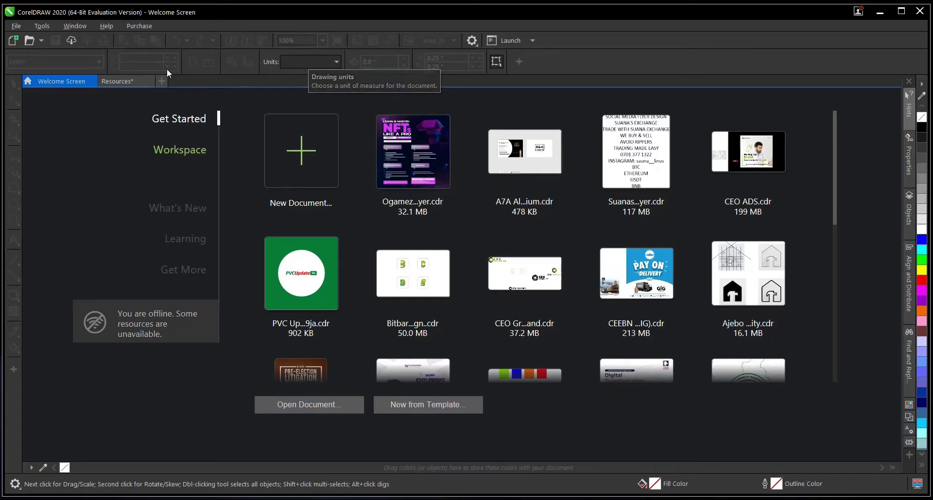
# Review the images in the Resources document and switch to Word to read the flyer's text content
pyautogui.click(125, 81)
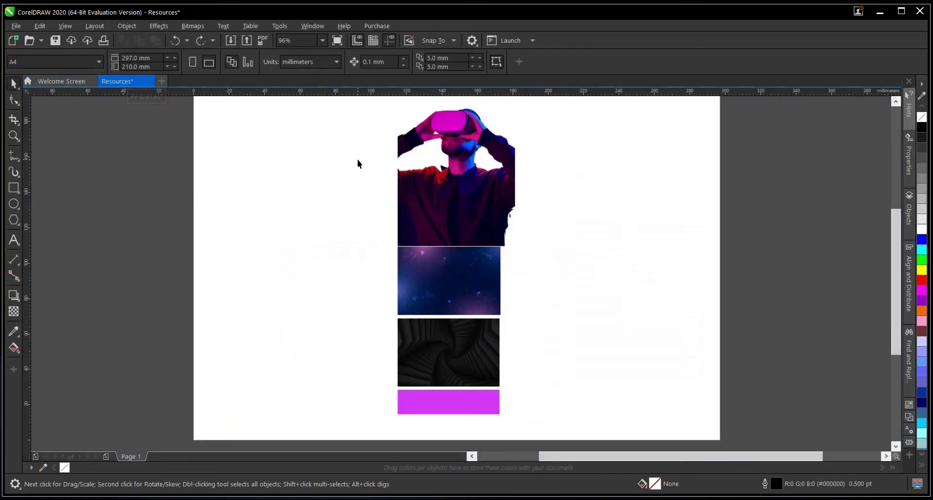
pyautogui.click(462, 185)
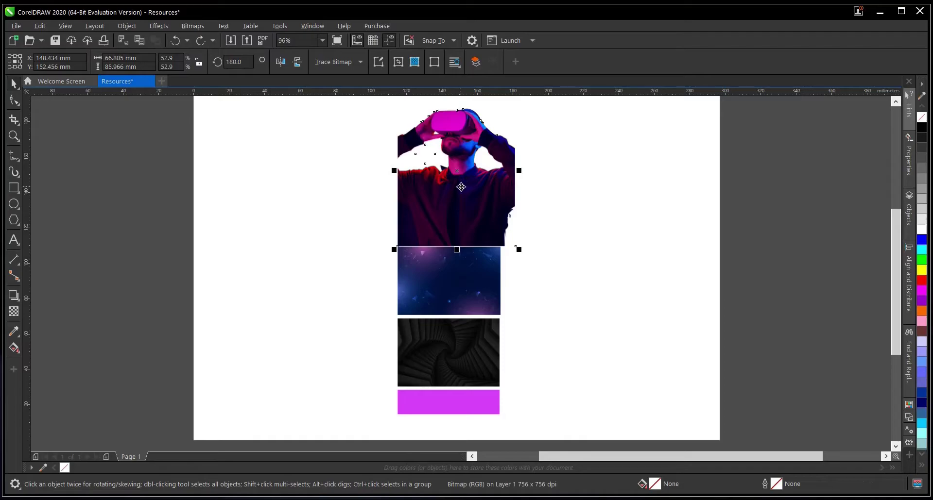
pyautogui.click(565, 191)
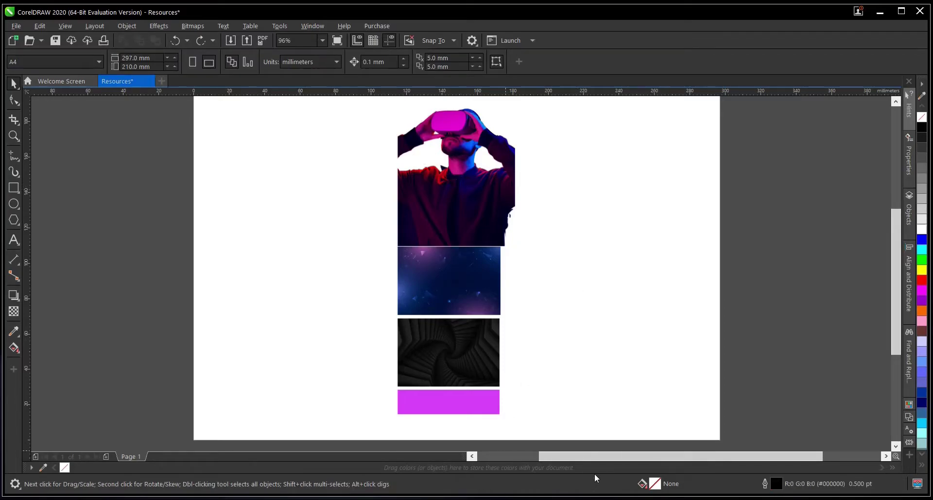
pyautogui.hotkey('alt', 'Tab')
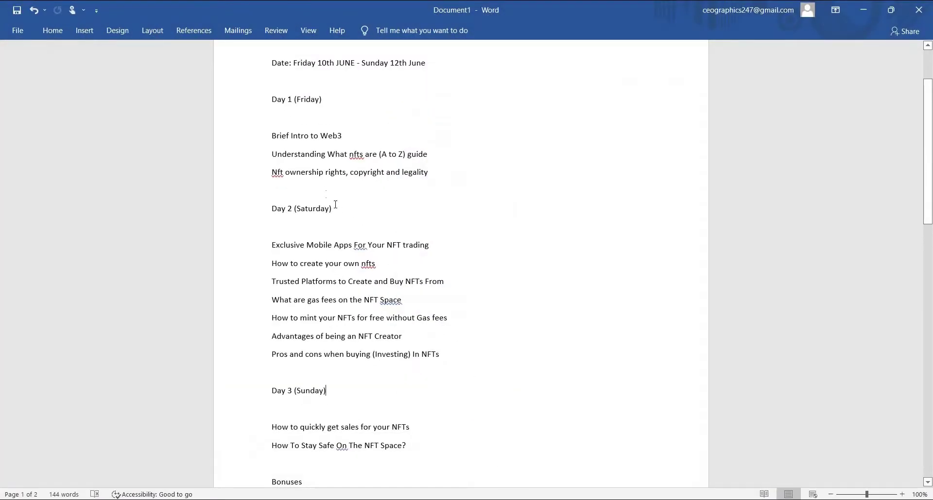
pyautogui.scroll(3, 332, 199)
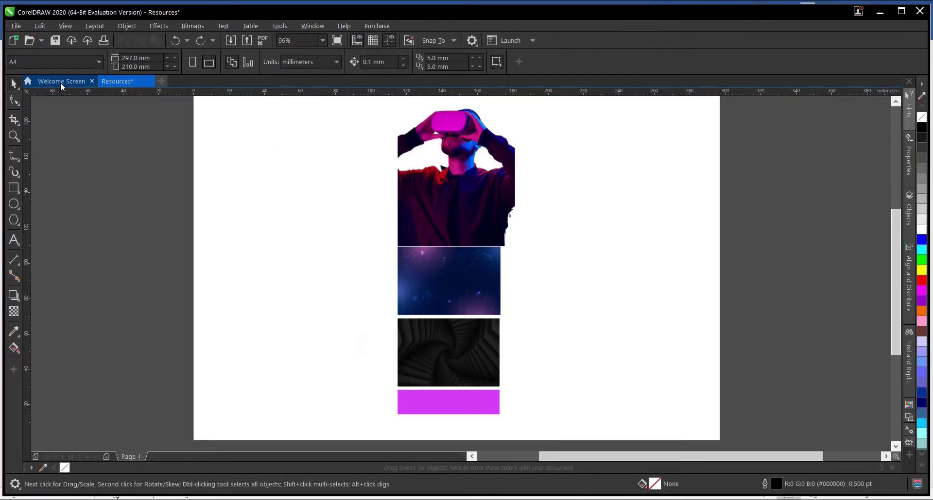
# Back in CorelDRAW, start a new document named "NFT Flyer Design" with its units set to inches
pyautogui.click(60, 82)
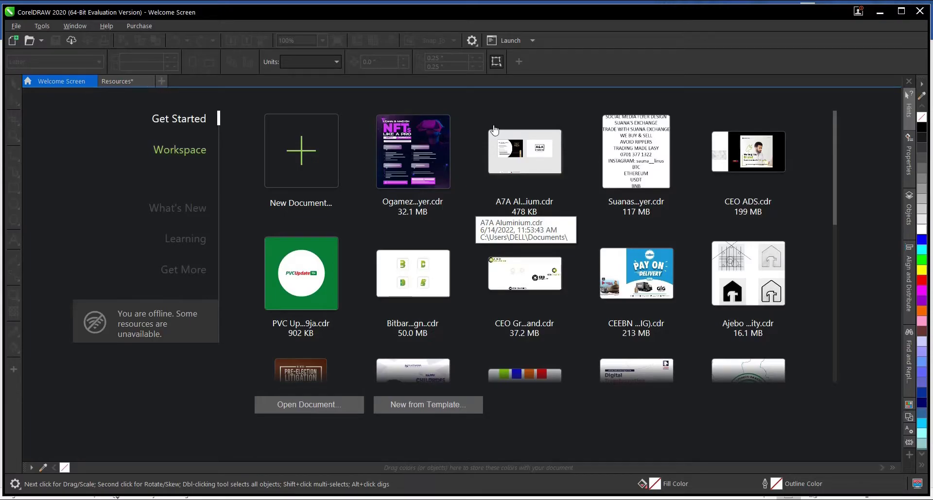
pyautogui.click(299, 160)
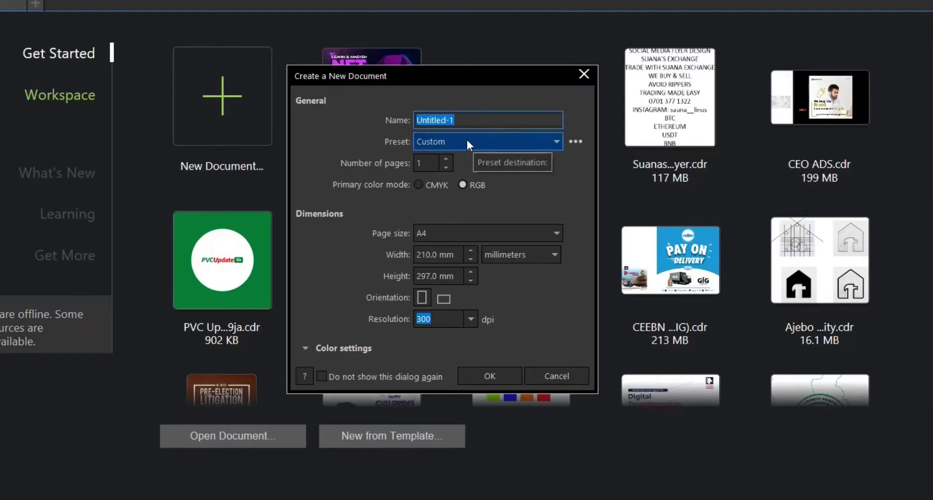
pyautogui.write('NFT Flyer Design')
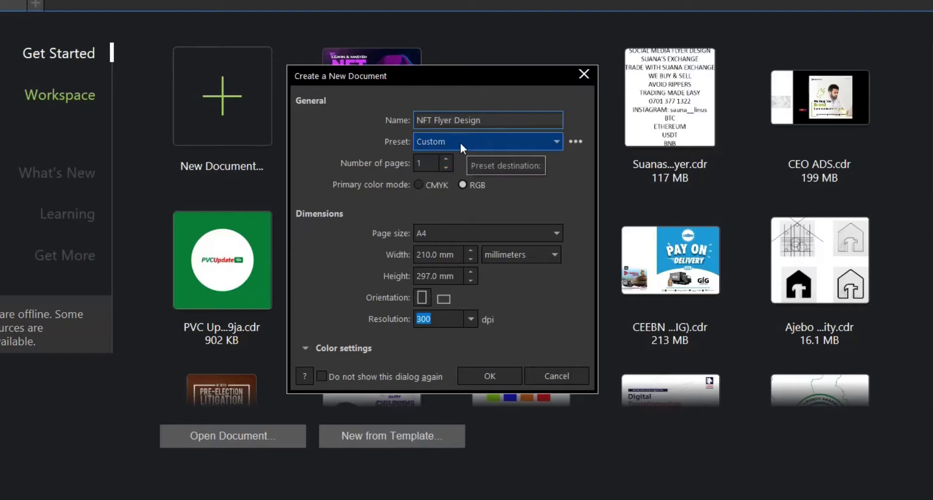
pyautogui.click(510, 255)
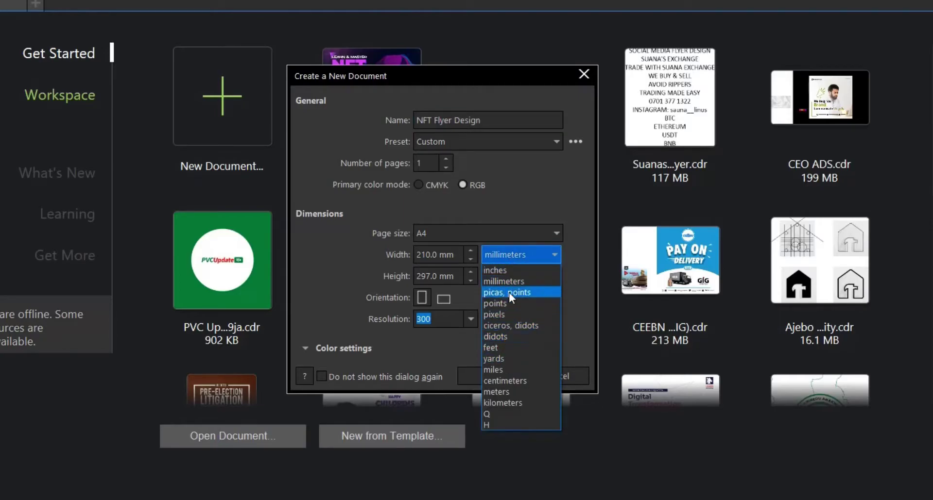
pyautogui.click(516, 271)
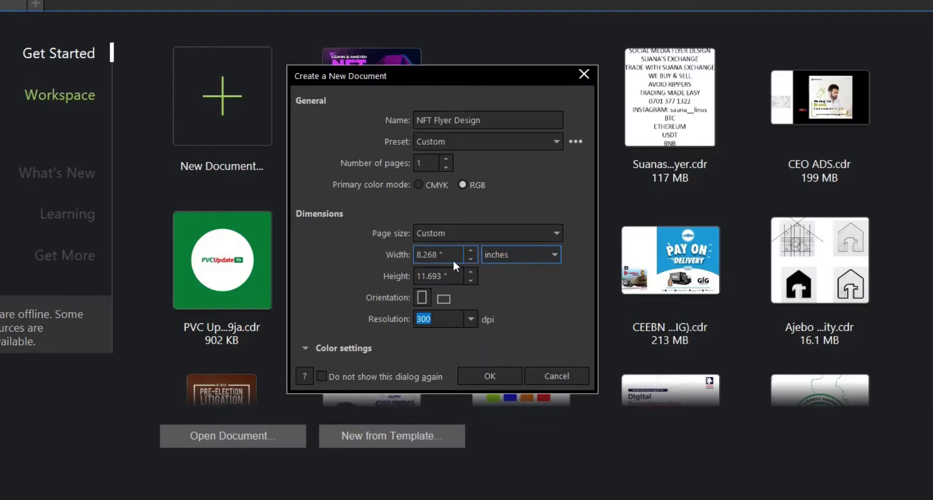
# Set the page size to 8 inches wide by 10 inches high and create the document
pyautogui.moveTo(453, 255); pyautogui.dragTo(387, 247)
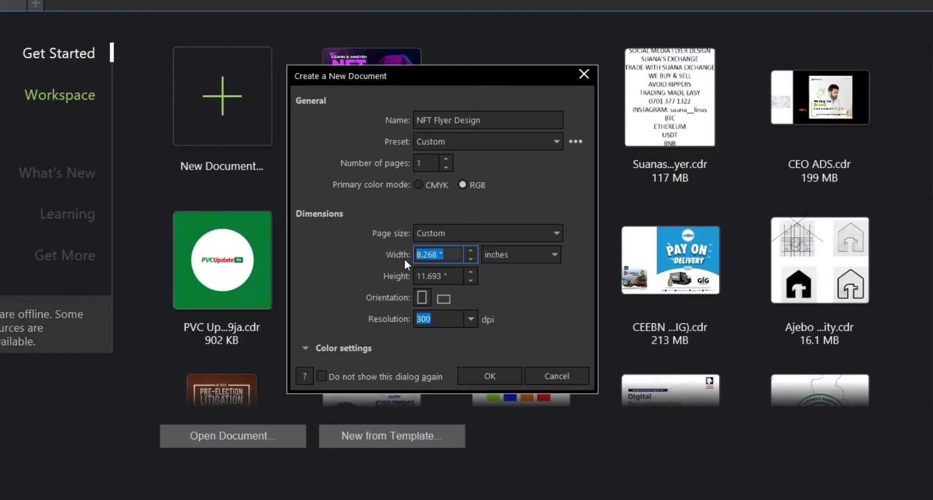
pyautogui.write('8')
pyautogui.moveTo(448, 280); pyautogui.dragTo(409, 277)
pyautogui.write('10')
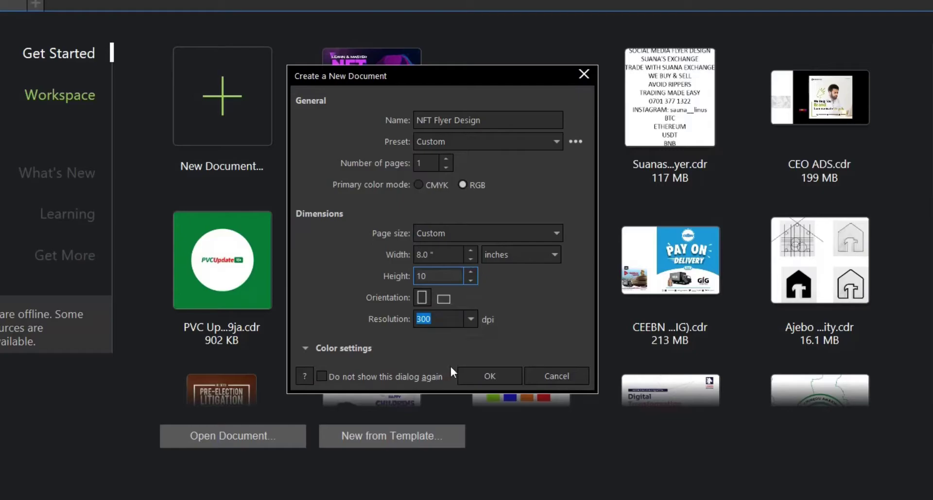
pyautogui.click(443, 299)
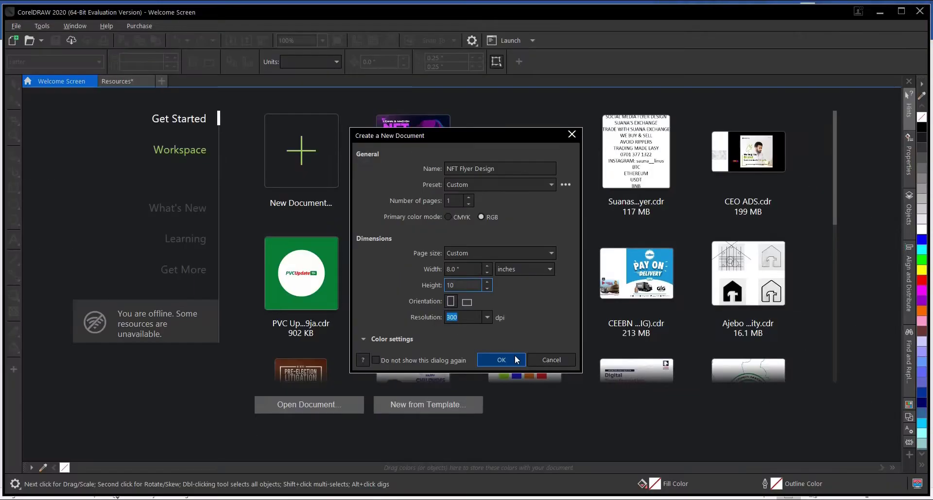
pyautogui.click(372, 339)
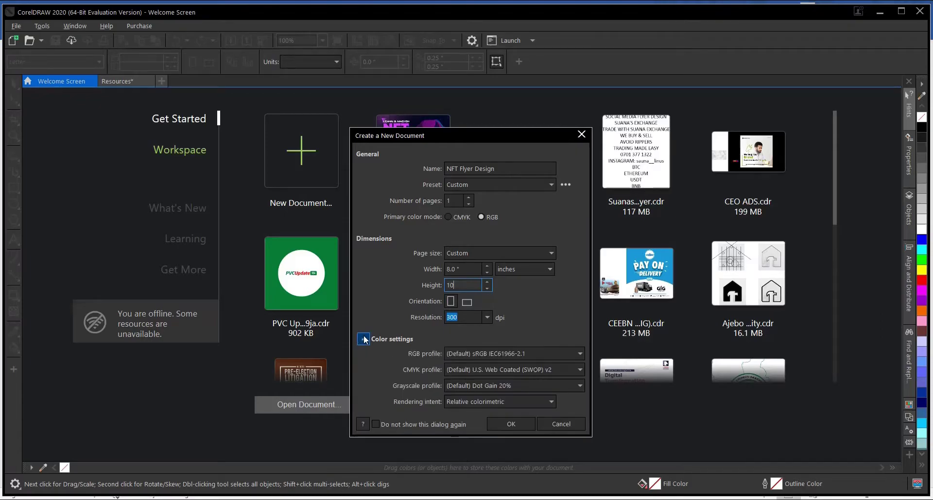
pyautogui.click(365, 339)
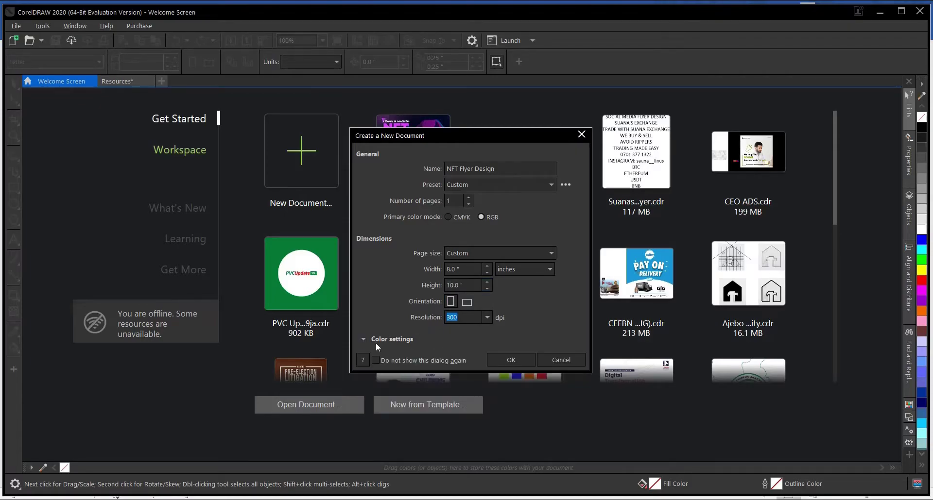
pyautogui.click(519, 362)
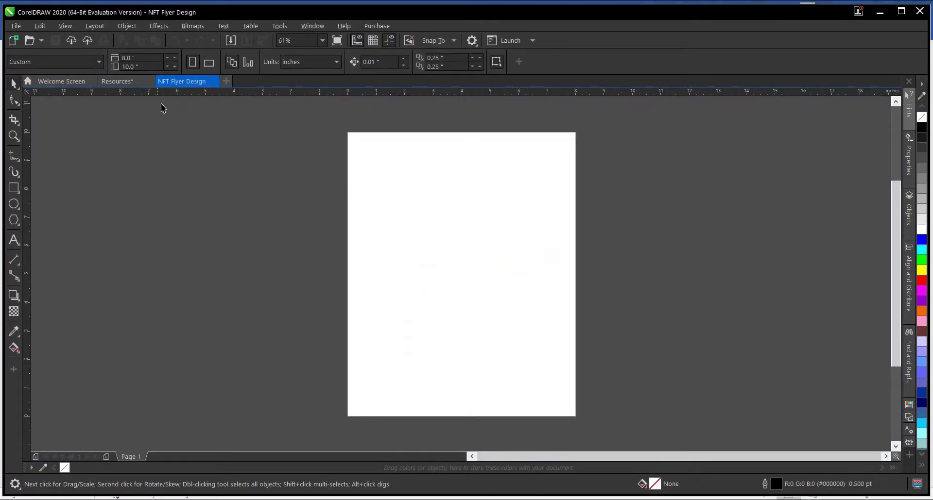
# Copy all four objects from the Resources document and paste them into the NFT Flyer Design document
pyautogui.click(132, 80)
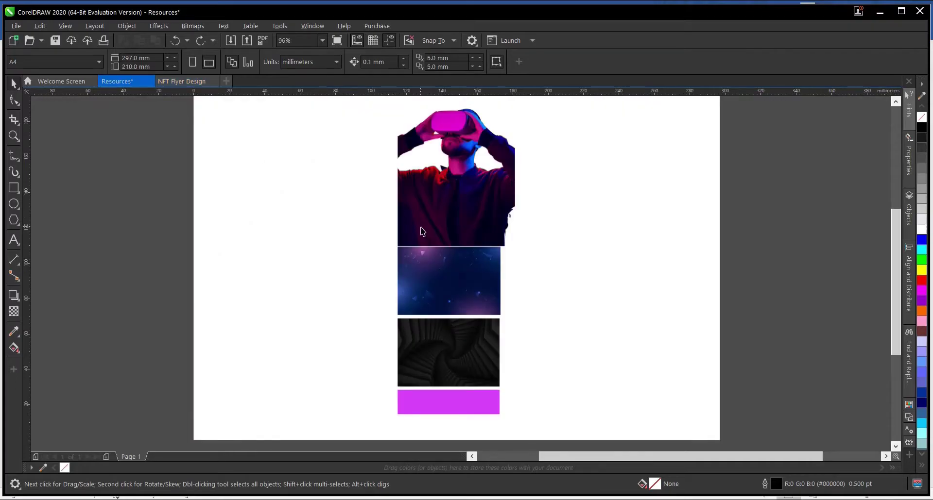
pyautogui.scroll(-2, 427, 233)
pyautogui.moveTo(330, 137); pyautogui.dragTo(522, 364)
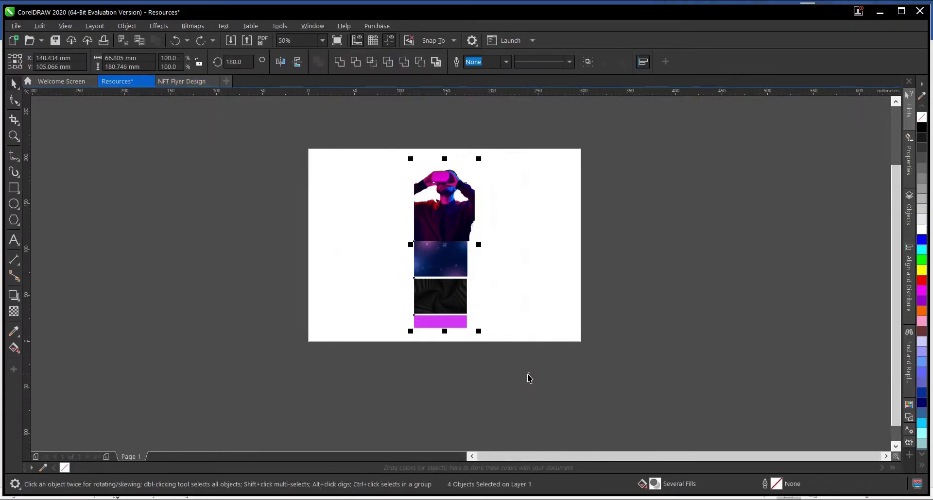
pyautogui.hotkey('ctrl', 'c')
pyautogui.click(187, 82)
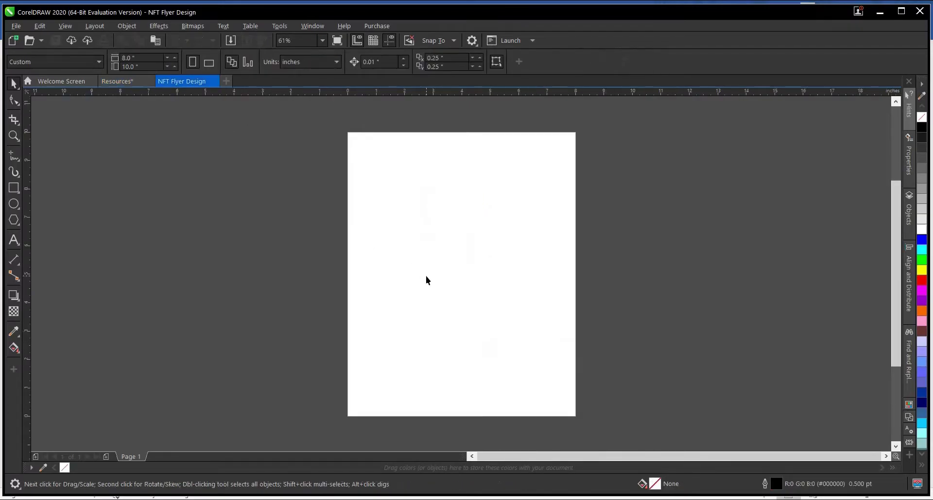
pyautogui.hotkey('ctrl', 'v')
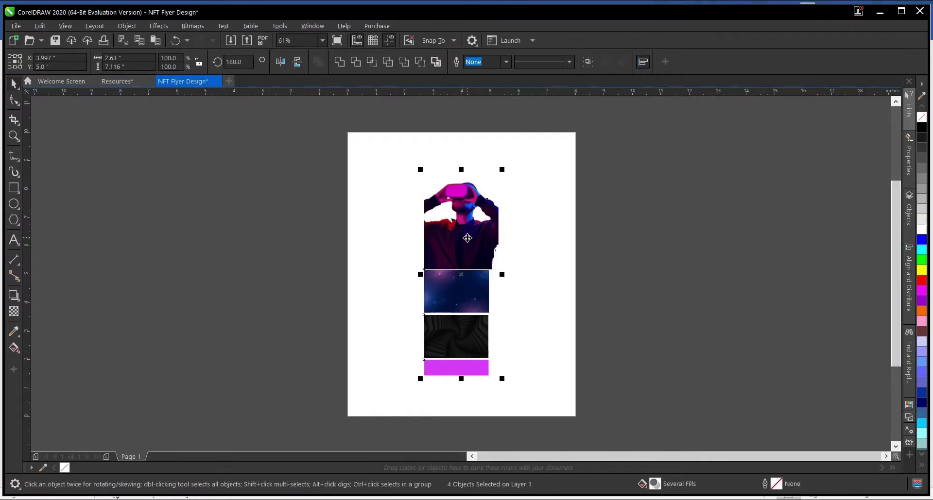
# Move the four pasted resources together off the page, leaving them beside its left edge
pyautogui.moveTo(466, 238); pyautogui.dragTo(292, 223)
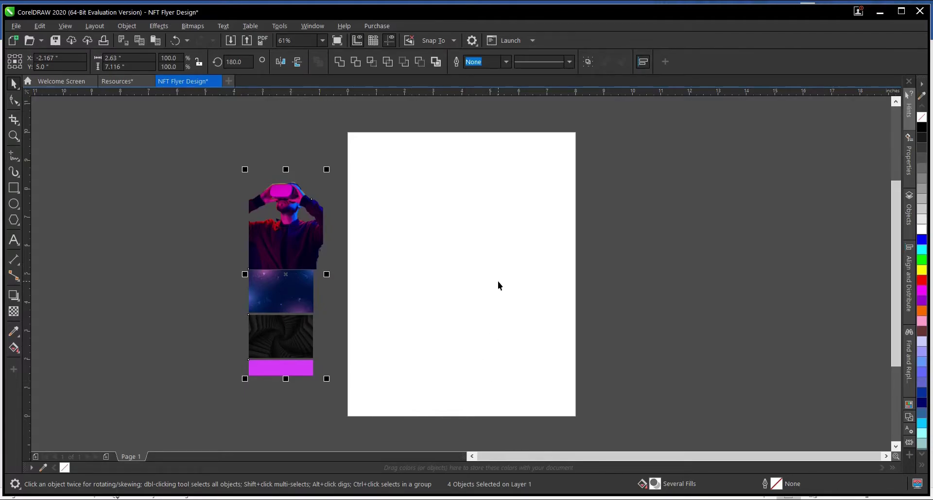
pyautogui.click(674, 249)
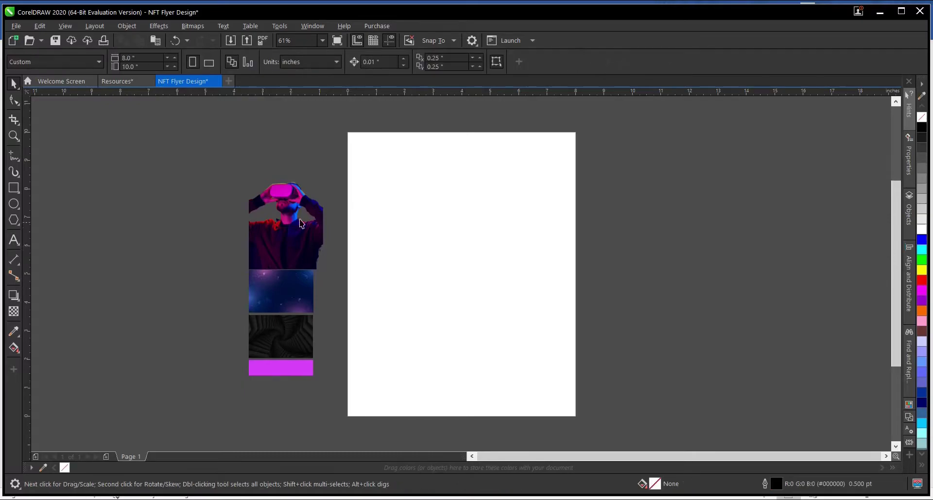
pyautogui.moveTo(167, 146); pyautogui.dragTo(396, 413)
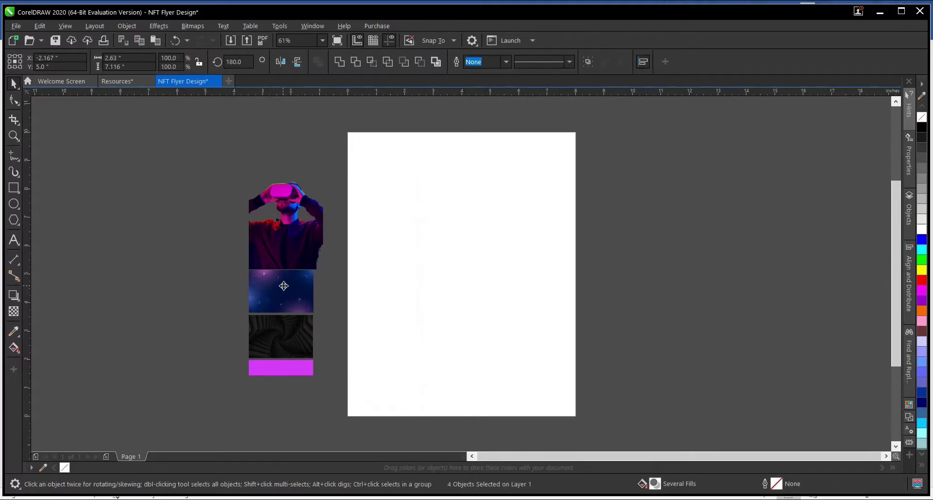
pyautogui.moveTo(282, 286); pyautogui.dragTo(270, 284)
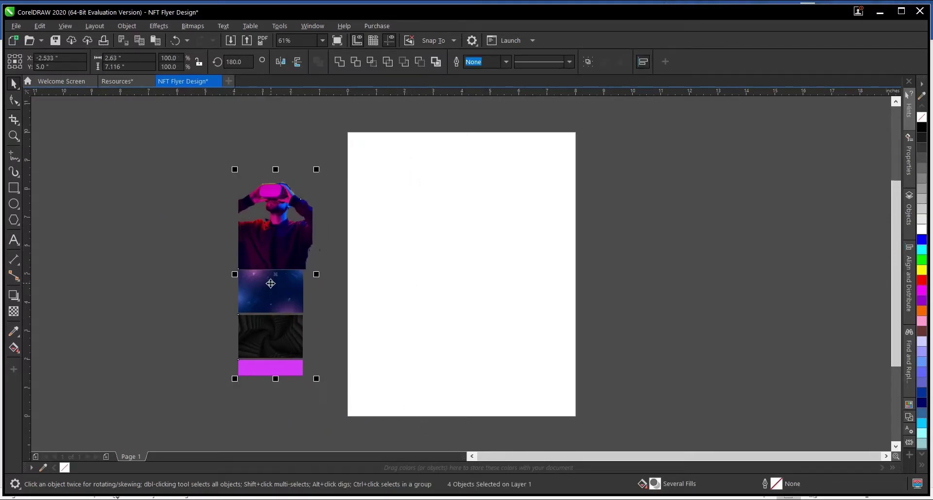
pyautogui.click(395, 251)
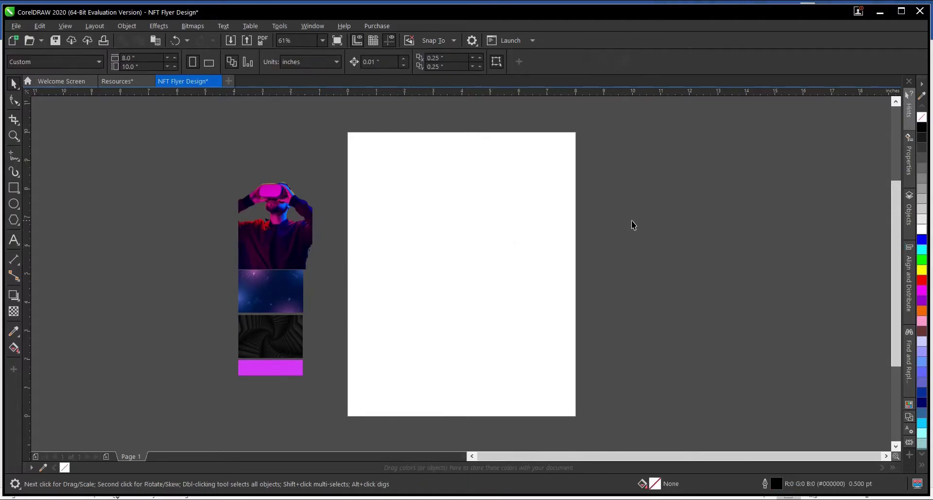
# Create an unfilled rectangle covering the full 8 by 10 inch page
pyautogui.doubleClick(15, 188)
pyautogui.click(14, 85)
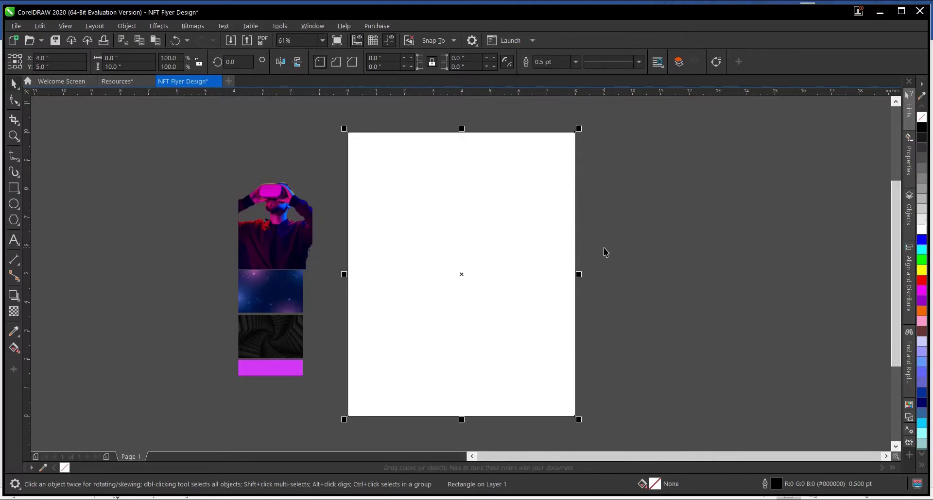
pyautogui.click(672, 246)
# Shift the page-size rectangle off-centre and realign it to the centre of the page
pyautogui.moveTo(415, 227); pyautogui.dragTo(508, 237)
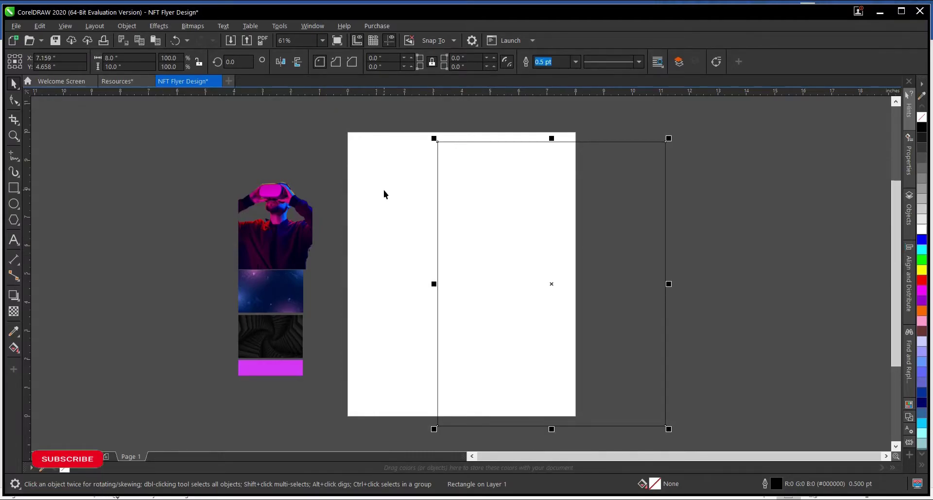
pyautogui.moveTo(384, 190); pyautogui.dragTo(539, 213)
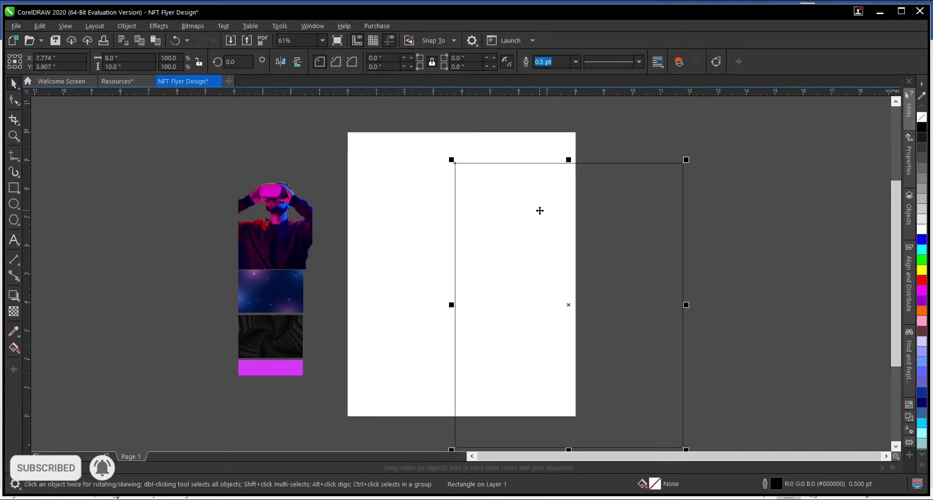
pyautogui.press('p')
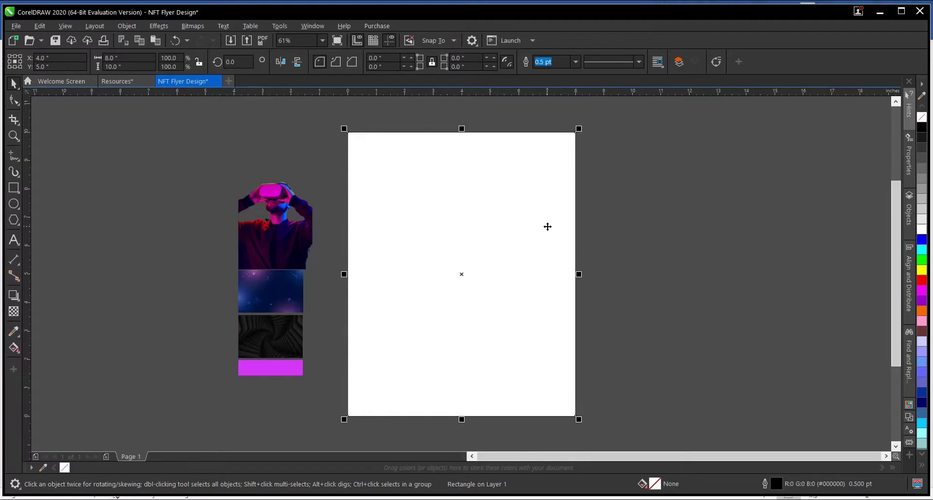
pyautogui.click(189, 232)
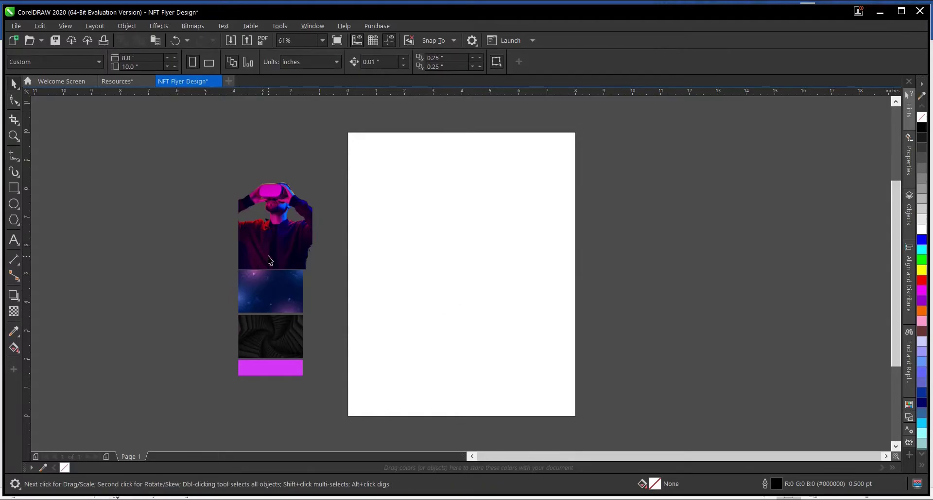
# Move the dark spiral texture out to the left of the other resources and enlarge it to about 9.9 by 6.7 inches
pyautogui.click(270, 336)
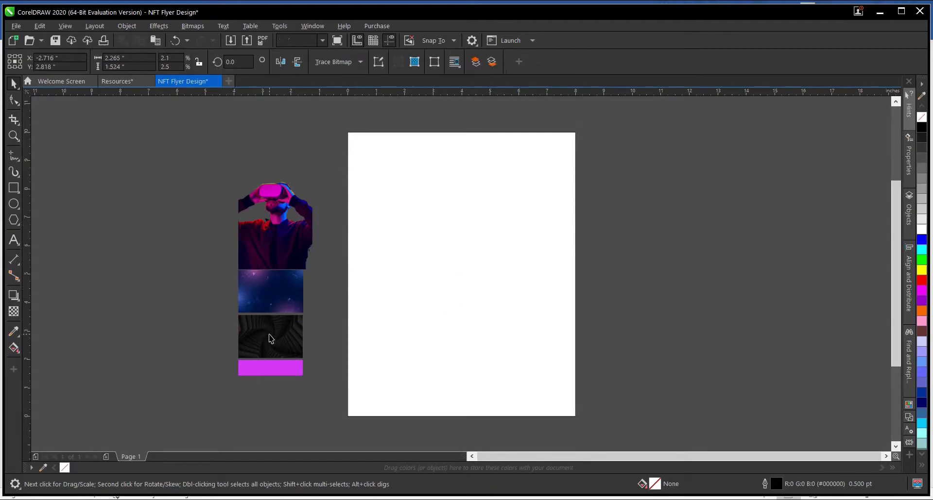
pyautogui.moveTo(266, 335); pyautogui.dragTo(136, 202)
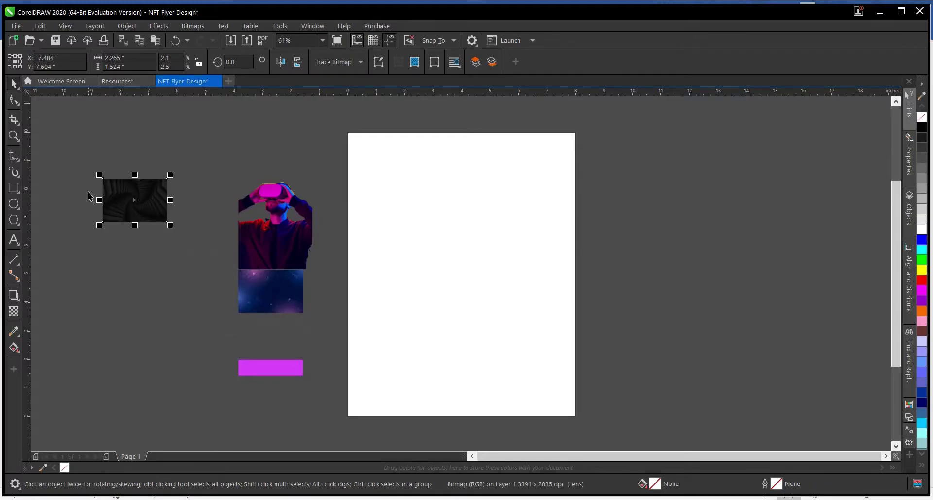
pyautogui.scroll(3, 128, 194)
pyautogui.scroll(2, 136, 184)
pyautogui.scroll(-5, 251, 221)
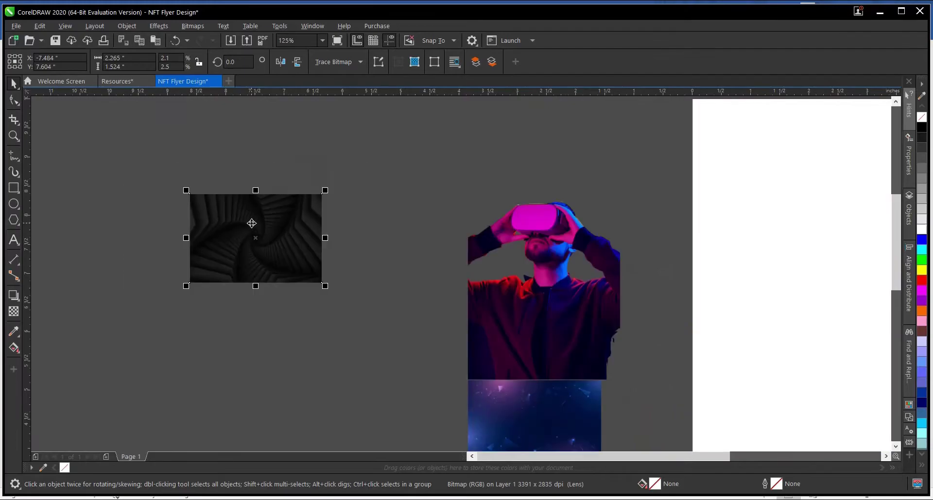
pyautogui.scroll(-1, 249, 224)
pyautogui.scroll(1, 275, 247)
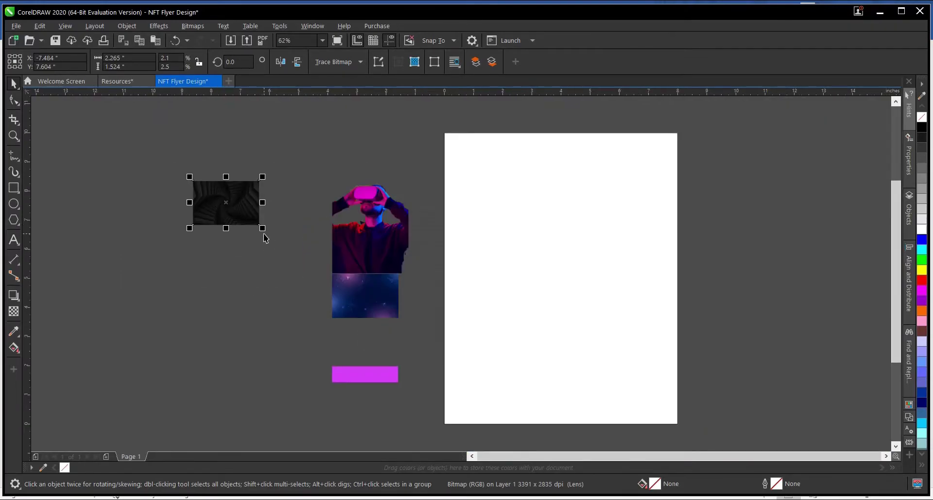
pyautogui.moveTo(263, 232); pyautogui.dragTo(379, 347)
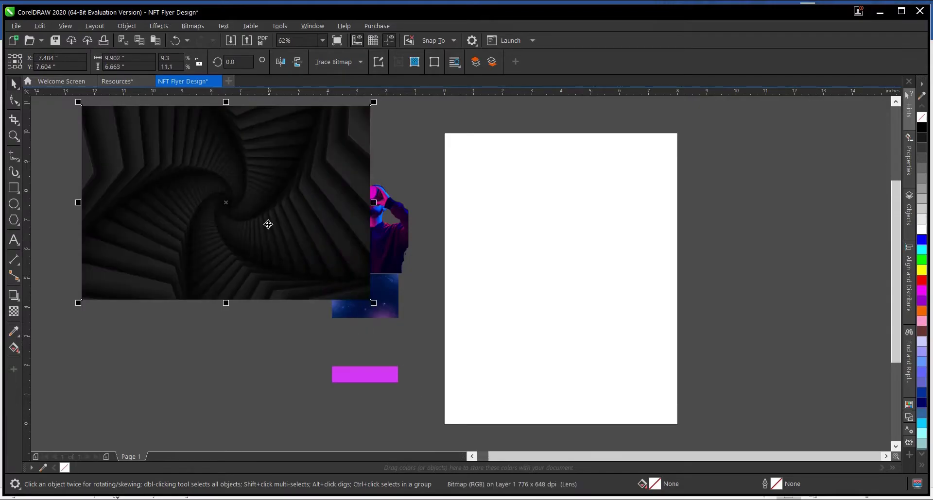
# PowerClip the dark spiral texture inside the page-size rectangle and open the clipped contents for editing
pyautogui.moveTo(222, 164); pyautogui.dragTo(557, 245)
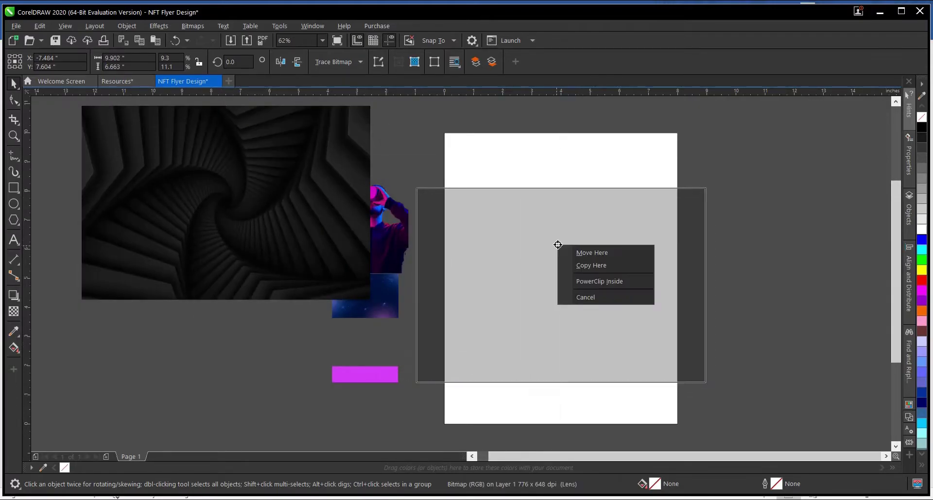
pyautogui.click(615, 281)
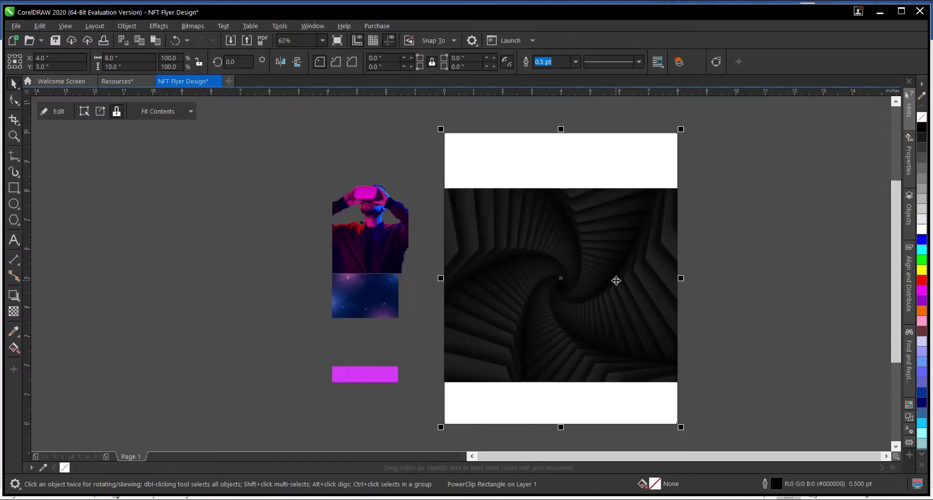
pyautogui.click(57, 112)
pyautogui.scroll(-1, 476, 250)
pyautogui.scroll(1, 539, 257)
pyautogui.scroll(-1, 539, 257)
# Try the spiral texture turned 270 degrees at about 9.5 by 14.2 inches inside the frame, and rotate it back to landscape
pyautogui.click(515, 236)
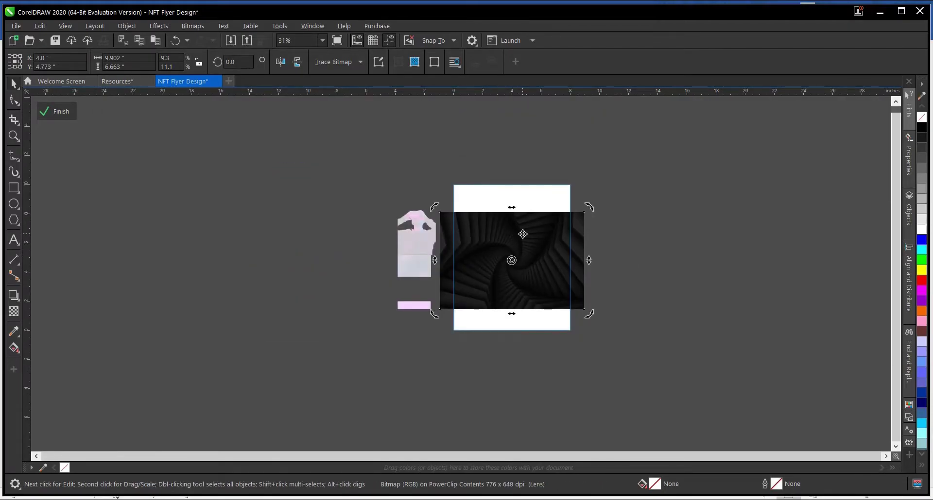
pyautogui.moveTo(589, 207); pyautogui.dragTo(587, 369)
pyautogui.click(539, 298)
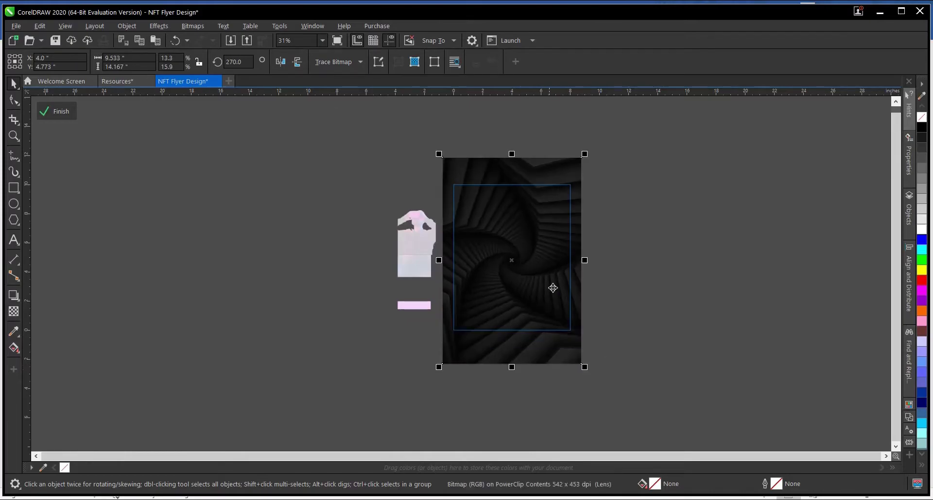
pyautogui.scroll(2, 546, 263)
pyautogui.scroll(-2, 547, 263)
pyautogui.click(543, 239)
pyautogui.moveTo(586, 154); pyautogui.dragTo(416, 209)
# Enlarge the spiral texture to about 16.4 by 11 inches, centred on the page, and finish editing the PowerClip
pyautogui.click(537, 209)
pyautogui.moveTo(621, 192); pyautogui.dragTo(636, 177)
pyautogui.press('p')
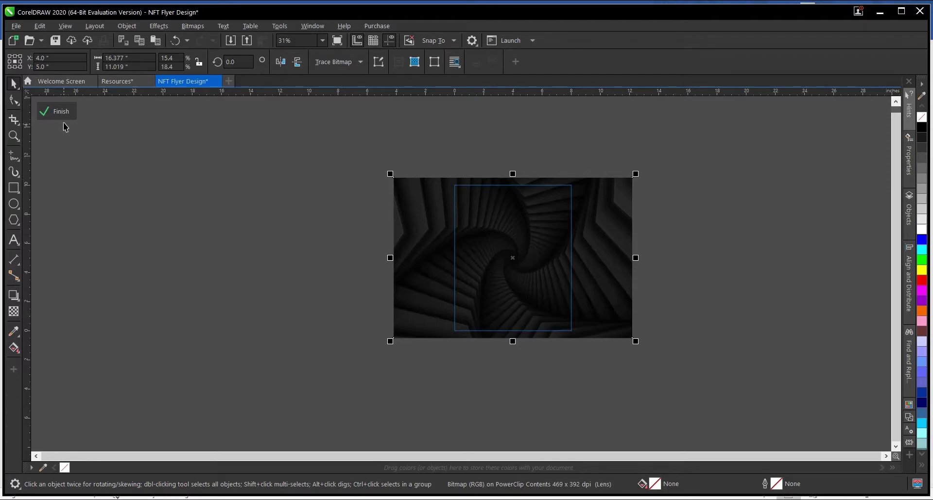
pyautogui.click(249, 257)
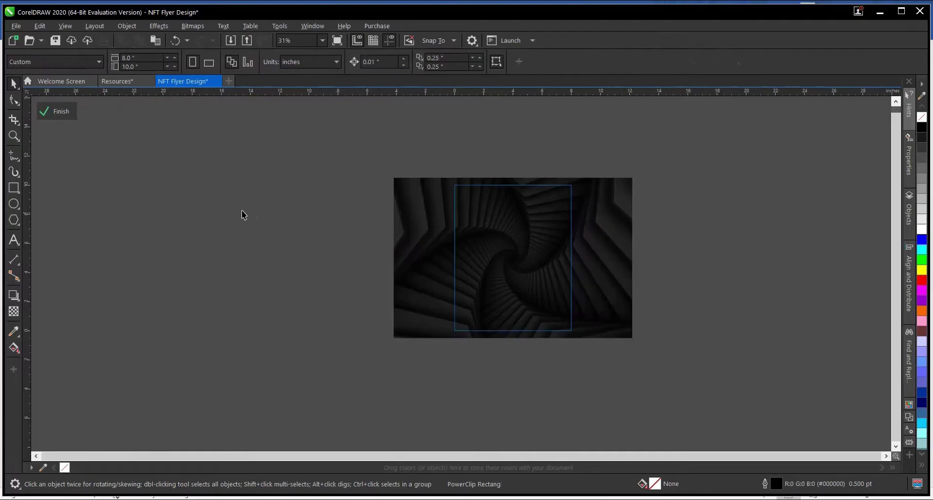
pyautogui.click(63, 111)
pyautogui.click(656, 242)
# Reopen the PowerClip contents, apply a uniform transparency of 20 to the spiral texture, and finish editing
pyautogui.click(512, 246)
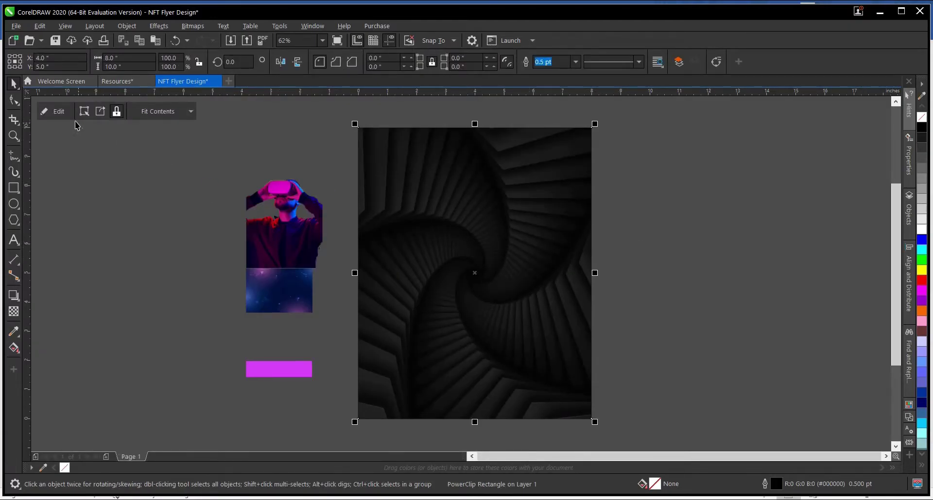
pyautogui.click(56, 111)
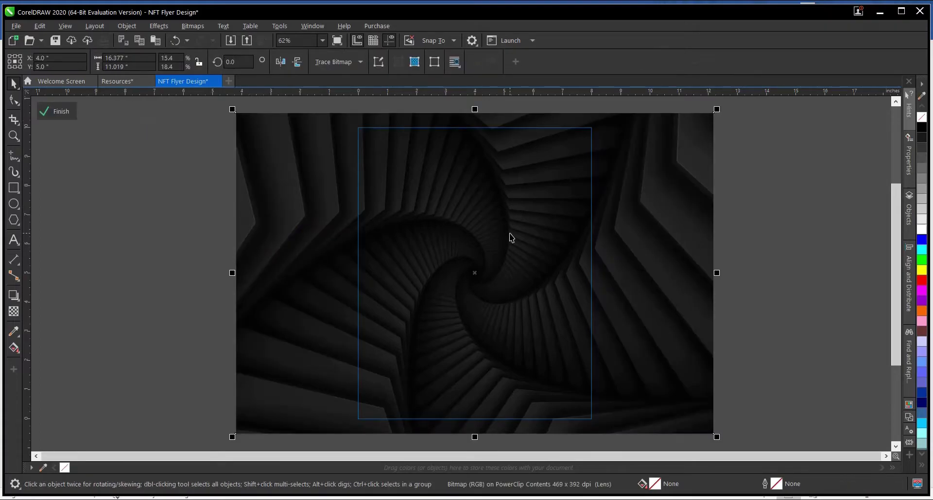
pyautogui.click(19, 310)
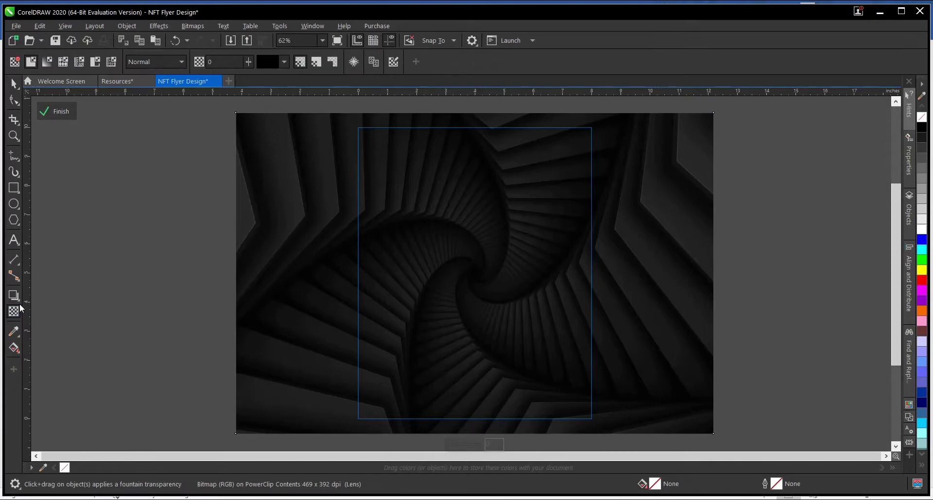
pyautogui.scroll(-2, 313, 235)
pyautogui.scroll(2, 378, 349)
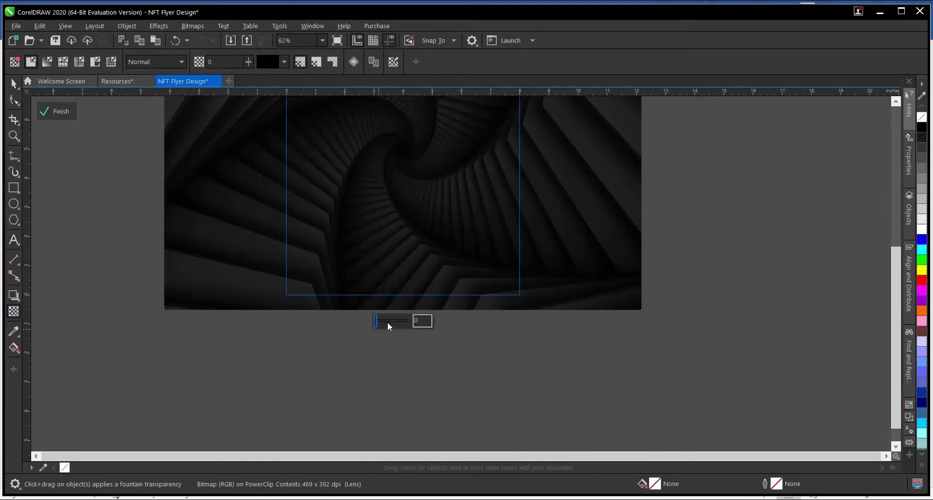
pyautogui.click(384, 320)
pyautogui.click(417, 321)
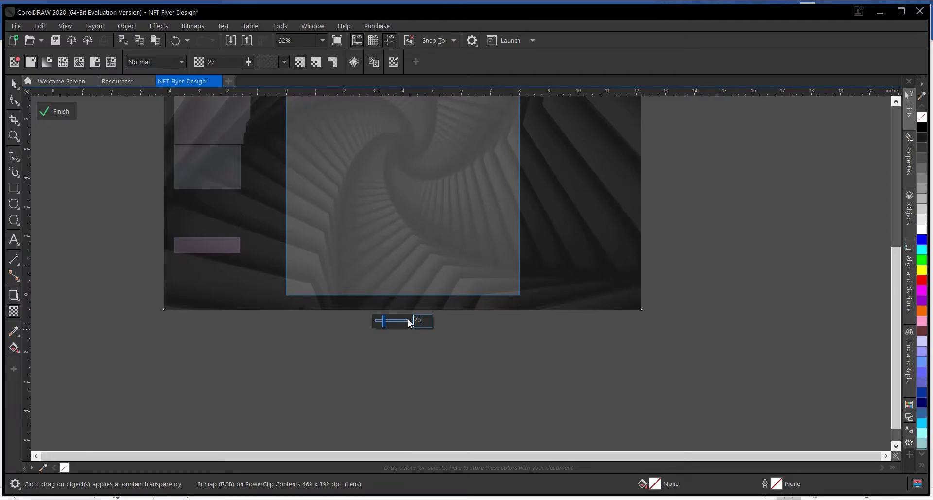
pyautogui.write('20')
pyautogui.press('Return')
pyautogui.click(13, 84)
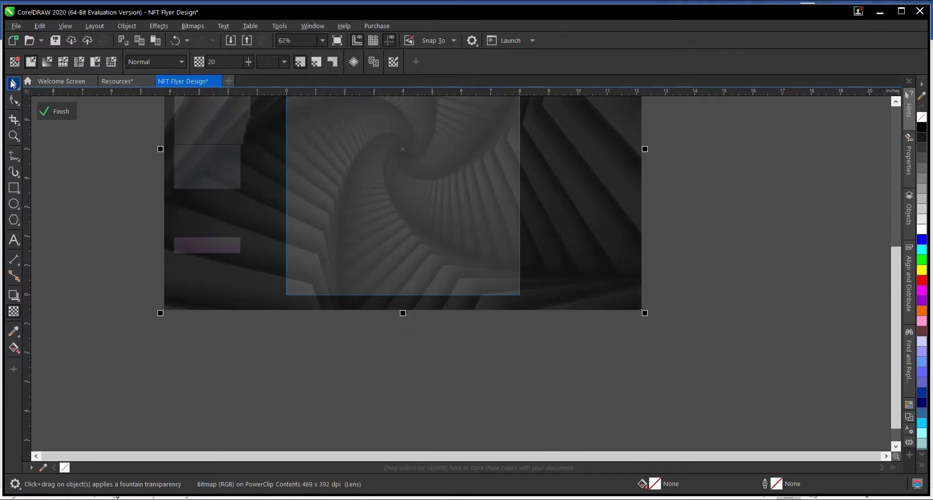
pyautogui.keyDown('ctrl'); pyautogui.click(426, 401); pyautogui.keyUp('ctrl')
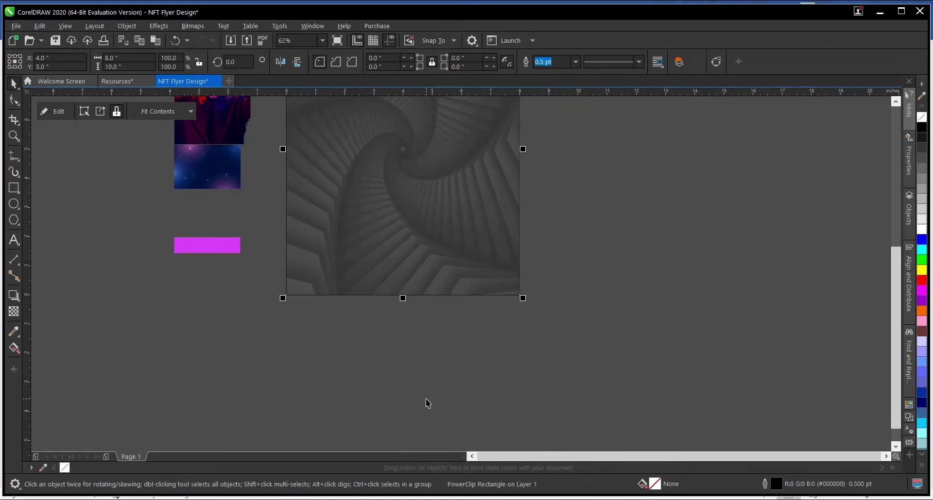
# Remove the outline from the PowerClip rectangle
pyautogui.scroll(-2, 584, 353)
pyautogui.scroll(2, 456, 251)
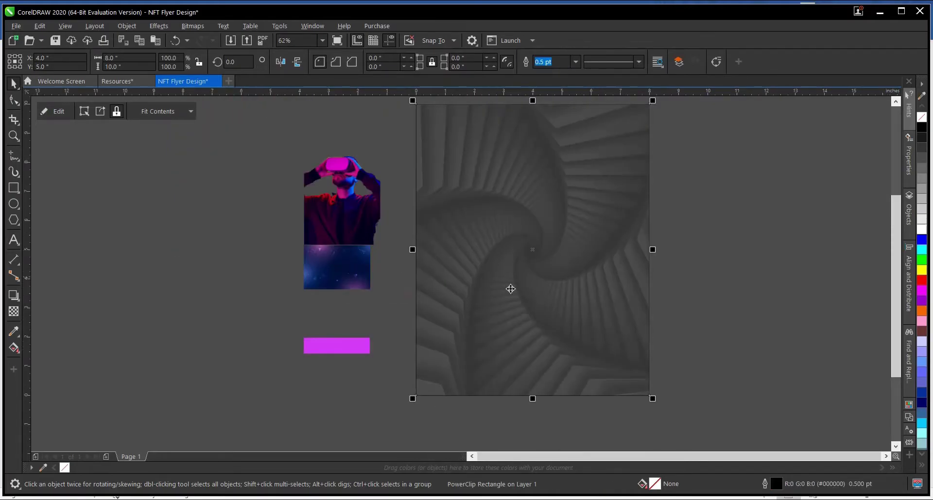
pyautogui.click(577, 61)
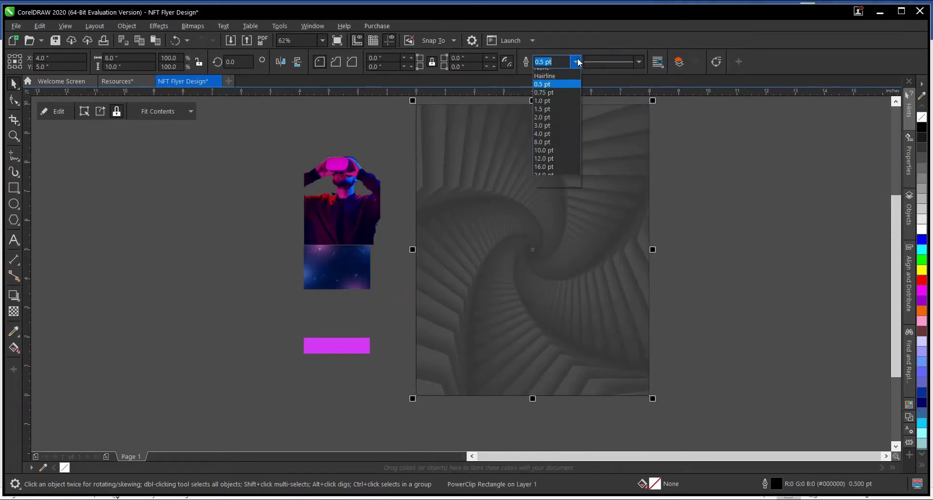
pyautogui.click(568, 76)
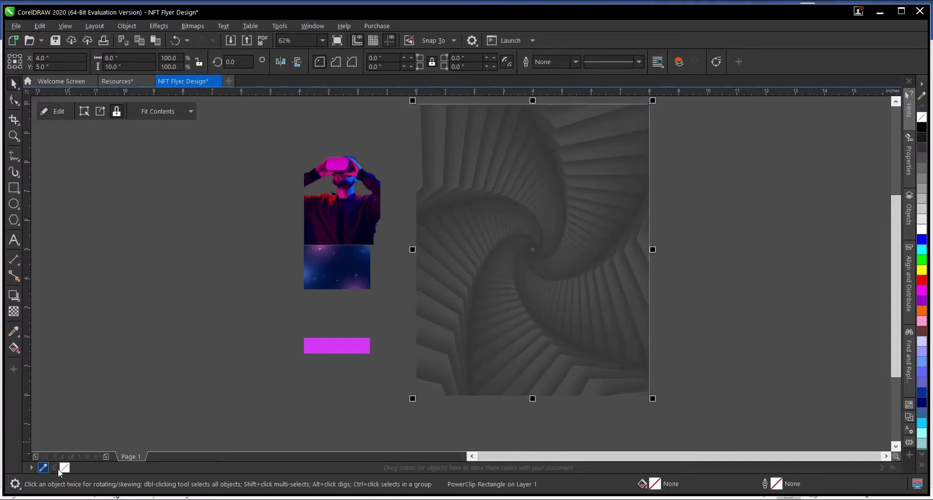
pyautogui.hotkey('ctrl', 'z')
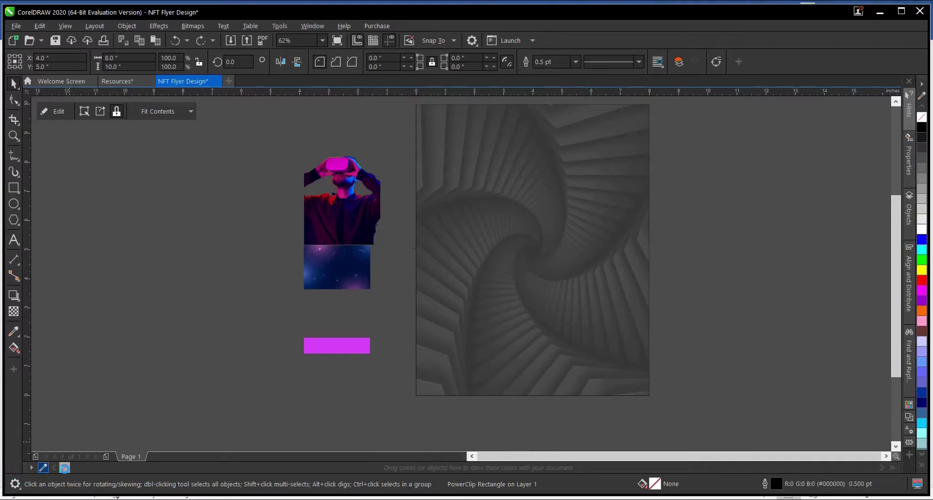
pyautogui.click(106, 377)
# PowerClip the blue and purple starry background image inside the page-size rectangle with the spiral texture
pyautogui.scroll(-2, 364, 236)
pyautogui.scroll(2, 464, 239)
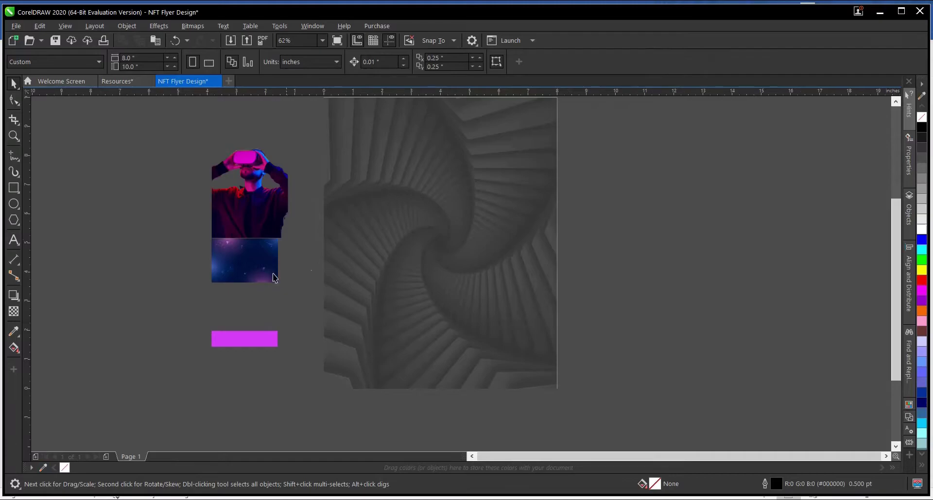
pyautogui.click(251, 266)
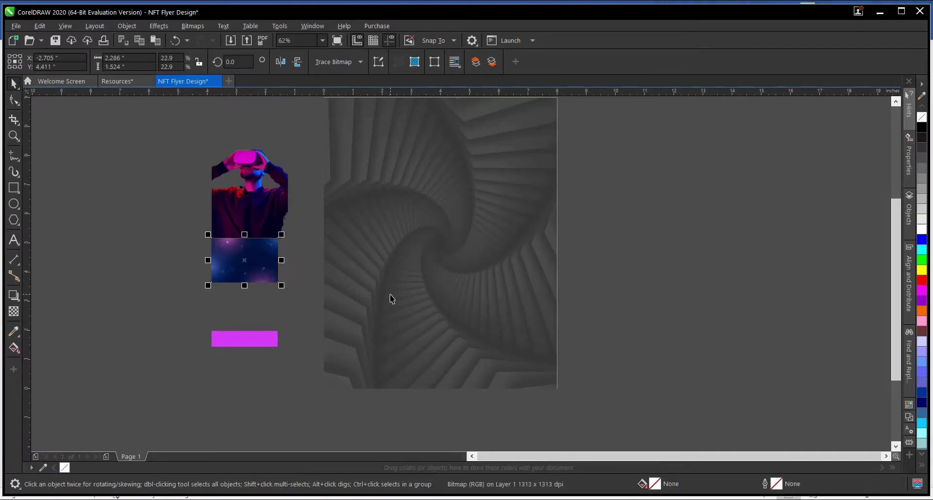
pyautogui.scroll(-2, 396, 303)
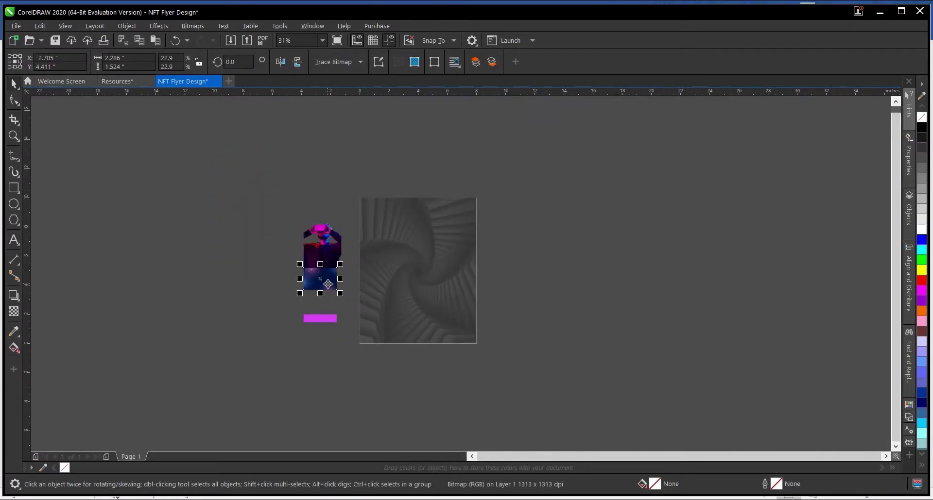
pyautogui.scroll(2, 327, 283)
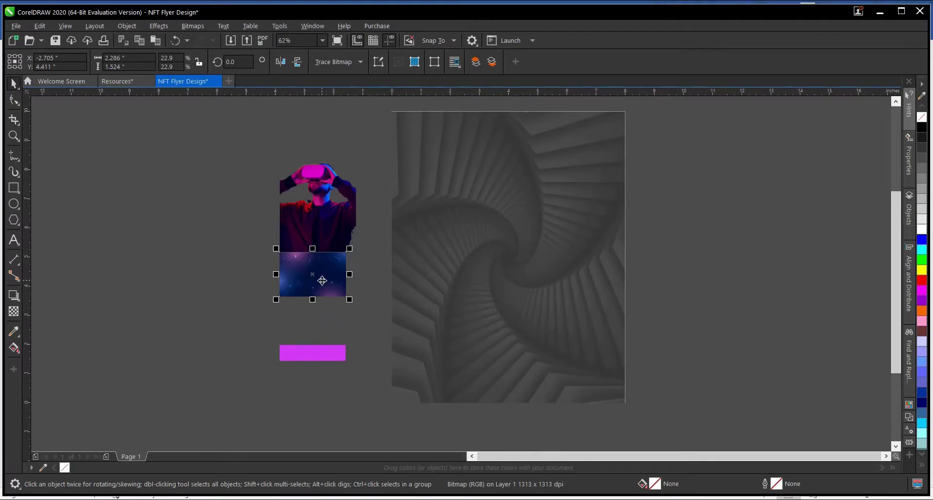
pyautogui.moveTo(322, 280); pyautogui.dragTo(551, 275)
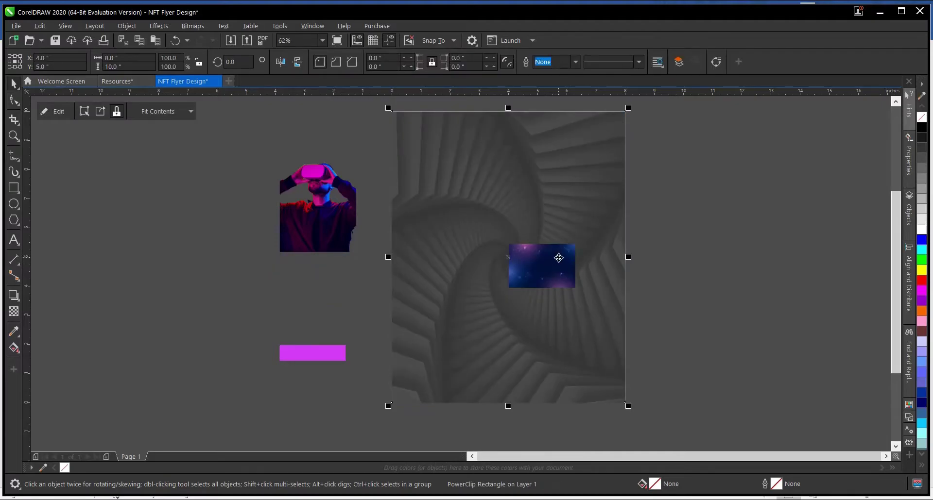
# Centre the blue starry image on the page within the PowerClip contents and enlarge it to about 16.4 by 10.9 inches
pyautogui.click(56, 112)
pyautogui.click(554, 258)
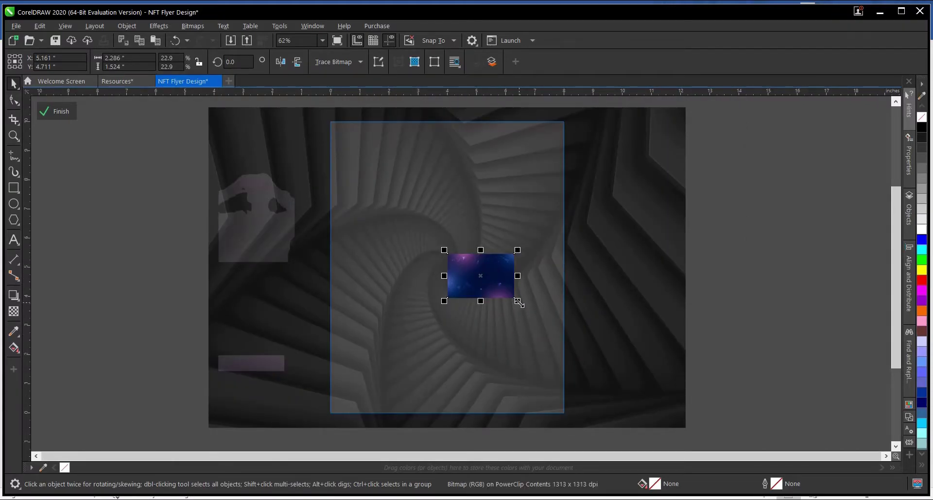
pyautogui.press('p')
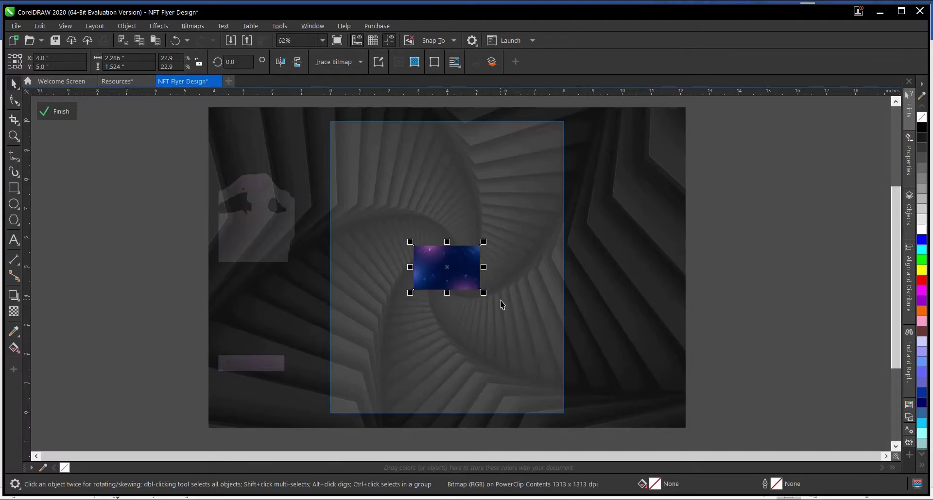
pyautogui.moveTo(484, 294); pyautogui.dragTo(630, 405)
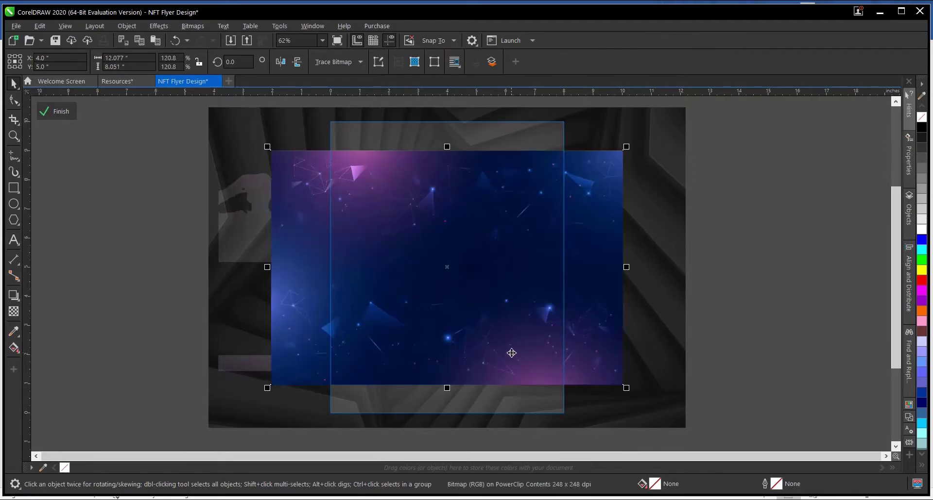
pyautogui.scroll(-2, 510, 353)
pyautogui.moveTo(566, 369); pyautogui.dragTo(600, 396)
pyautogui.scroll(2, 488, 289)
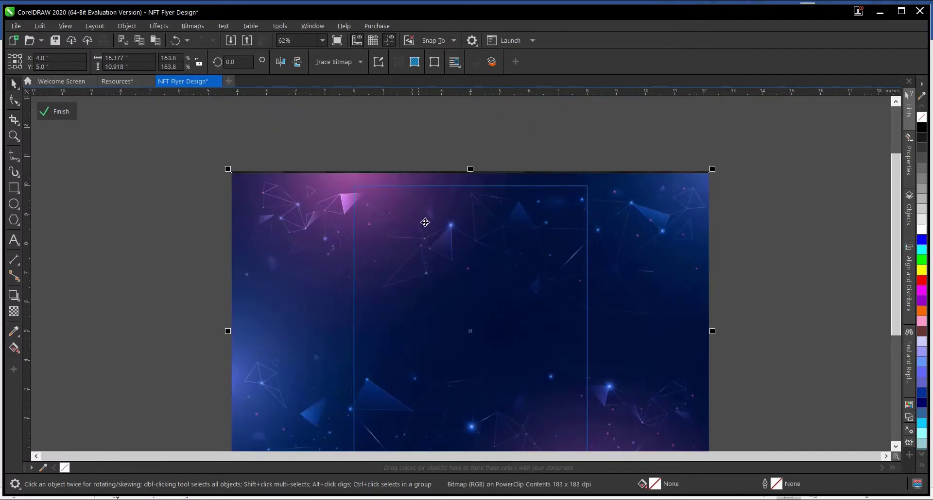
pyautogui.scroll(-2, 384, 165)
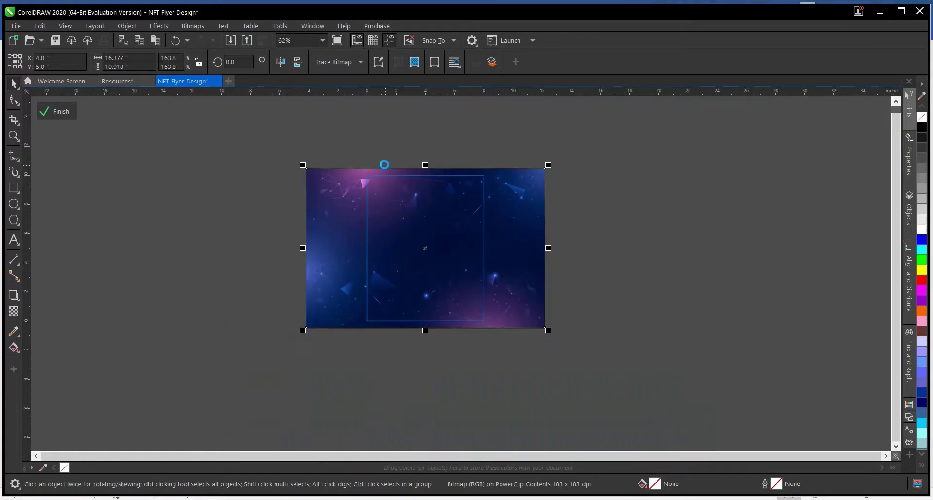
pyautogui.click(635, 231)
pyautogui.scroll(2, 471, 222)
pyautogui.click(592, 224)
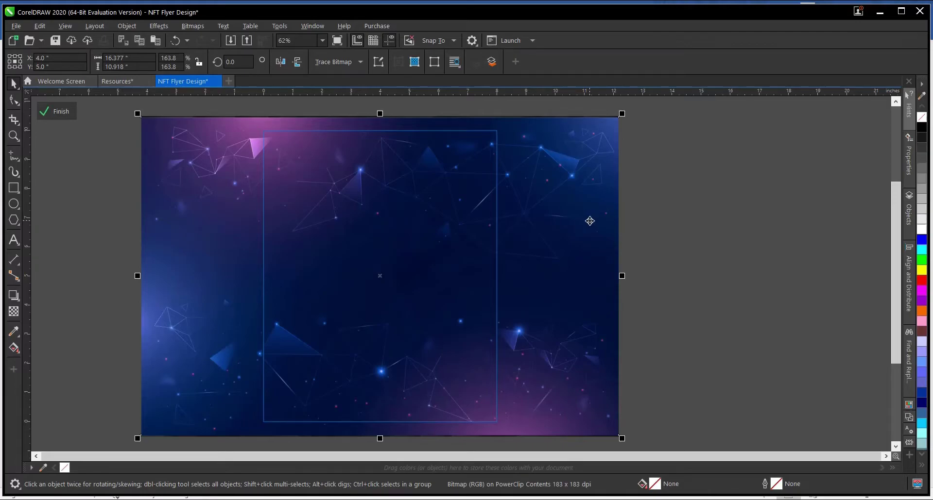
# Set the blue starry image's transparency merge mode to Hard Light so it blends with the spiral texture
pyautogui.click(689, 228)
pyautogui.click(585, 245)
pyautogui.click(15, 312)
pyautogui.click(153, 61)
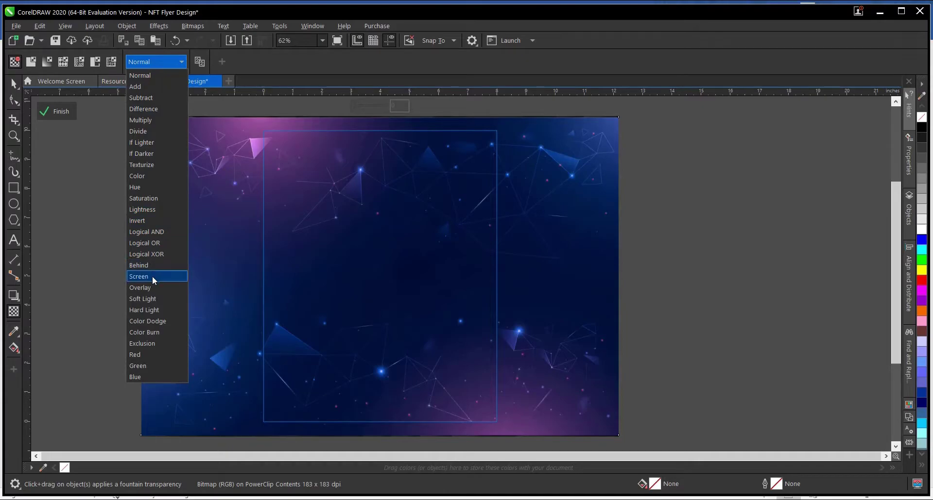
pyautogui.click(151, 311)
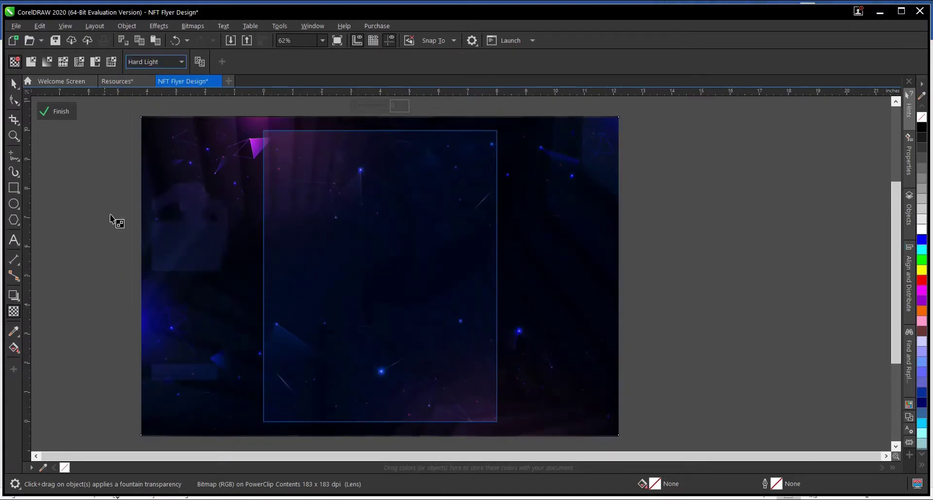
pyautogui.click(13, 84)
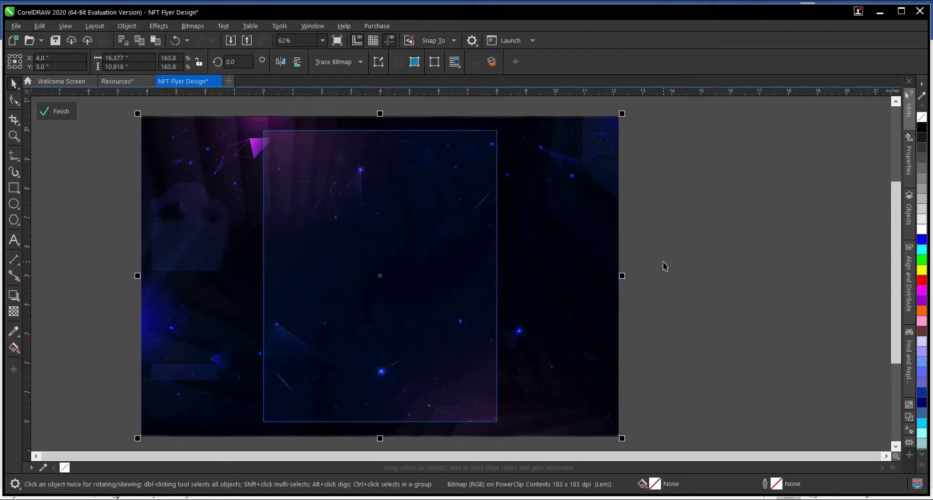
pyautogui.click(712, 248)
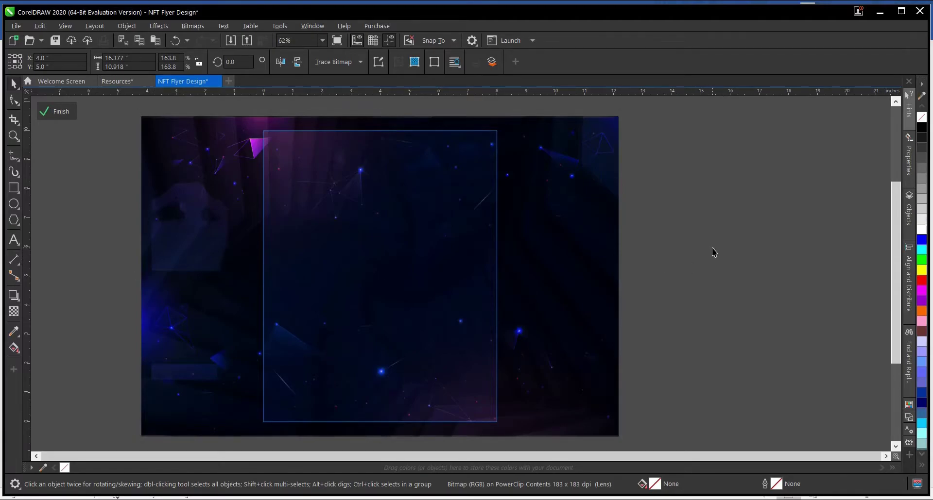
# Check the blended background up close and finish editing the PowerClip contents
pyautogui.scroll(2, 343, 165)
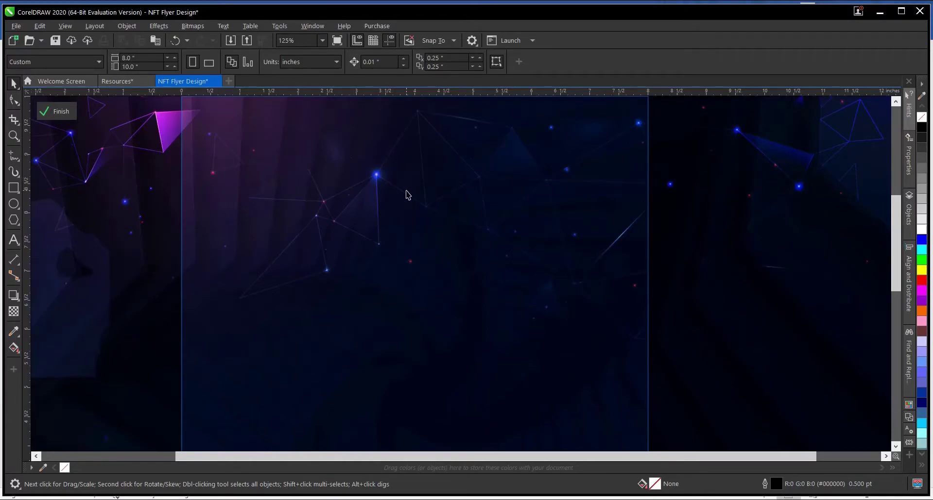
pyautogui.scroll(-2, 410, 195)
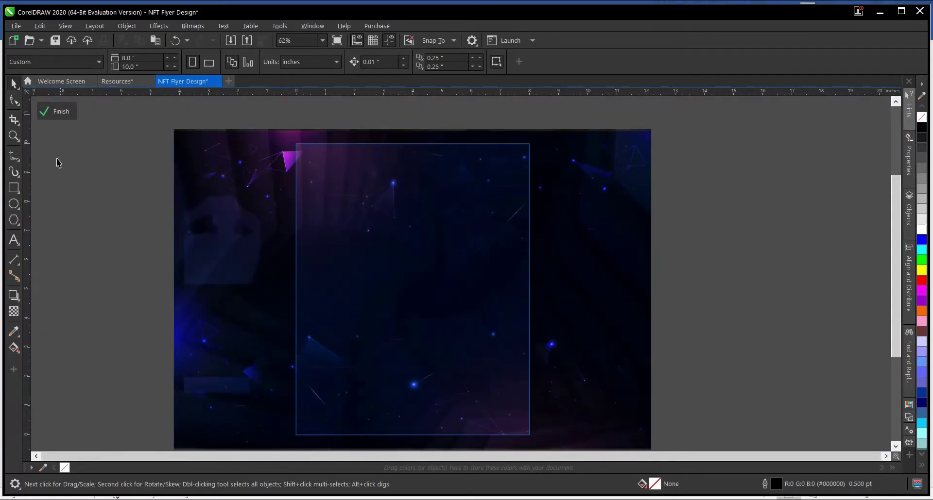
pyautogui.click(68, 113)
pyautogui.click(575, 225)
pyautogui.click(386, 198)
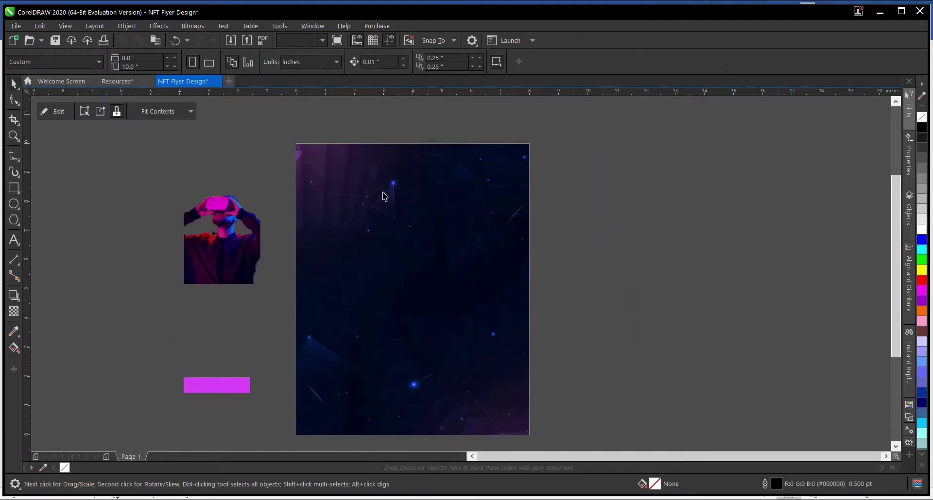
# PowerClip the image of the man in the VR headset inside the flyer background, over its upper right area
pyautogui.scroll(-1, 432, 189)
pyautogui.scroll(1, 437, 204)
pyautogui.click(586, 206)
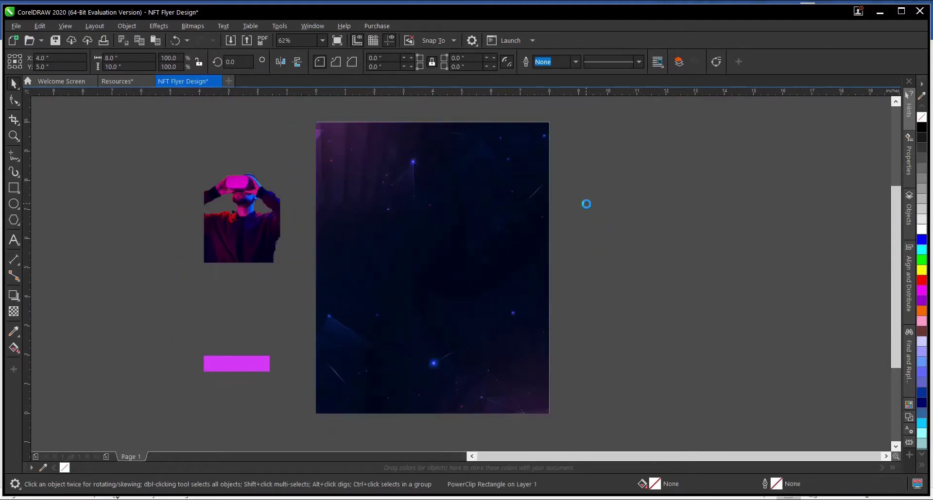
pyautogui.click(249, 197)
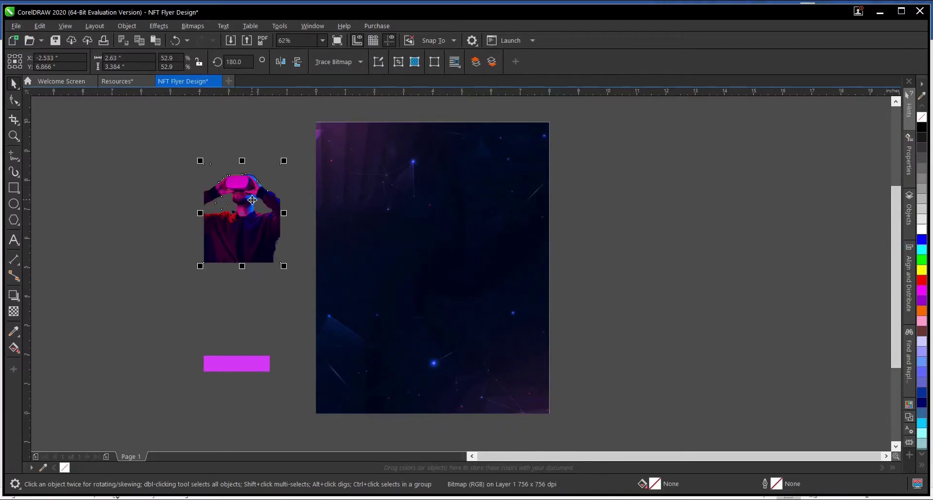
pyautogui.moveTo(250, 200); pyautogui.dragTo(480, 190)
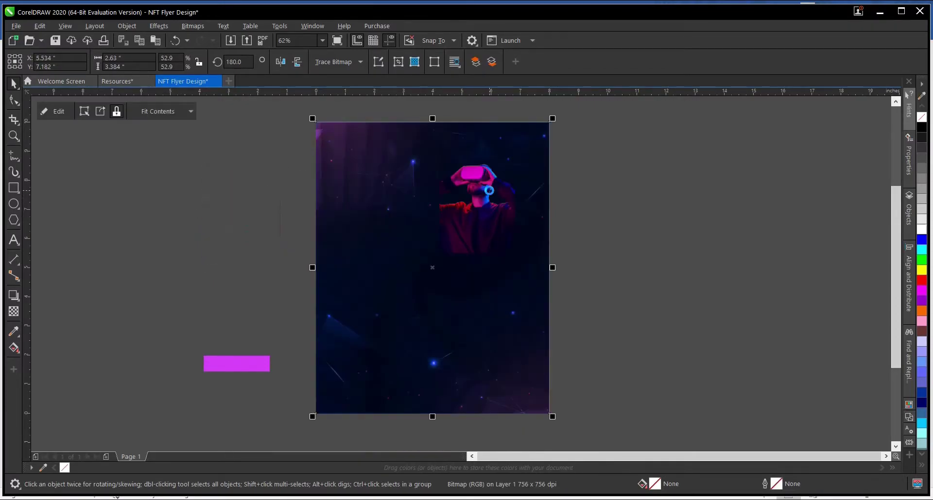
# In the PowerClip contents, enlarge the VR man image slightly, park it outside the background to the right, and finish editing
pyautogui.click(53, 111)
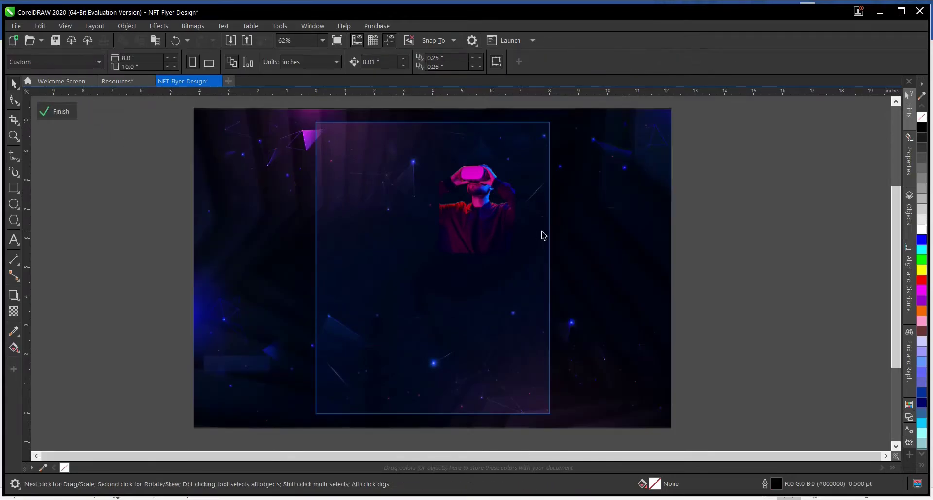
pyautogui.click(466, 198)
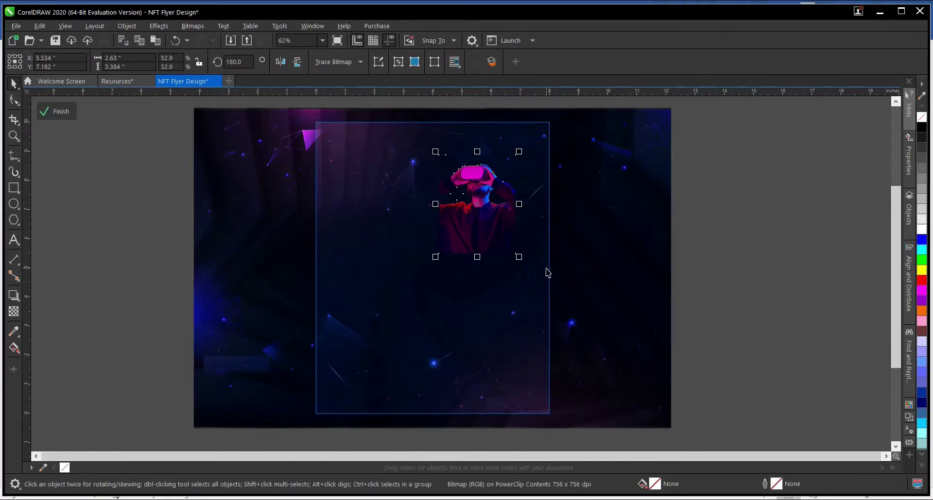
pyautogui.moveTo(518, 257)
pyautogui.mouseDown()
pyautogui.moveTo(541, 273)
pyautogui.moveTo(530, 271)
pyautogui.mouseUp()
pyautogui.scroll(-2, 474, 258)
pyautogui.scroll(2, 502, 229)
pyautogui.moveTo(466, 209); pyautogui.dragTo(768, 209)
pyautogui.click(739, 333)
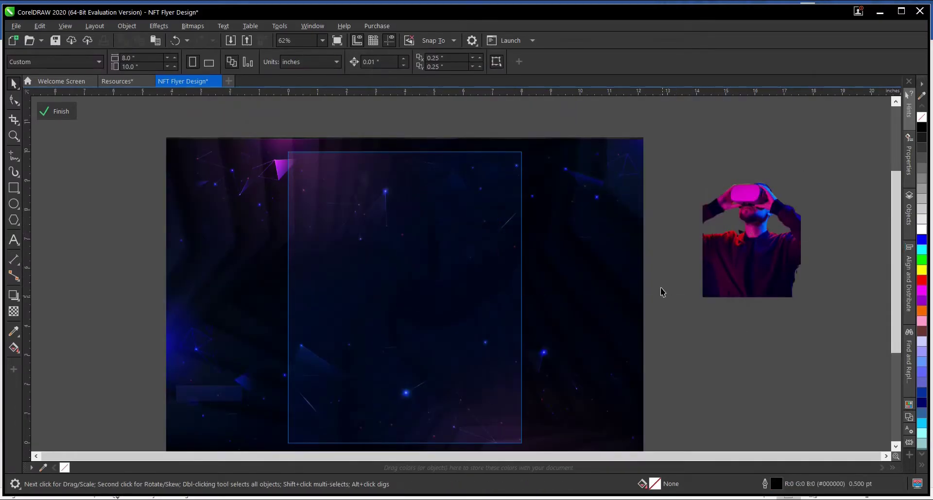
pyautogui.keyDown('ctrl'); pyautogui.click(673, 227); pyautogui.keyUp('ctrl')
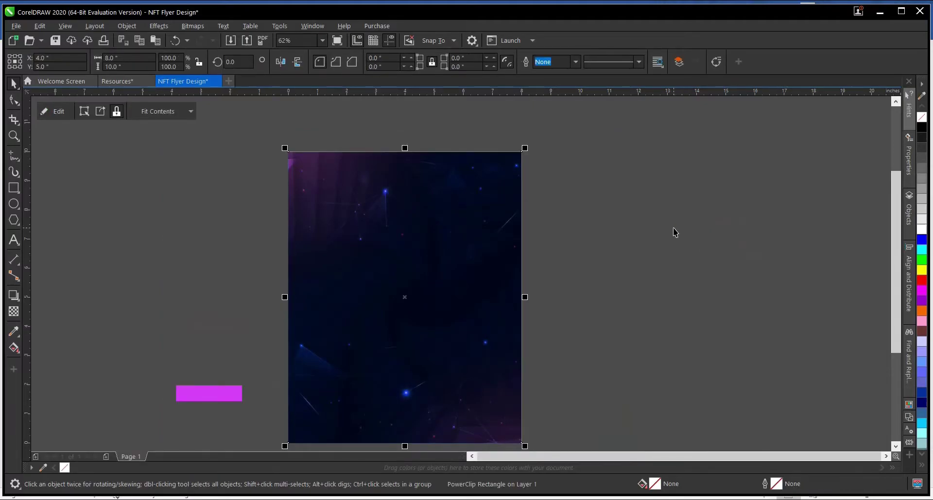
pyautogui.click(617, 265)
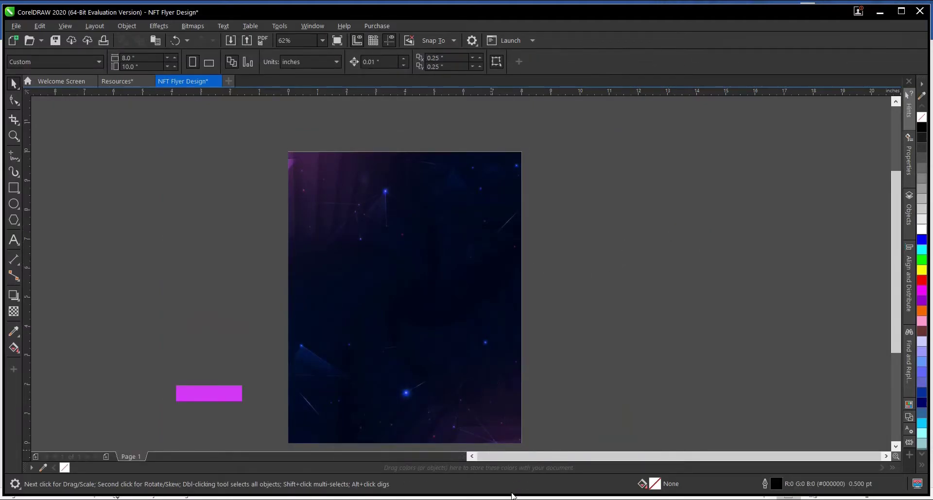
# Switch to the Word document with the event text and copy its title line beginning "Learn and Master NFT Like A Pro"
pyautogui.moveTo(492, 495)
pyautogui.click(493, 467)
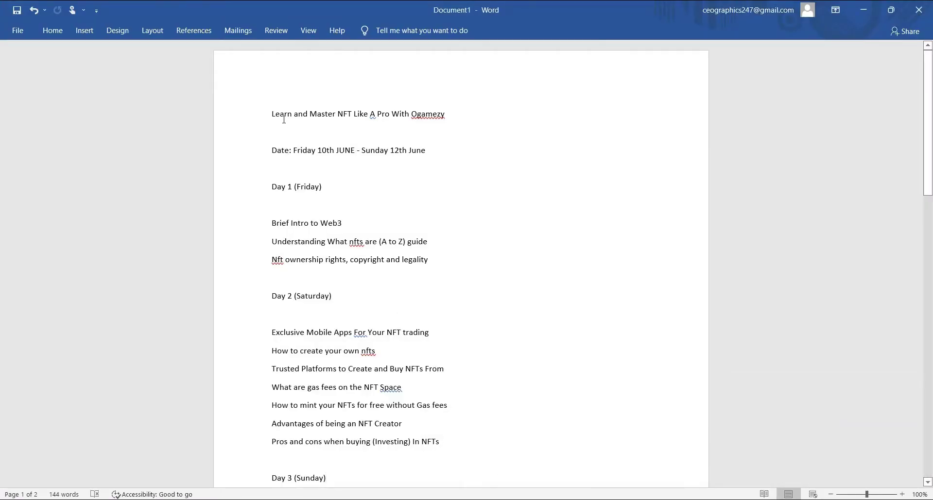
pyautogui.moveTo(272, 113); pyautogui.dragTo(423, 115)
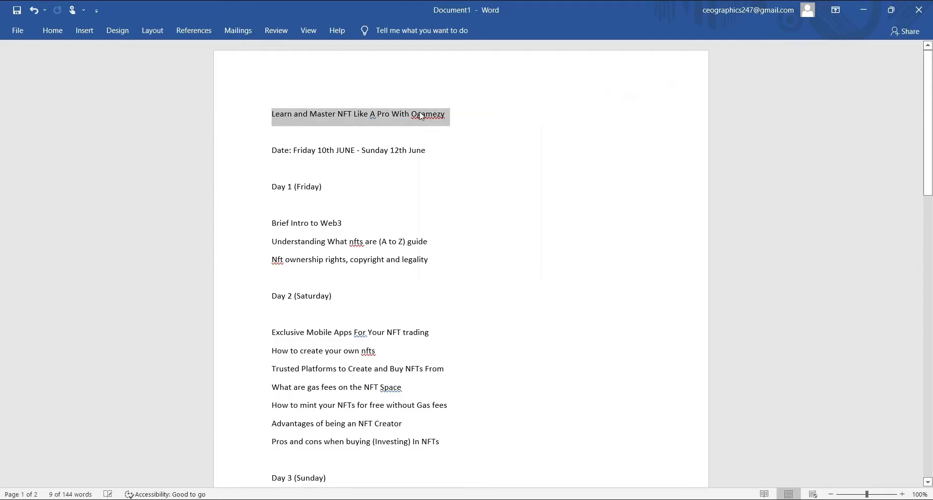
pyautogui.rightClick(421, 114)
pyautogui.click(447, 135)
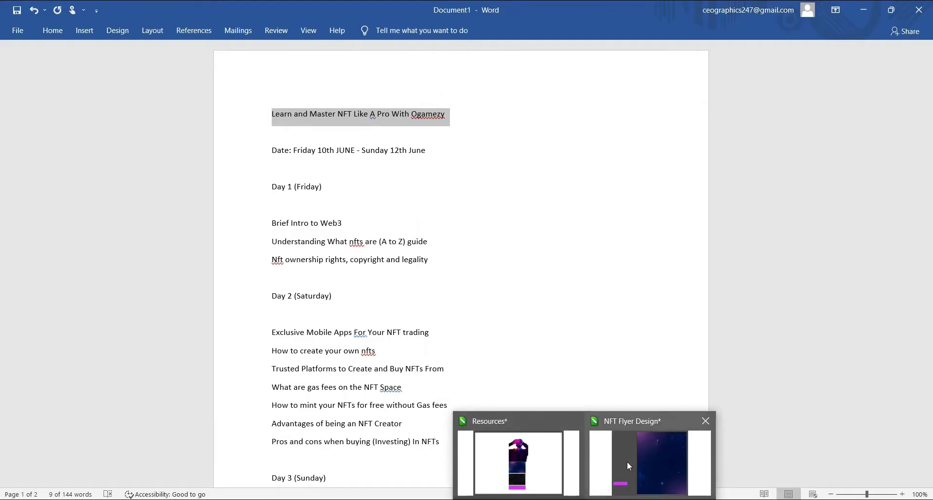
# Return to the NFT Flyer Design in CorelDRAW and paste the title as artistic text beside the page, maintaining fonts and formatting
pyautogui.click(627, 462)
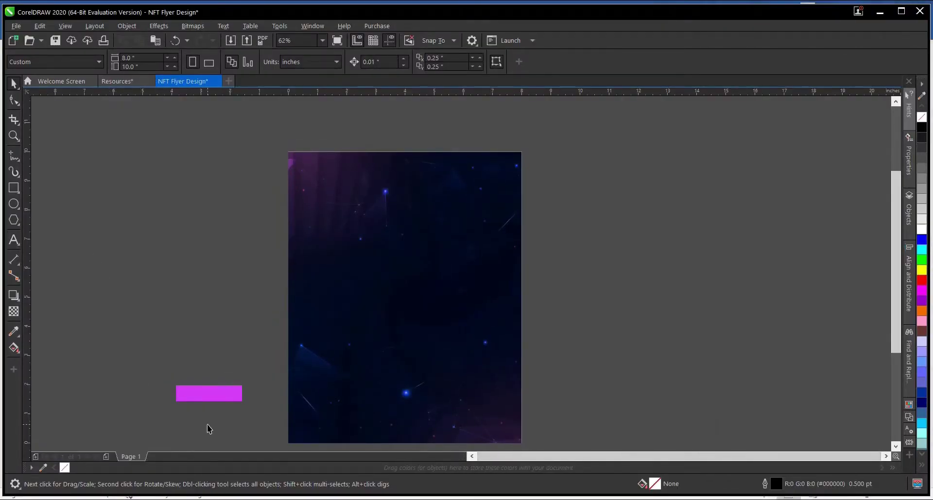
pyautogui.scroll(2, 209, 398)
pyautogui.click(210, 396)
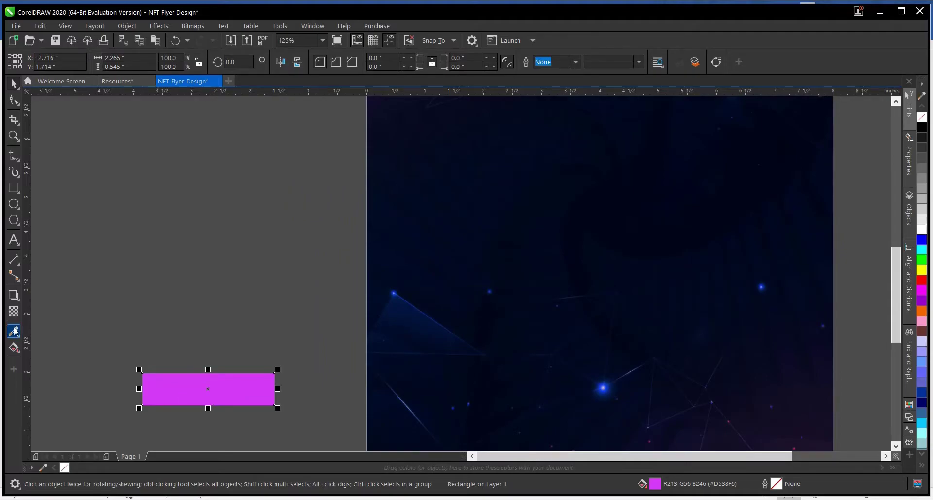
pyautogui.click(14, 241)
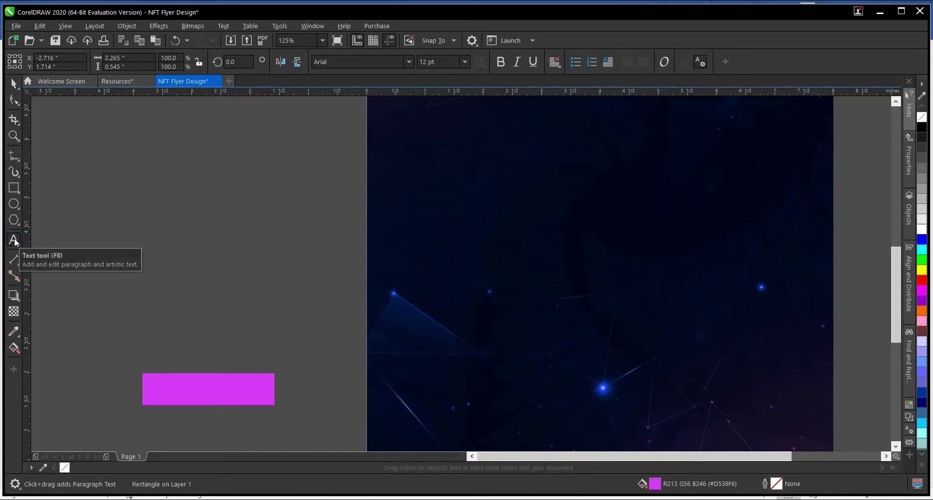
pyautogui.click(194, 219)
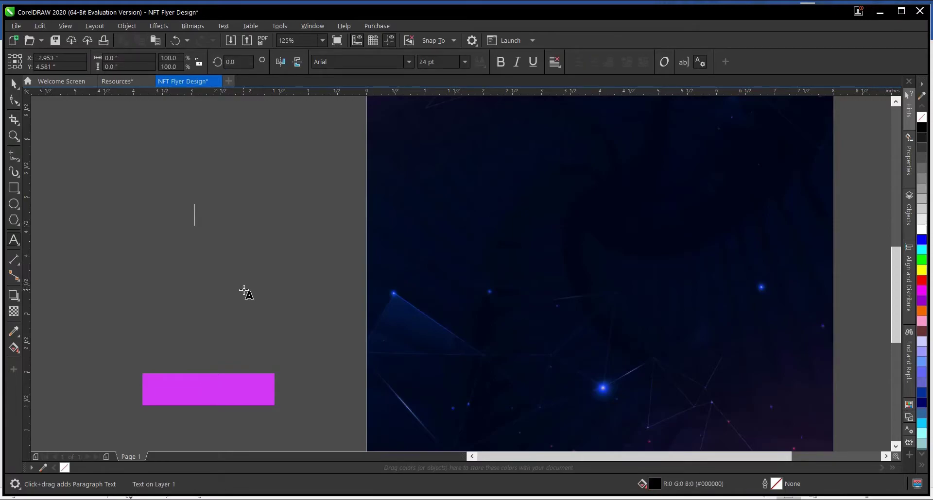
pyautogui.hotkey('ctrl', 'v')
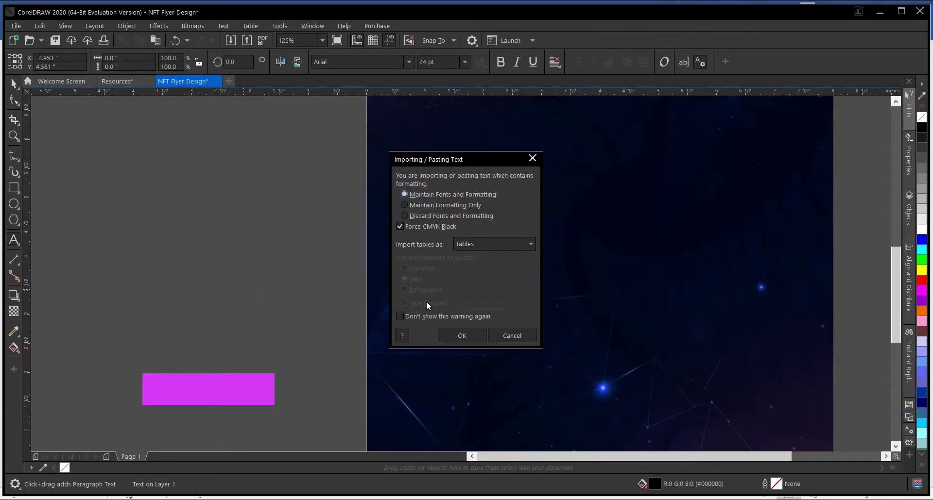
pyautogui.click(462, 336)
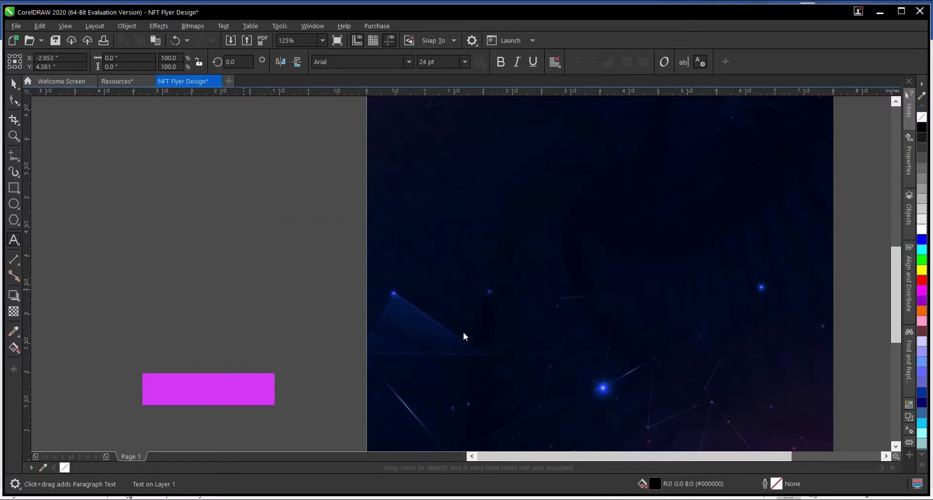
pyautogui.click(13, 83)
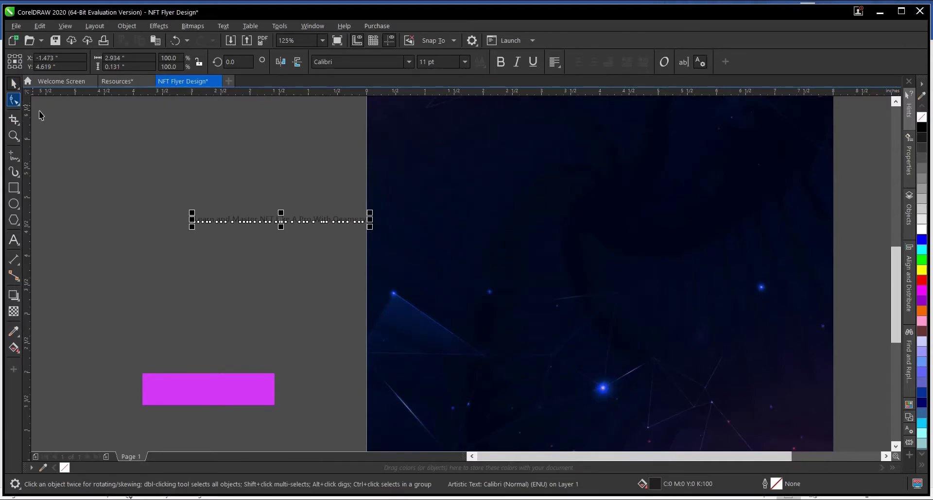
# Fill the pasted title text with the palette's RGB black and check it up close
pyautogui.scroll(2, 282, 214)
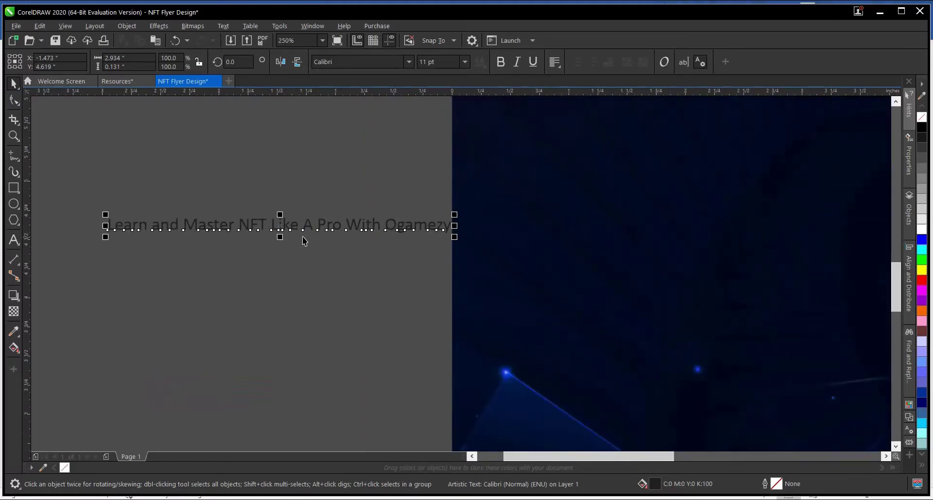
pyautogui.scroll(4, 302, 237)
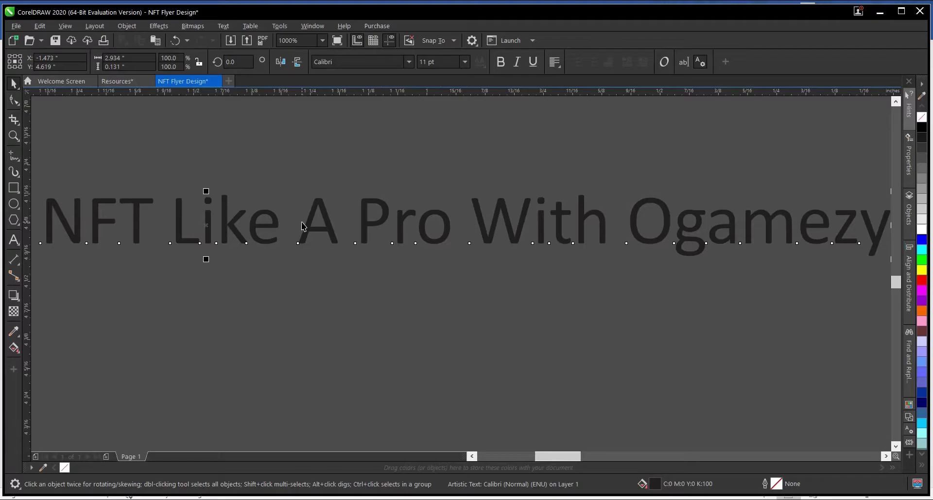
pyautogui.click(923, 128)
pyautogui.scroll(-2, 348, 223)
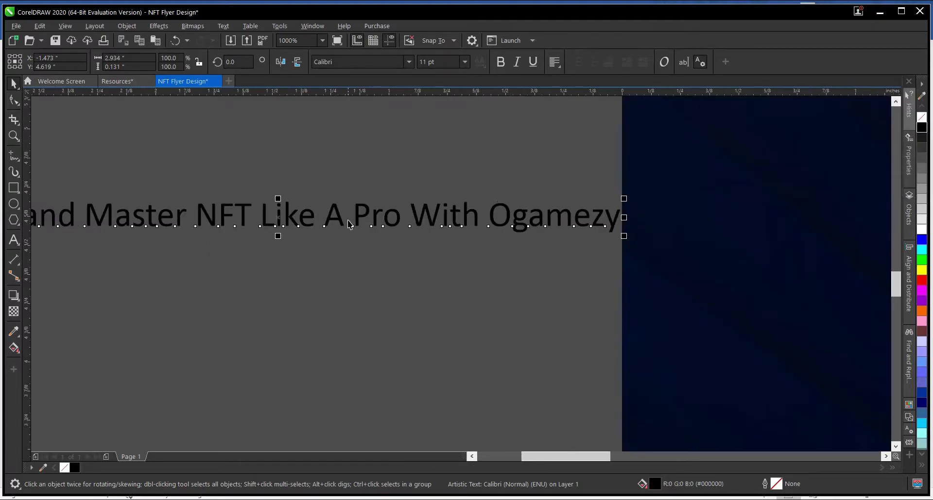
pyautogui.scroll(1, 253, 216)
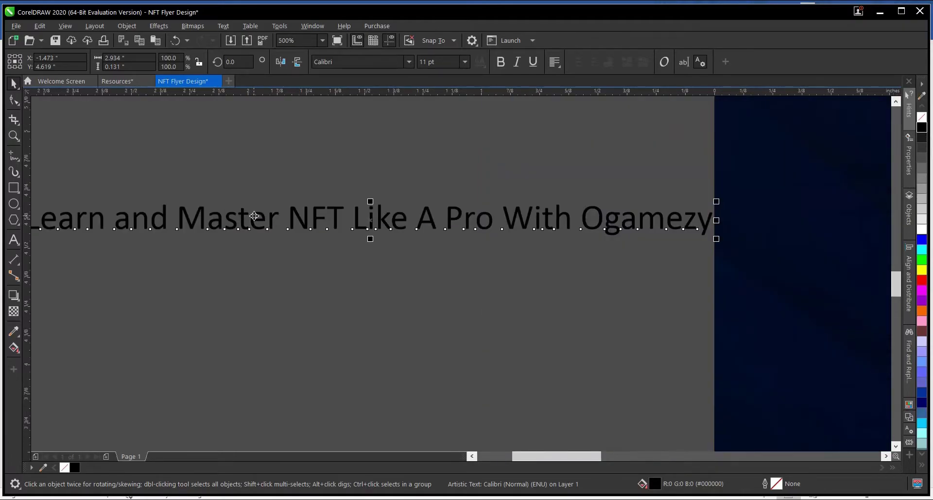
pyautogui.scroll(-1, 317, 218)
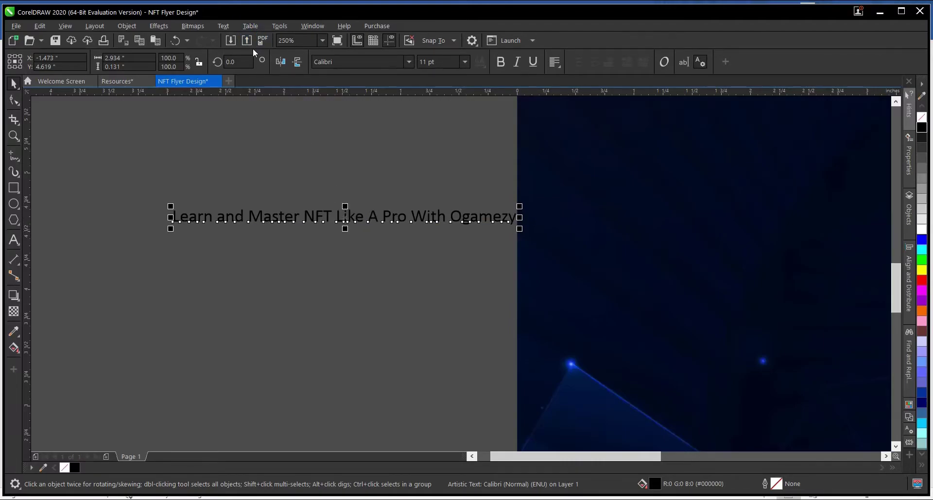
# Change the case of the whole title text to UPPERCASE
pyautogui.click(13, 239)
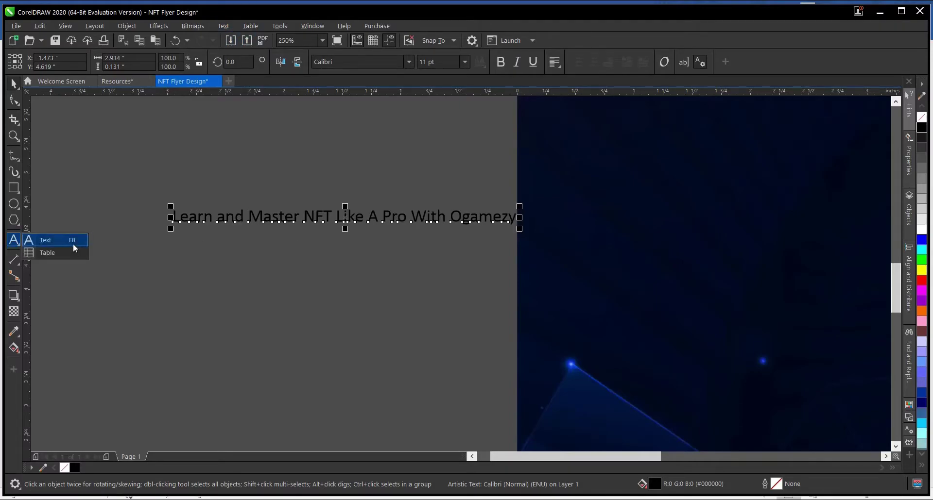
pyautogui.click(45, 240)
pyautogui.click(284, 218)
pyautogui.hotkey('ctrl', 'a')
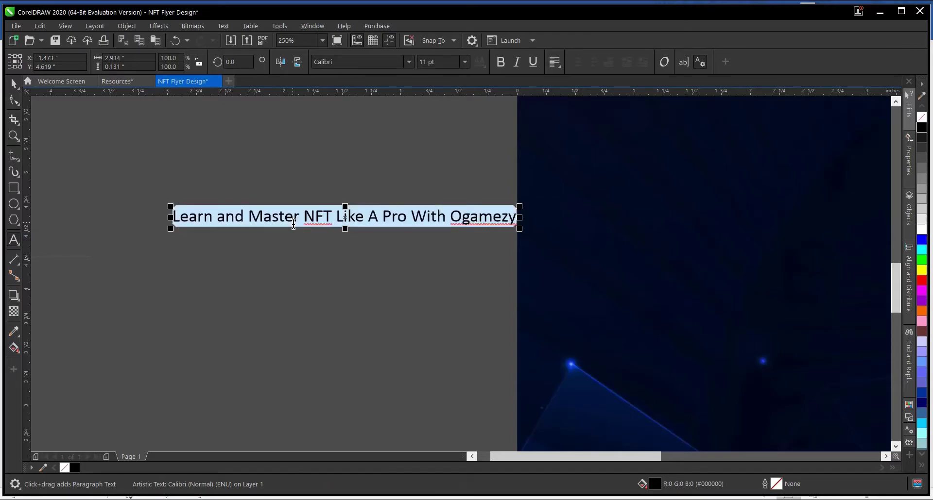
pyautogui.press('XF86AudioRaiseVolume')
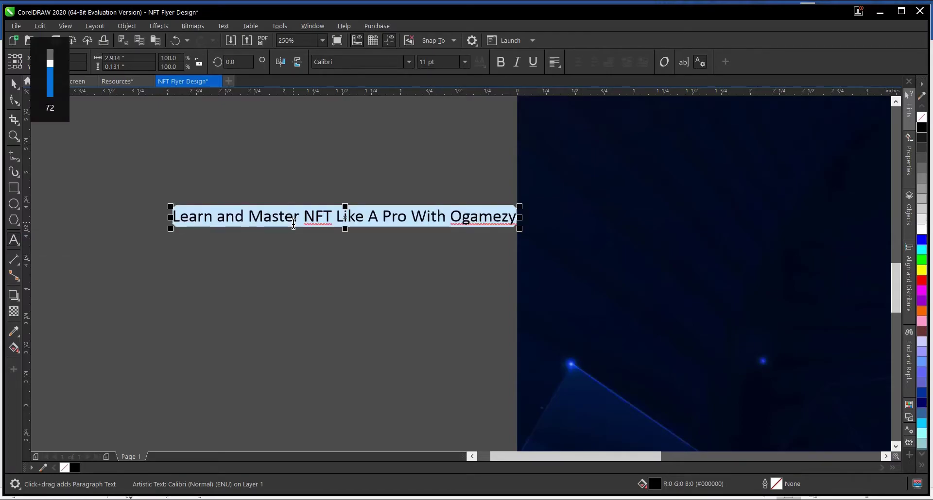
pyautogui.click(229, 25)
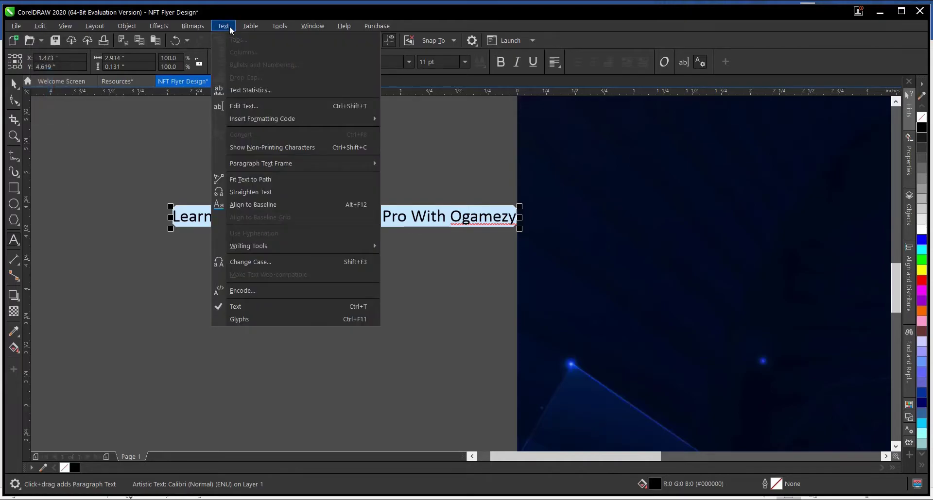
pyautogui.click(250, 260)
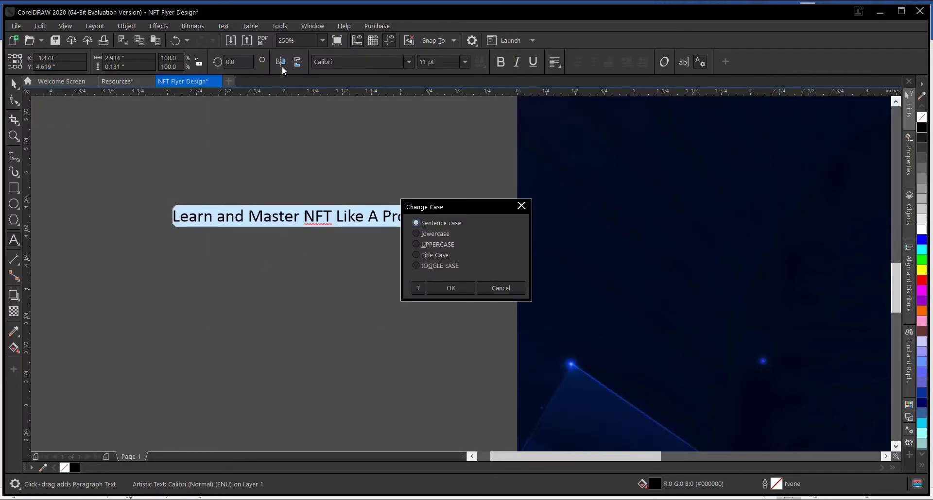
pyautogui.click(428, 244)
pyautogui.click(450, 287)
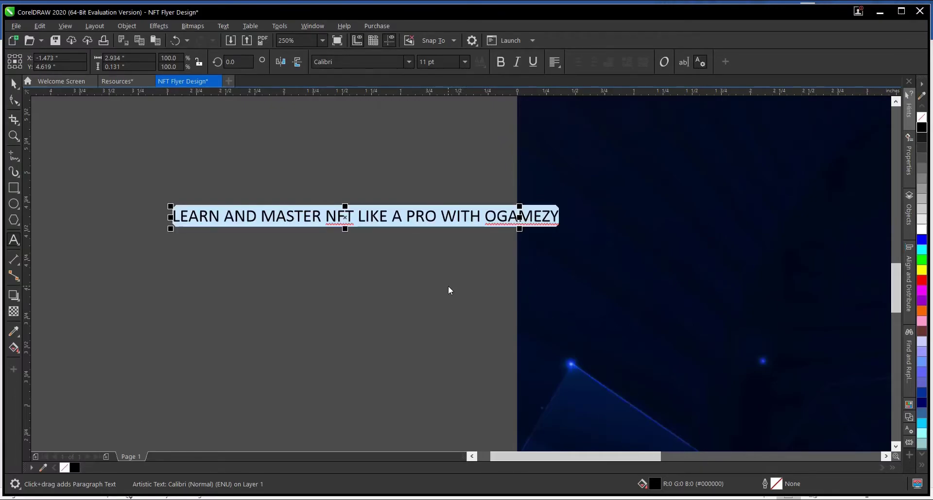
pyautogui.click(14, 84)
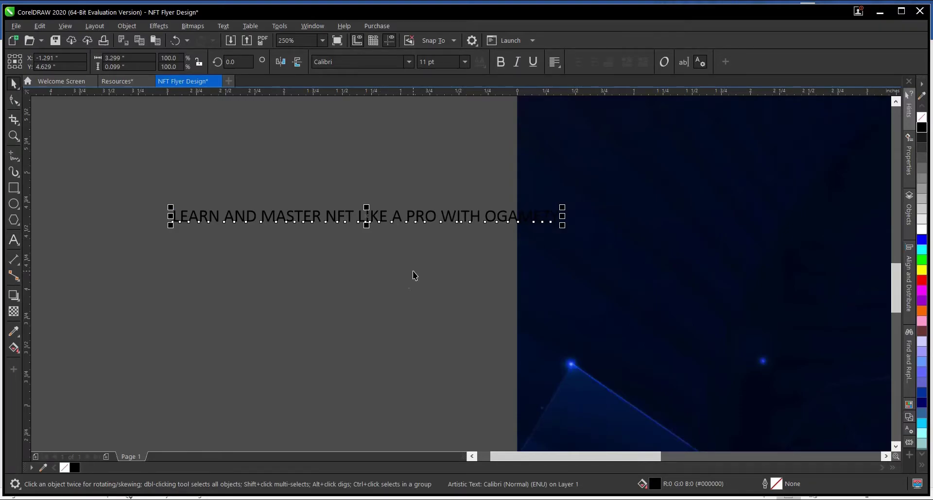
# Move the uppercase title left so that it sits entirely on the empty area beside the dark background
pyautogui.scroll(-2, 369, 221)
pyautogui.scroll(2, 369, 221)
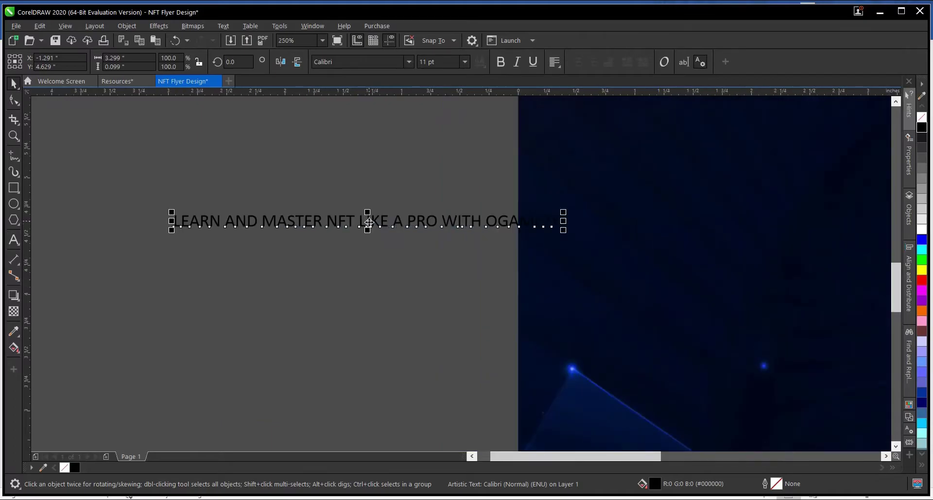
pyautogui.click(382, 284)
pyautogui.click(375, 221)
pyautogui.moveTo(375, 221); pyautogui.dragTo(308, 217)
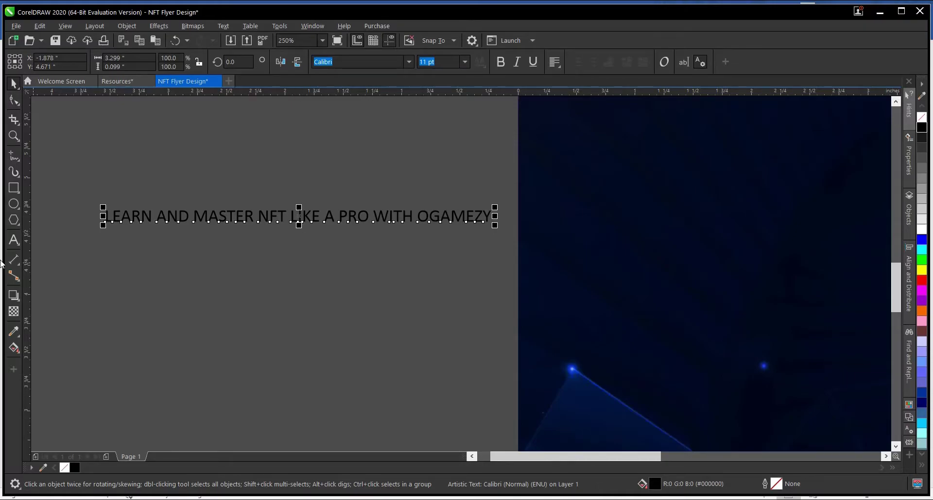
# Replace the word "AND" in the title with "&" so it begins "LEARN & MASTER NFT"
pyautogui.click(13, 241)
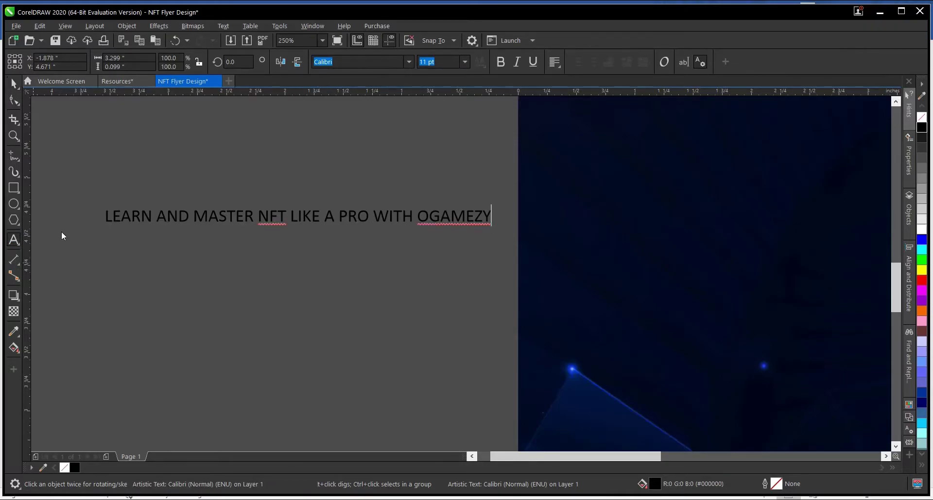
pyautogui.click(164, 222)
pyautogui.moveTo(194, 216); pyautogui.dragTo(164, 215)
pyautogui.press('BackSpace')
pyautogui.press('BackSpace')
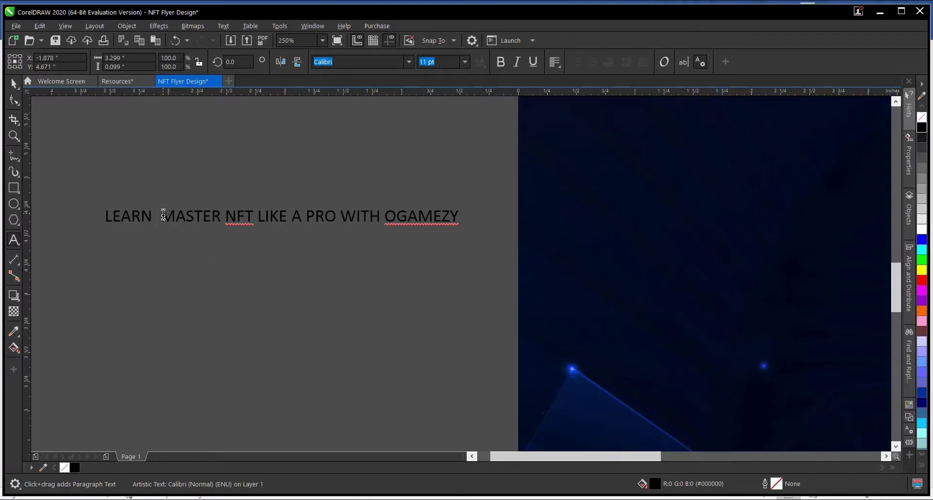
pyautogui.write('&')
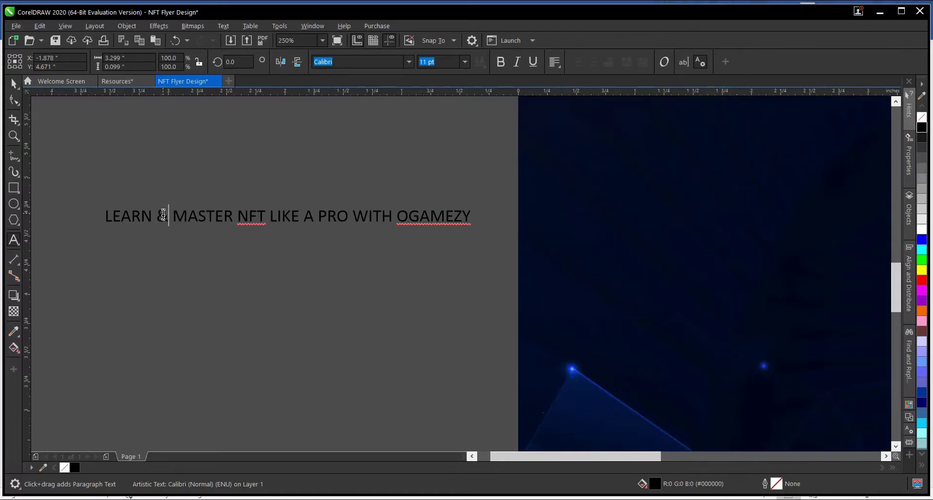
# Split the title into three lines starting with "LEARN", "NFT" and "WITH", and change "NFT" to "NFTs"
pyautogui.click(238, 217)
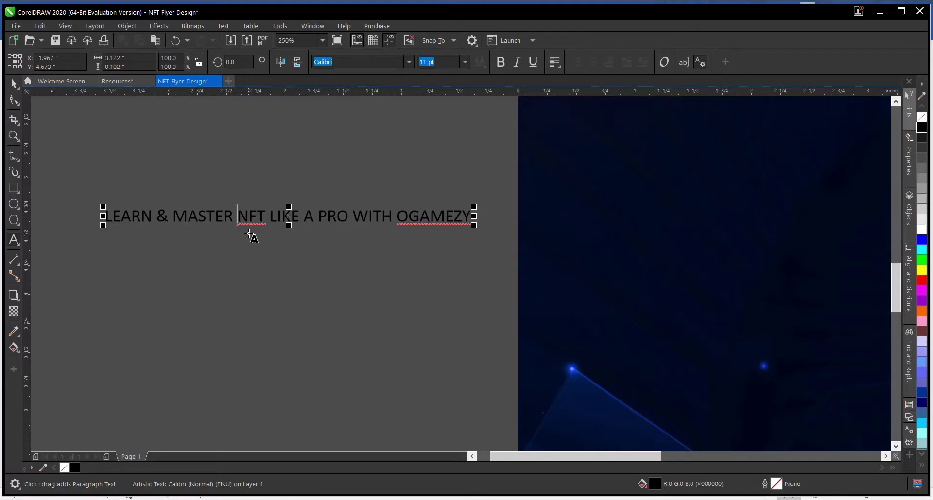
pyautogui.press('Return')
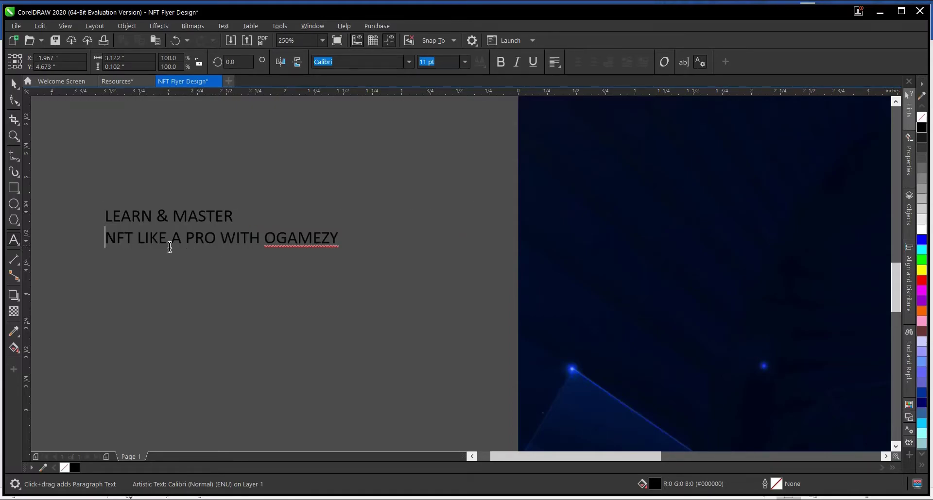
pyautogui.click(130, 243)
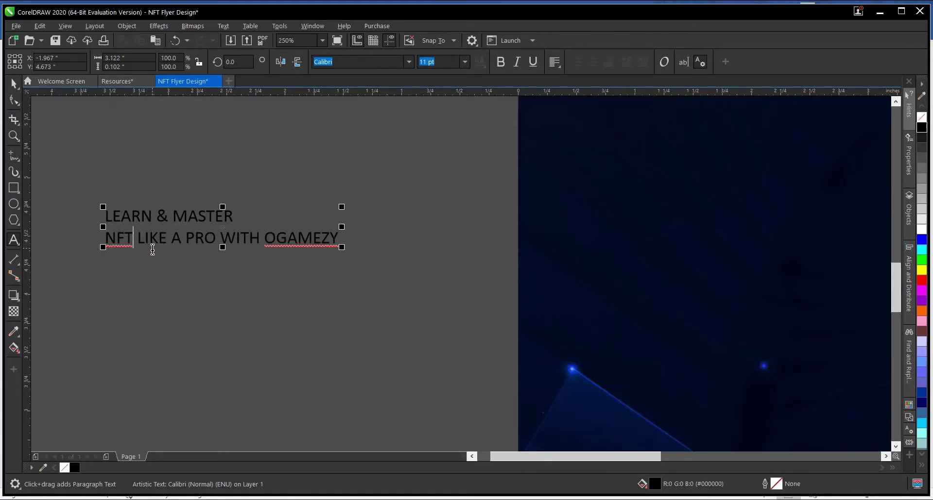
pyautogui.write('s')
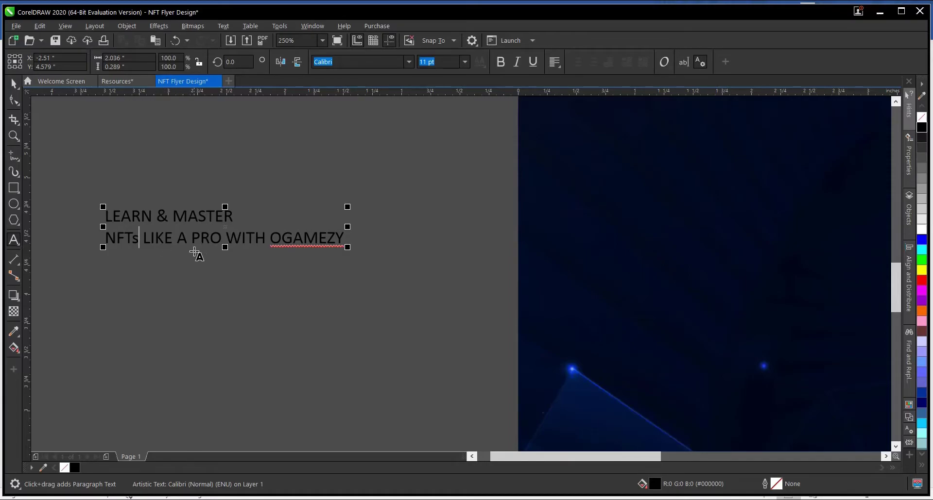
pyautogui.click(225, 238)
pyautogui.press('Return')
# Break the three-line title apart so that each line is a separate text object
pyautogui.click(12, 84)
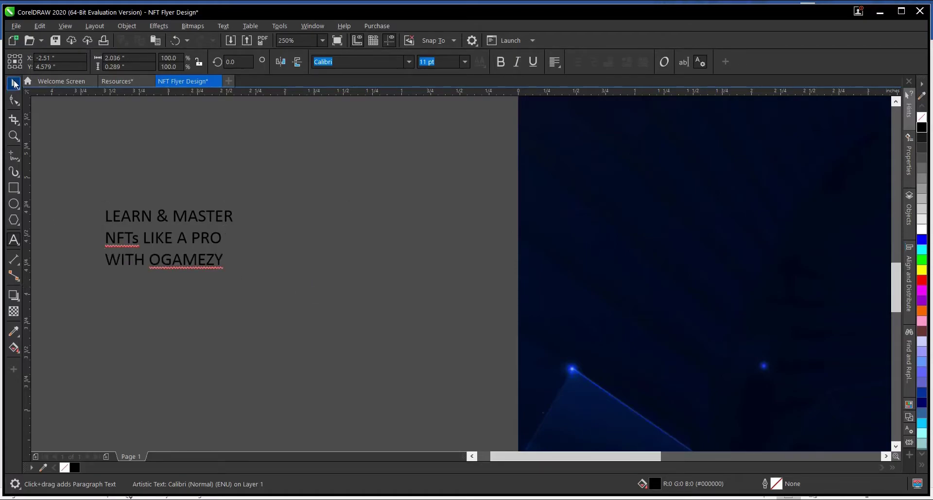
pyautogui.click(13, 84)
pyautogui.hotkey('ctrl', 'k')
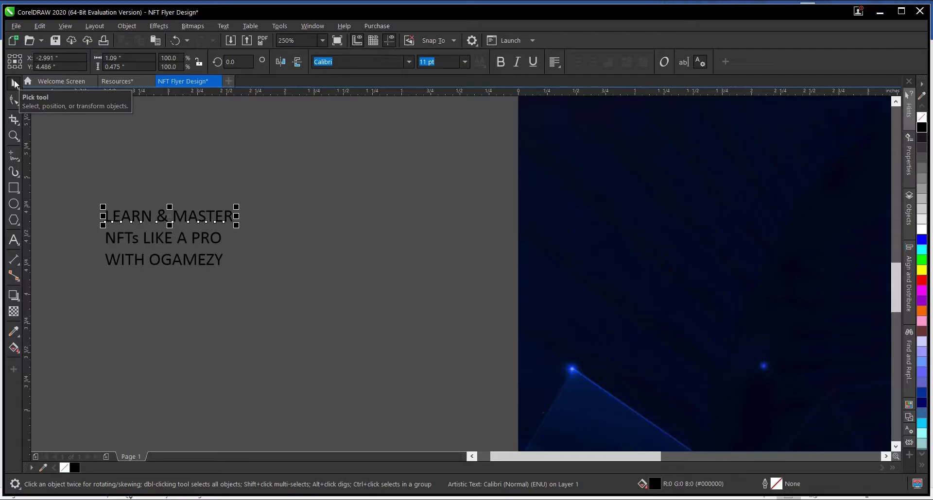
pyautogui.doubleClick(14, 84)
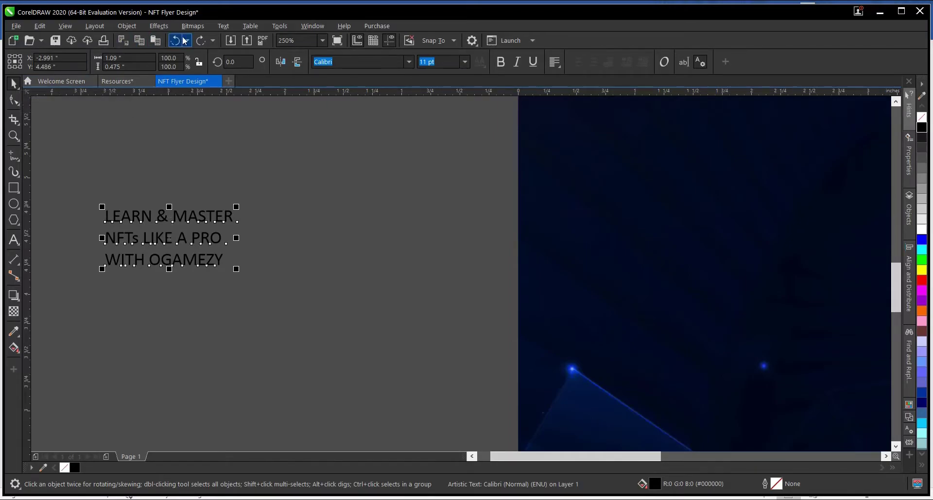
pyautogui.click(222, 26)
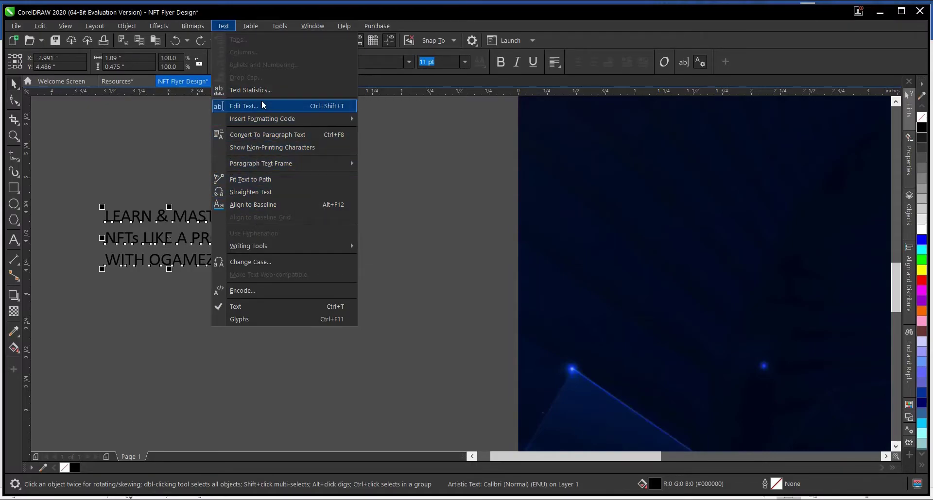
pyautogui.click(153, 159)
pyautogui.hotkey('ctrl', 'k')
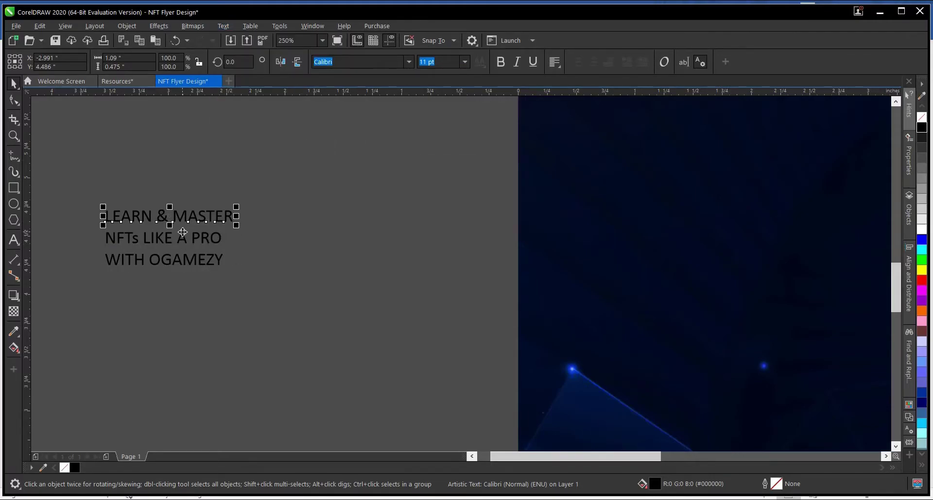
pyautogui.click(288, 225)
# Move the three title lines together up and closer to the flyer page
pyautogui.scroll(-2, 208, 272)
pyautogui.scroll(-2, 224, 266)
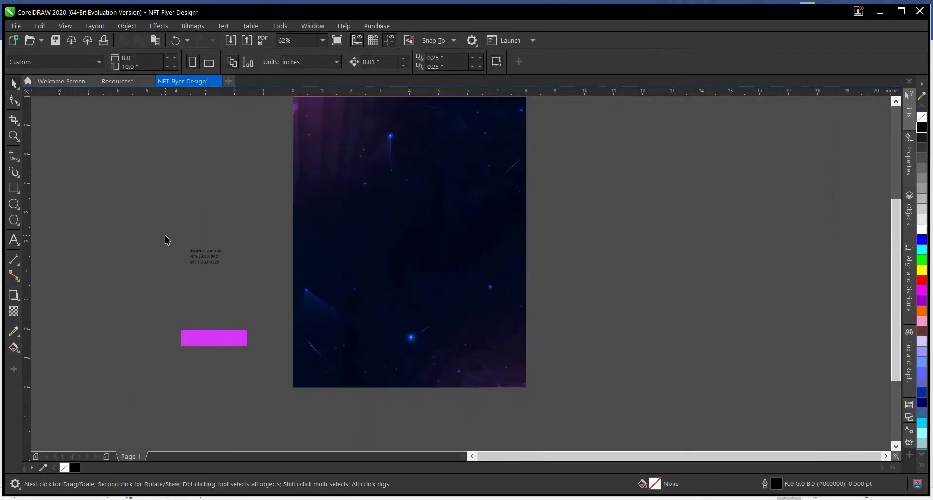
pyautogui.moveTo(166, 240); pyautogui.dragTo(266, 297)
pyautogui.moveTo(200, 258); pyautogui.dragTo(230, 227)
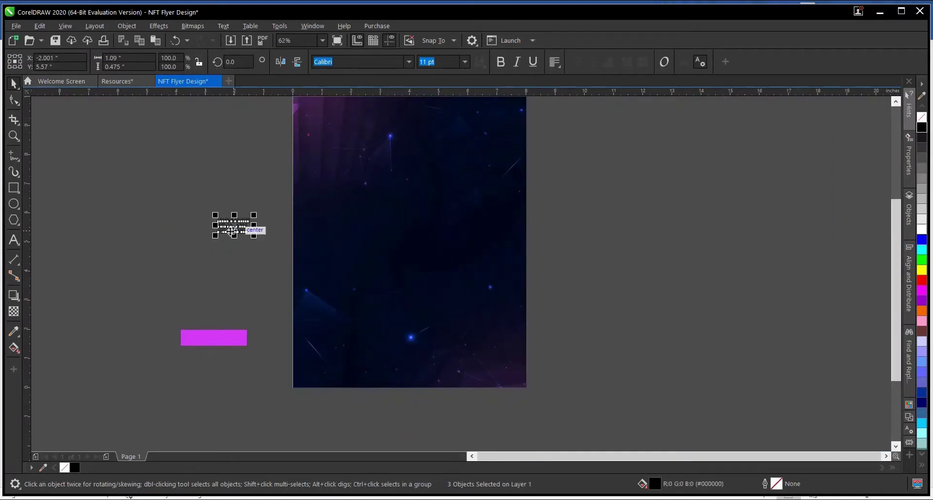
pyautogui.scroll(1, 232, 228)
pyautogui.click(235, 189)
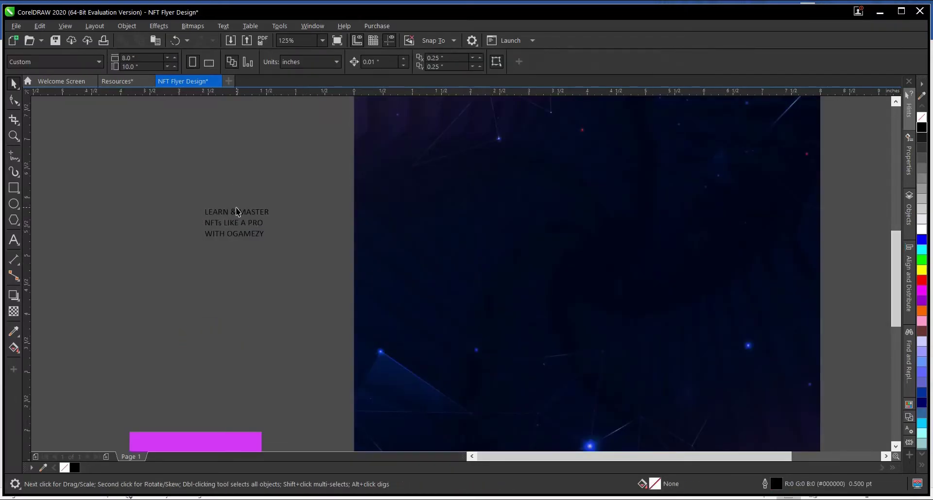
# Set the font of the "LEARN & MASTER" line to Monument Extended (Regular)
pyautogui.click(233, 214)
pyautogui.scroll(1, 234, 214)
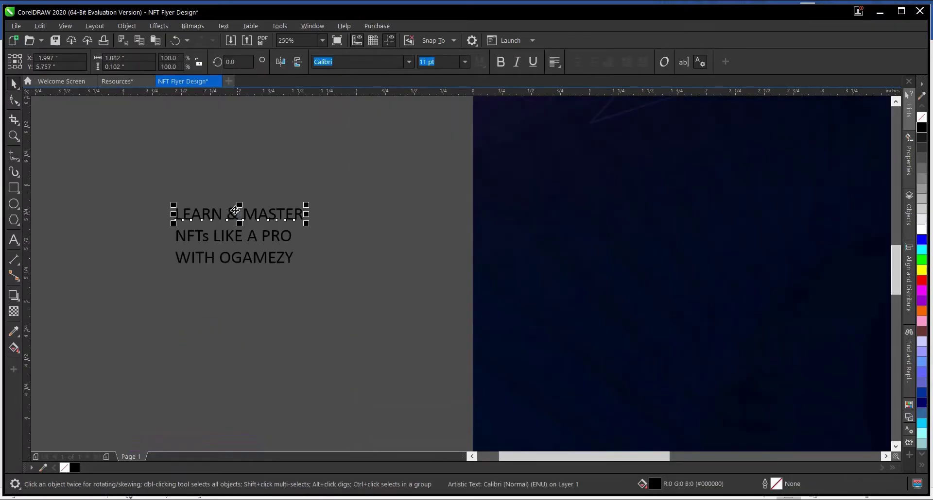
pyautogui.click(410, 62)
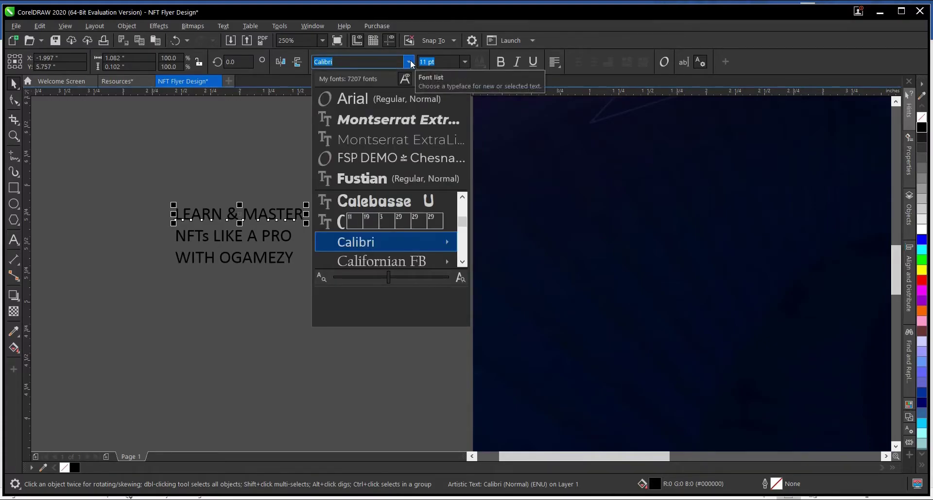
pyautogui.write('monume')
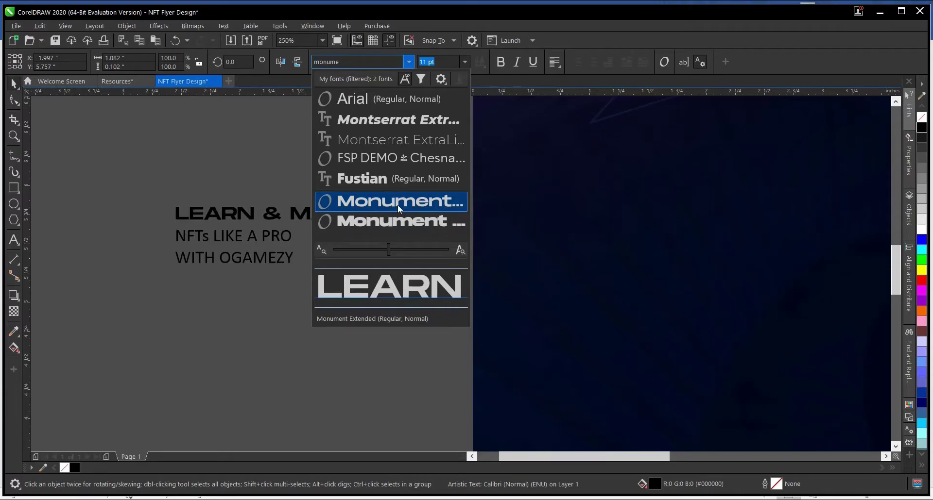
pyautogui.click(398, 204)
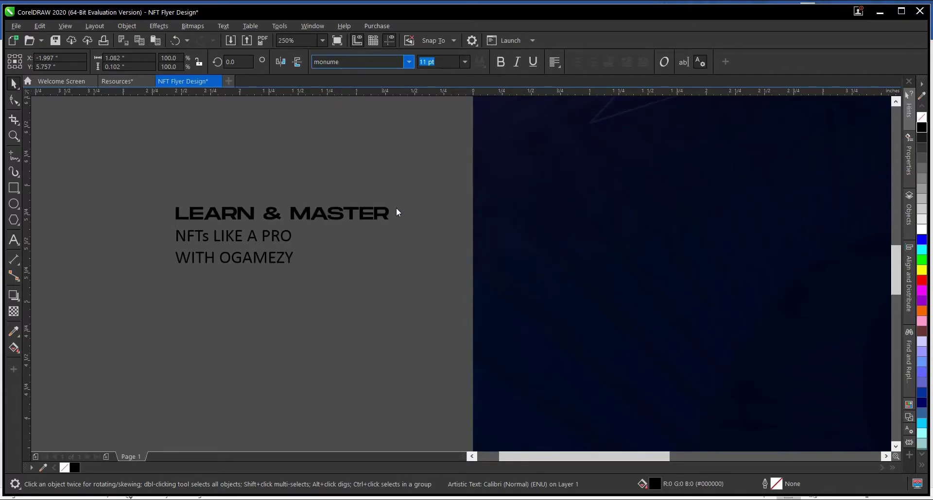
# Fill all three title lines with white and move them onto the flyer's upper-left area
pyautogui.scroll(-2, 248, 251)
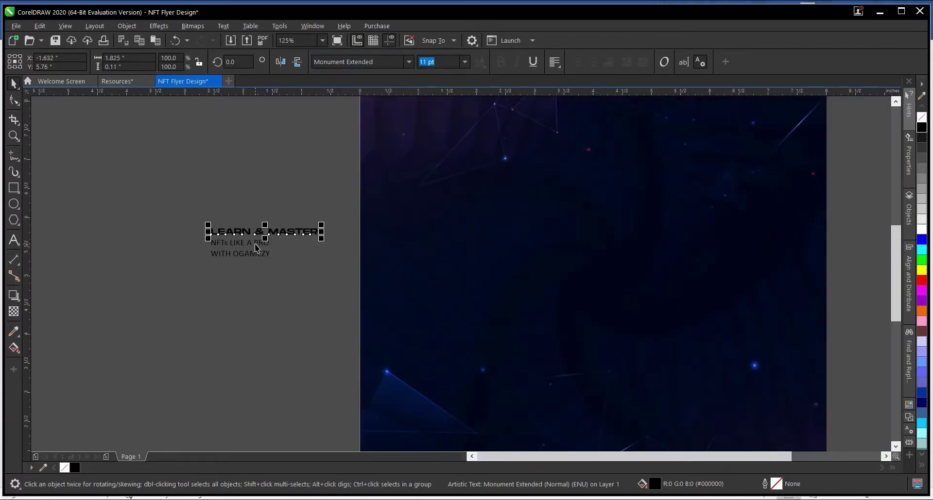
pyautogui.scroll(-1, 246, 251)
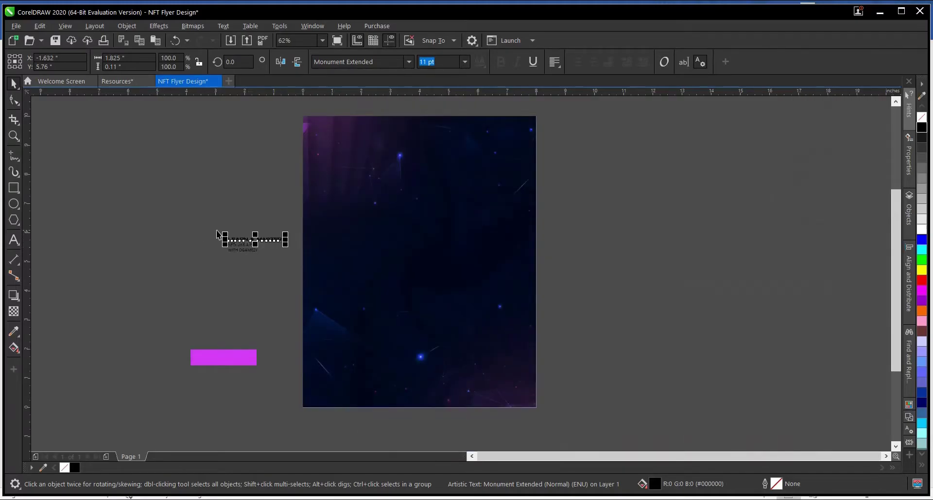
pyautogui.scroll(1, 255, 240)
pyautogui.moveTo(175, 212); pyautogui.dragTo(309, 300)
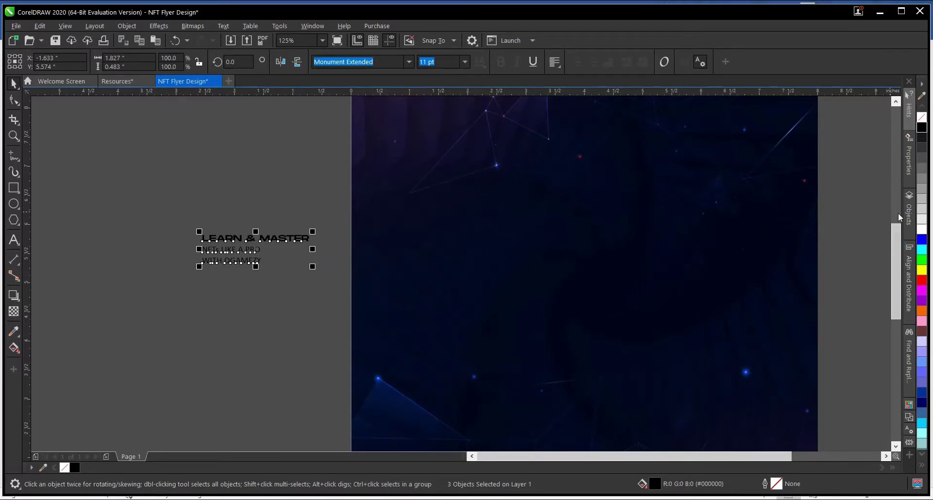
pyautogui.click(921, 229)
pyautogui.scroll(-1, 262, 265)
pyautogui.moveTo(263, 265); pyautogui.dragTo(351, 162)
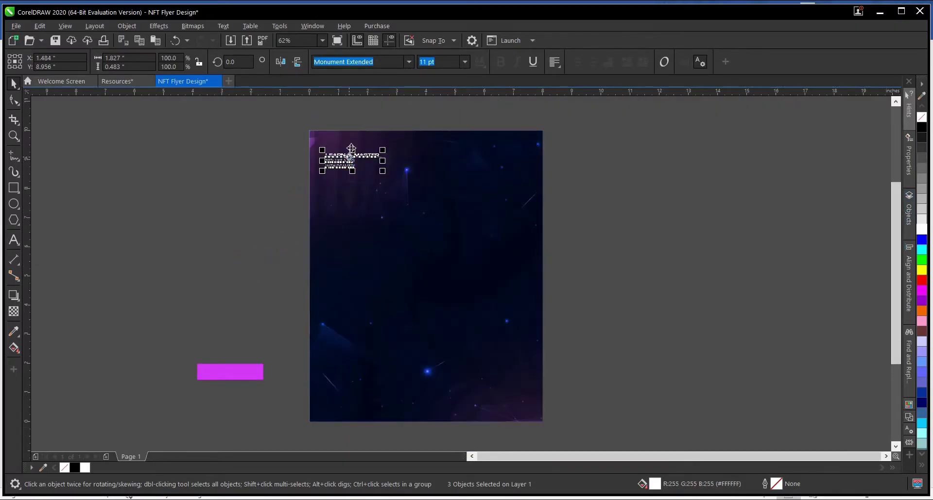
# Move the last title line, starting with "WITH", down to leave a gap below "NFTs LIKE A PRO"
pyautogui.scroll(1, 351, 160)
pyautogui.click(168, 182)
pyautogui.scroll(1, 353, 170)
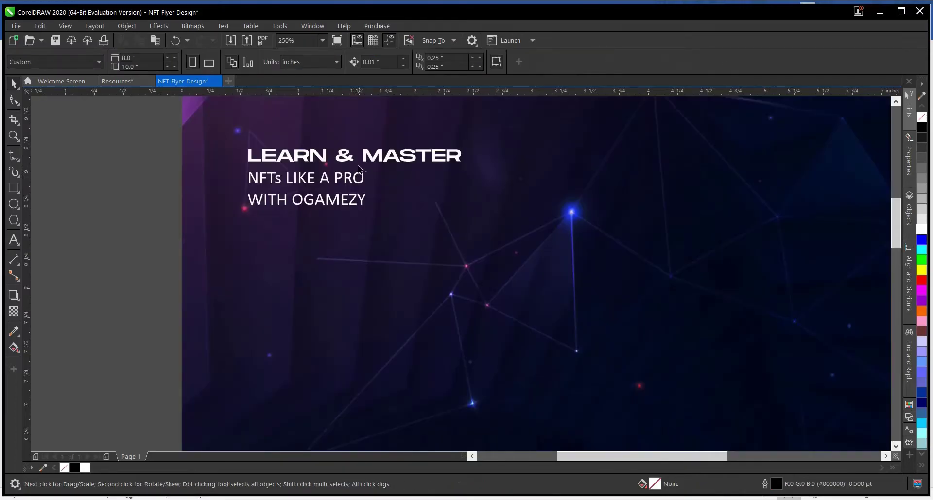
pyautogui.click(296, 180)
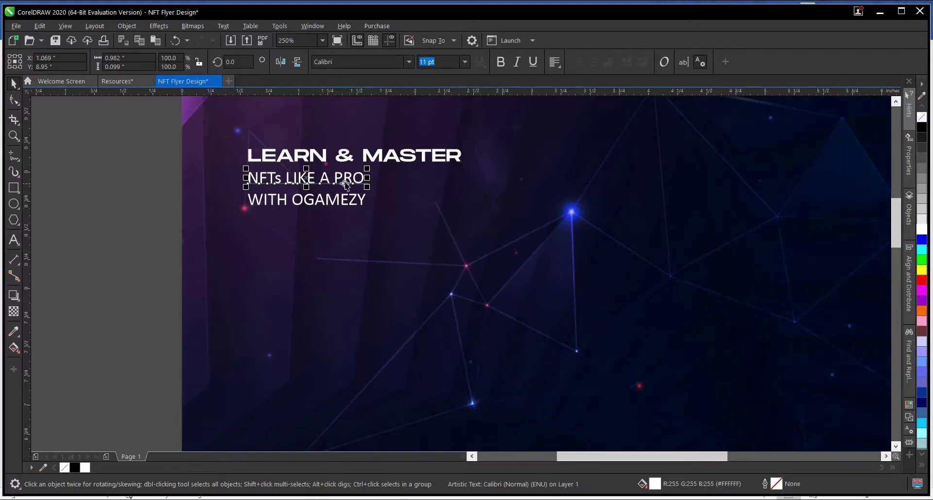
pyautogui.click(14, 240)
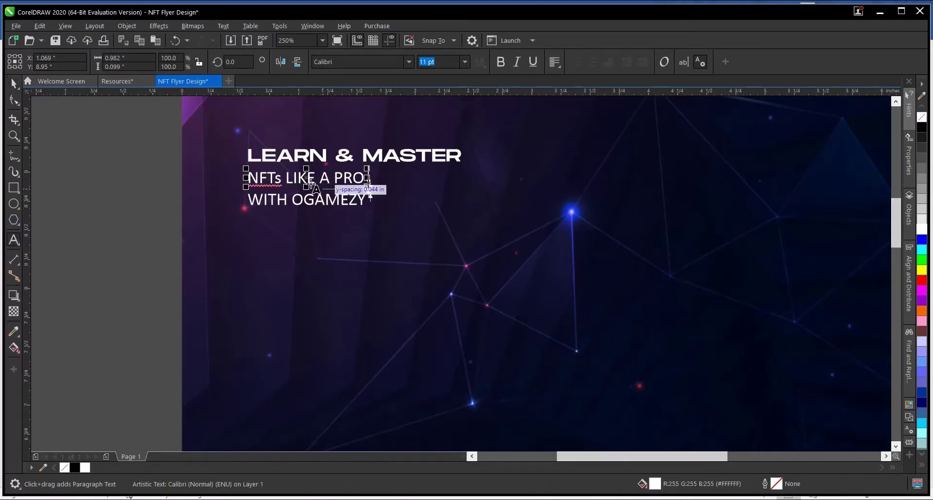
pyautogui.hotkey('ctrl', 'space')
pyautogui.moveTo(303, 196); pyautogui.dragTo(303, 240)
pyautogui.click(306, 181)
# Put "LIKE A PRO" on its own line below "NFTs" and break the two lines into separate text objects
pyautogui.click(13, 240)
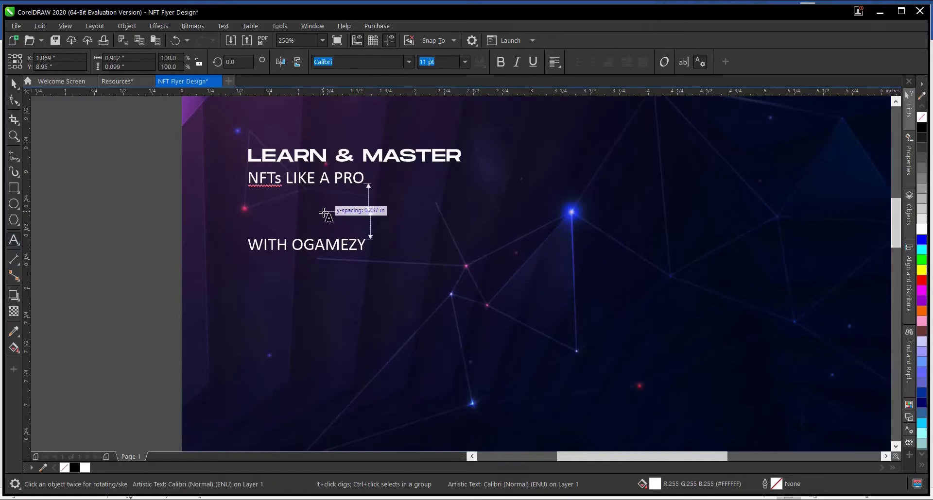
pyautogui.click(288, 183)
pyautogui.press('Return')
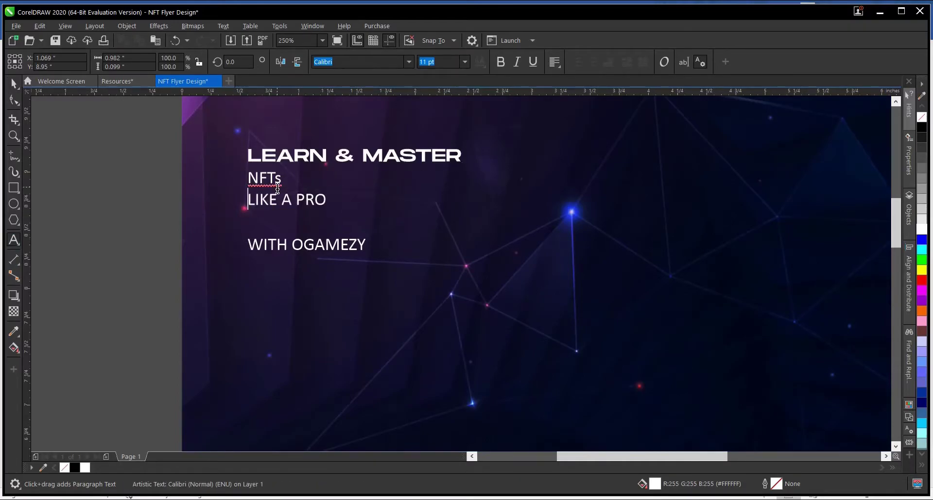
pyautogui.click(14, 83)
pyautogui.hotkey('ctrl', 'k')
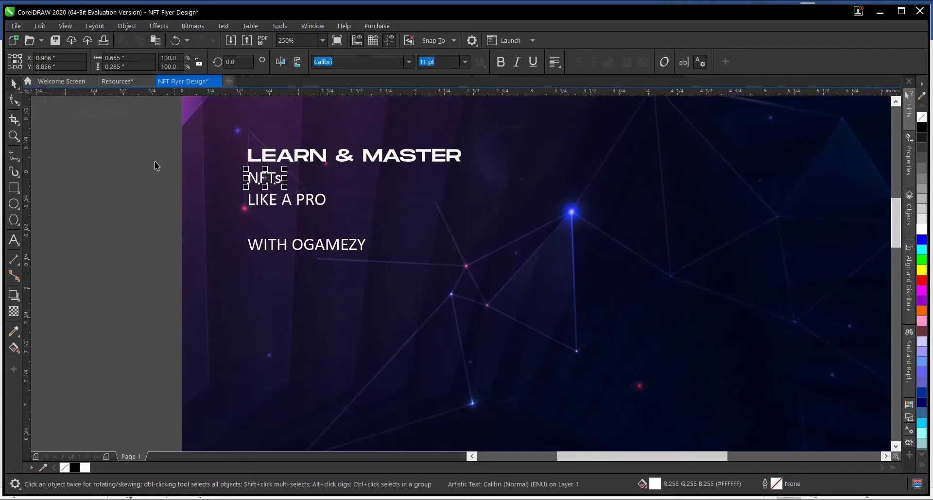
# Move "LIKE A PRO" and the line starting with "WITH" further down, close together, leaving a large gap below "NFTs"
pyautogui.click(275, 208)
pyautogui.click(285, 201)
pyautogui.moveTo(285, 201); pyautogui.dragTo(286, 228)
pyautogui.moveTo(131, 217); pyautogui.dragTo(493, 296)
pyautogui.moveTo(308, 238); pyautogui.dragTo(307, 280)
pyautogui.press('Escape')
# Set the font of the "NFTs" text to Montserrat Black
pyautogui.click(265, 180)
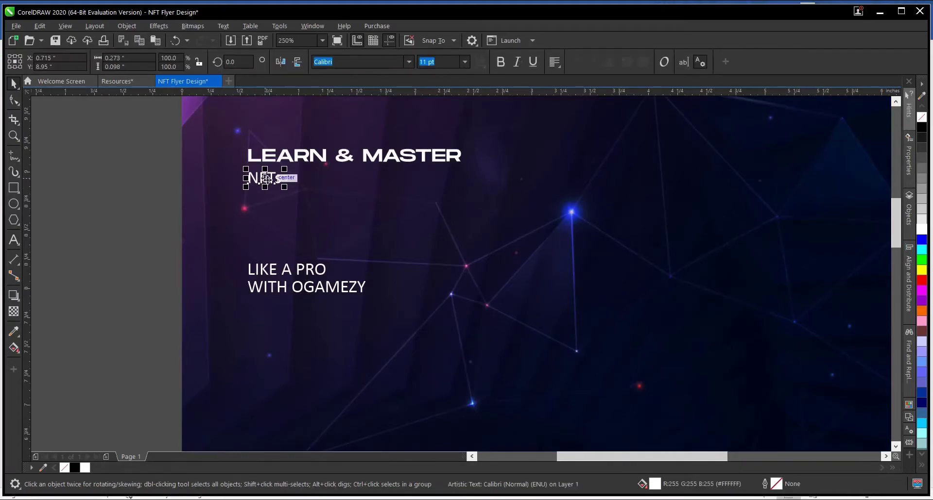
pyautogui.click(408, 62)
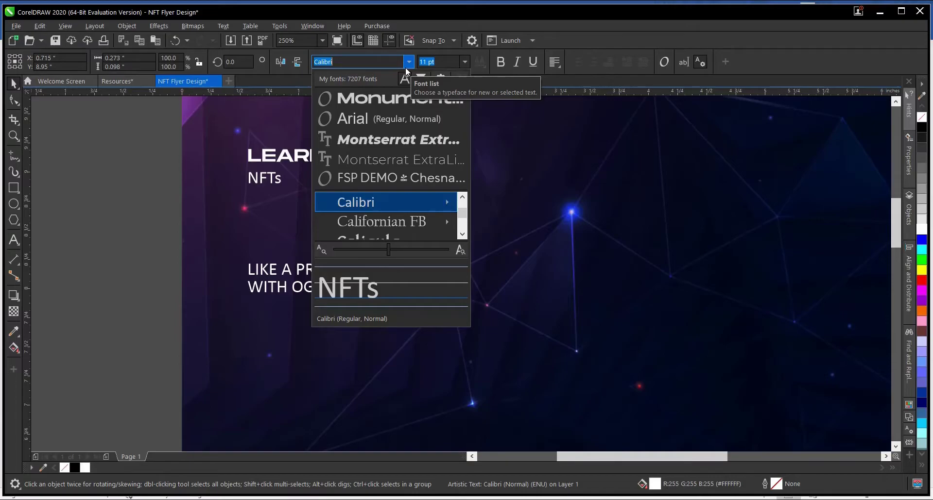
pyautogui.write('mont')
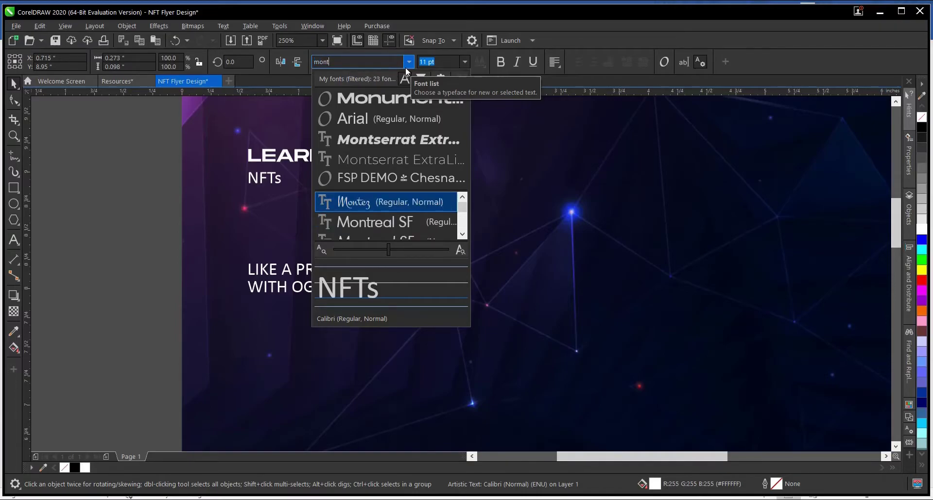
pyautogui.write('se')
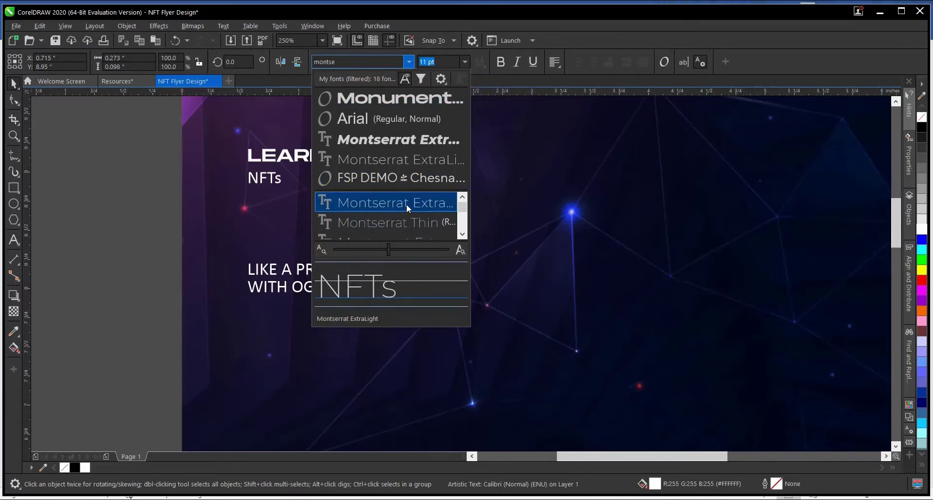
pyautogui.click(407, 202)
pyautogui.click(409, 63)
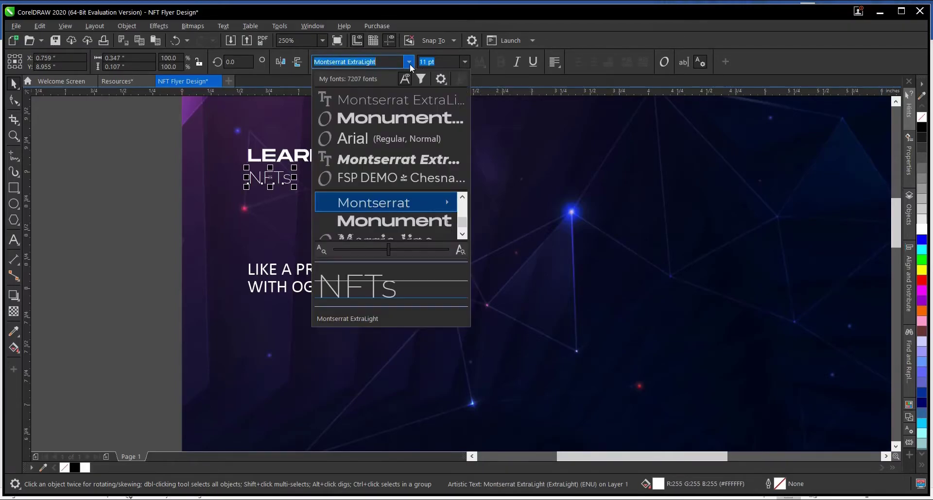
pyautogui.moveTo(409, 203)
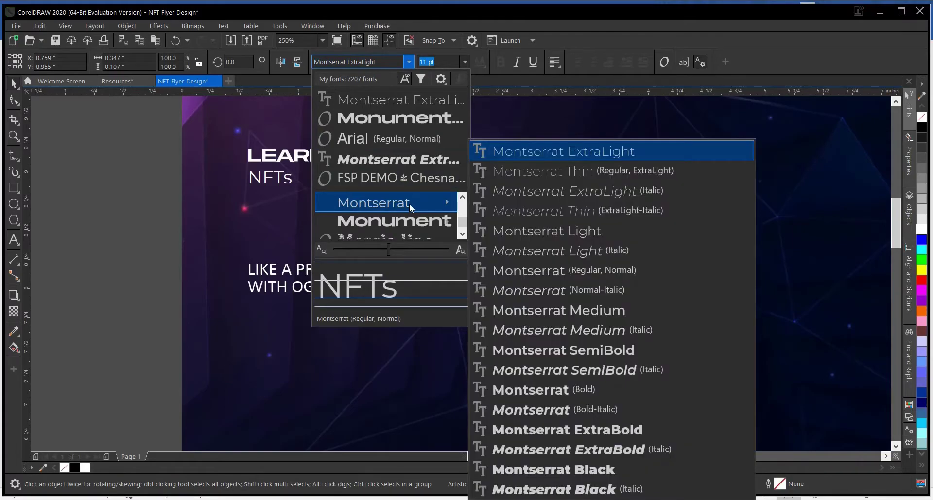
pyautogui.click(593, 470)
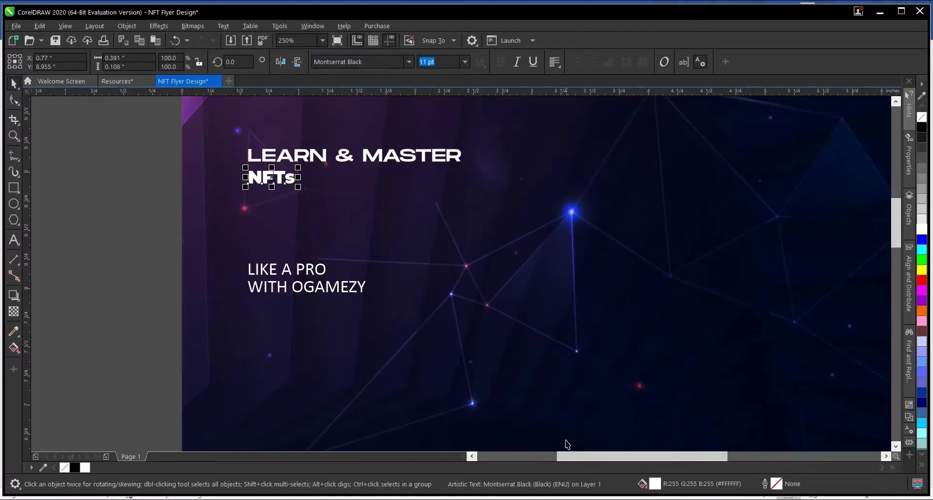
# Enlarge "NFTs" to about 51.2 pt so it spans the width of "LEARN & MASTER", and select both lines together
pyautogui.moveTo(298, 187); pyautogui.dragTo(463, 294)
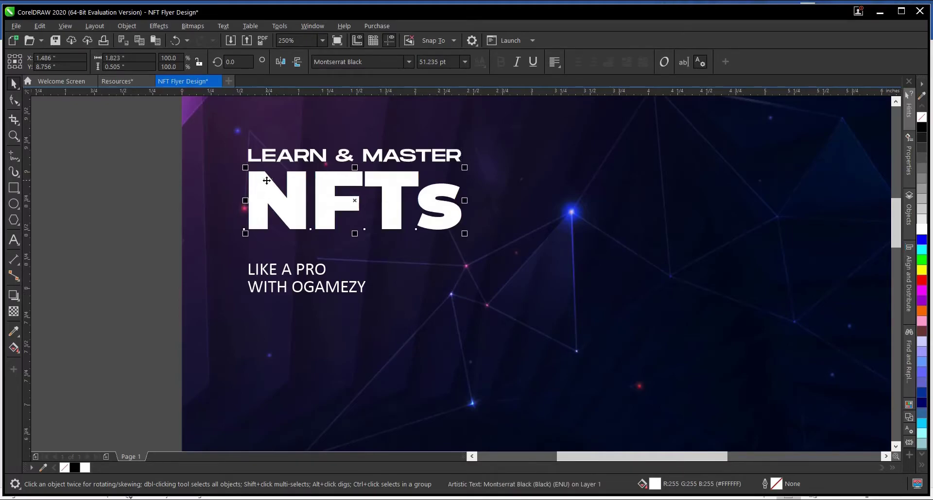
pyautogui.keyDown('shift'); pyautogui.click(284, 159); pyautogui.keyUp('shift')
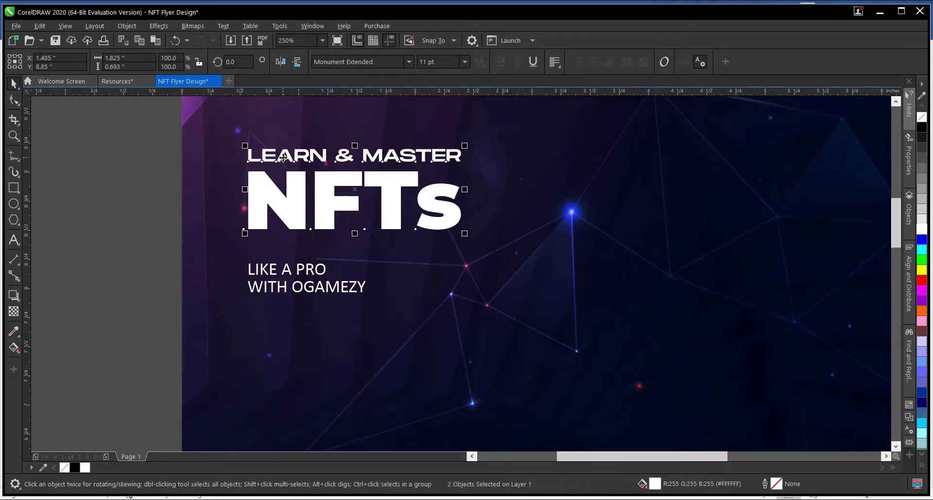
# Set the font of the "LIKE A PRO" text to Monument Extended
pyautogui.click(169, 256)
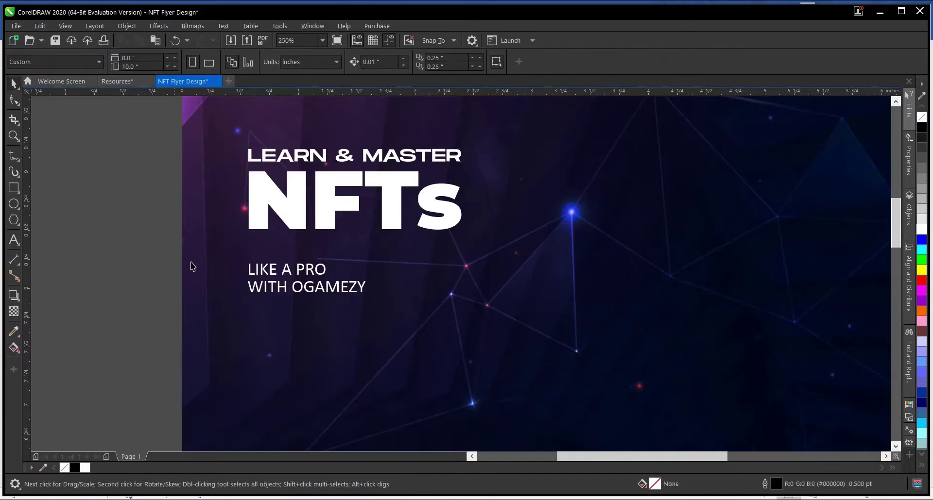
pyautogui.click(291, 275)
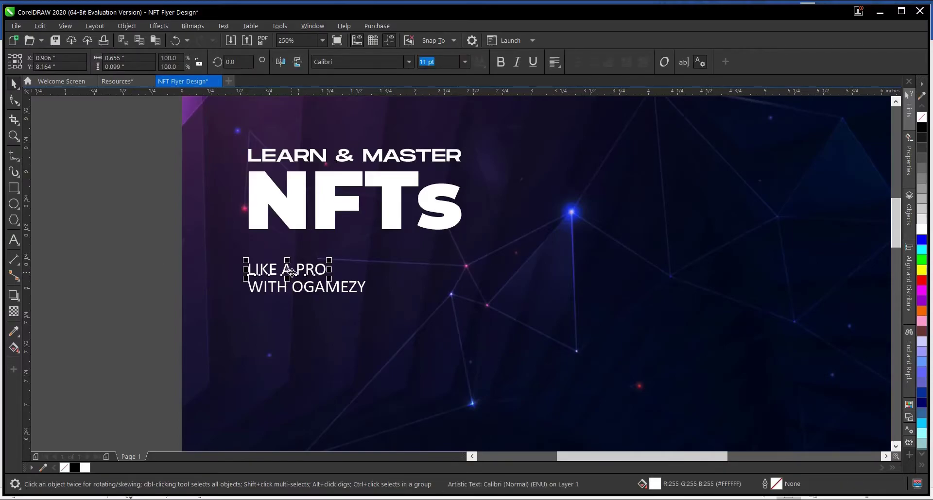
pyautogui.click(409, 62)
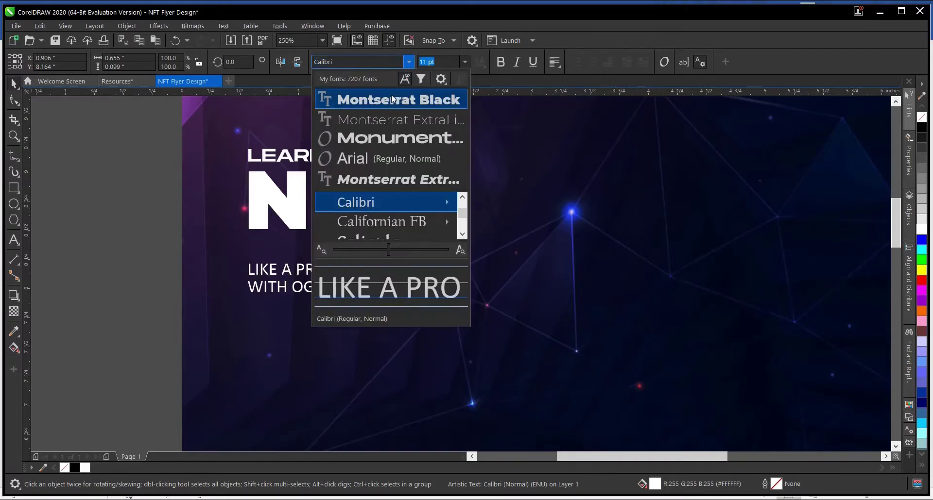
pyautogui.click(381, 138)
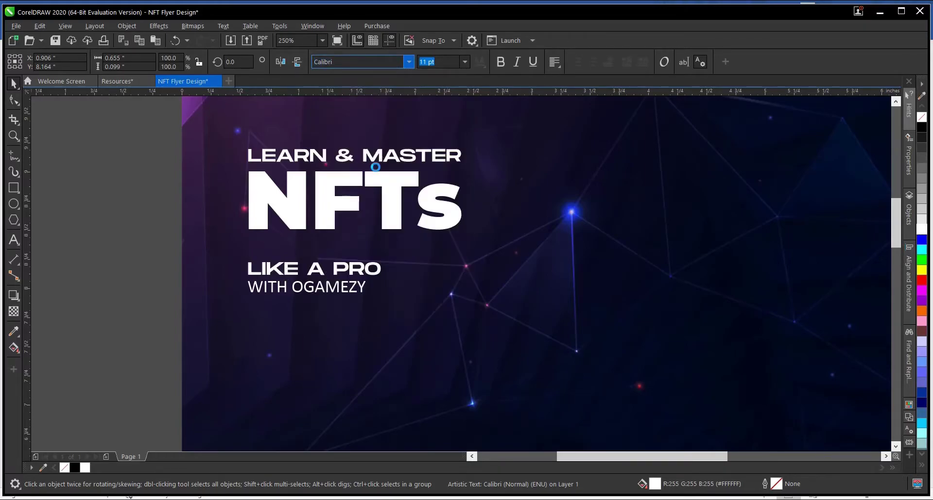
# Move "LIKE A PRO" up directly below "NFTs" and enlarge it to about 17.7 pt so it spans the same width
pyautogui.moveTo(315, 268); pyautogui.dragTo(317, 246)
pyautogui.moveTo(384, 255); pyautogui.dragTo(464, 290)
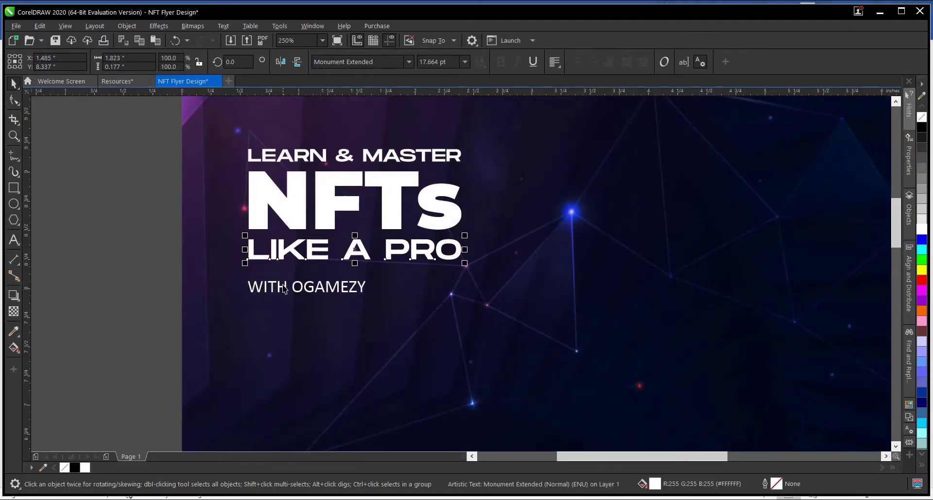
pyautogui.click(133, 199)
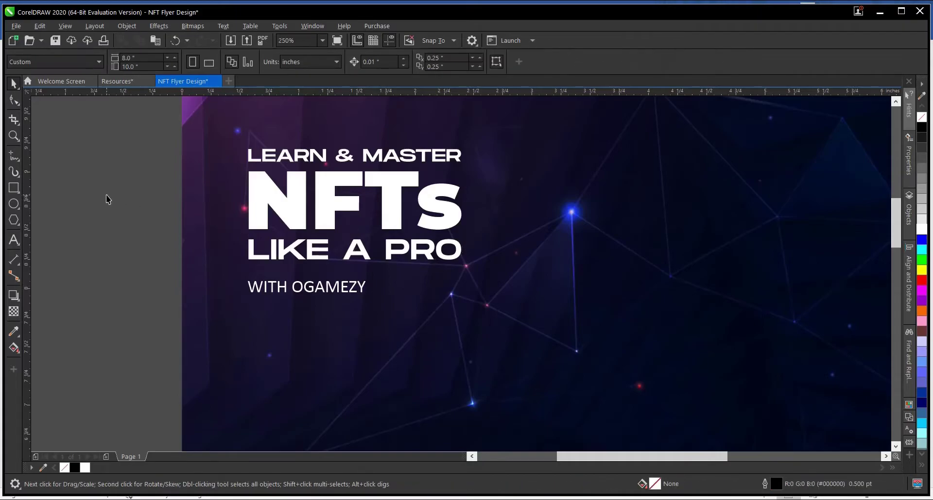
# Move the magenta rectangle outside the page up to the area beside the title text
pyautogui.click(297, 209)
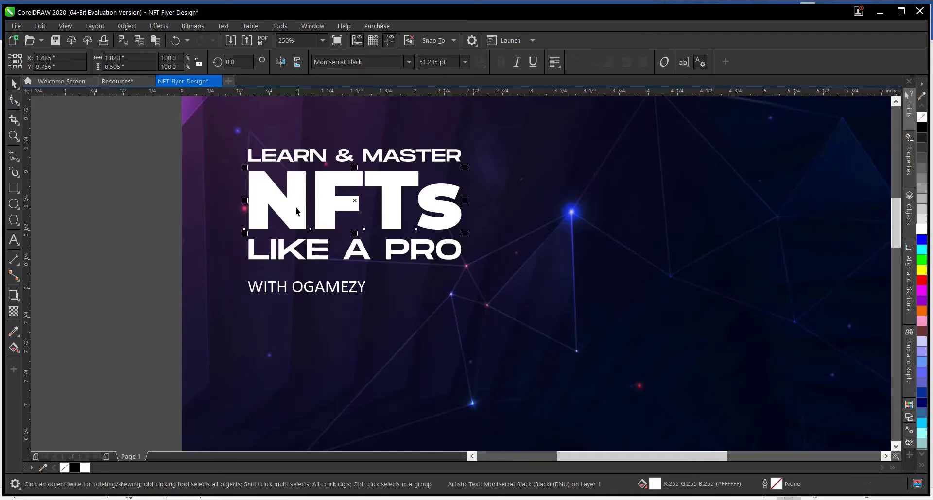
pyautogui.click(124, 214)
pyautogui.scroll(-2, 354, 260)
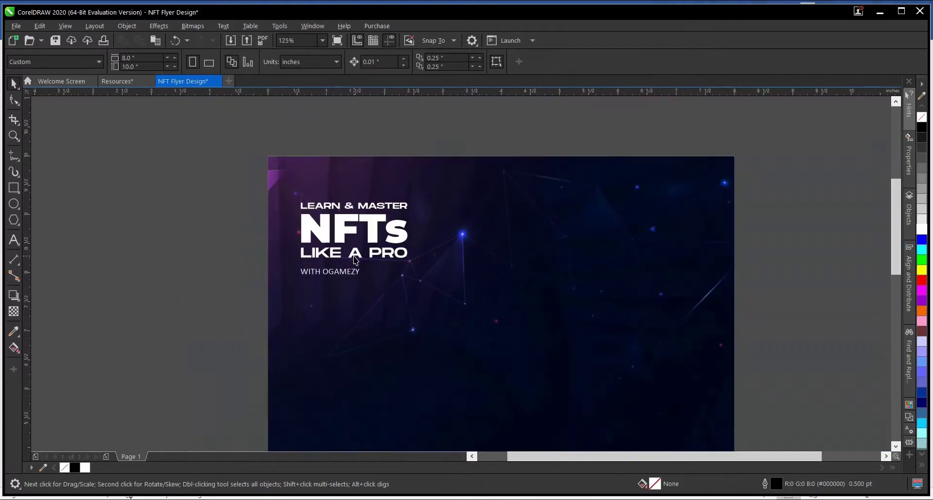
pyautogui.scroll(-2, 383, 218)
pyautogui.click(254, 425)
pyautogui.moveTo(255, 424); pyautogui.dragTo(283, 272)
pyautogui.scroll(2, 283, 273)
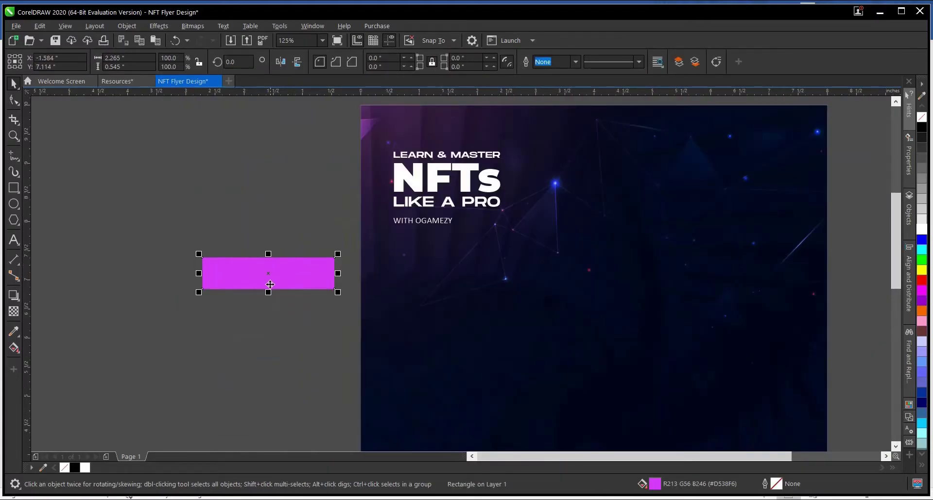
# Copy all properties of the magenta rectangle onto the "NFTs" text so it takes the magenta fill
pyautogui.scroll(2, 388, 211)
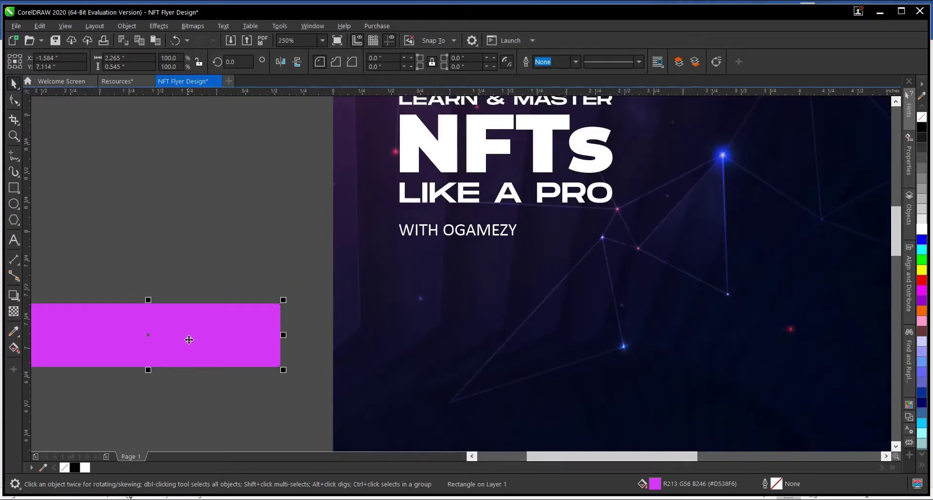
pyautogui.moveTo(189, 339); pyautogui.dragTo(443, 151)
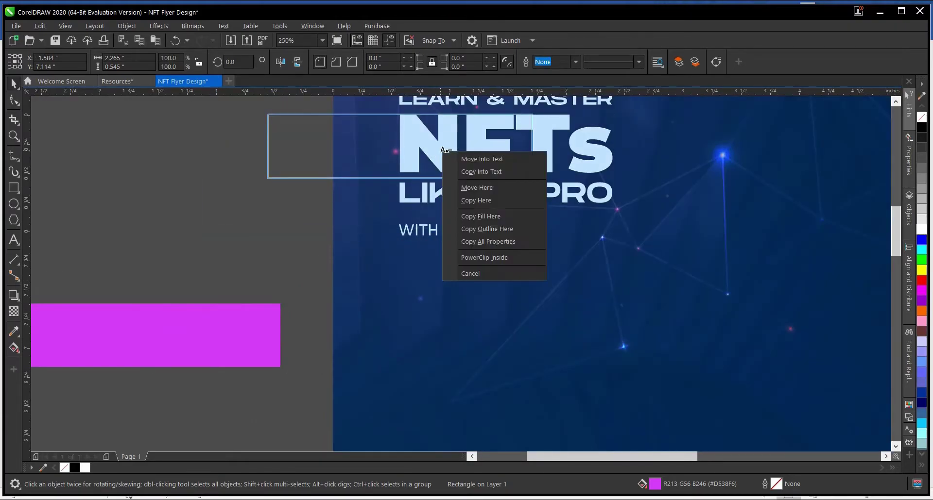
pyautogui.click(486, 240)
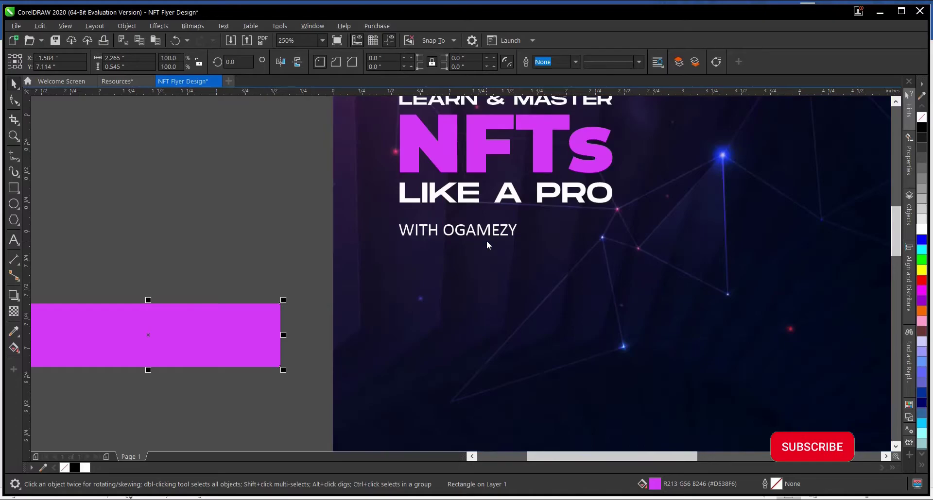
pyautogui.scroll(-1, 278, 287)
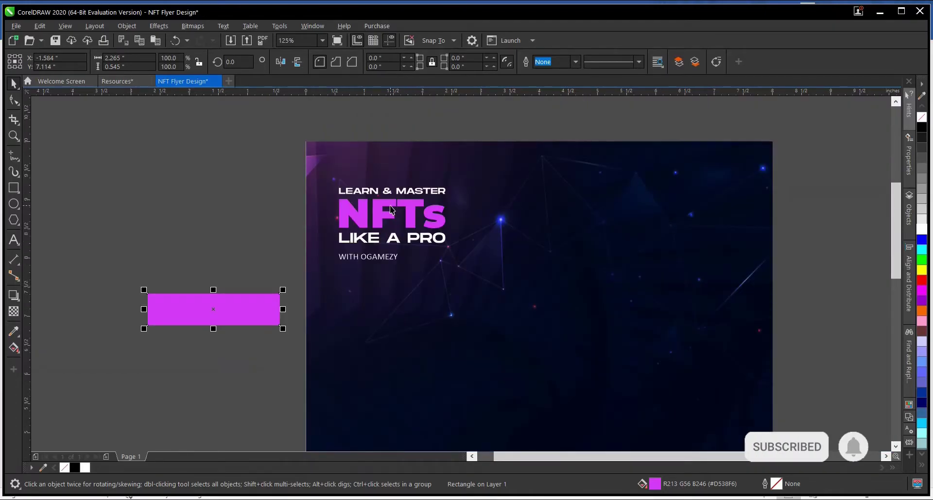
pyautogui.scroll(1, 390, 205)
pyautogui.click(374, 214)
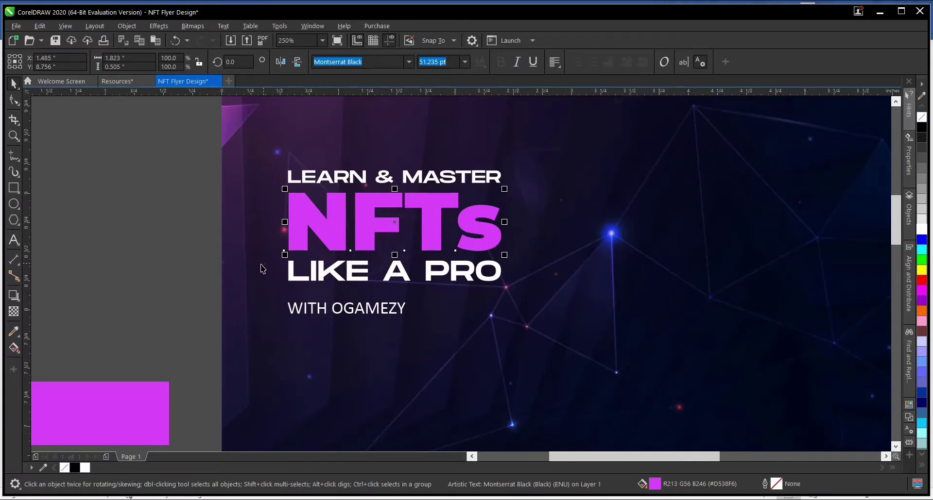
pyautogui.scroll(-1, 431, 205)
pyautogui.scroll(1, 412, 219)
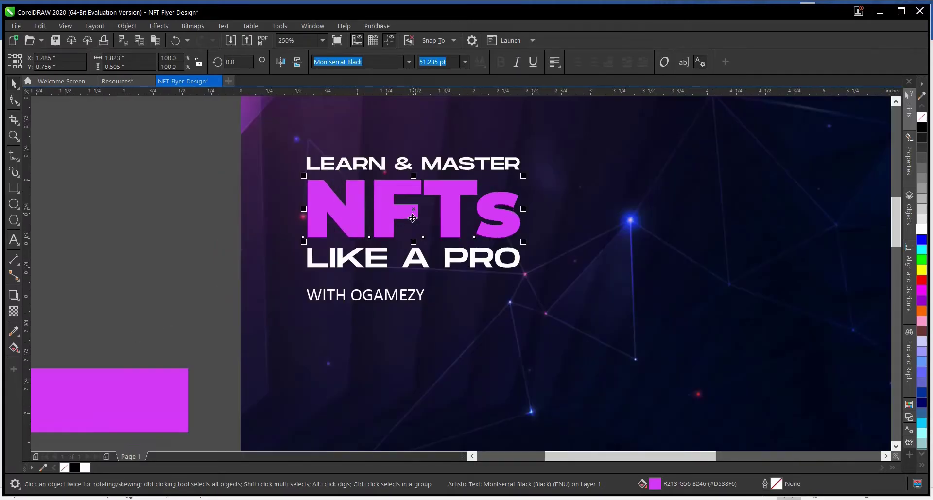
# Sample the rectangle's magenta with the Color Eyedropper to add it to the document palette
pyautogui.click(13, 332)
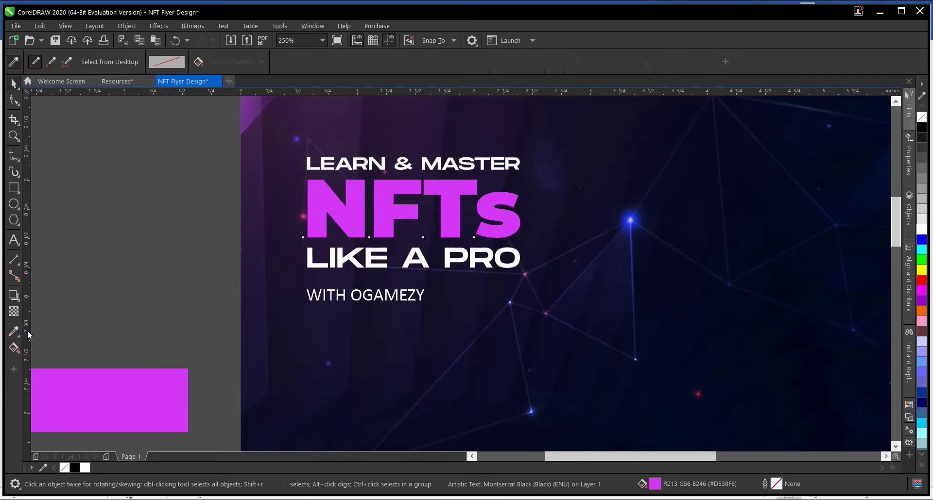
pyautogui.click(143, 390)
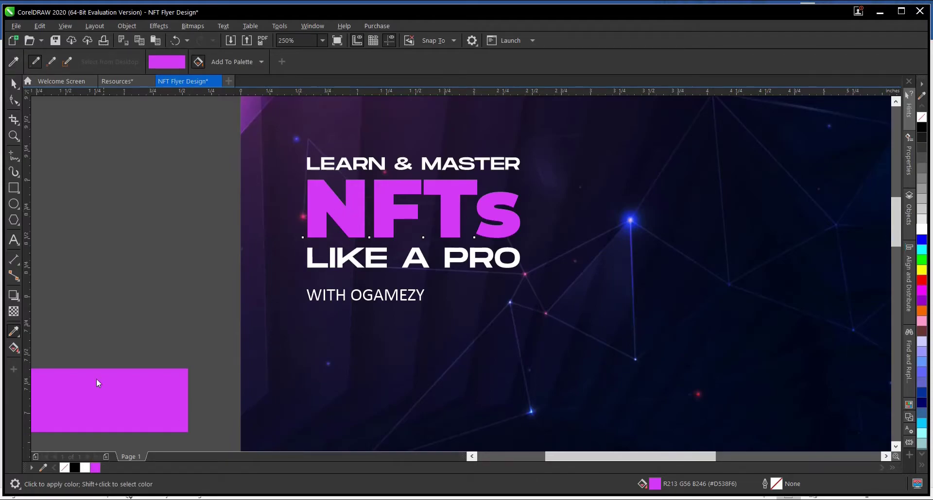
pyautogui.click(14, 84)
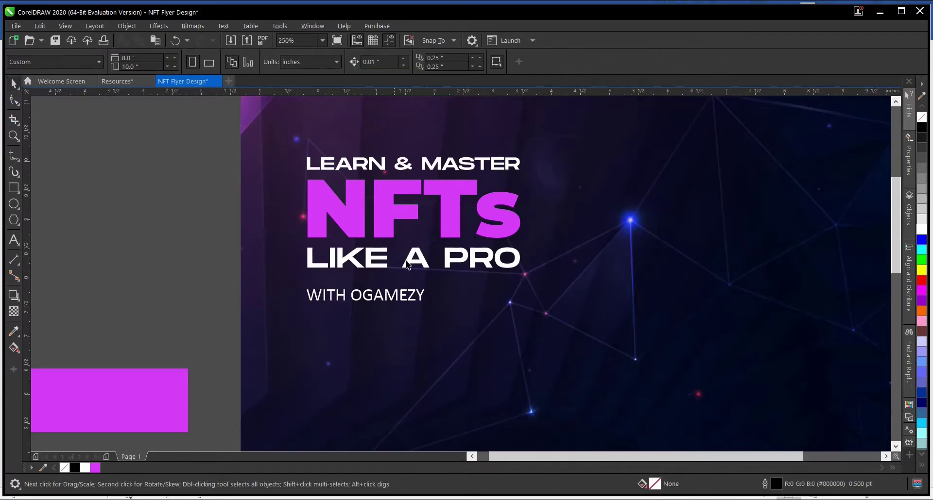
# Move the line starting with "WITH" straight down by about 0.39 inches to leave a gap below "LIKE A PRO"
pyautogui.scroll(-1, 407, 267)
pyautogui.scroll(1, 406, 275)
pyautogui.click(383, 286)
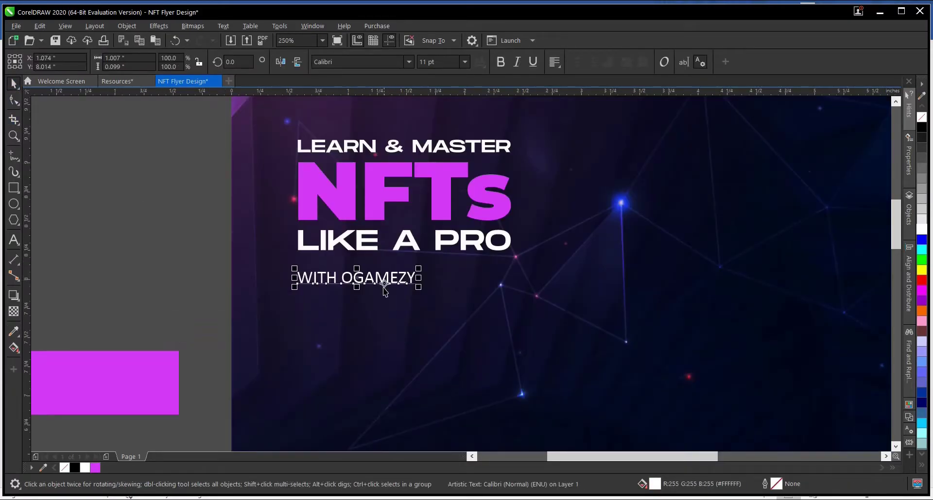
pyautogui.click(166, 238)
pyautogui.moveTo(161, 256); pyautogui.dragTo(508, 317)
pyautogui.click(355, 278)
pyautogui.moveTo(354, 278); pyautogui.dragTo(356, 323)
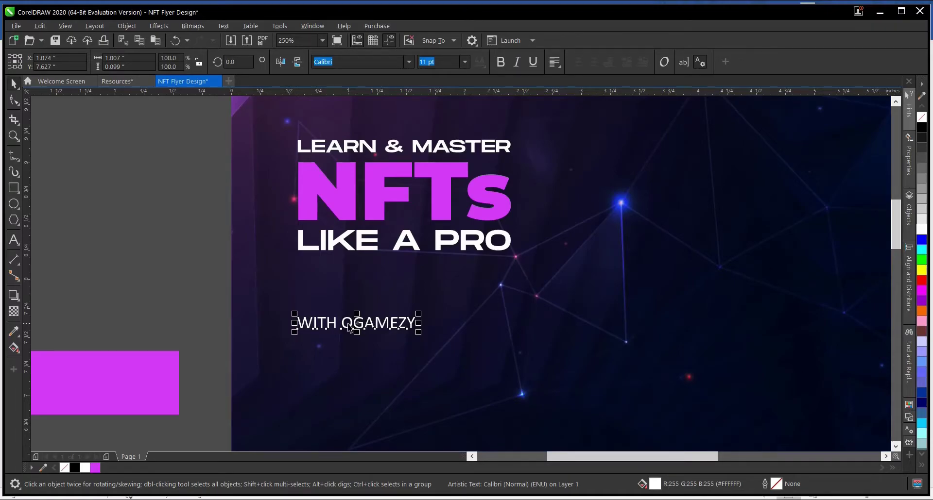
# Draw a white rectangle without outline, about 0.76 by 0.17 inches, close below "LIKE A PRO" and flush with its left edge
pyautogui.click(14, 189)
pyautogui.moveTo(297, 261); pyautogui.dragTo(388, 297)
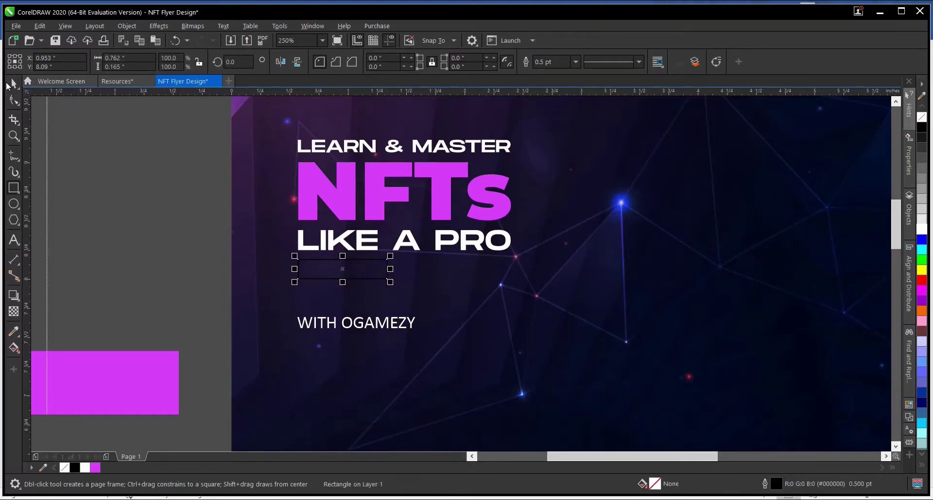
pyautogui.press('space')
pyautogui.click(85, 468)
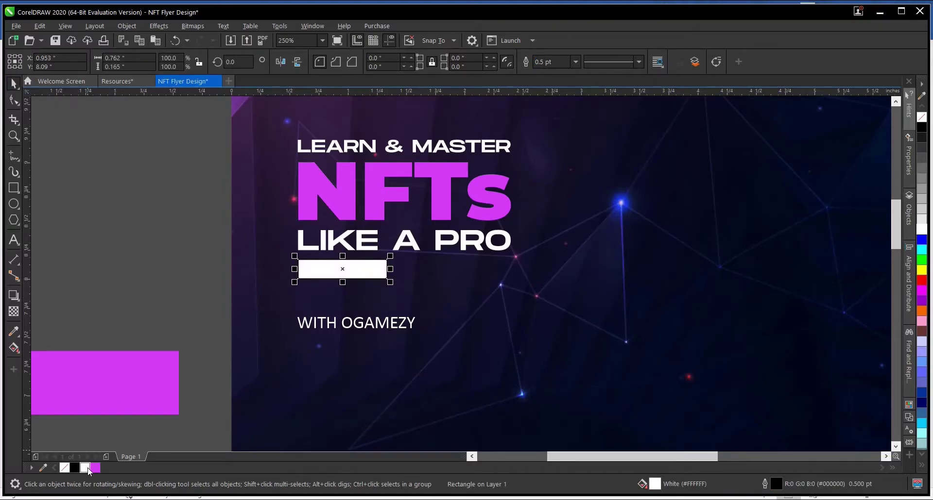
pyautogui.rightClick(65, 467)
pyautogui.scroll(1, 339, 267)
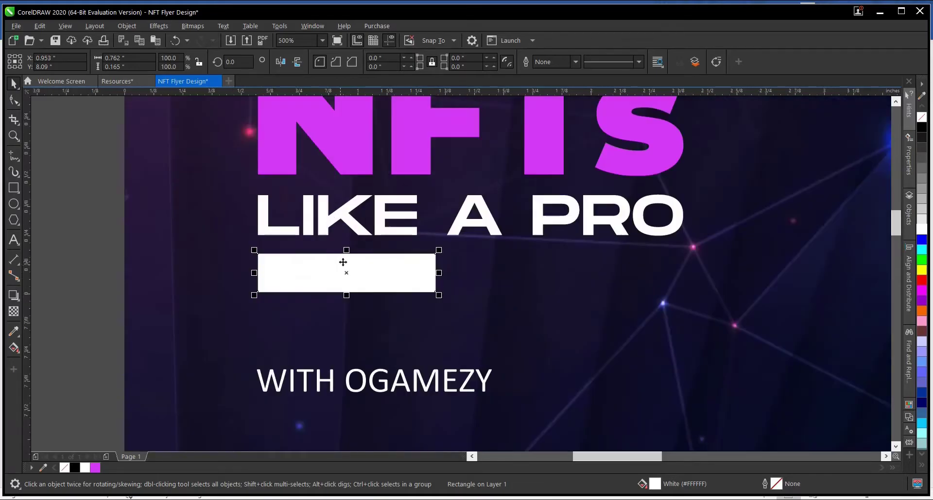
pyautogui.moveTo(345, 266); pyautogui.dragTo(345, 261)
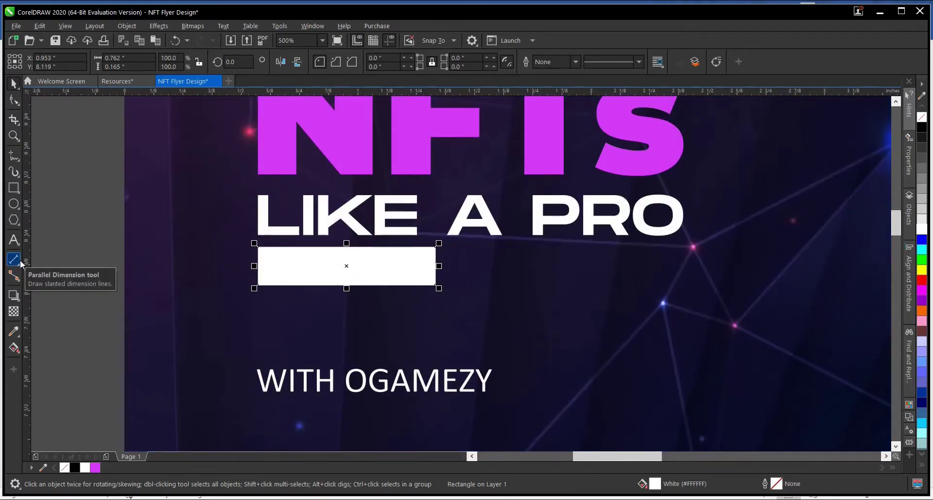
# Draw a three-sided polygon about 0.23 by 0.2 inches beside the page, filled white without an outline
pyautogui.click(14, 223)
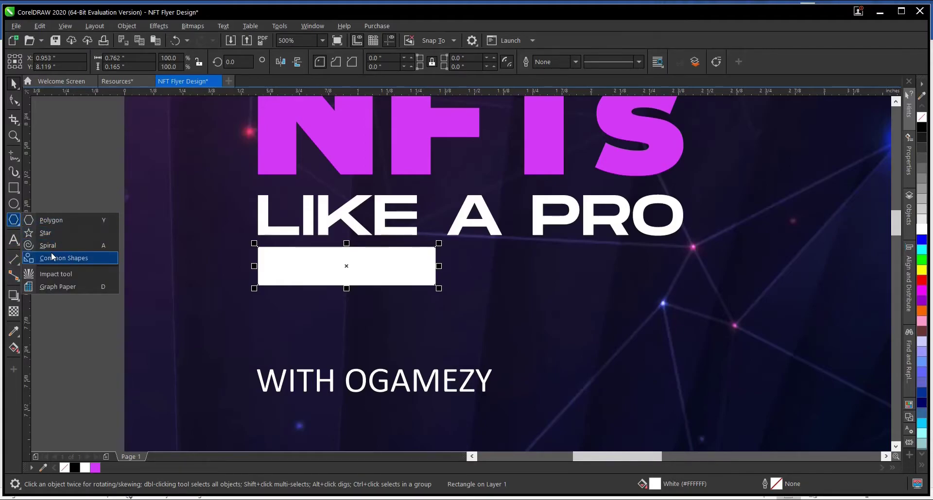
pyautogui.click(57, 221)
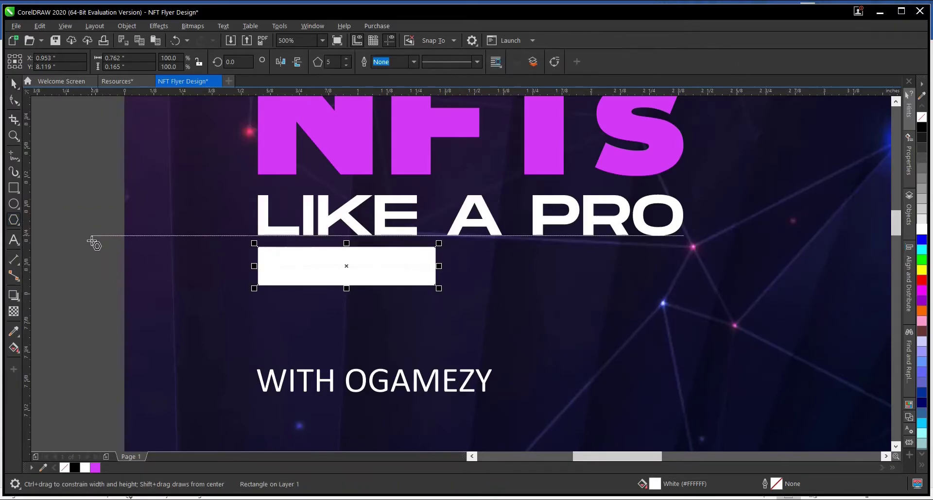
pyautogui.moveTo(94, 242); pyautogui.dragTo(106, 270)
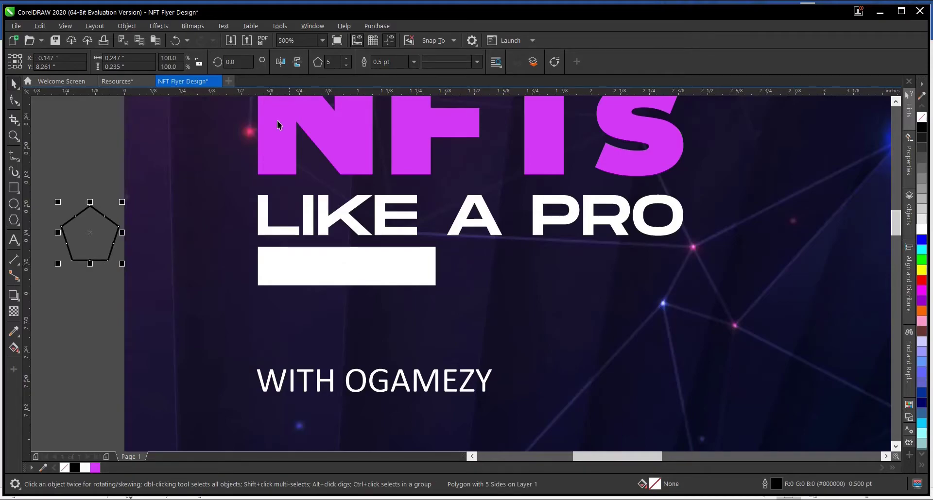
pyautogui.click(345, 66)
pyautogui.click(345, 66)
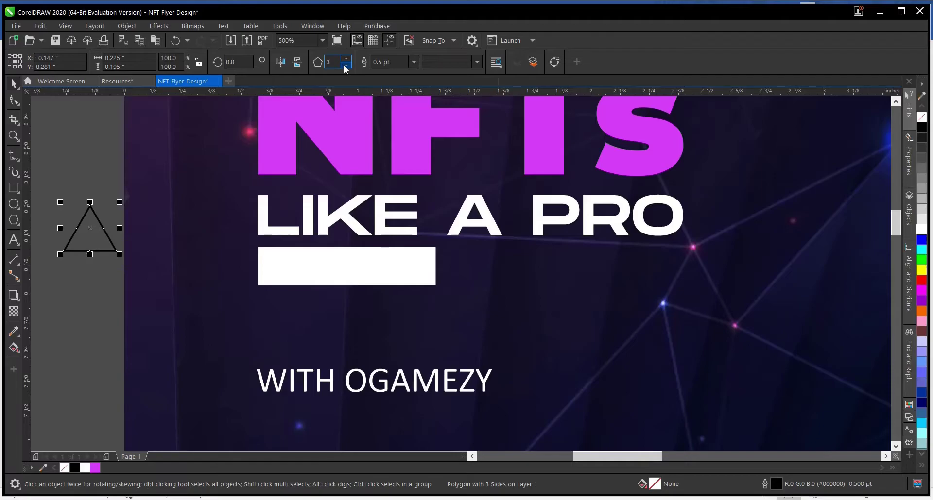
pyautogui.click(84, 467)
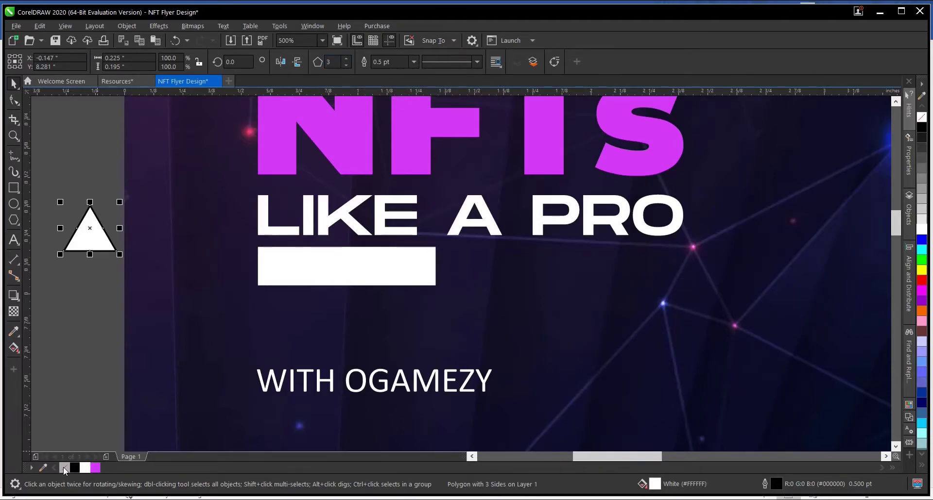
pyautogui.rightClick(63, 467)
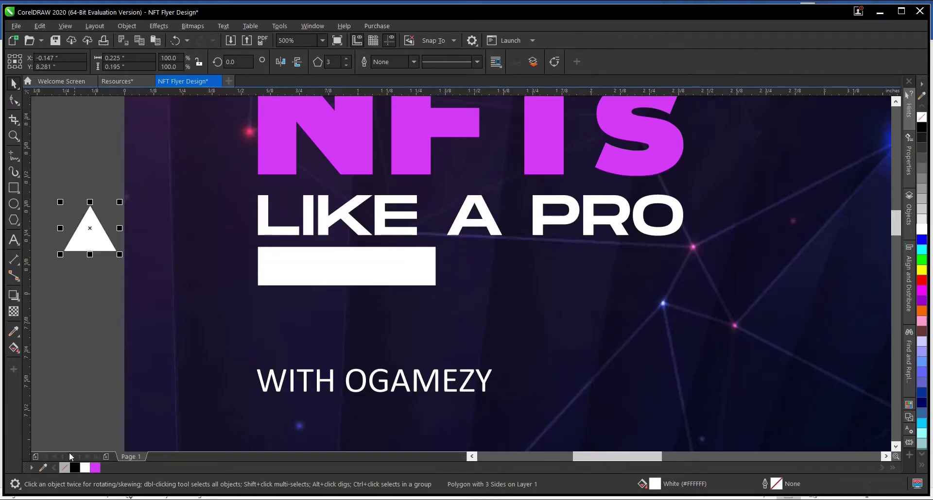
# Rotate the triangle to 270 degrees, scale it to 25%, and place it pointing outward on the white rectangle's right edge
pyautogui.click(97, 231)
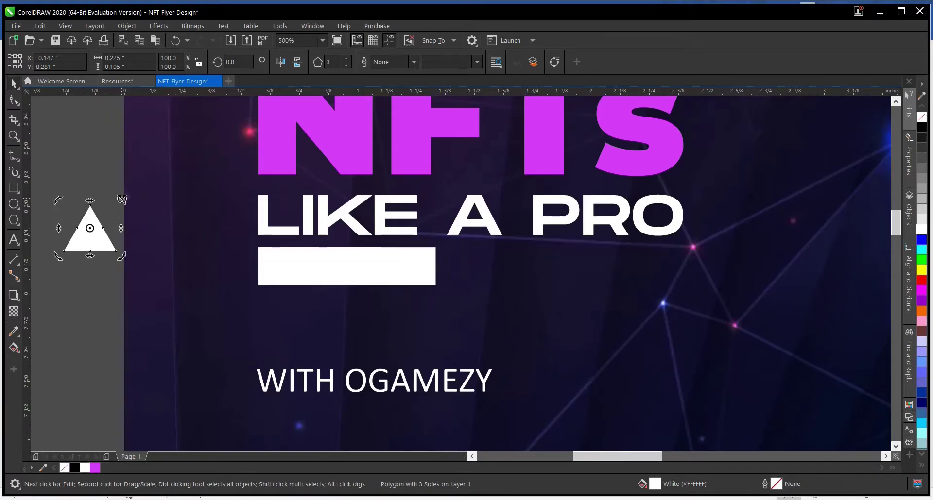
pyautogui.moveTo(122, 199); pyautogui.dragTo(130, 281)
pyautogui.click(68, 230)
pyautogui.moveTo(118, 259); pyautogui.dragTo(437, 266)
pyautogui.scroll(2, 440, 266)
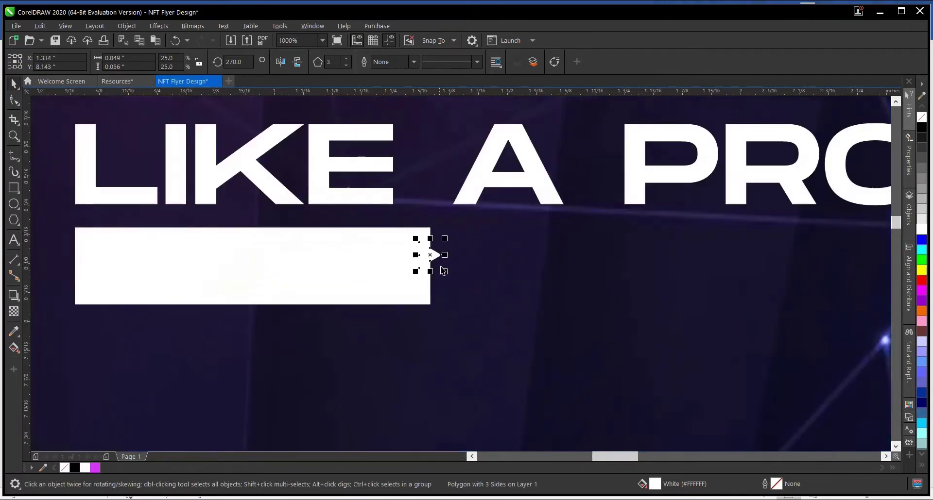
# Align the small triangle with the vertical centre of the white rectangle
pyautogui.keyDown('shift'); pyautogui.click(358, 261); pyautogui.keyUp('shift')
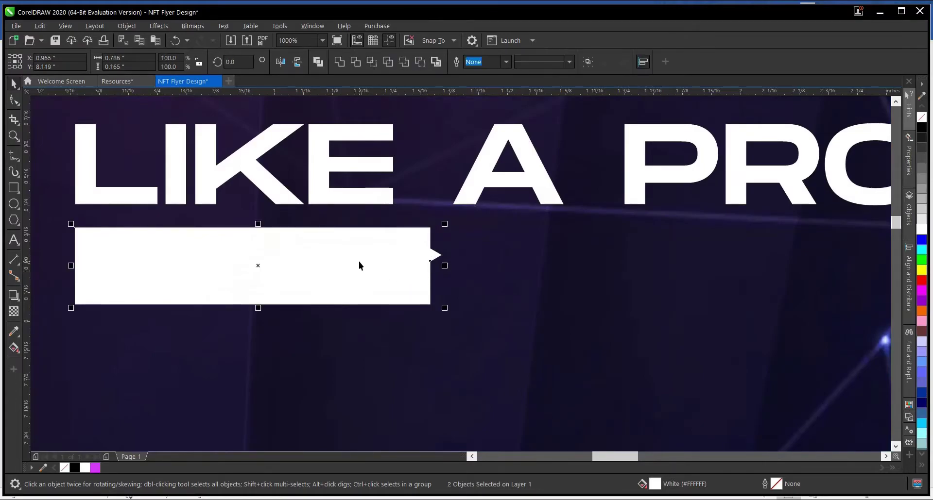
pyautogui.scroll(-2, 455, 288)
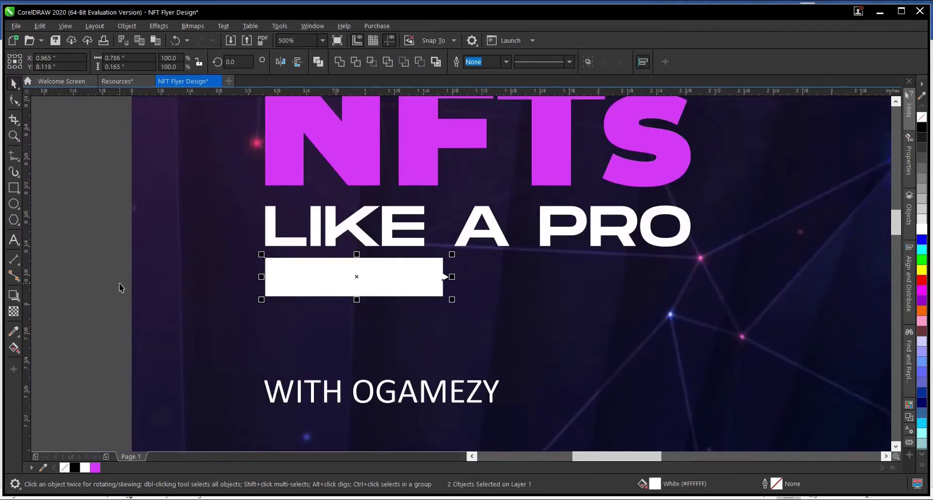
pyautogui.press('Escape')
pyautogui.scroll(-2, 370, 286)
pyautogui.scroll(2, 406, 287)
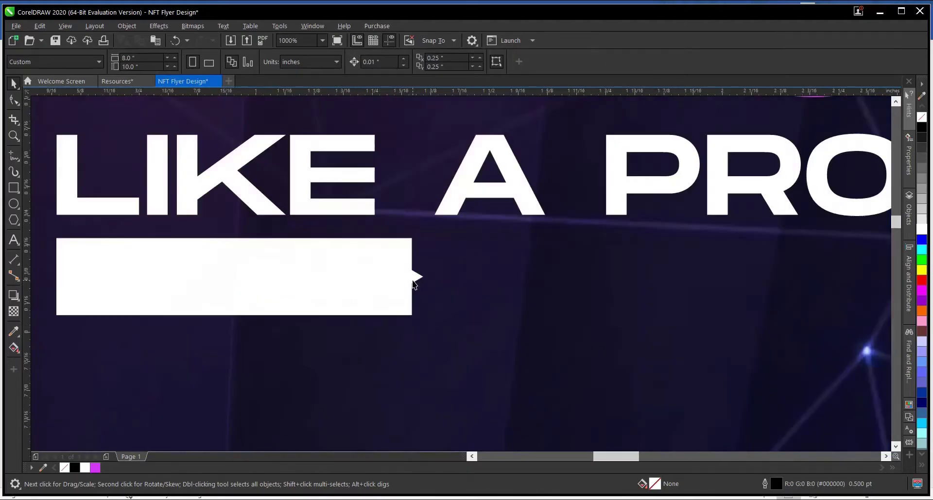
# Enlarge the small triangle to about 0.1 by 0.12 inches and shift it outward so its tip protrudes further from the white rectangle's right edge
pyautogui.click(413, 280)
pyautogui.moveTo(426, 292); pyautogui.dragTo(448, 310)
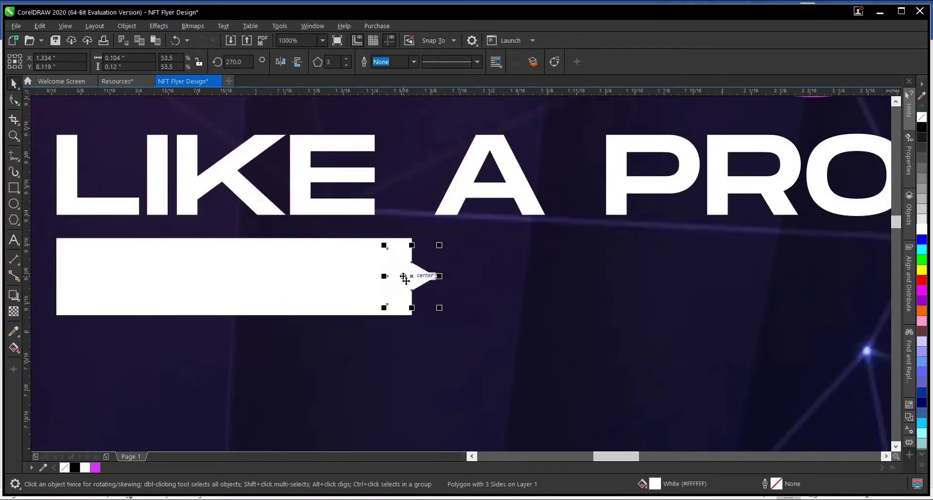
pyautogui.scroll(1, 410, 274)
pyautogui.moveTo(418, 275); pyautogui.dragTo(439, 277)
pyautogui.scroll(-1, 438, 277)
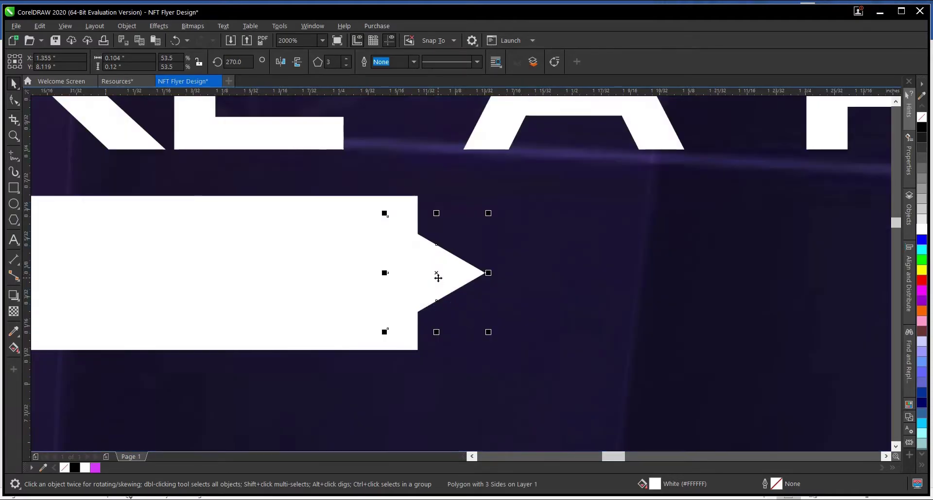
pyautogui.scroll(-1, 420, 285)
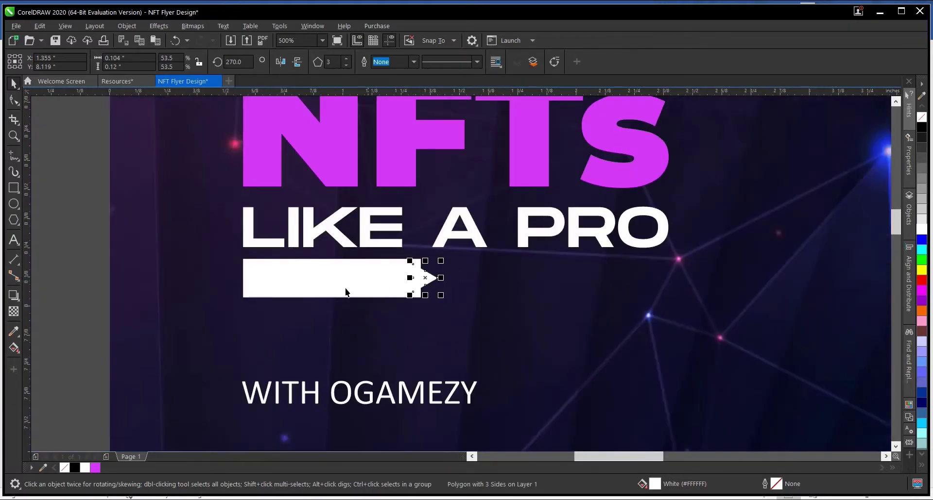
pyautogui.click(87, 286)
pyautogui.scroll(-1, 407, 287)
pyautogui.scroll(1, 406, 287)
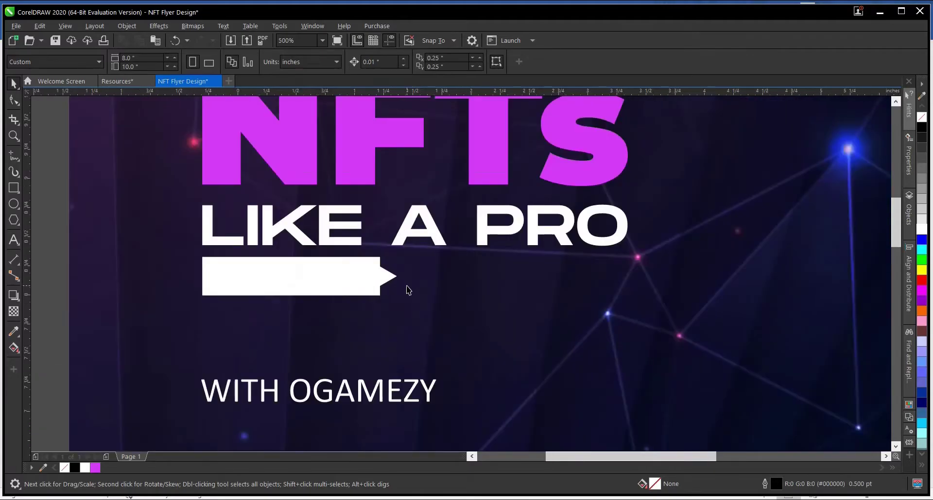
# Duplicate the white rectangle directly against its right edge and fill the copy with magenta #D538F6
pyautogui.scroll(-1, 408, 290)
pyautogui.click(335, 286)
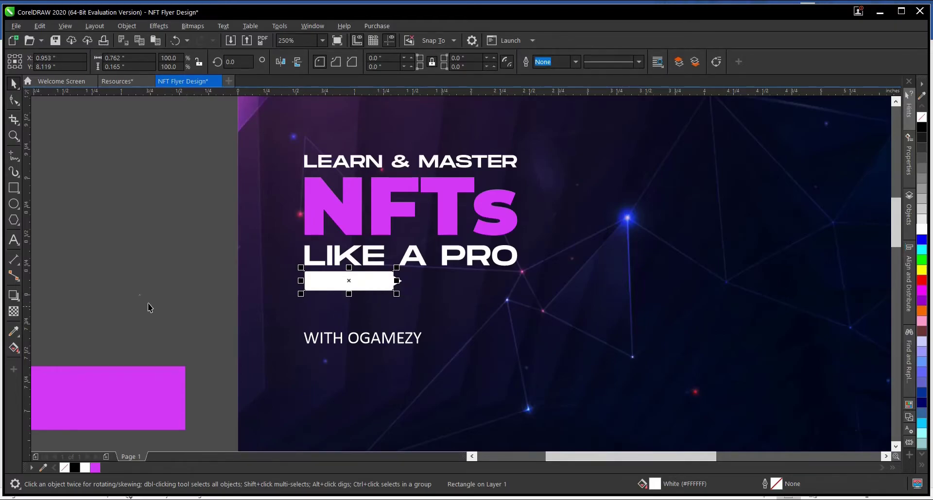
pyautogui.scroll(1, 399, 287)
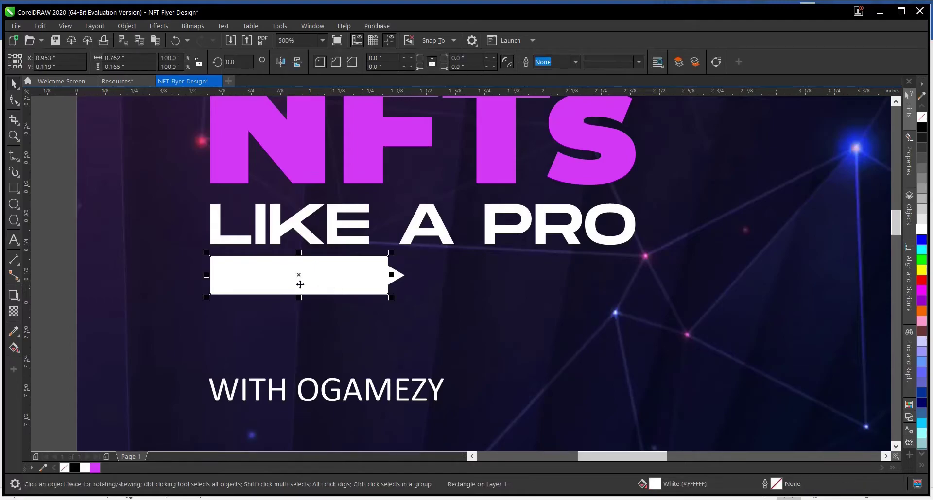
pyautogui.moveTo(294, 275); pyautogui.dragTo(470, 292)
pyautogui.rightClick(470, 292)
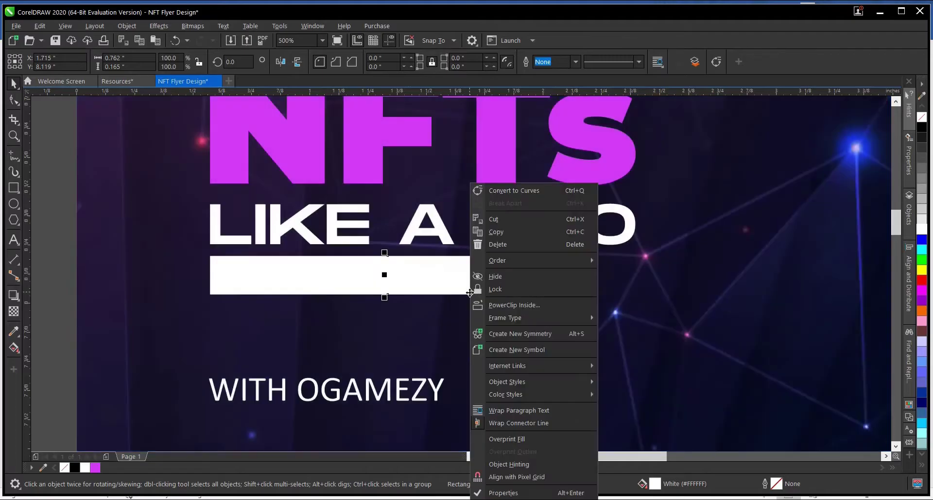
pyautogui.click(70, 269)
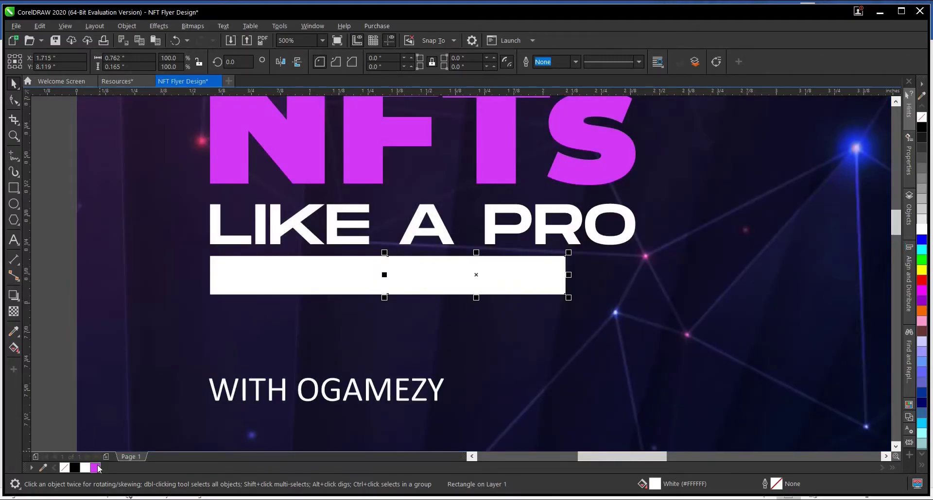
pyautogui.click(98, 467)
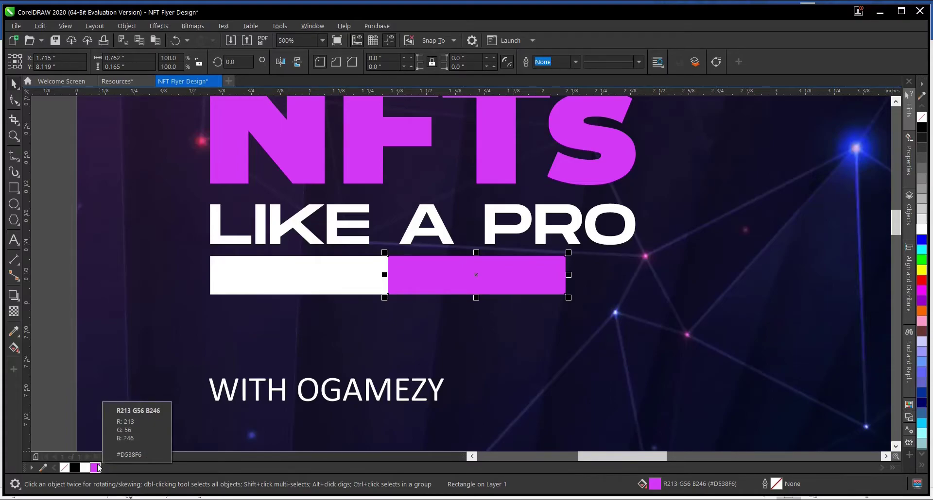
# Bring the white rectangle and its triangle in front of the magenta rectangle and weld the two white shapes into one
pyautogui.moveTo(58, 234); pyautogui.dragTo(476, 362)
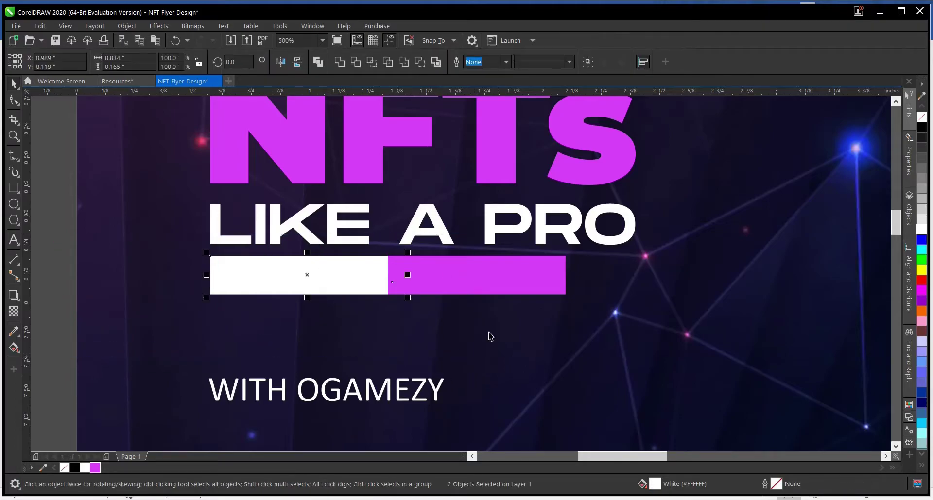
pyautogui.click(588, 63)
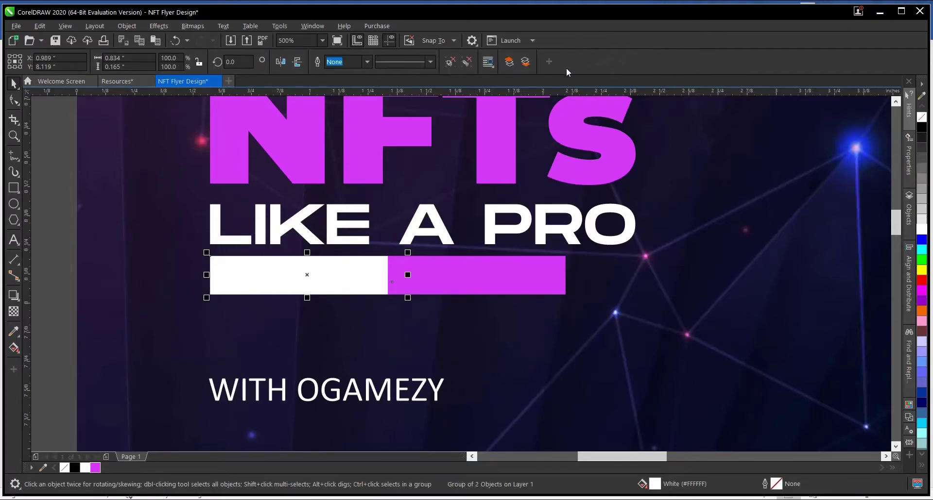
pyautogui.click(514, 62)
pyautogui.moveTo(61, 243); pyautogui.dragTo(411, 323)
pyautogui.click(466, 62)
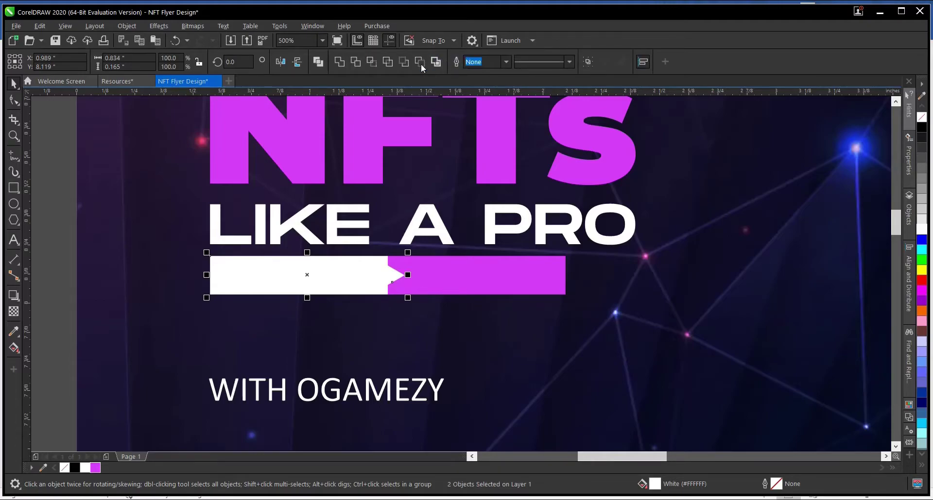
pyautogui.click(339, 62)
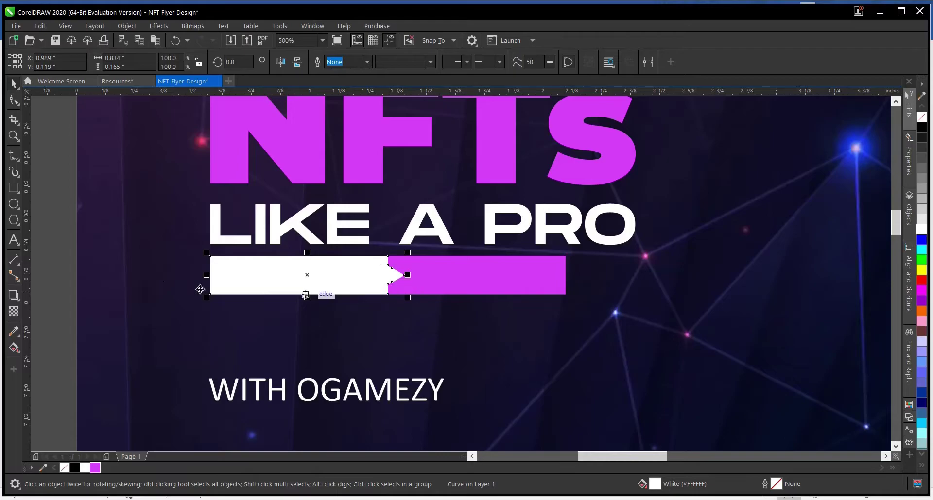
pyautogui.moveTo(57, 243); pyautogui.dragTo(571, 346)
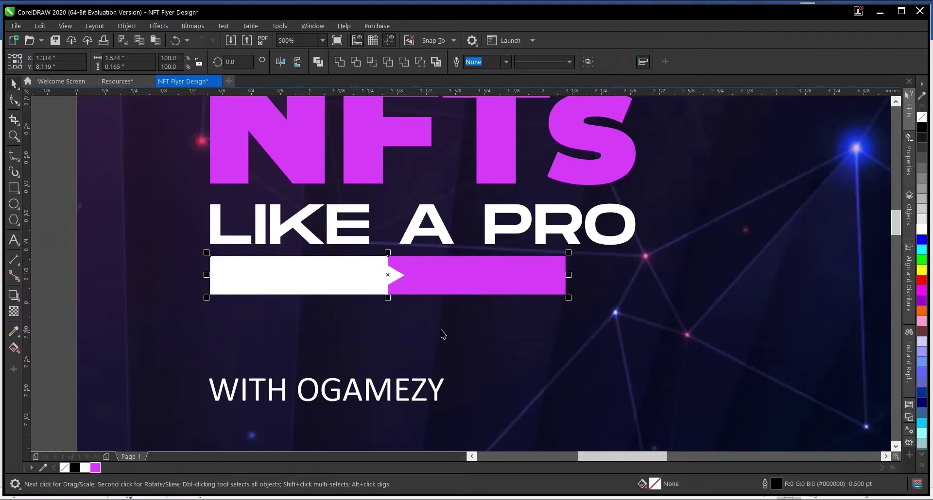
pyautogui.click(52, 302)
pyautogui.click(290, 276)
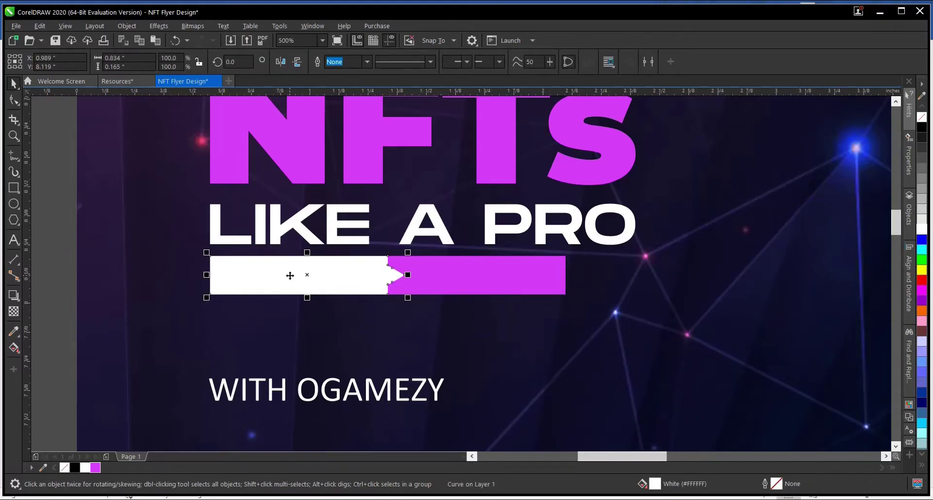
pyautogui.scroll(-1, 372, 290)
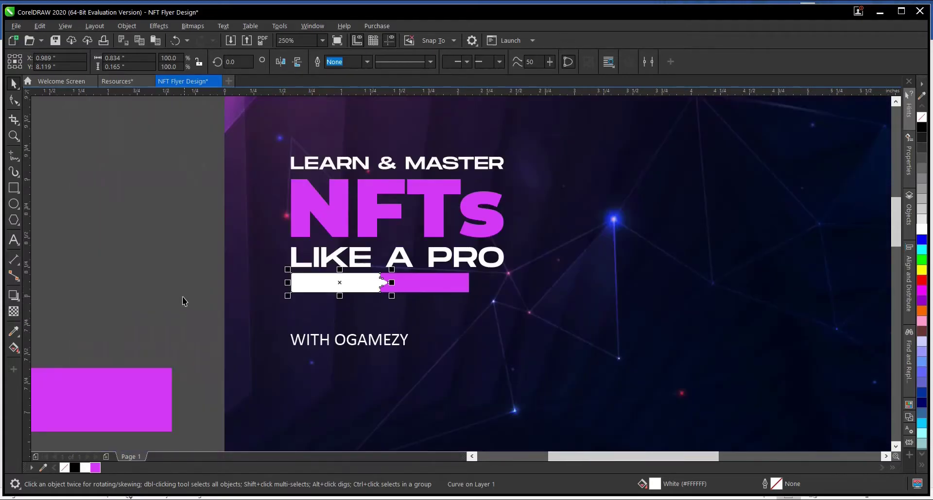
pyautogui.click(176, 287)
pyautogui.scroll(-1, 413, 261)
pyautogui.scroll(1, 370, 313)
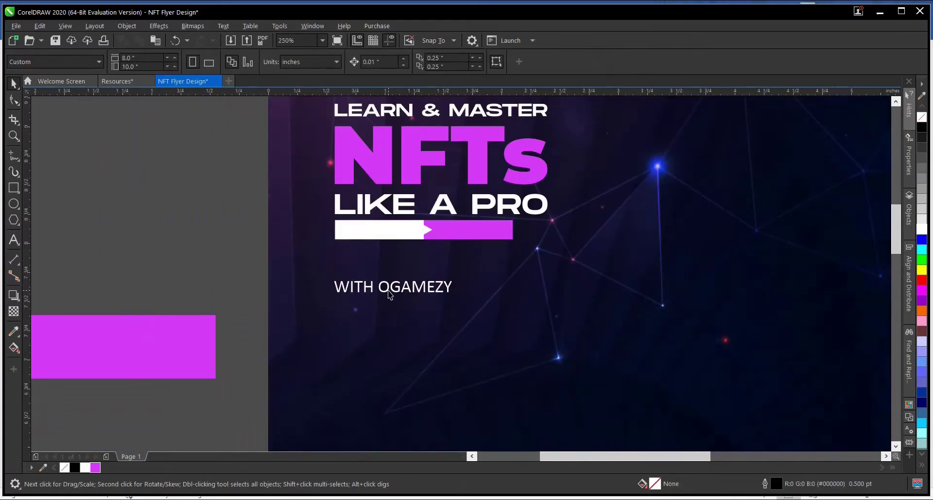
# Split the "WITH" line before the presenter's name into two lines and break them apart into separate text objects
pyautogui.click(389, 294)
pyautogui.scroll(1, 389, 293)
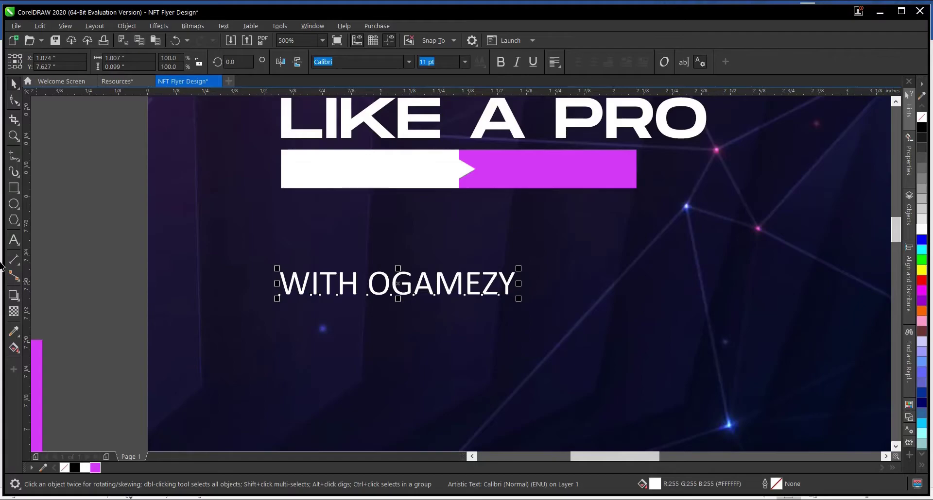
pyautogui.click(14, 240)
pyautogui.click(372, 284)
pyautogui.press('Return')
pyautogui.click(9, 83)
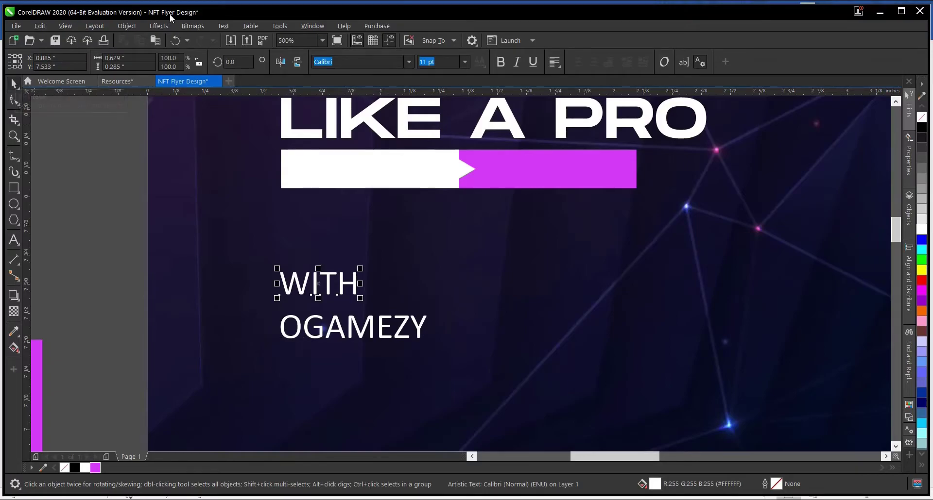
# Format "WITH" in Monument Extended at 8 pt and fill it with magenta #D538F6
pyautogui.click(409, 62)
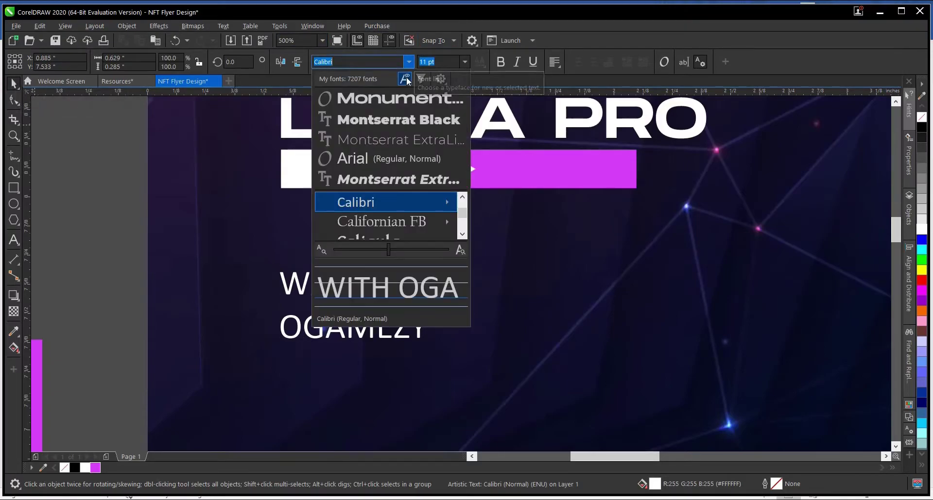
pyautogui.press('Escape')
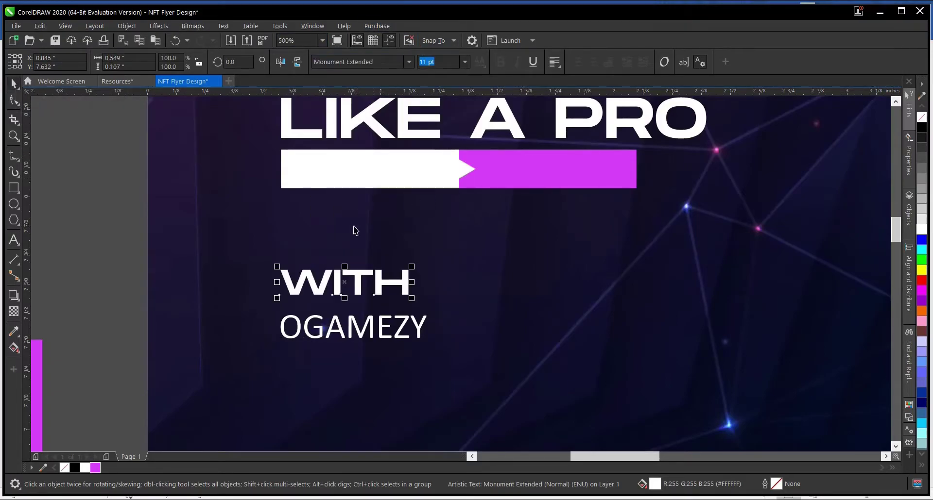
pyautogui.click(95, 468)
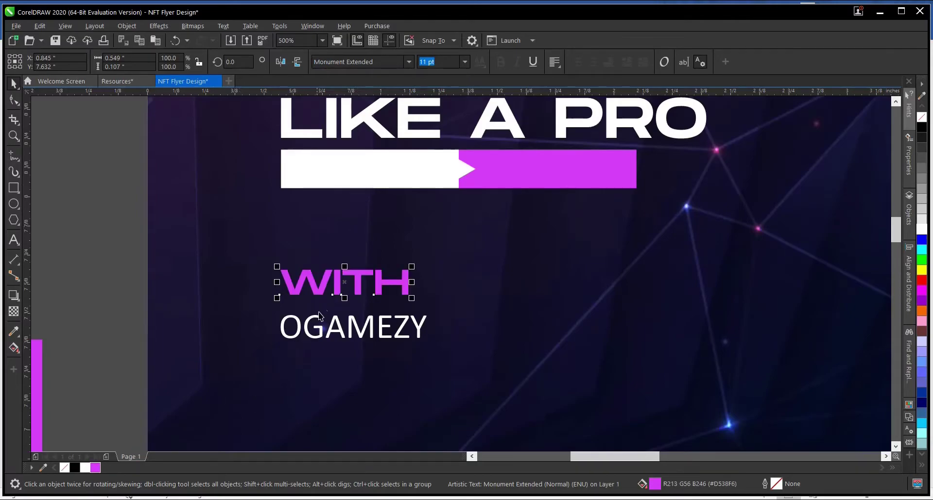
pyautogui.click(465, 62)
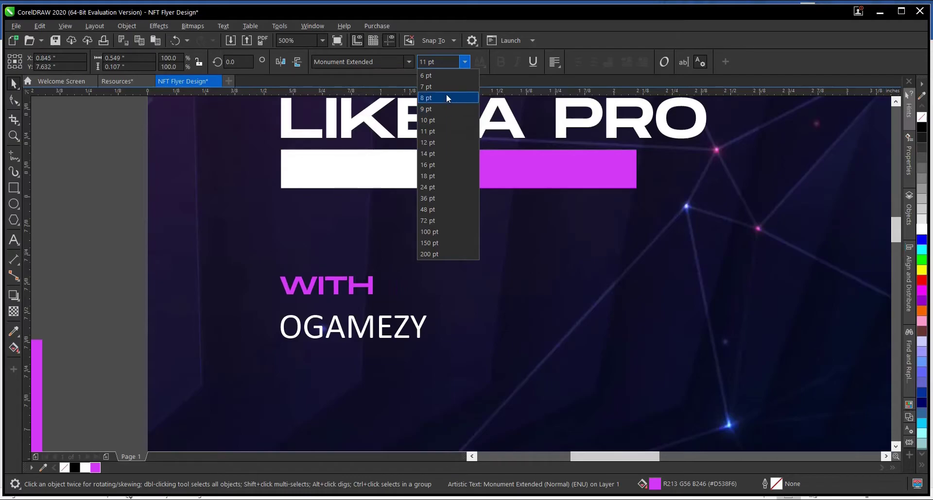
pyautogui.click(448, 98)
# Move "WITH" onto the white arrow-shaped tag and bring the text to the front
pyautogui.moveTo(331, 276); pyautogui.dragTo(354, 168)
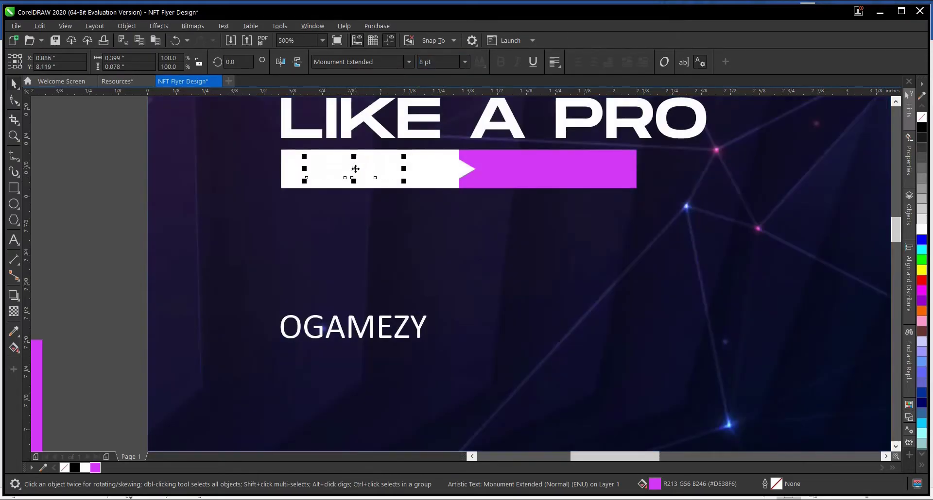
pyautogui.click(135, 28)
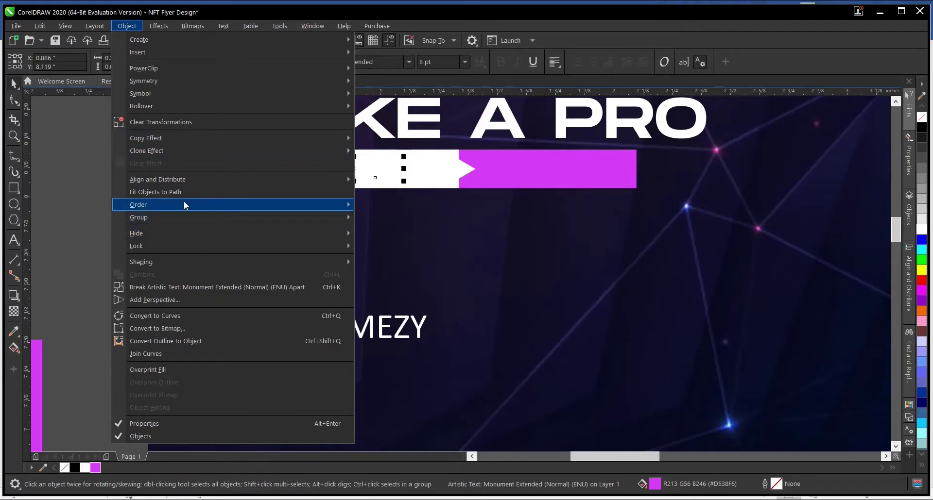
pyautogui.moveTo(185, 205)
pyautogui.click(397, 204)
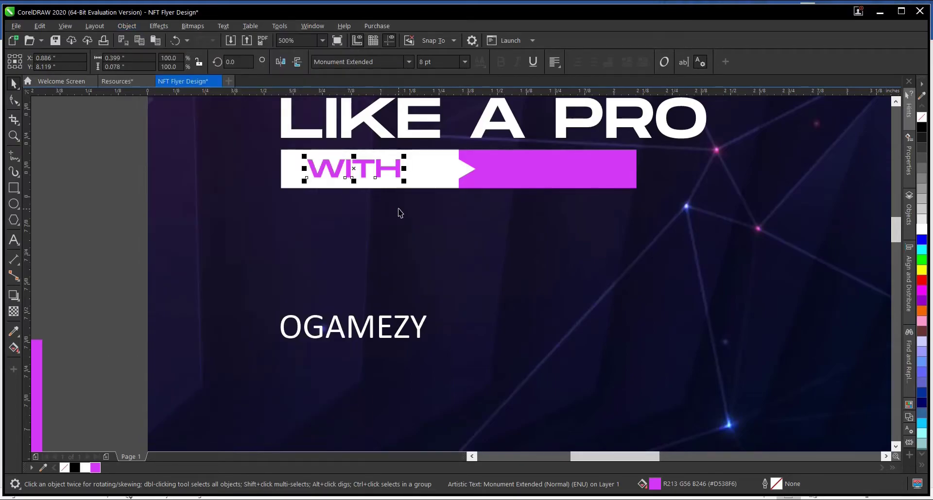
# Centre "WITH" horizontally on the white arrow-shaped tag
pyautogui.keyDown('shift'); pyautogui.click(291, 168); pyautogui.keyUp('shift')
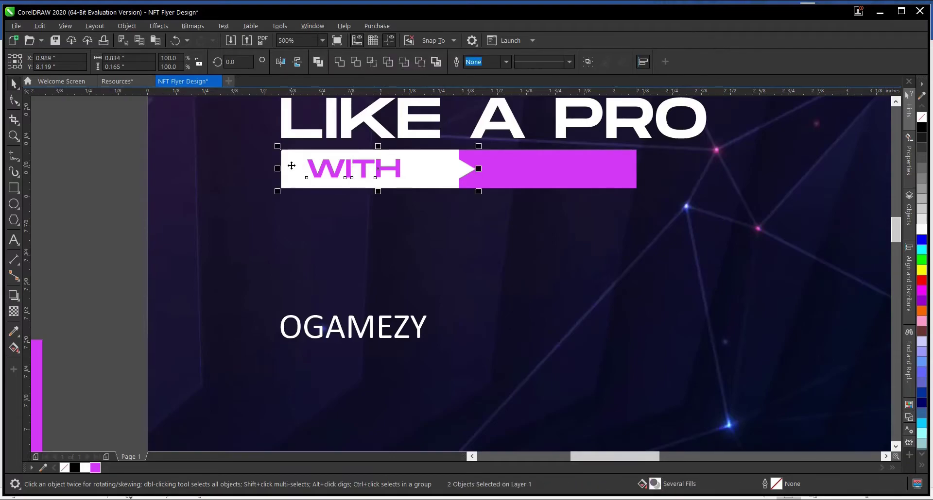
pyautogui.click(105, 212)
pyautogui.click(366, 177)
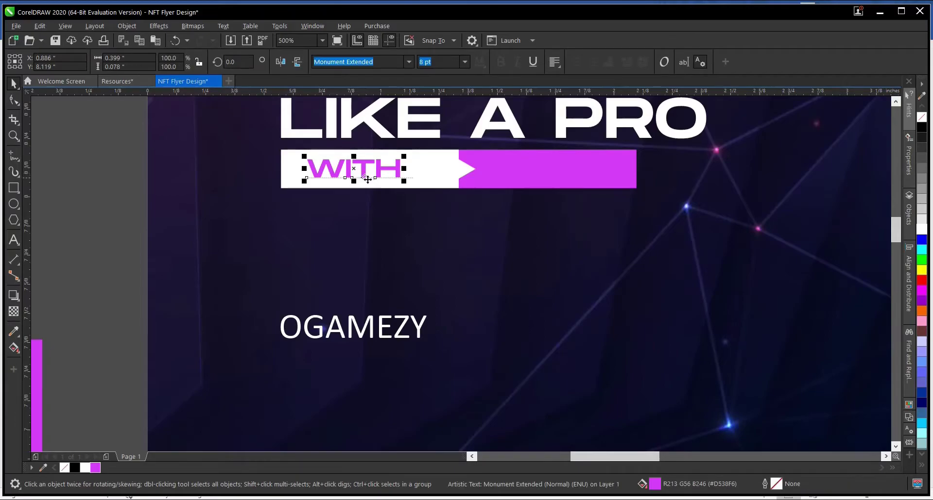
pyautogui.keyDown('shift'); pyautogui.click(423, 176); pyautogui.keyUp('shift')
pyautogui.press('c')
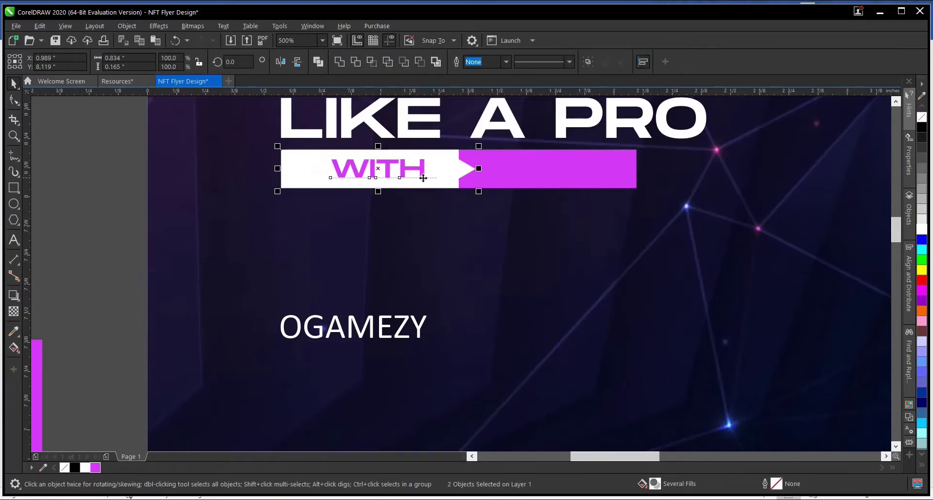
pyautogui.click(89, 204)
# Set the presenter's name to Monument Extended at 8 pt and move it onto the magenta rectangle beside "WITH"
pyautogui.click(364, 336)
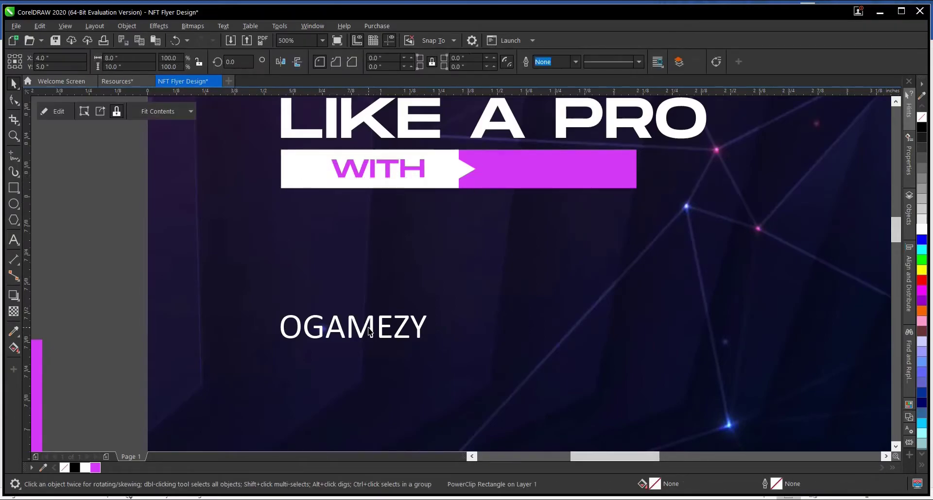
pyautogui.click(361, 337)
pyautogui.click(410, 60)
pyautogui.click(388, 99)
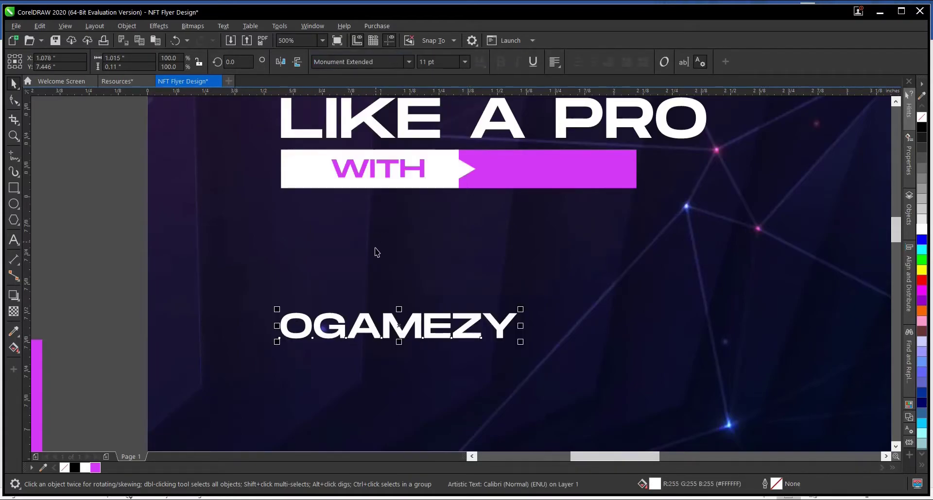
pyautogui.click(386, 170)
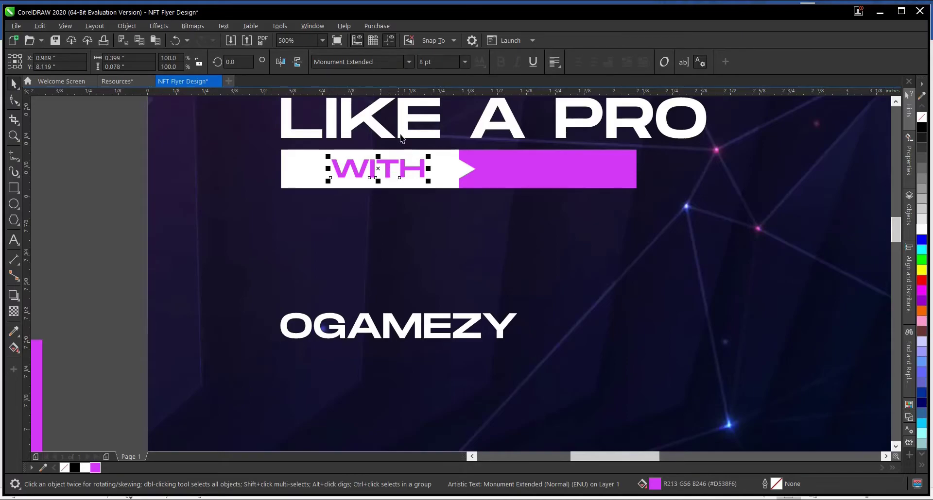
pyautogui.click(402, 333)
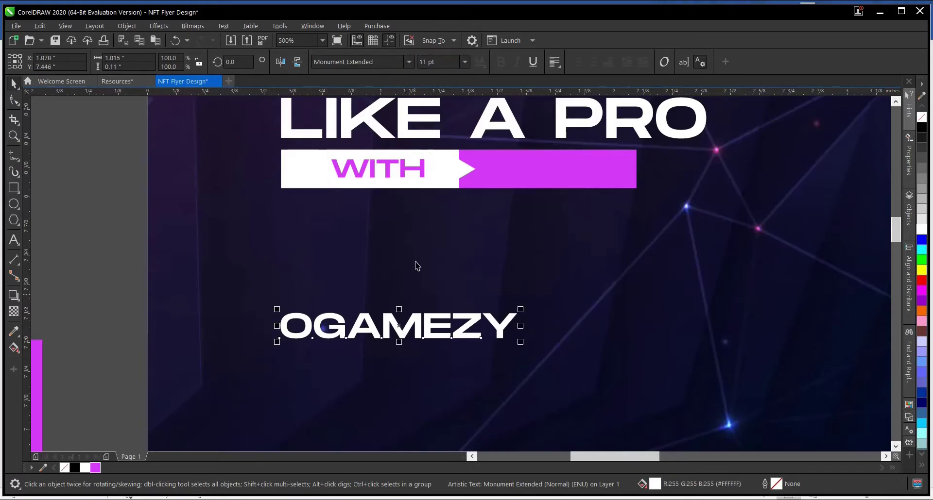
pyautogui.click(465, 63)
pyautogui.click(447, 100)
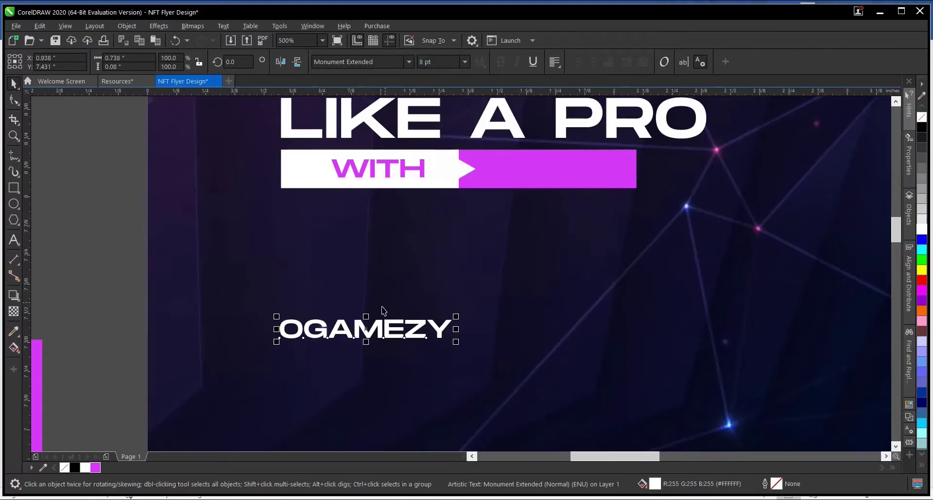
pyautogui.moveTo(370, 330); pyautogui.dragTo(565, 170)
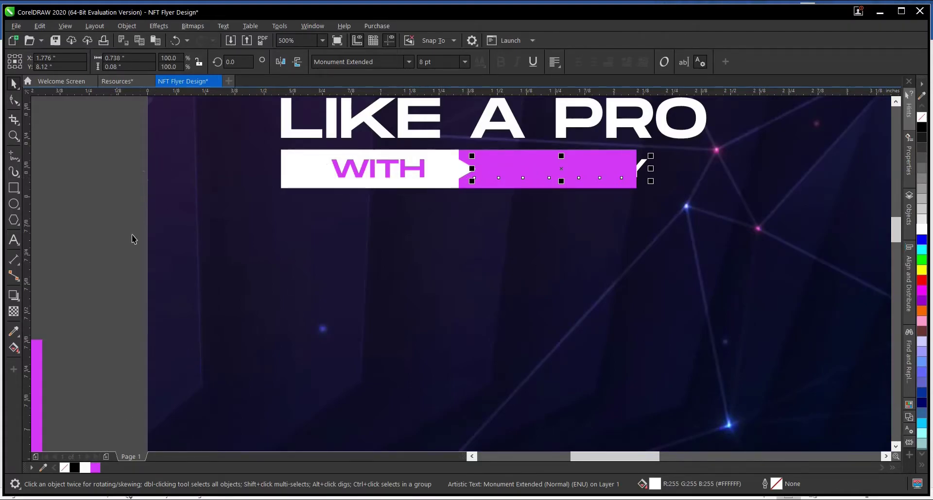
# Bring the presenter's name to the front of the magenta rectangle and set its font size to 6 pt
pyautogui.click(127, 27)
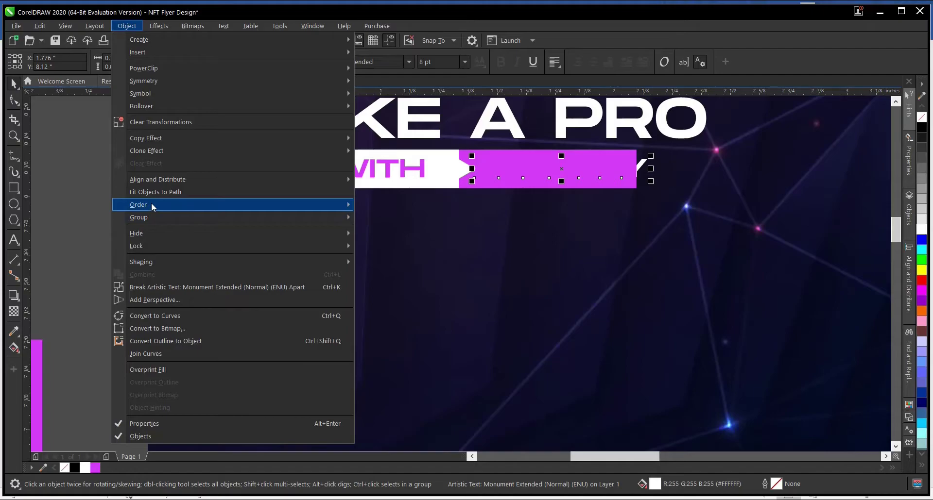
pyautogui.moveTo(151, 204)
pyautogui.click(378, 206)
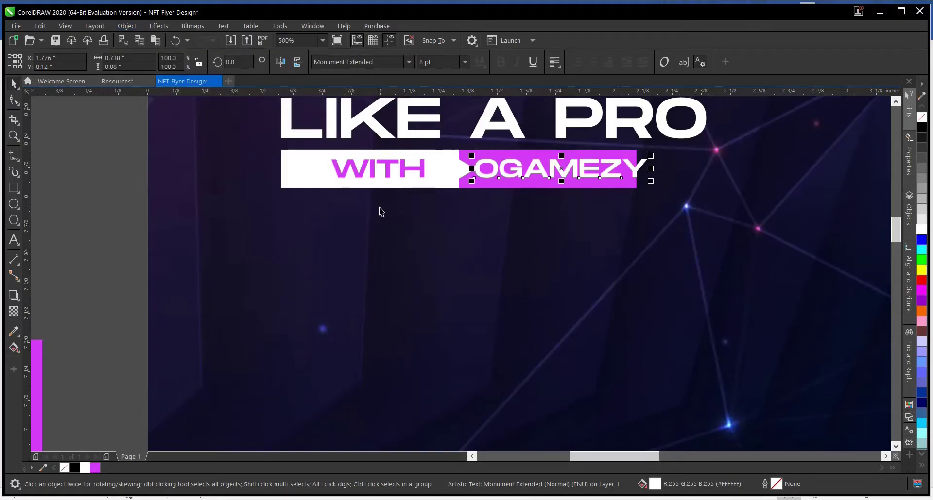
pyautogui.click(466, 63)
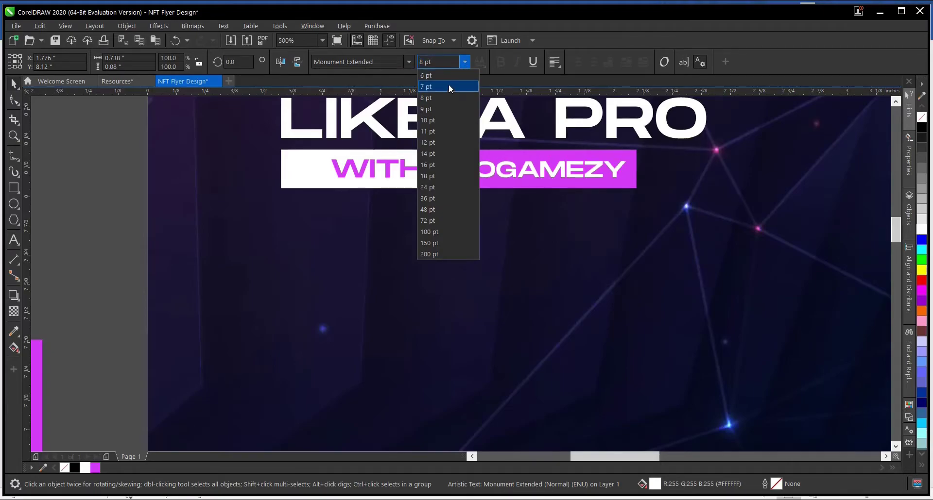
pyautogui.click(450, 76)
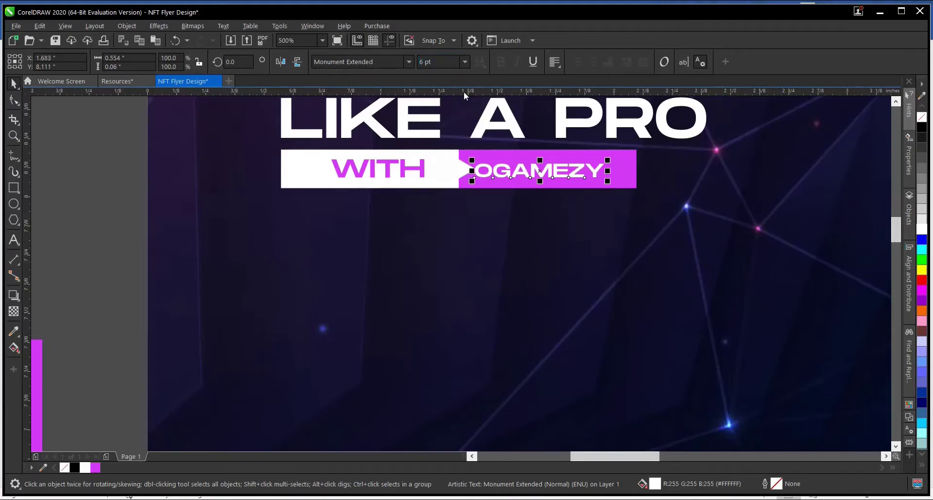
# Set "WITH" to 6 pt and shift the presenter's name away from the arrow tip, towards the middle of the magenta rectangle
pyautogui.click(391, 171)
pyautogui.click(464, 61)
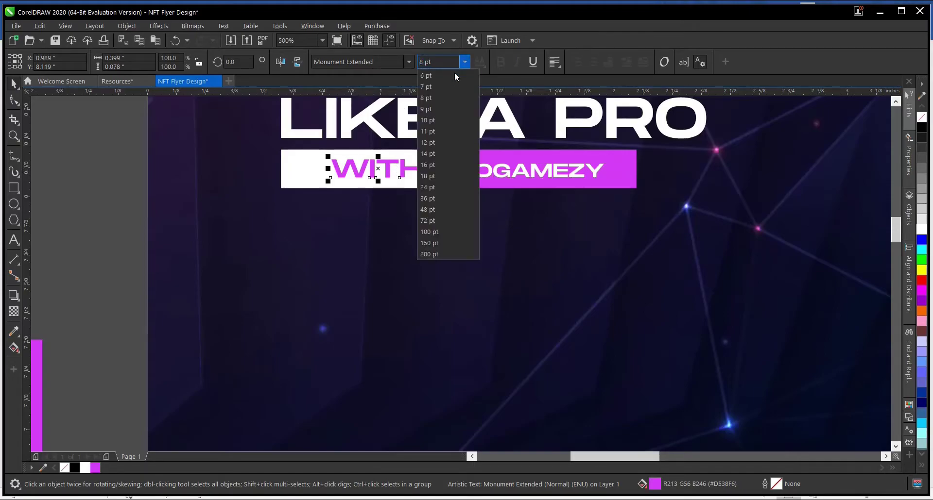
pyautogui.click(451, 75)
pyautogui.moveTo(368, 172); pyautogui.dragTo(368, 171)
pyautogui.keyDown('shift'); pyautogui.click(501, 178); pyautogui.keyUp('shift')
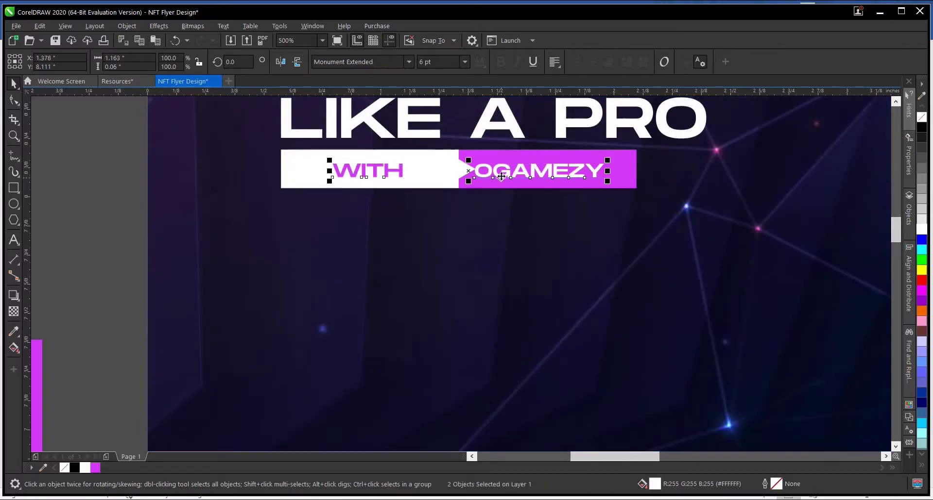
pyautogui.click(120, 225)
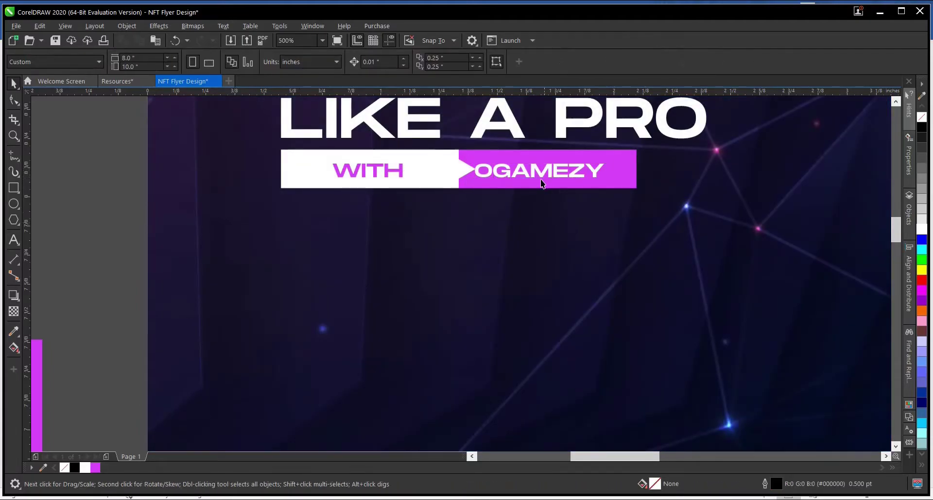
pyautogui.moveTo(534, 173); pyautogui.dragTo(552, 166)
pyautogui.click(402, 173)
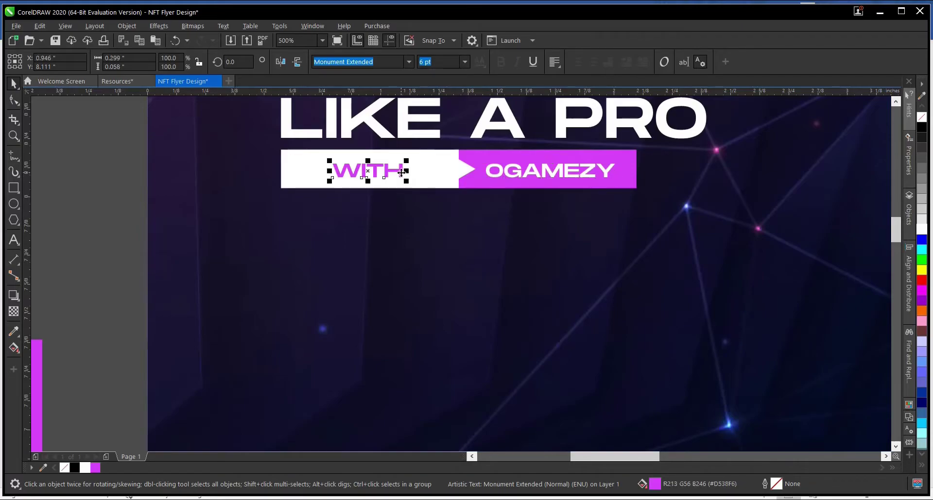
# Add a vertical guideline at the end of "LIKE A PRO" and enlarge the whole presenter tag to match the title's width
pyautogui.scroll(-2, 409, 257)
pyautogui.moveTo(232, 189); pyautogui.dragTo(550, 259)
pyautogui.scroll(-2, 550, 259)
pyautogui.scroll(2, 537, 214)
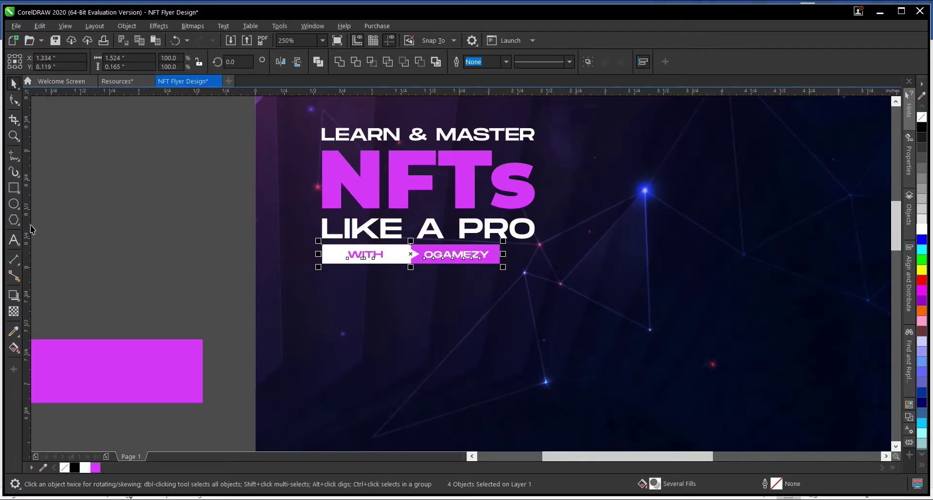
pyautogui.moveTo(30, 224); pyautogui.dragTo(534, 227)
pyautogui.moveTo(176, 228); pyautogui.dragTo(537, 294)
pyautogui.click(144, 261)
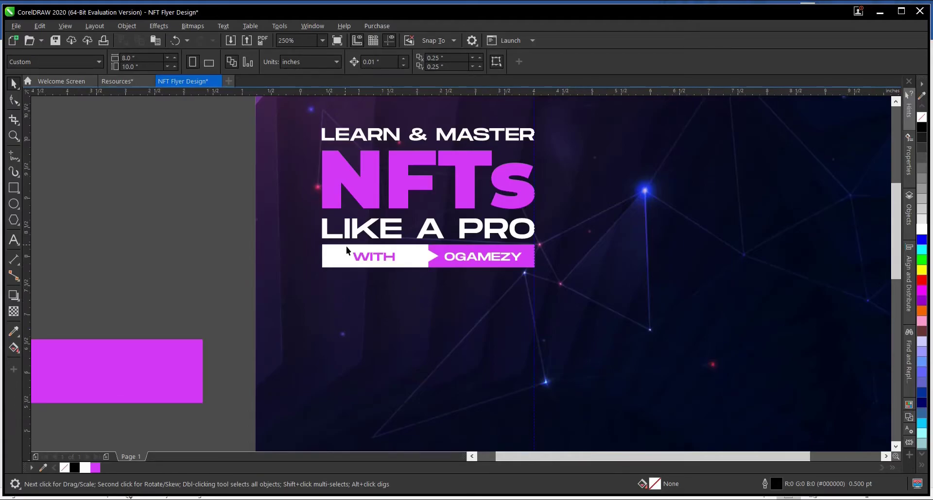
# Delete the vertical guideline at the title's edge
pyautogui.scroll(-2, 343, 245)
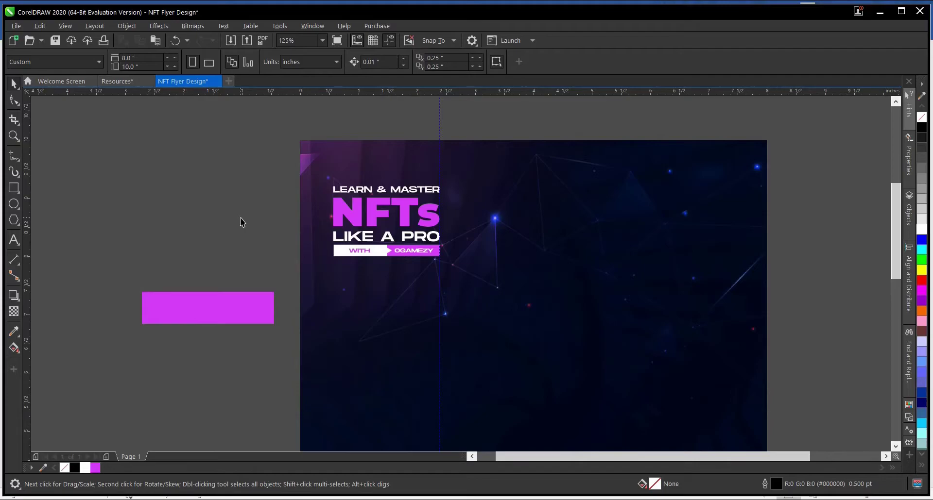
pyautogui.click(440, 129)
pyautogui.press('Delete')
# Draw a rectangle about 1.82 by 0.2 inches beneath the presenter tag, filled white with no outline
pyautogui.scroll(2, 354, 319)
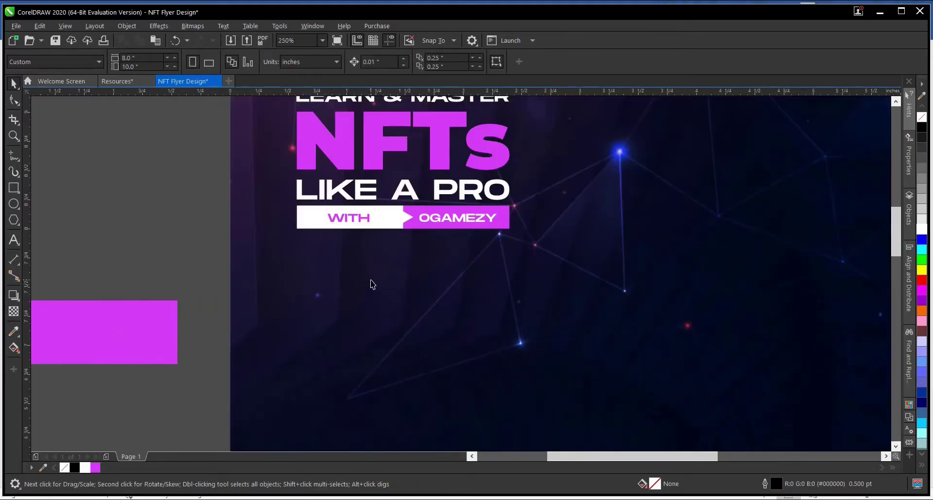
pyautogui.click(14, 189)
pyautogui.moveTo(297, 235); pyautogui.dragTo(509, 261)
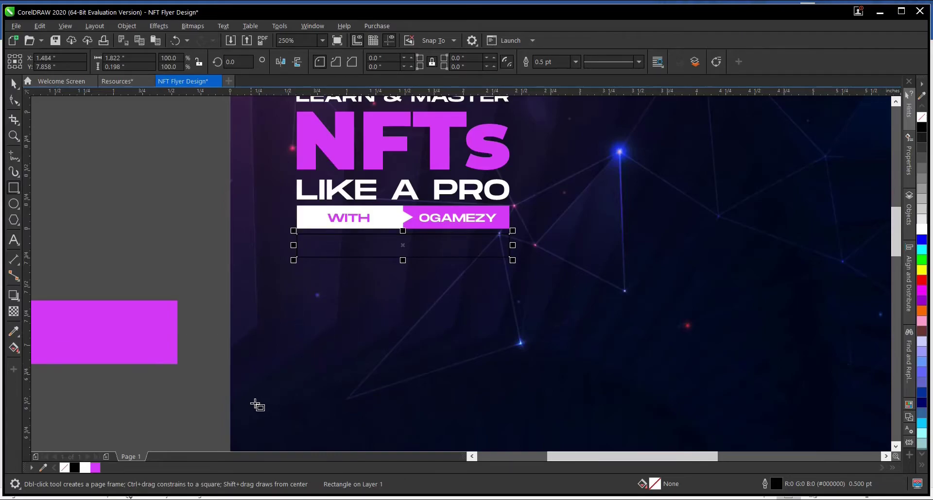
pyautogui.click(89, 467)
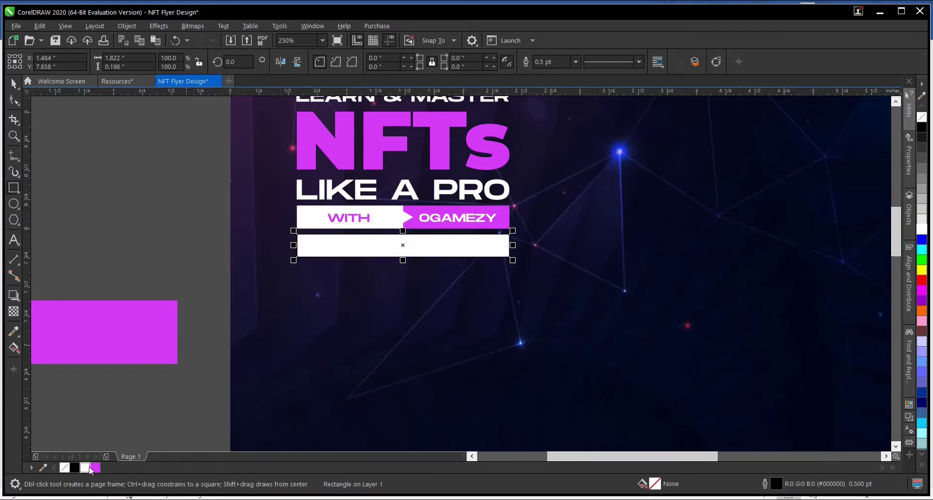
pyautogui.rightClick(63, 468)
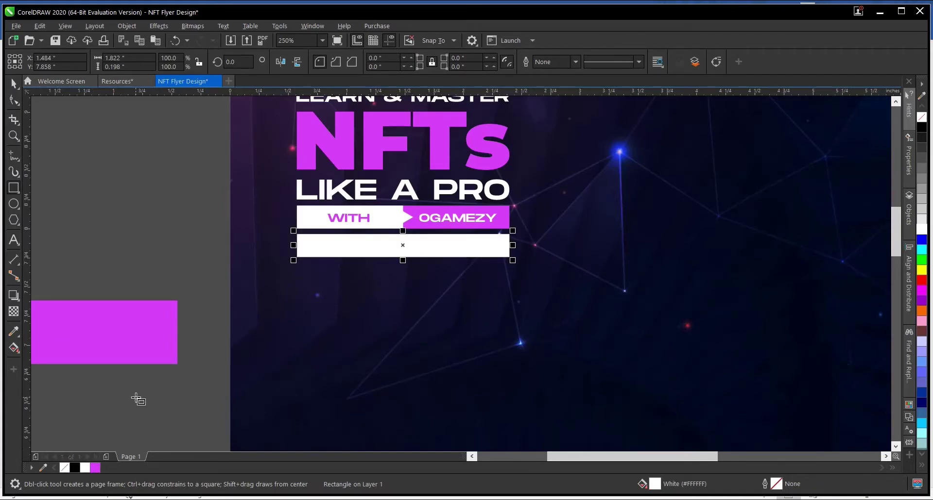
pyautogui.click(14, 83)
pyautogui.click(194, 189)
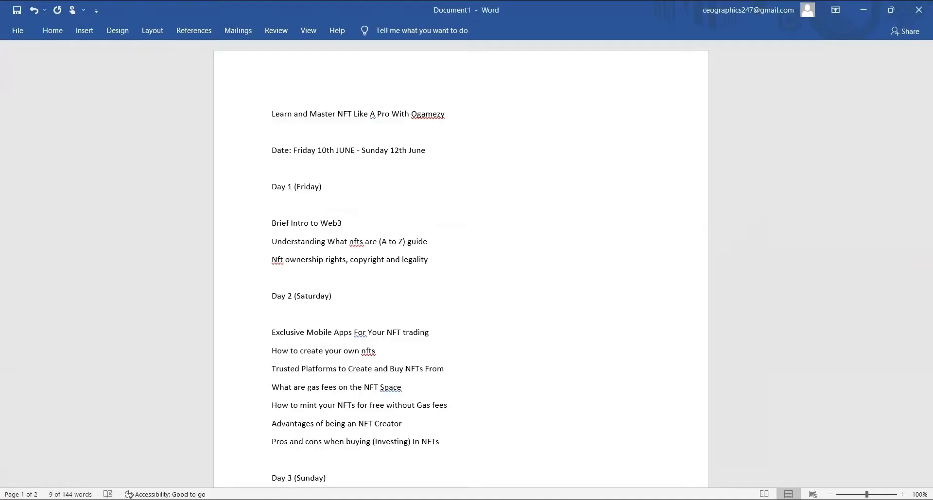
# Copy the line "Date: Friday 10th JUNE - Sunday 12th June" from the Word document and return to the NFT flyer in CorelDRAW
pyautogui.hotkey('shift', 'Down')
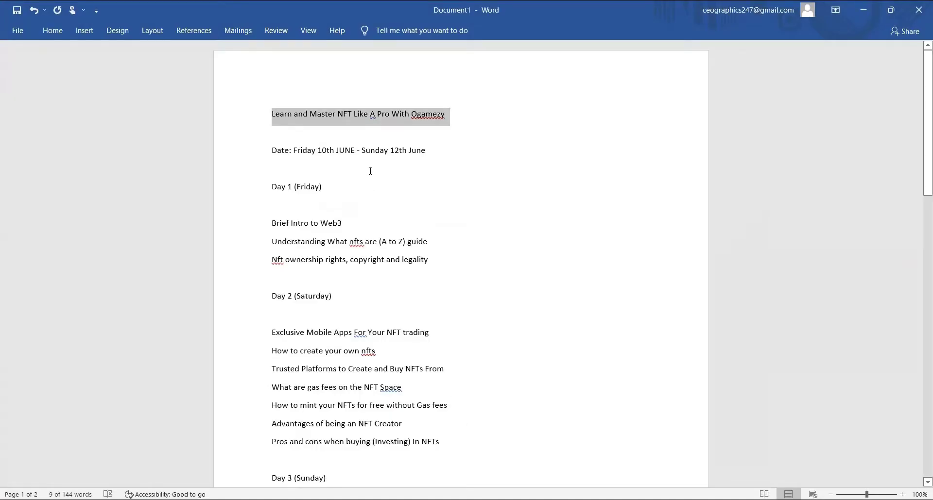
pyautogui.moveTo(427, 155); pyautogui.dragTo(272, 154)
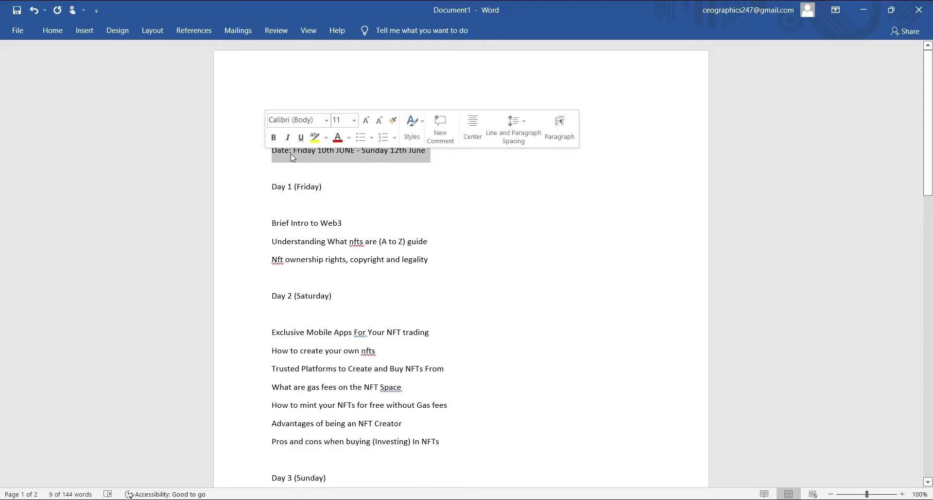
pyautogui.rightClick(291, 153)
pyautogui.click(335, 174)
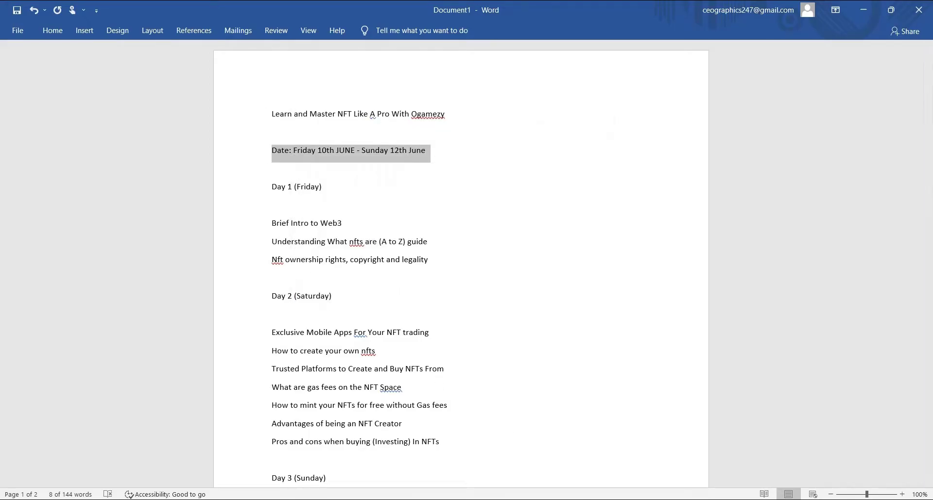
pyautogui.click(584, 499)
pyautogui.click(542, 466)
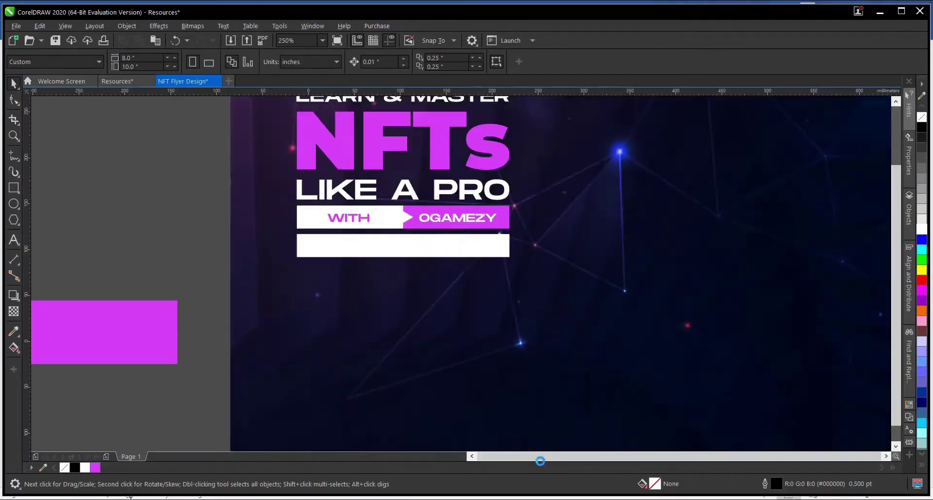
pyautogui.click(188, 81)
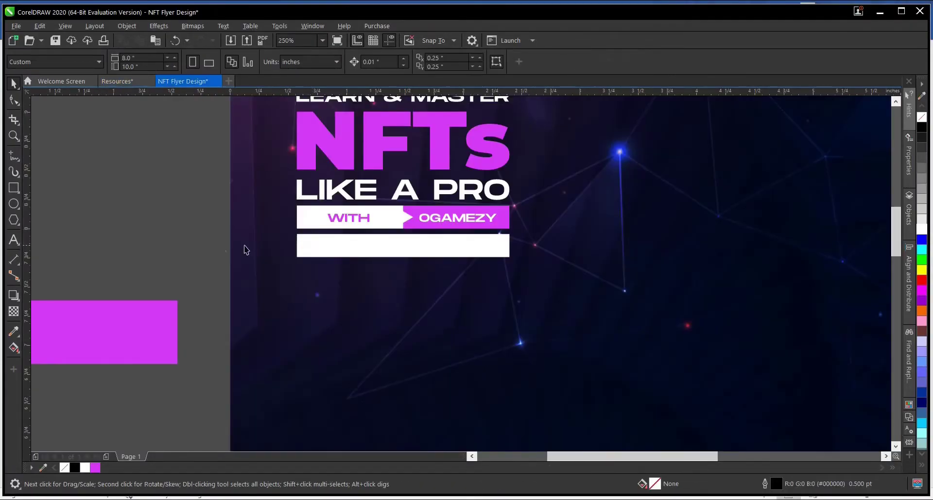
pyautogui.click(352, 218)
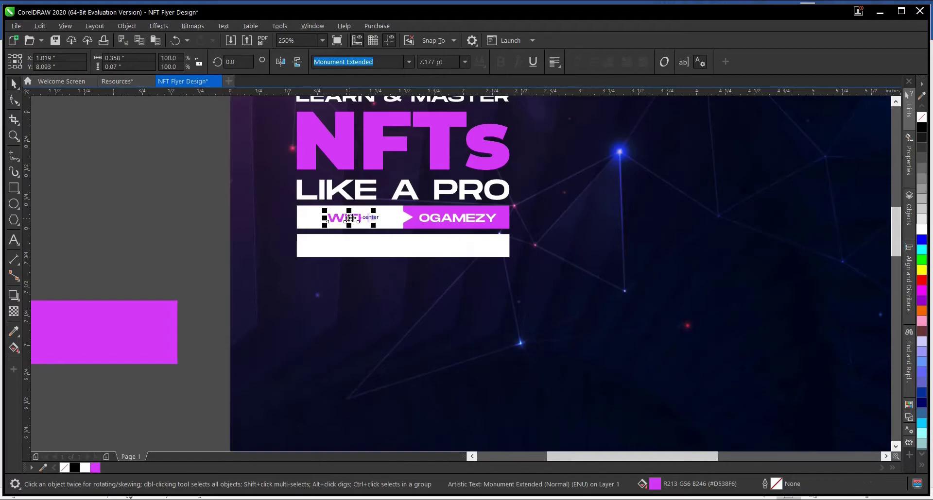
pyautogui.moveTo(351, 218); pyautogui.dragTo(341, 240)
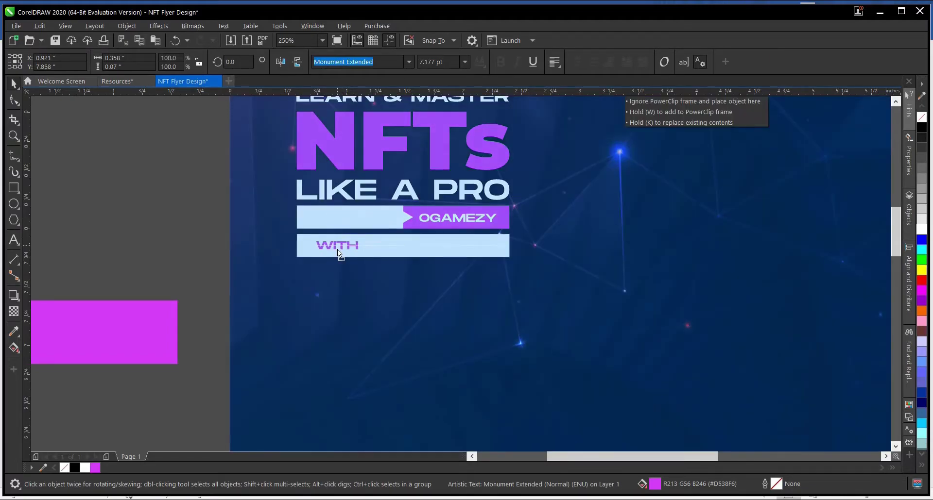
pyautogui.moveTo(337, 249); pyautogui.dragTo(337, 249)
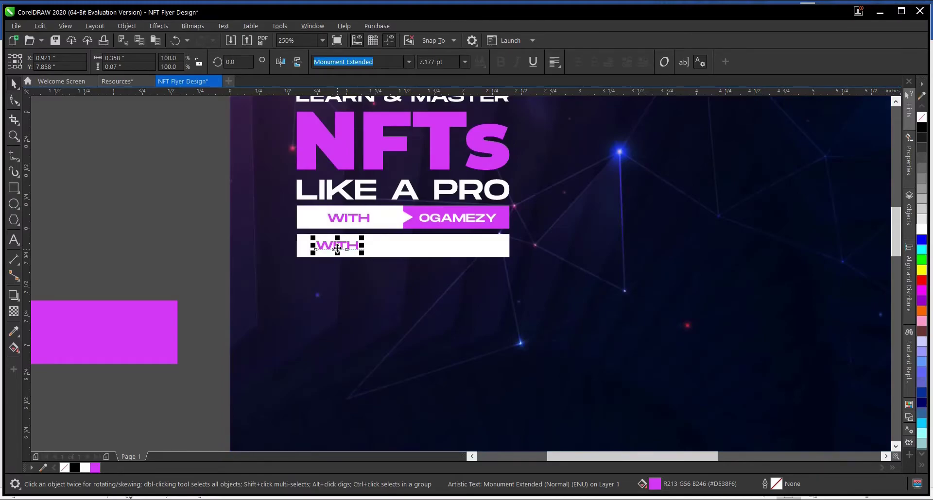
pyautogui.hotkey('ctrl', 'z')
# Place a copy of "WITH" on the white rectangle beneath the presenter tag
pyautogui.scroll(2, 348, 235)
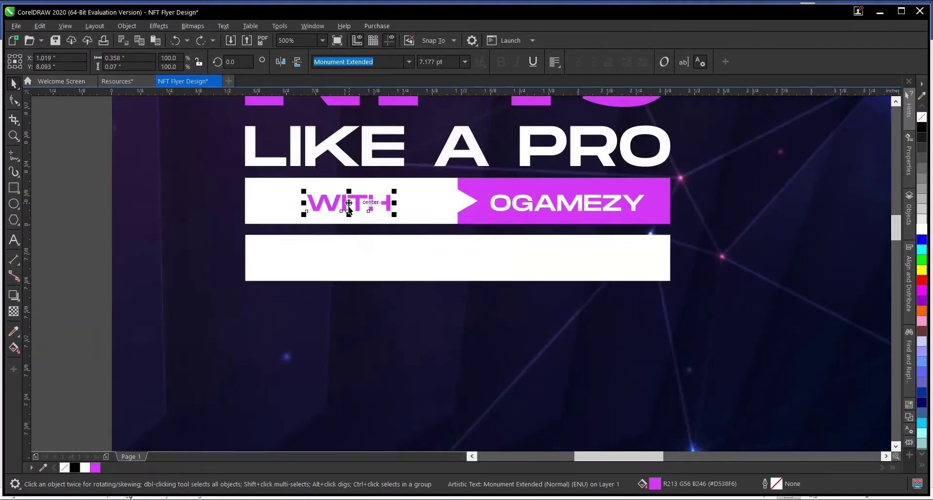
pyautogui.click(106, 237)
pyautogui.click(358, 202)
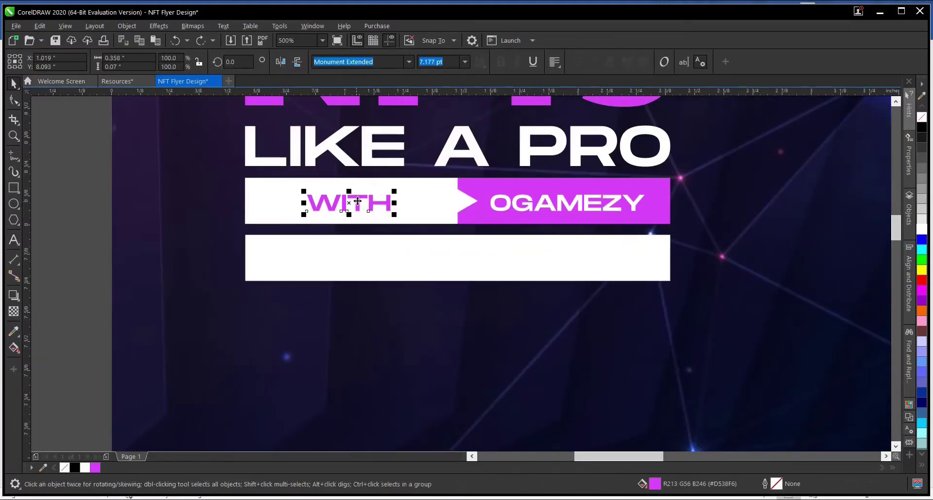
pyautogui.moveTo(358, 201); pyautogui.dragTo(350, 255)
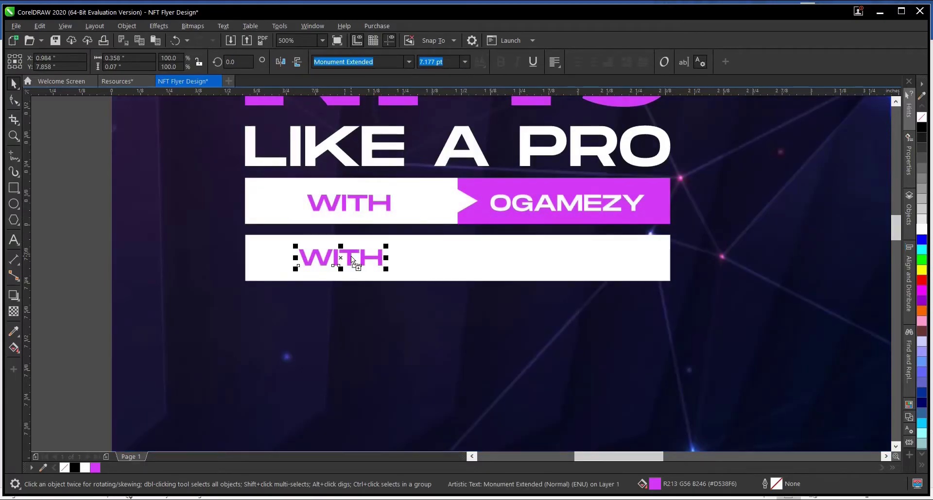
# Replace the copied "WITH" text with the pasted line "Date: Friday 10th JUNE - Sunday 12th June"
pyautogui.click(13, 239)
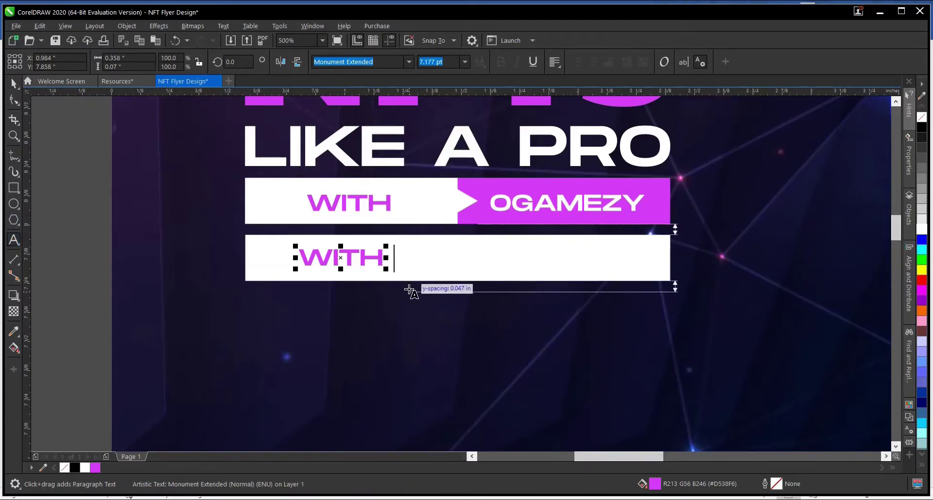
pyautogui.hotkey('ctrl', 'a')
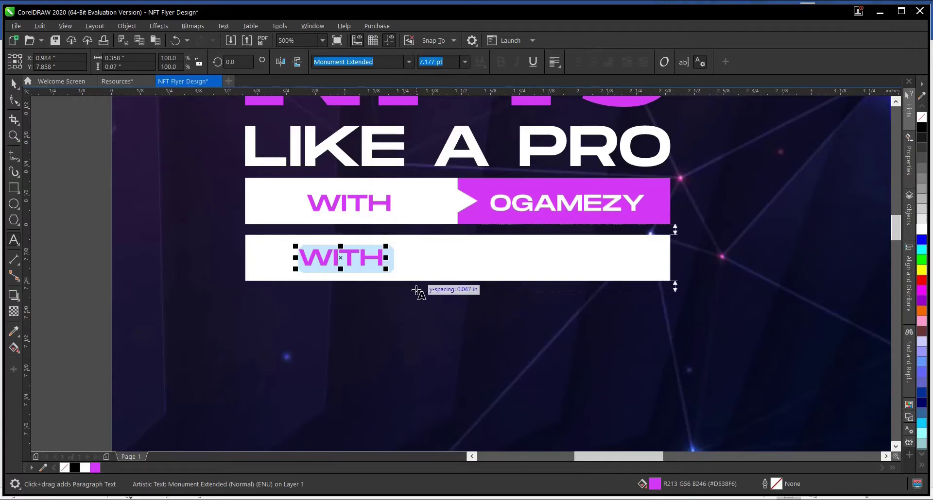
pyautogui.hotkey('ctrl', 'v')
pyautogui.click(459, 334)
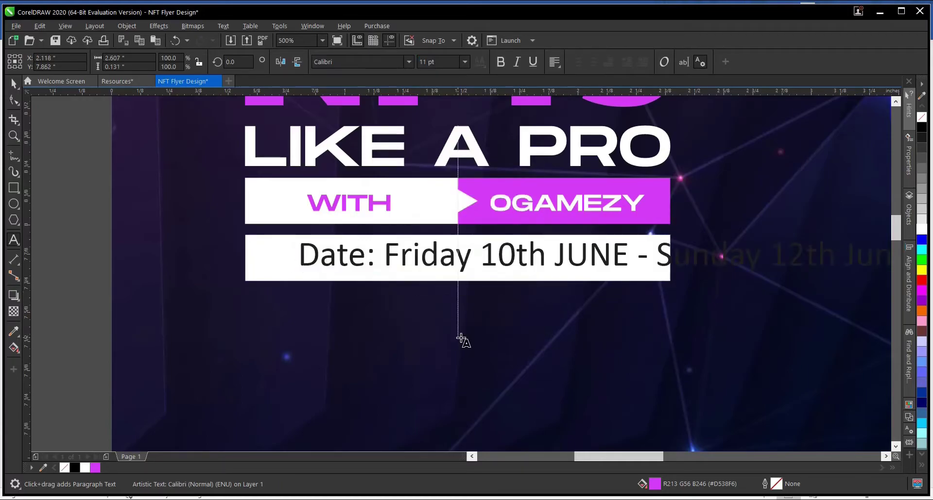
# Try Monument Extended and Montserrat Black on the date line and open the Montserrat family's font styles
pyautogui.click(14, 84)
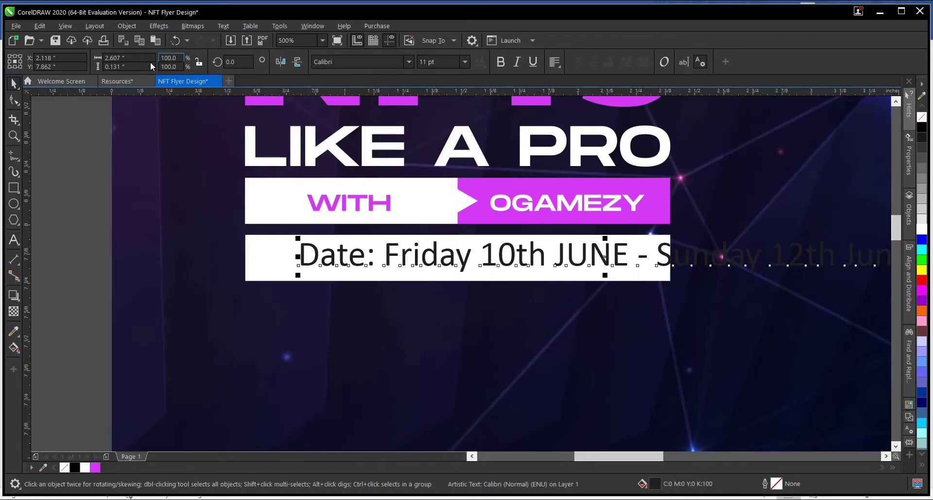
pyautogui.click(409, 62)
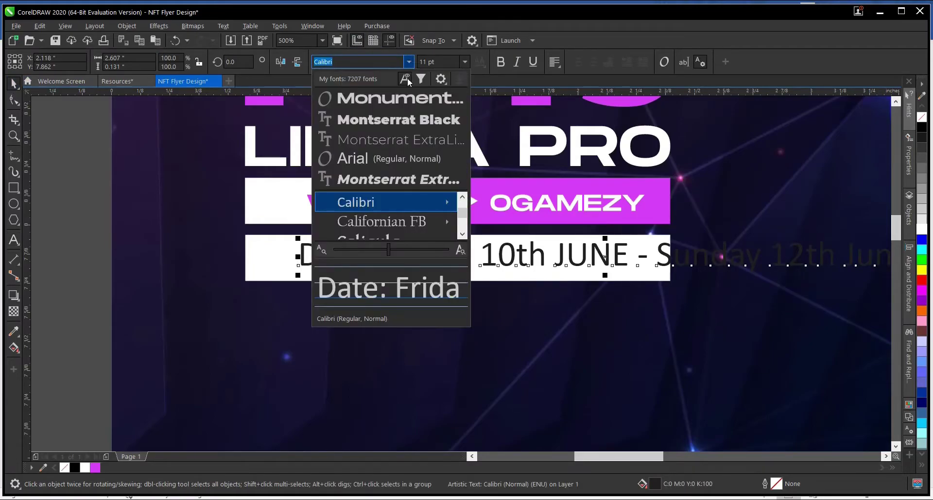
pyautogui.click(406, 99)
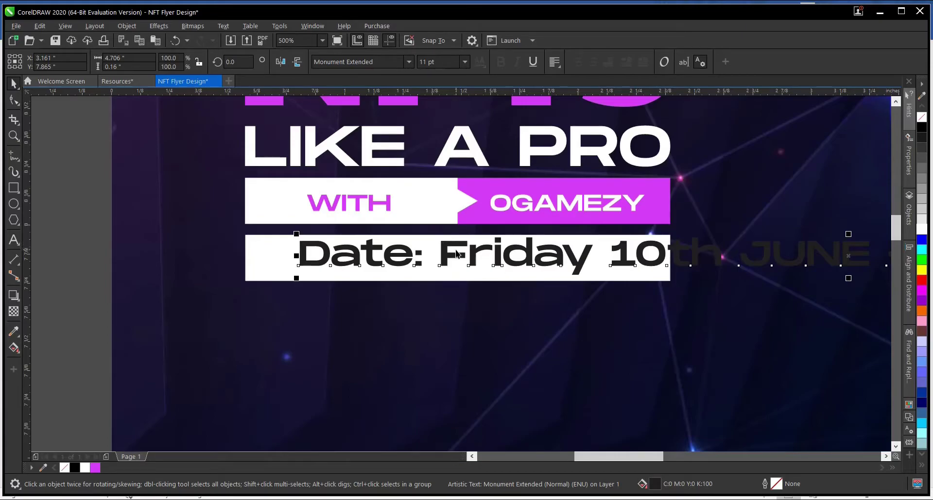
pyautogui.click(409, 62)
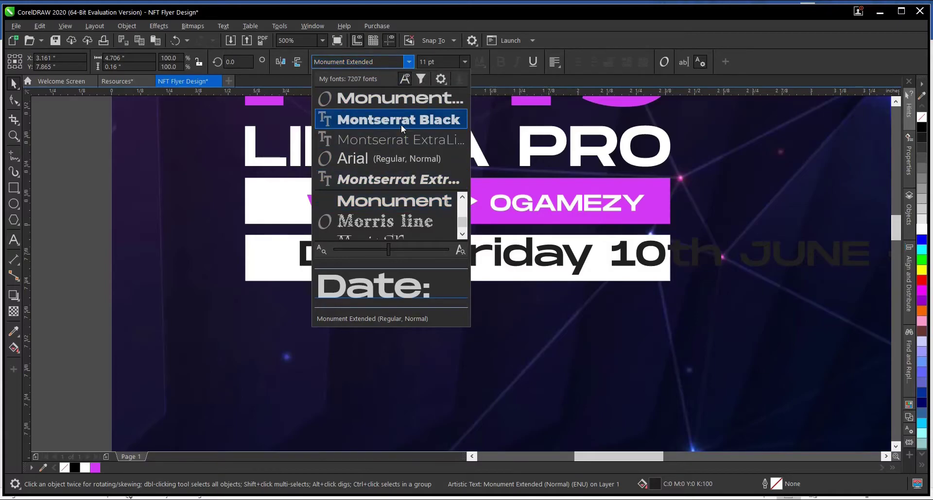
pyautogui.click(400, 124)
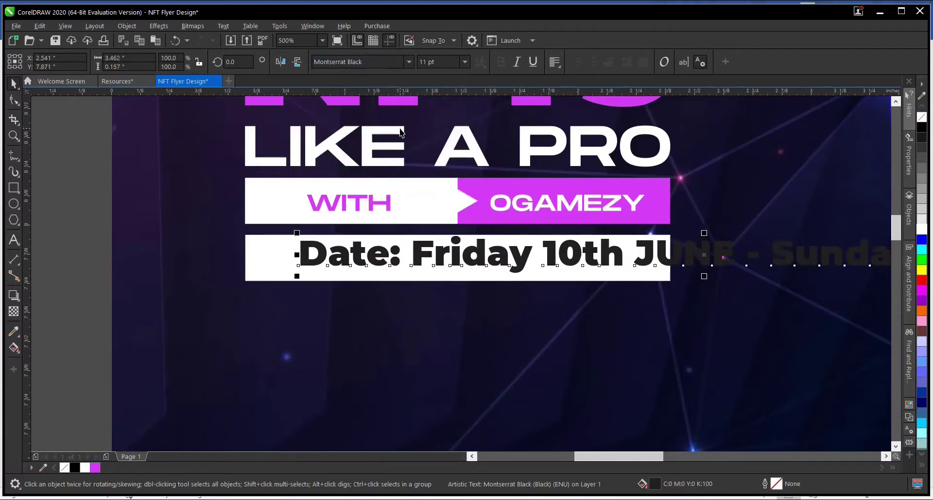
pyautogui.click(409, 62)
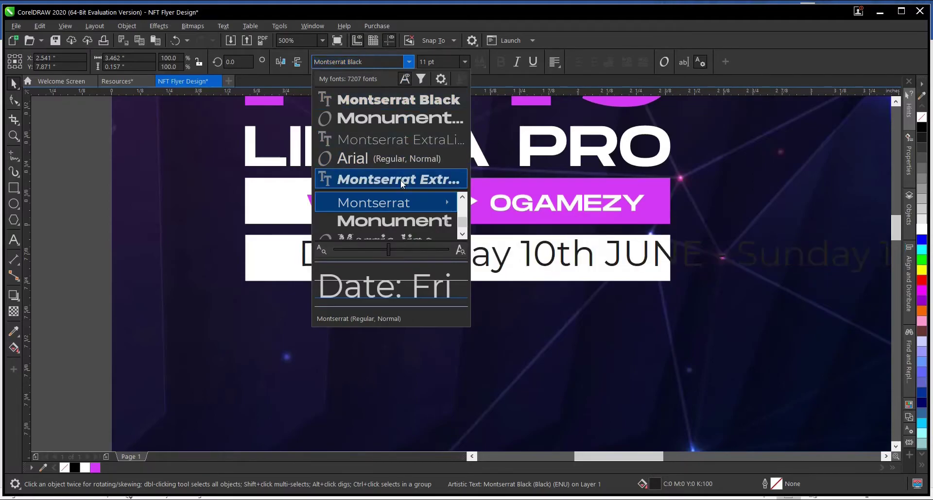
pyautogui.moveTo(397, 206)
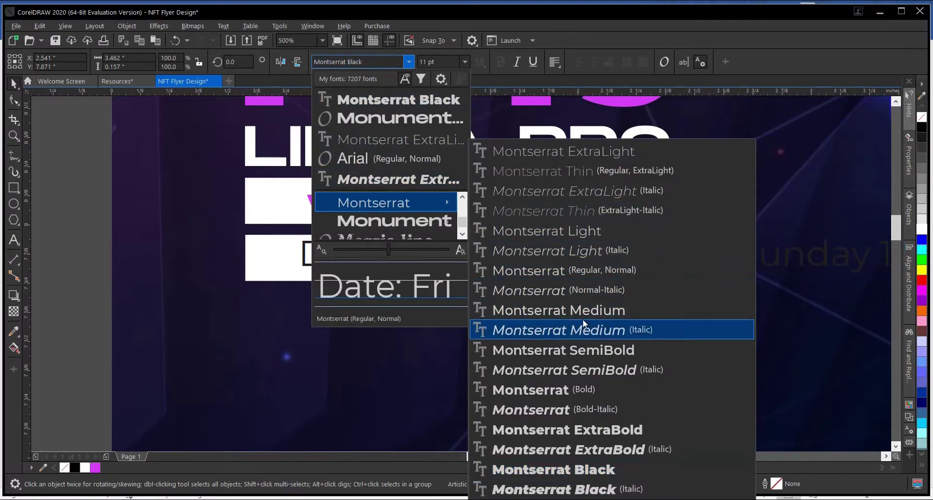
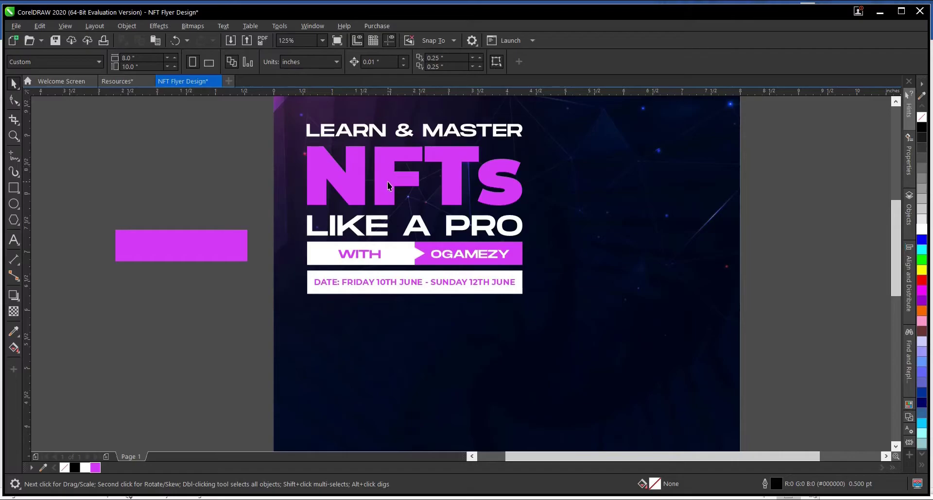
pyautogui.click(389, 179)
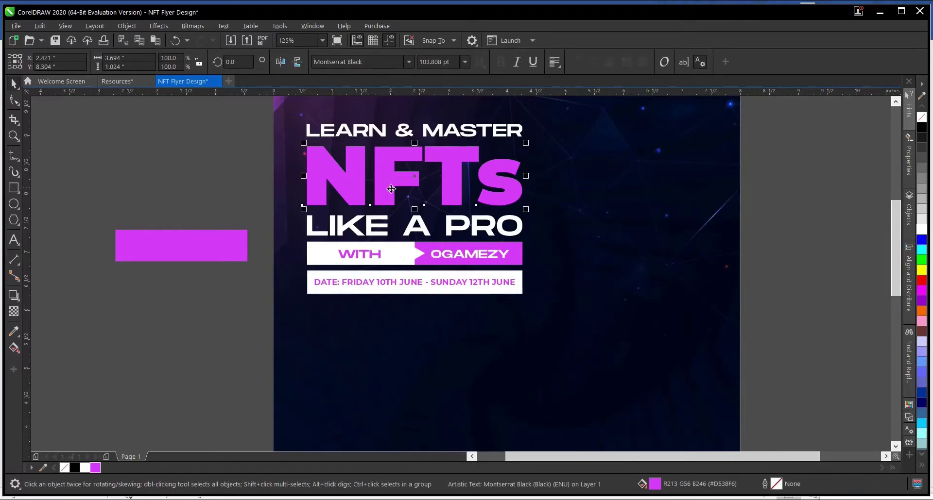
pyautogui.click(214, 205)
pyautogui.scroll(-3, 414, 208)
pyautogui.scroll(3, 396, 247)
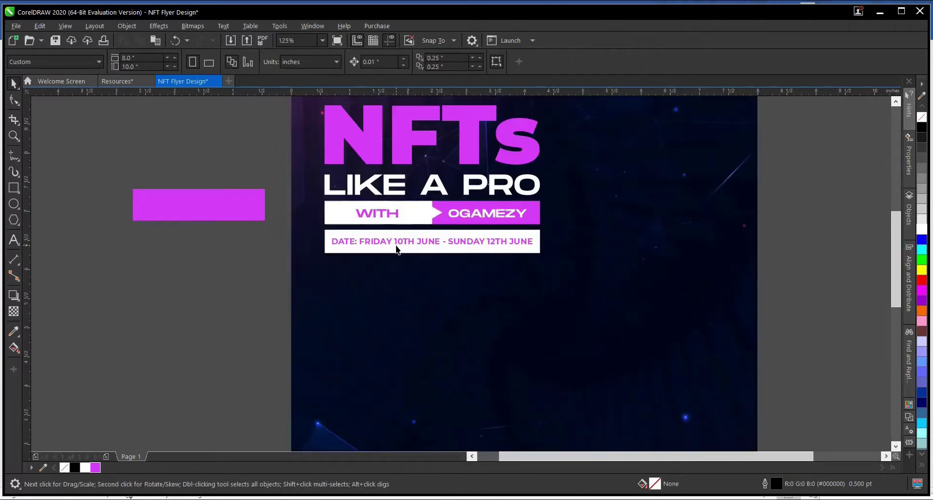
# Draw a rectangle about 2.54 by 0.55 inches below the date bar, with a white fill and no outline
pyautogui.scroll(-3, 398, 241)
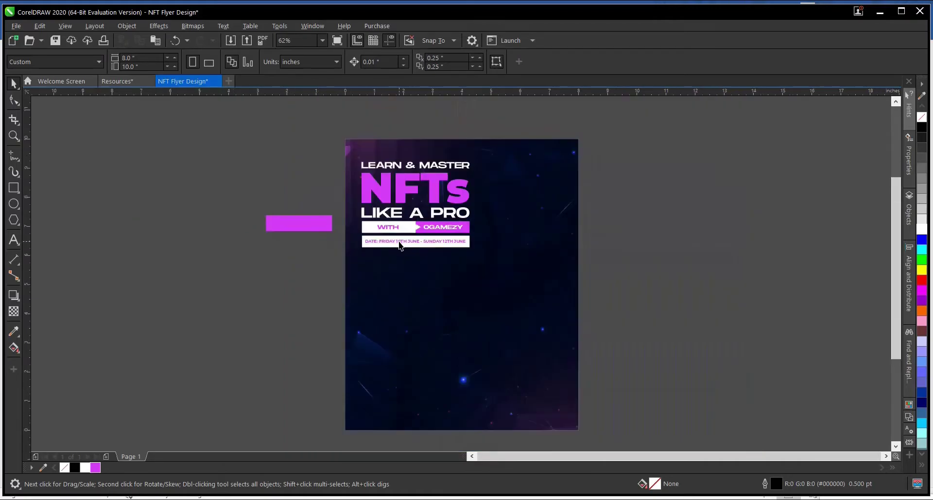
pyautogui.scroll(3, 392, 273)
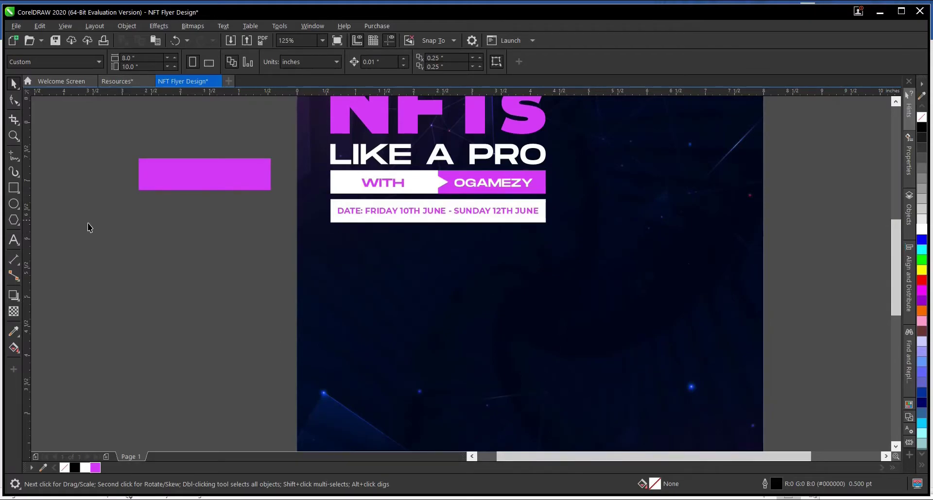
pyautogui.click(14, 189)
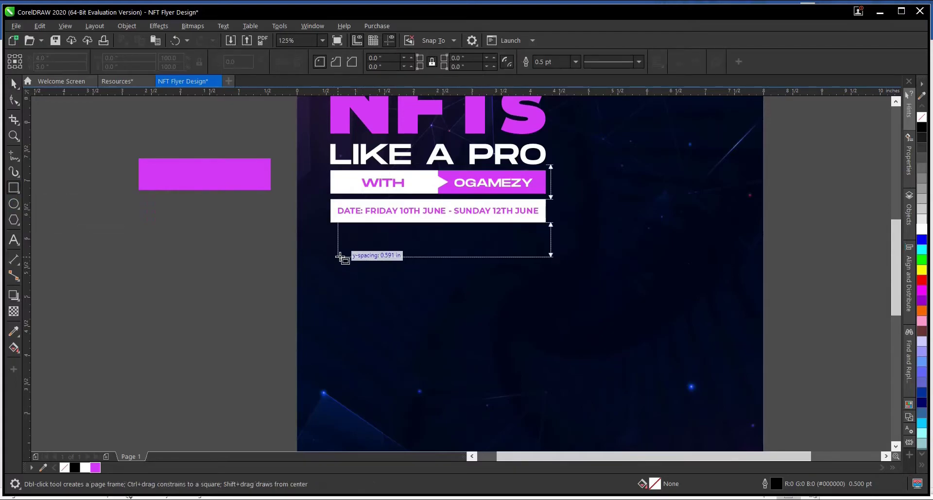
pyautogui.moveTo(330, 256); pyautogui.dragTo(478, 292)
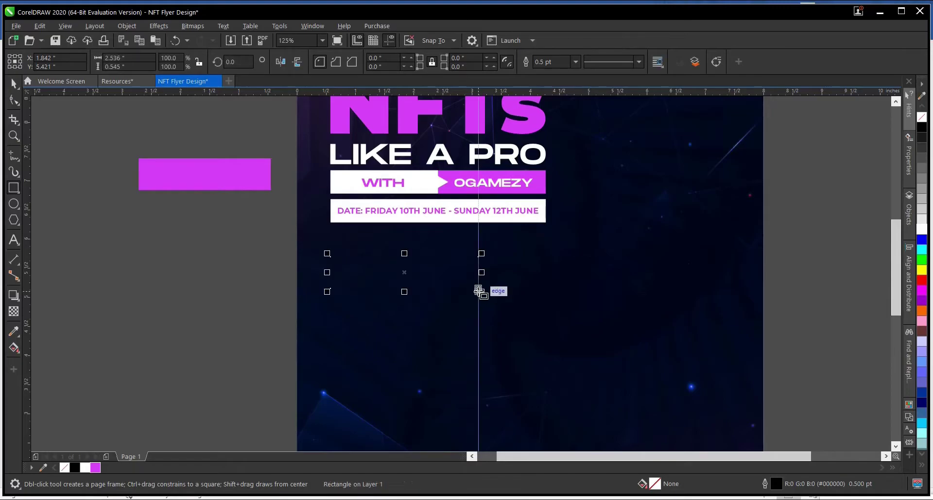
pyautogui.press('space')
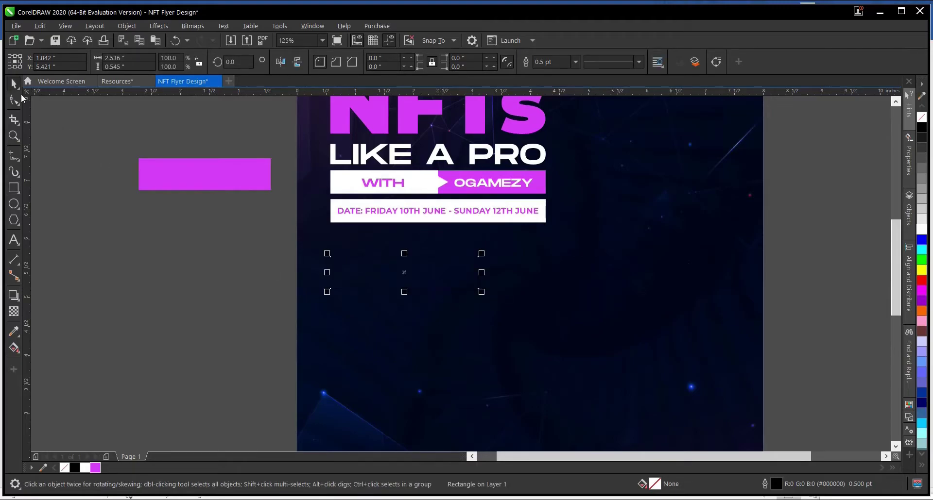
pyautogui.click(85, 469)
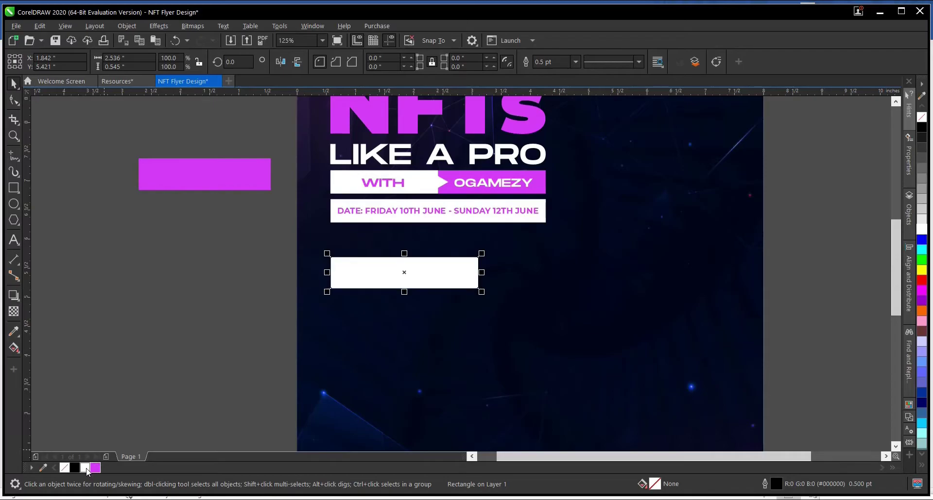
pyautogui.rightClick(64, 467)
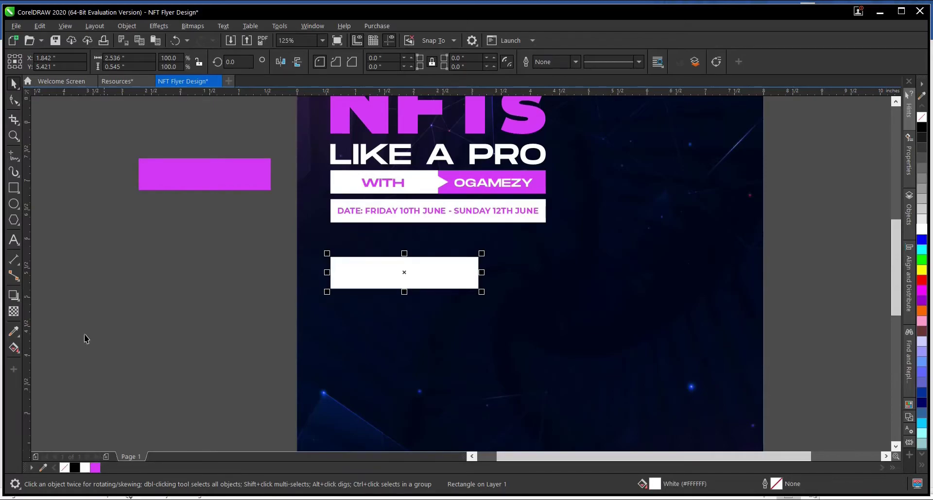
# Round all corners of the new white rectangle to a radius of about 0.094 inches
pyautogui.click(15, 100)
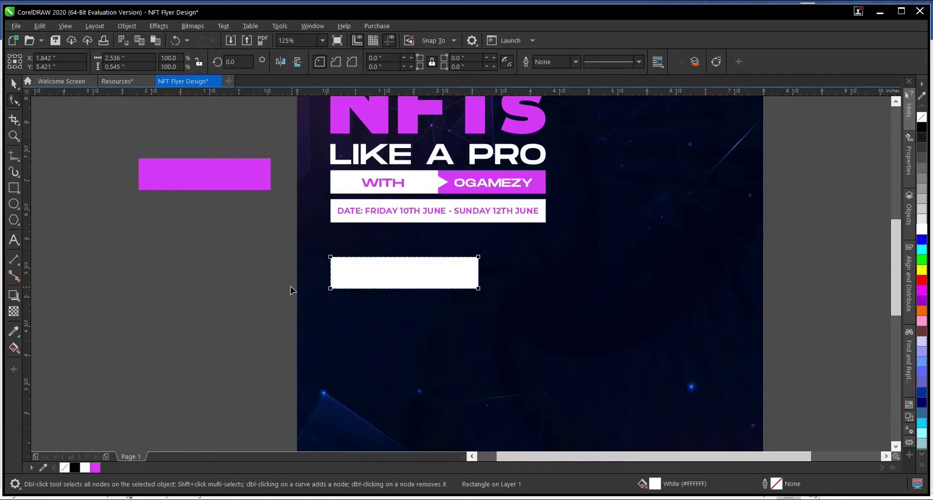
pyautogui.scroll(2, 335, 264)
pyautogui.moveTo(326, 248); pyautogui.dragTo(337, 247)
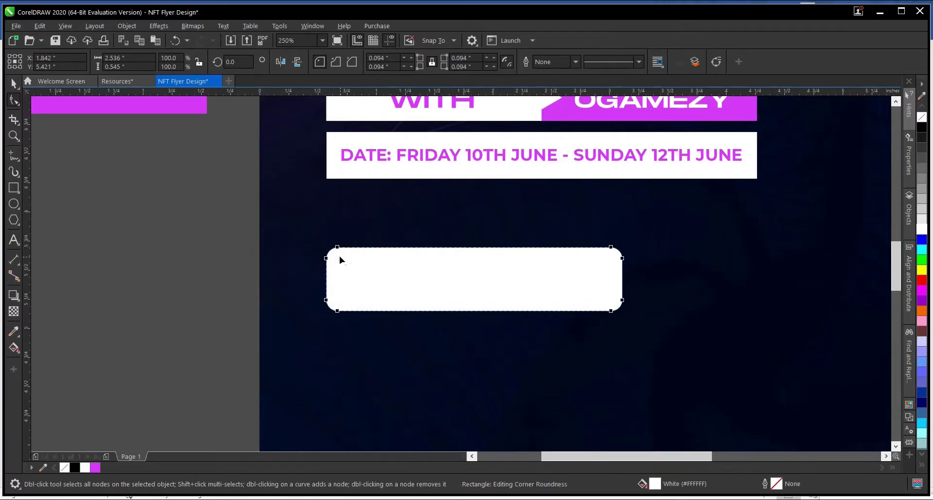
pyautogui.click(14, 83)
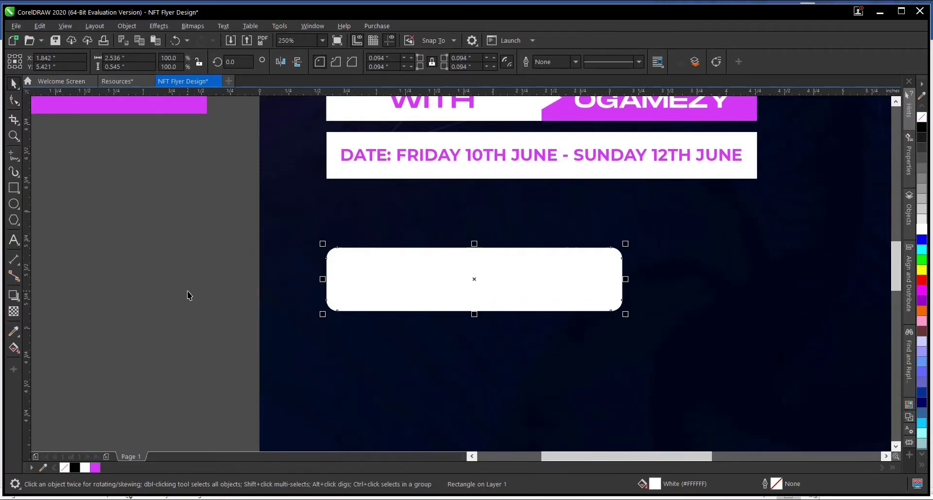
pyautogui.click(164, 304)
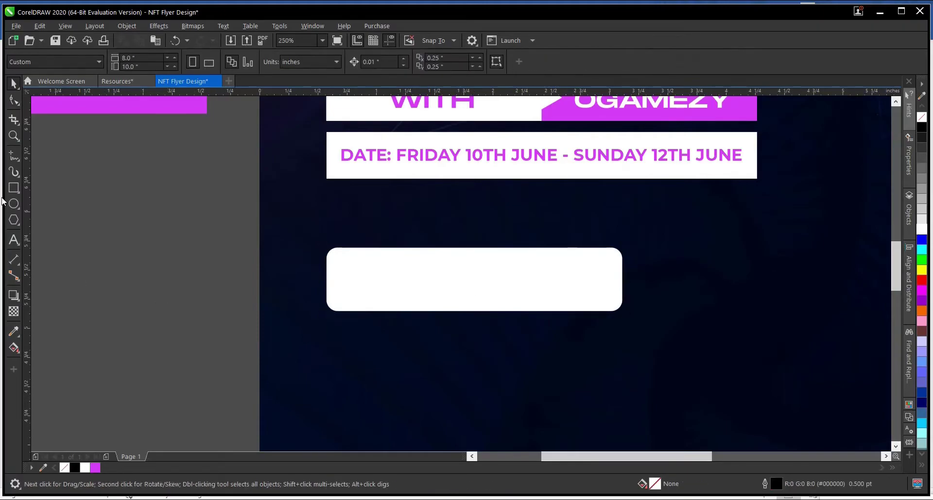
# Draw a small polygon about 0.28 inches wide beside the page and set its number of sides to 3
pyautogui.click(16, 222)
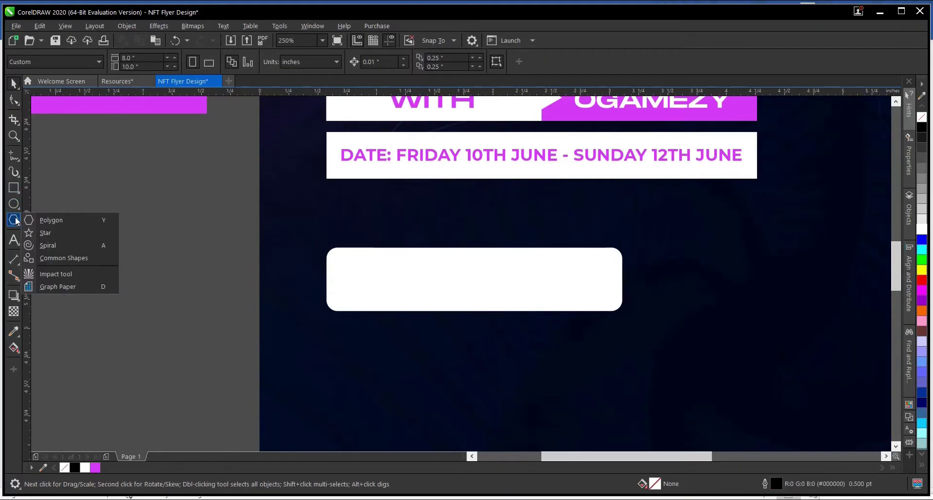
pyautogui.click(45, 219)
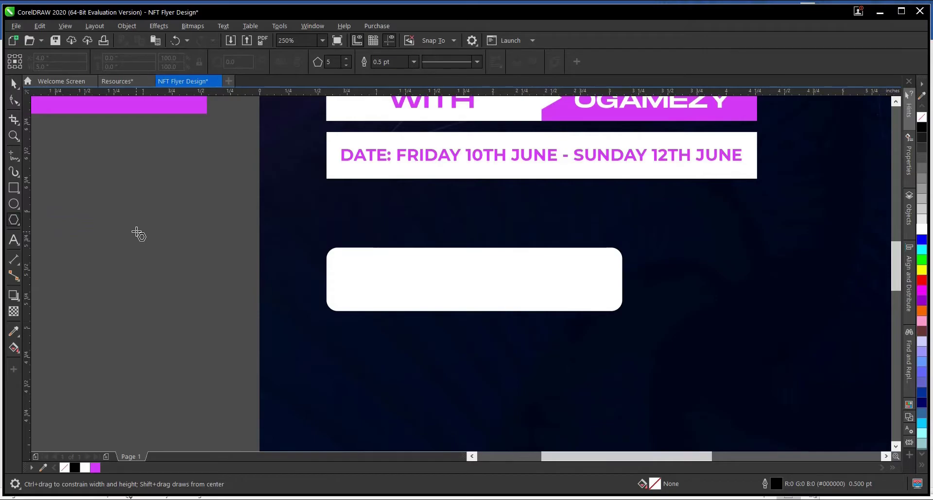
pyautogui.moveTo(138, 233); pyautogui.dragTo(146, 244)
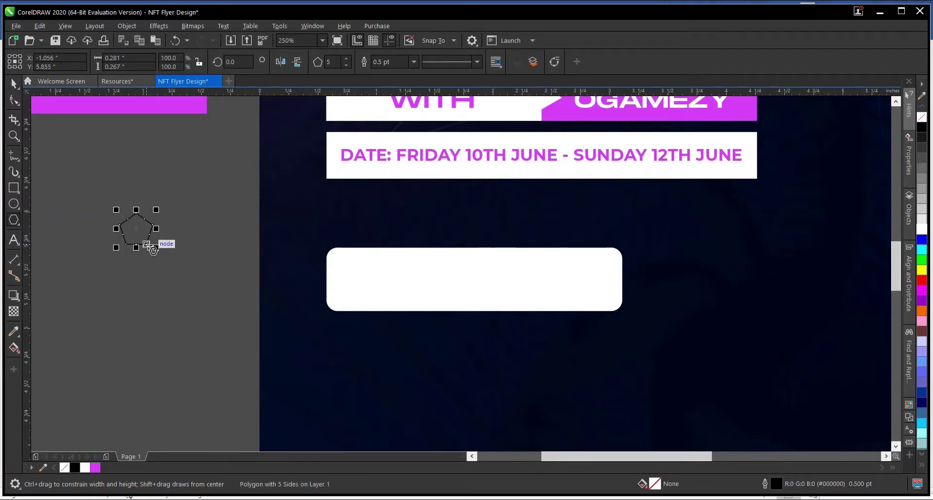
pyautogui.press('space')
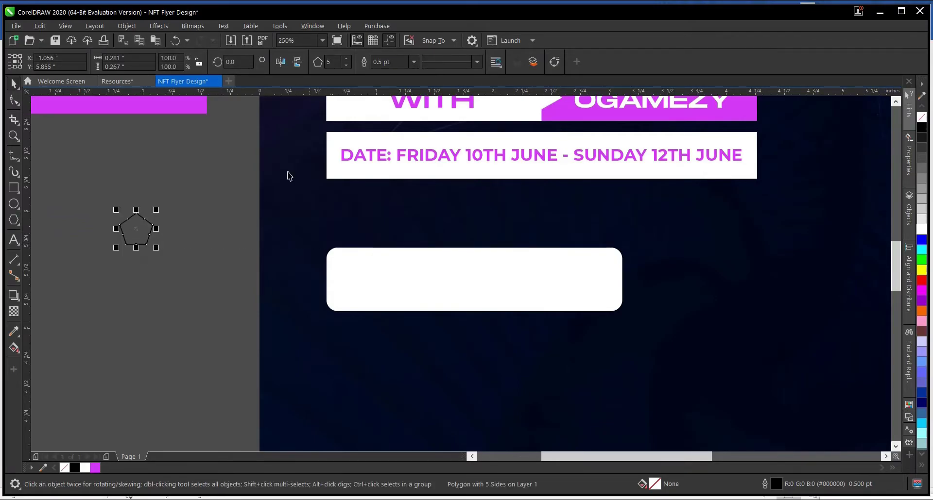
pyautogui.click(347, 60)
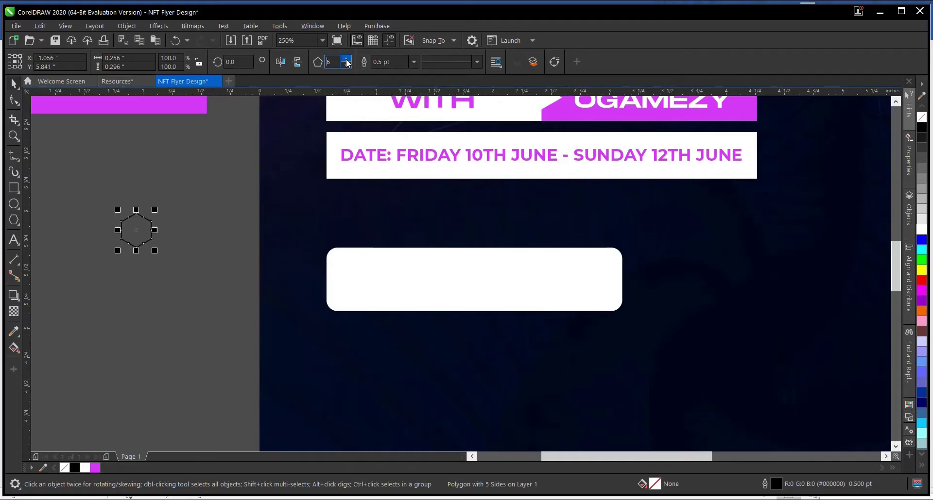
pyautogui.click(346, 65)
pyautogui.click(346, 65)
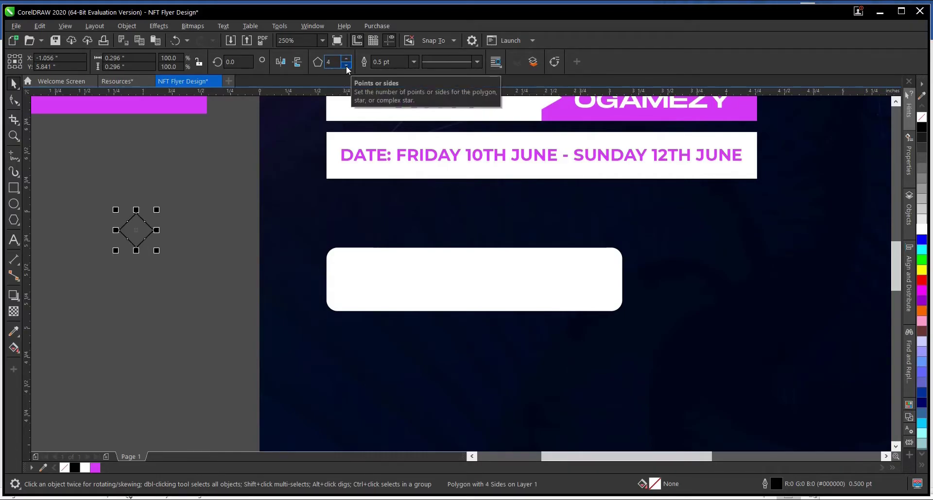
pyautogui.click(346, 66)
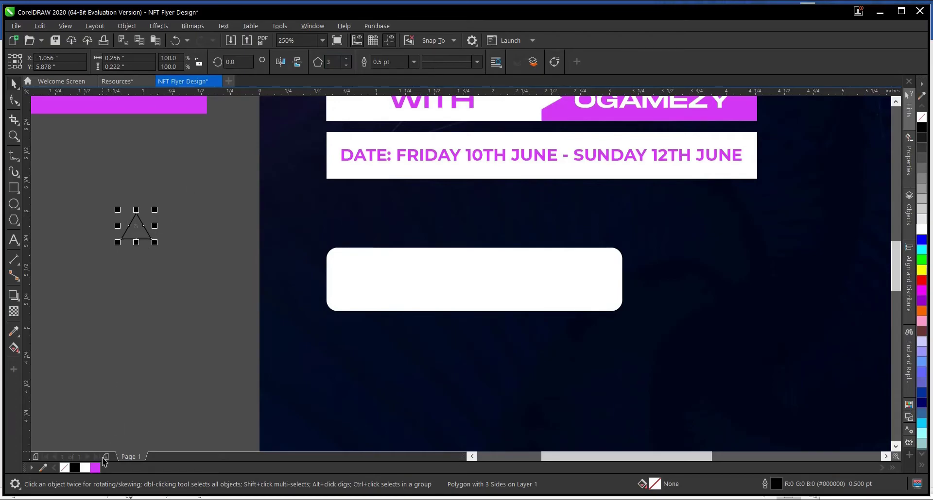
# Fill the triangle with white, remove its outline and mirror it vertically
pyautogui.click(85, 468)
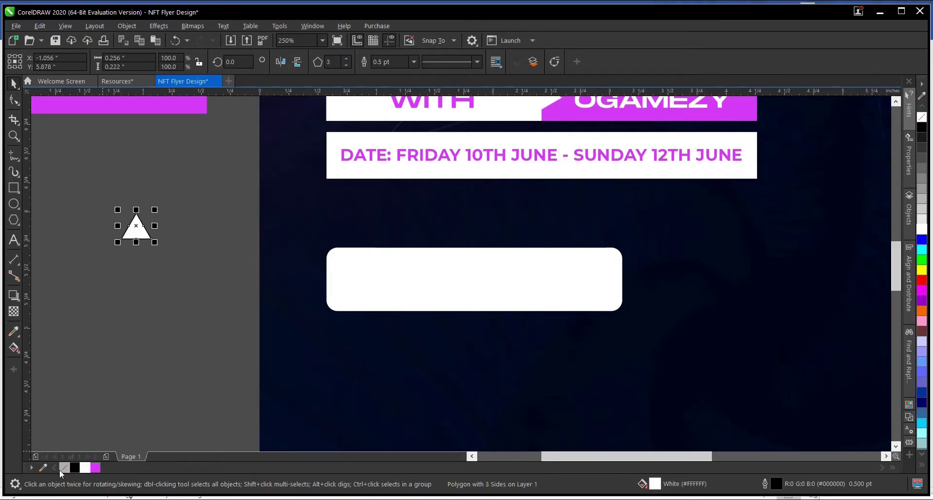
pyautogui.rightClick(63, 468)
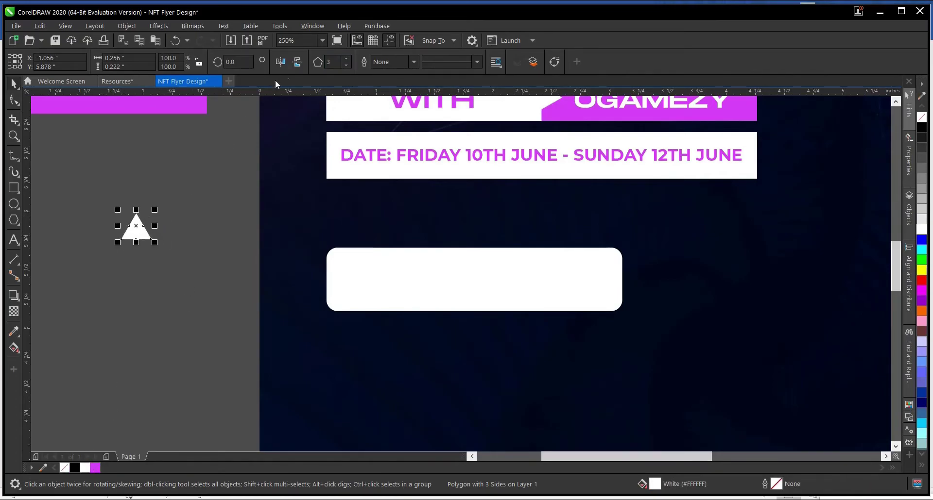
pyautogui.click(299, 64)
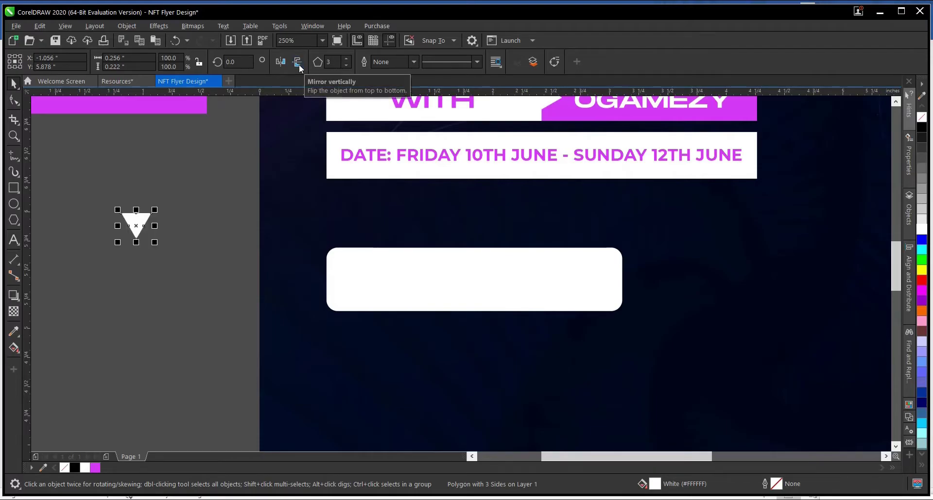
# Place the triangle on the rounded rectangle's lower edge near its right end and weld both into one speech-bubble shape
pyautogui.moveTo(137, 225); pyautogui.dragTo(590, 314)
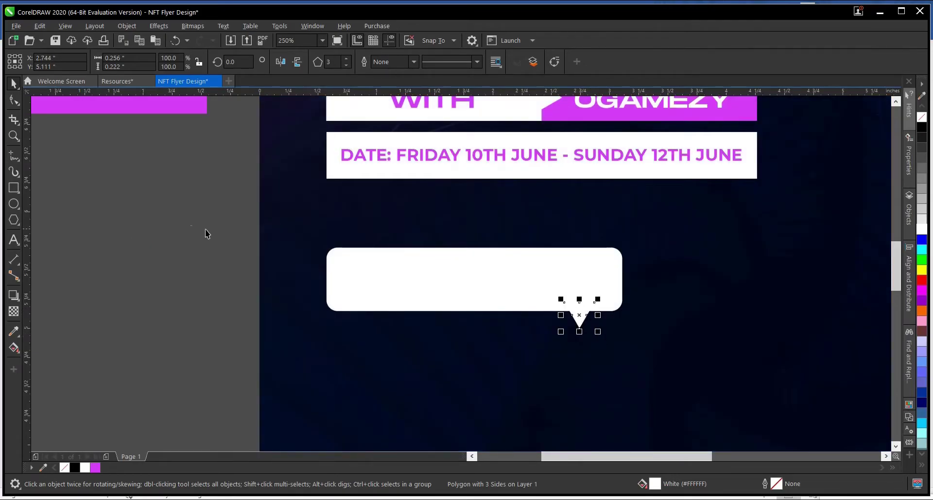
pyautogui.moveTo(183, 223); pyautogui.dragTo(692, 363)
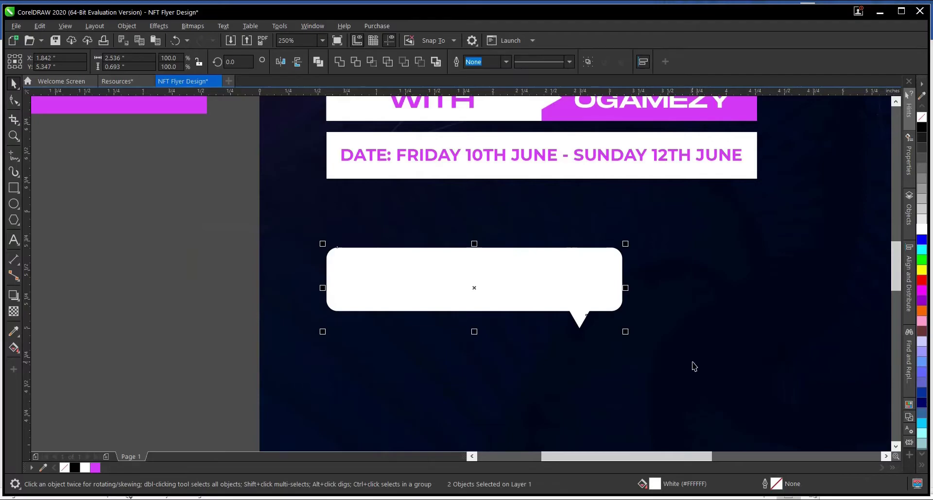
pyautogui.click(340, 63)
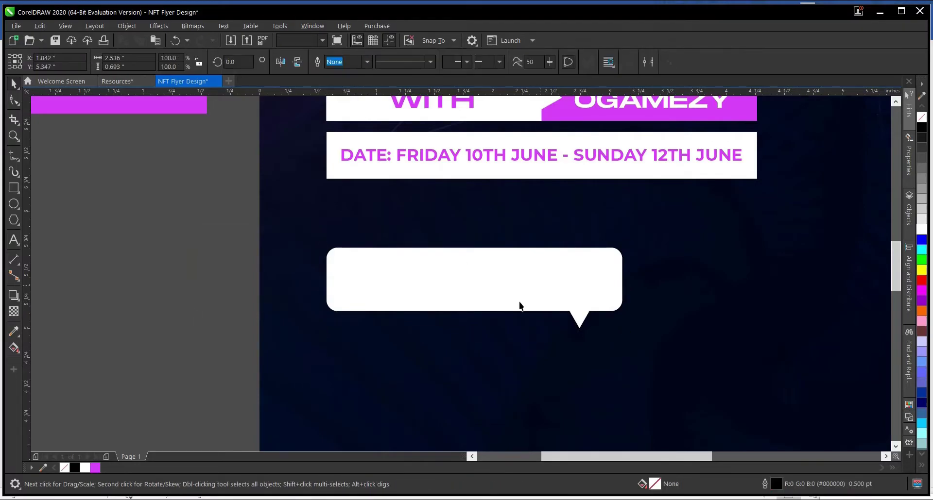
pyautogui.moveTo(542, 285); pyautogui.dragTo(486, 321)
pyautogui.hotkey('ctrl', 'z')
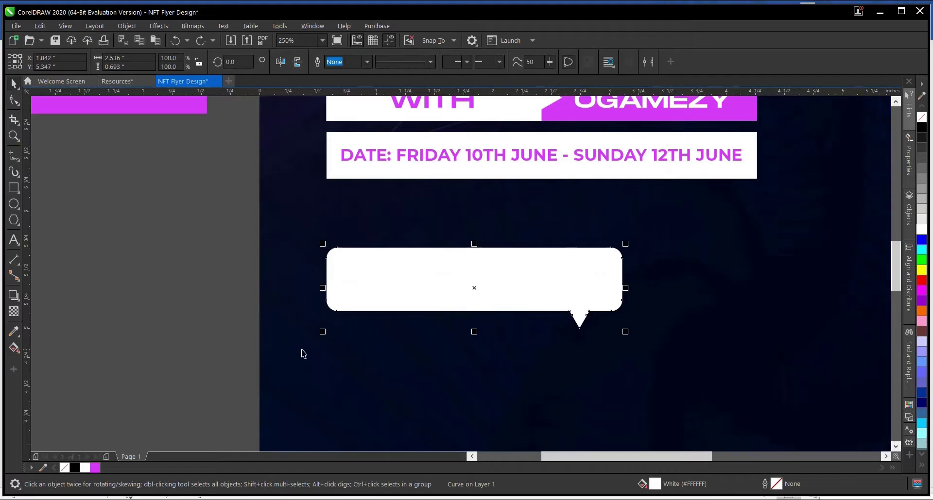
# Apply a uniform transparency of 40 to the speech bubble
pyautogui.click(13, 311)
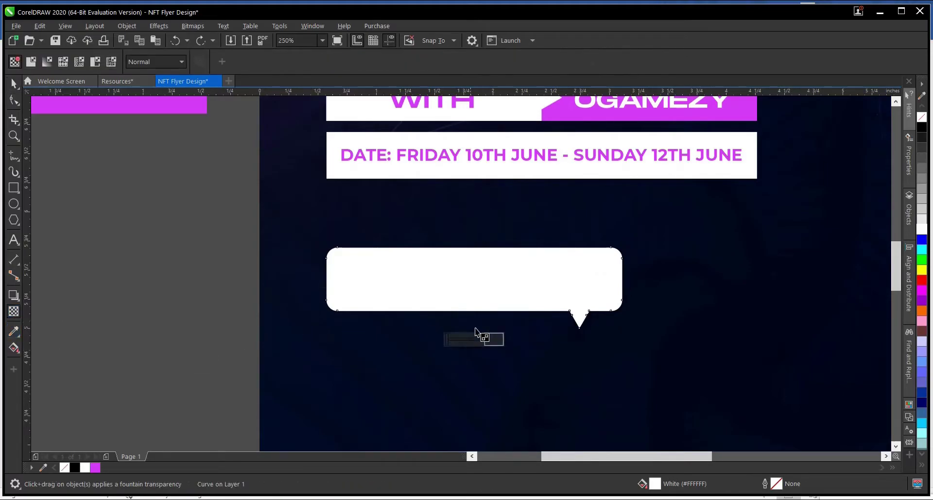
pyautogui.click(457, 338)
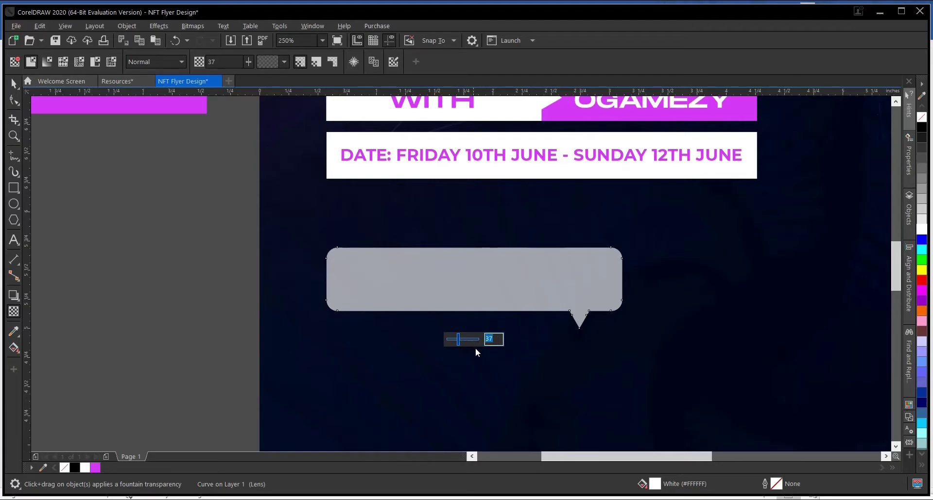
pyautogui.write('40')
pyautogui.press('Return')
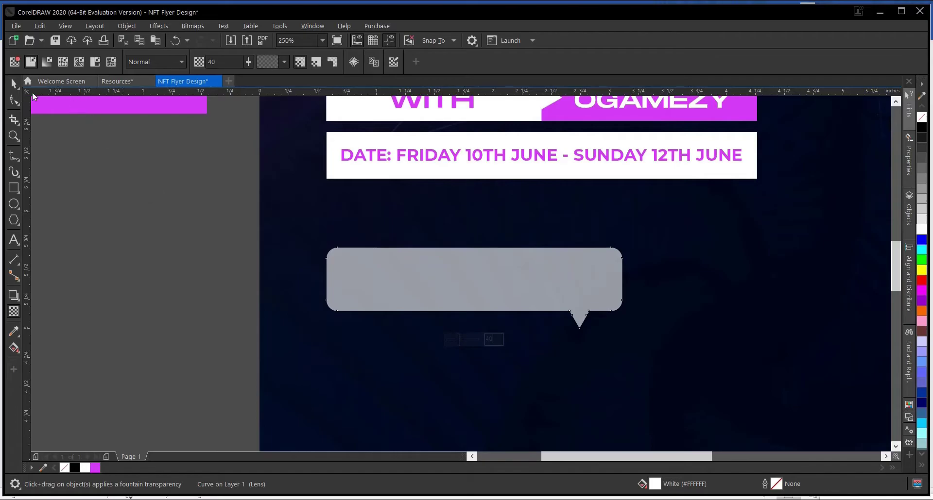
pyautogui.click(14, 83)
pyautogui.scroll(-2, 151, 209)
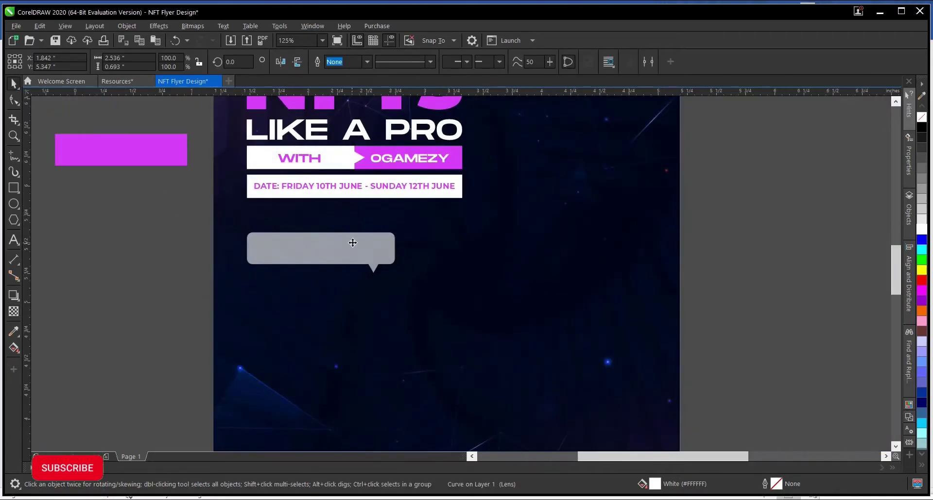
pyautogui.scroll(2, 352, 243)
pyautogui.scroll(-2, 431, 258)
pyautogui.scroll(2, 299, 262)
pyautogui.press('Escape')
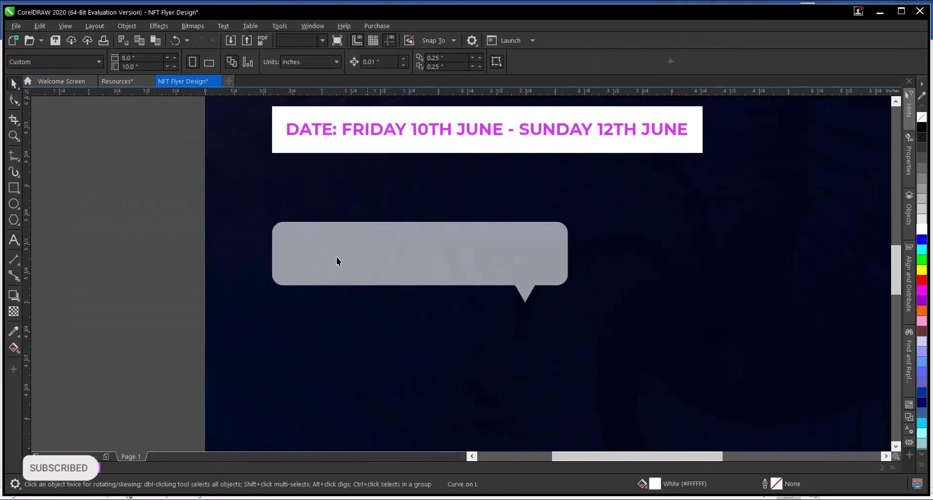
# Apply a diagonal fountain fill across the speech bubble from white at the upper left to magenta #D538F6 at the lower right
pyautogui.click(387, 259)
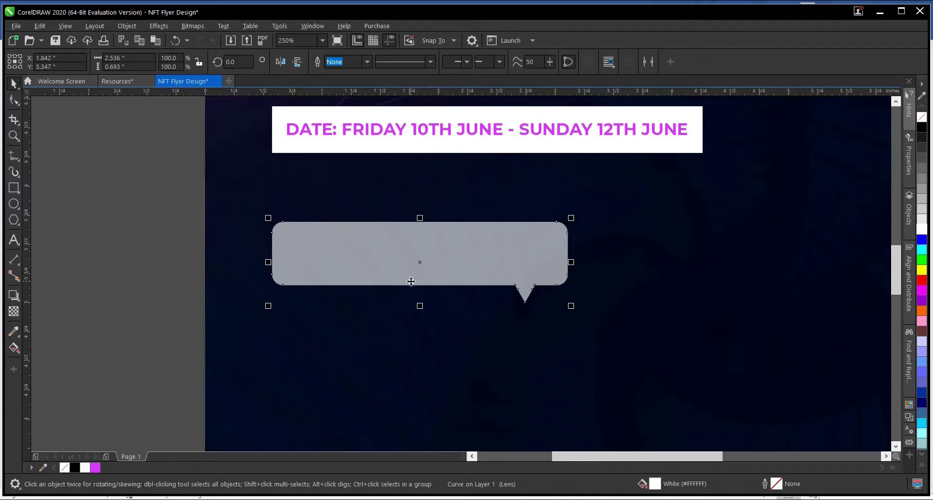
pyautogui.click(15, 353)
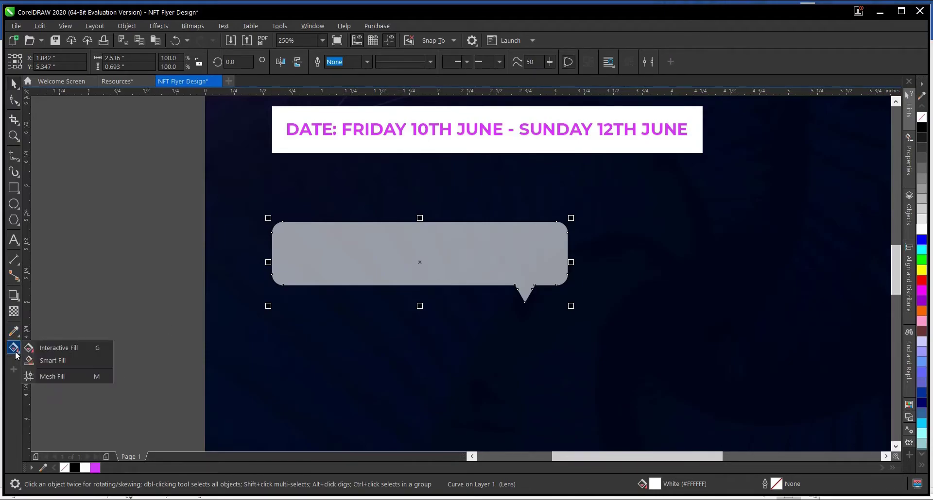
pyautogui.click(51, 346)
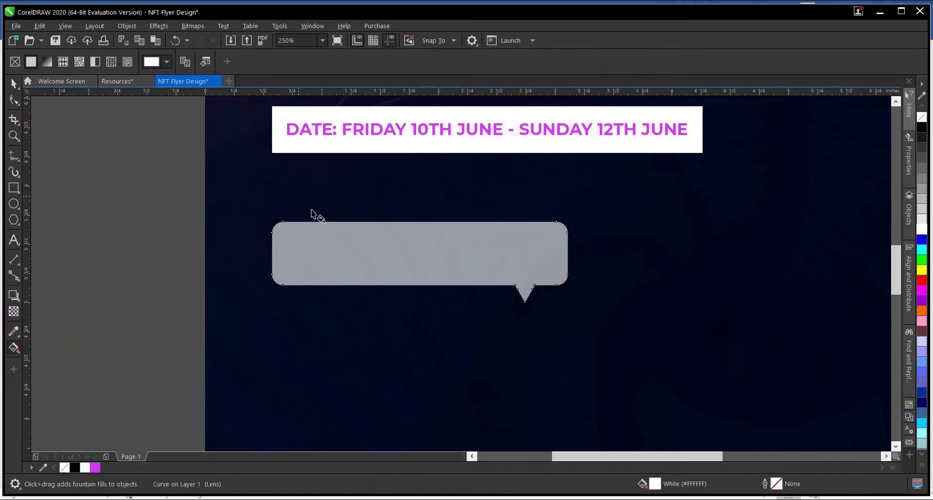
pyautogui.moveTo(298, 195); pyautogui.dragTo(569, 327)
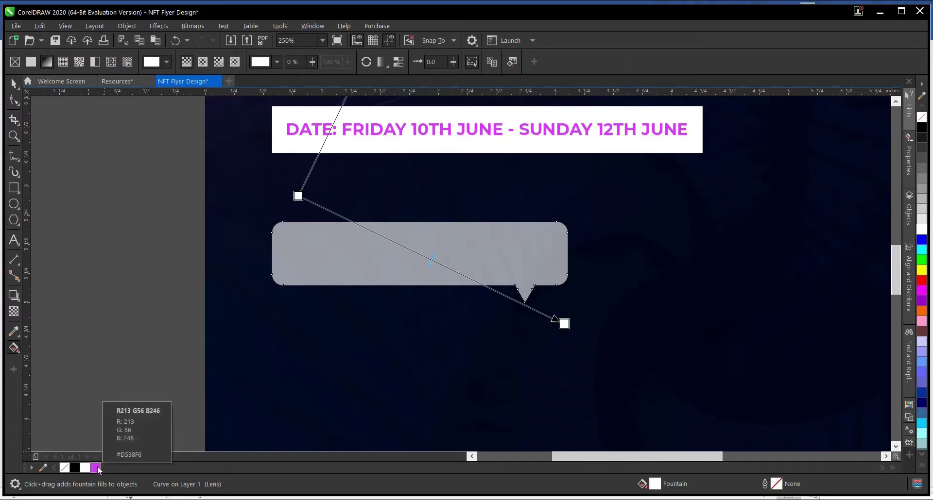
pyautogui.moveTo(97, 469); pyautogui.dragTo(143, 457)
pyautogui.moveTo(439, 370); pyautogui.dragTo(564, 328)
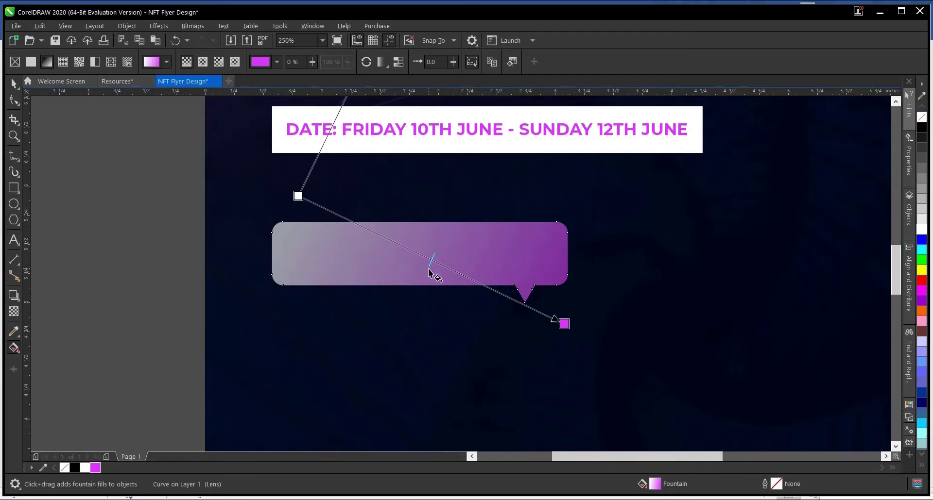
# Shift the speech bubble's gradient midpoint toward the magenta end and move both colour nodes so white spreads further across the shape
pyautogui.moveTo(431, 260); pyautogui.dragTo(484, 286)
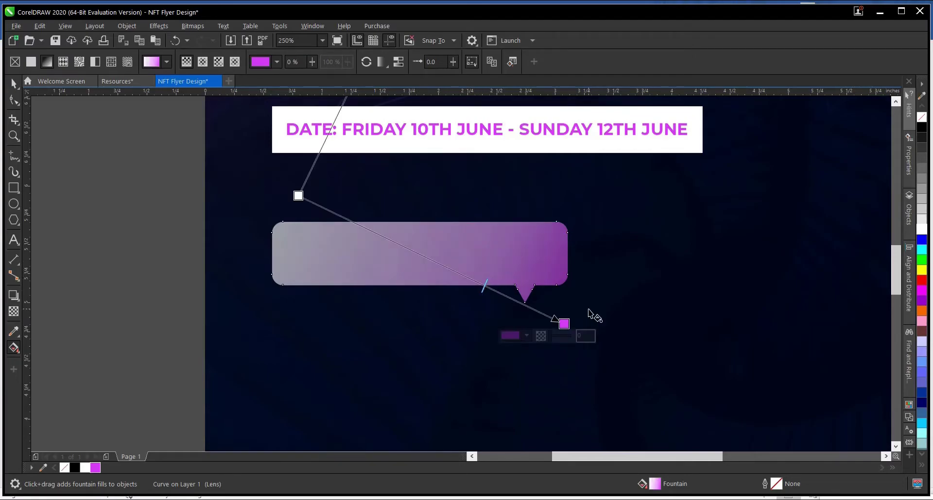
pyautogui.moveTo(564, 324); pyautogui.dragTo(593, 313)
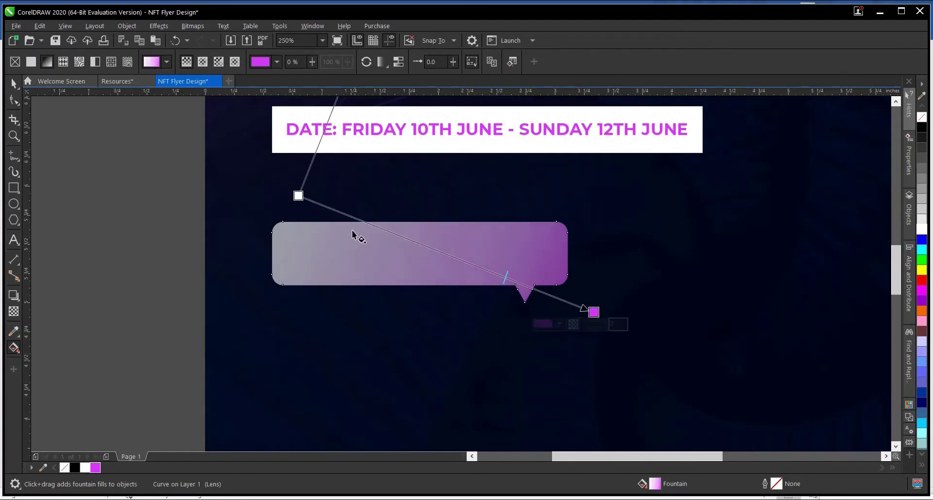
pyautogui.moveTo(298, 196); pyautogui.dragTo(319, 197)
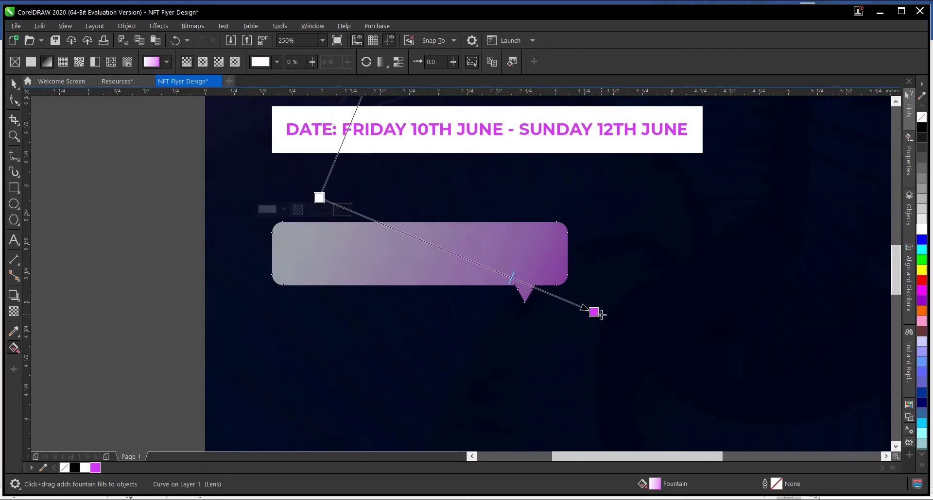
pyautogui.moveTo(593, 312); pyautogui.dragTo(584, 311)
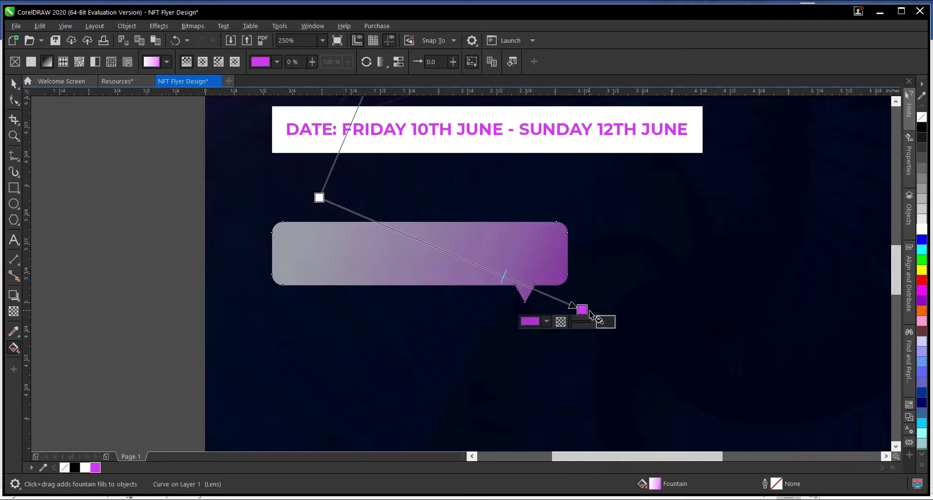
pyautogui.press('space')
pyautogui.scroll(-1, 385, 262)
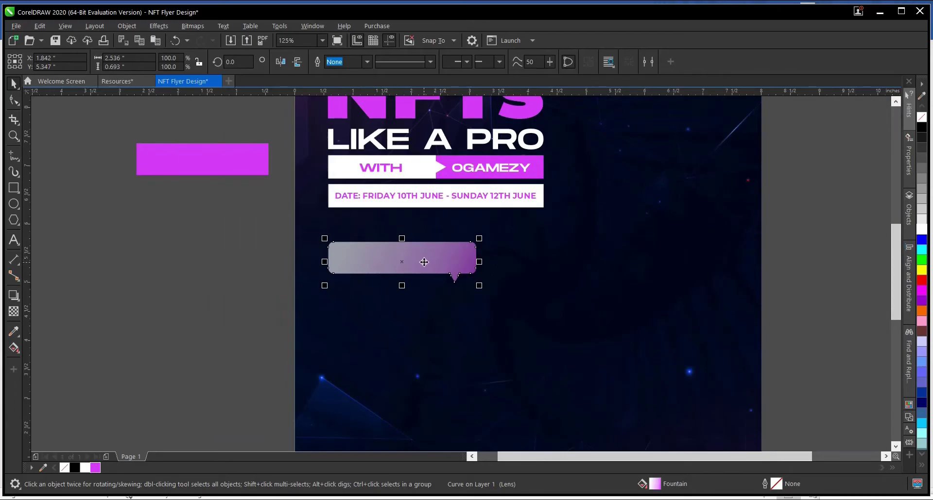
pyautogui.scroll(-1, 424, 262)
pyautogui.scroll(1, 420, 267)
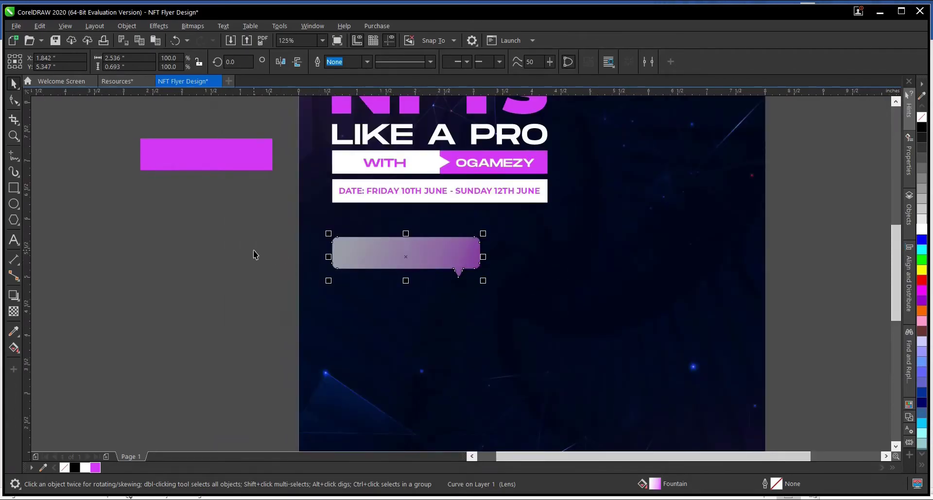
pyautogui.click(253, 253)
pyautogui.click(405, 258)
pyautogui.click(820, 277)
pyautogui.scroll(-1, 423, 274)
pyautogui.scroll(1, 422, 304)
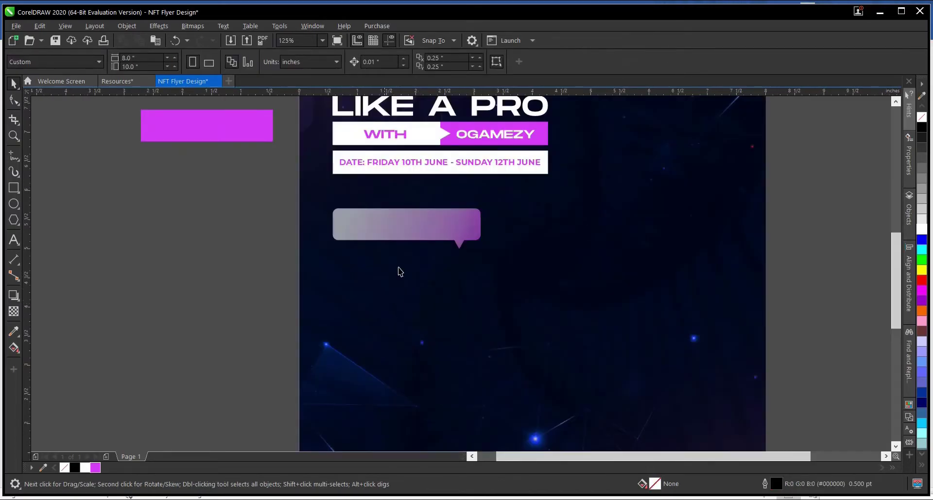
pyautogui.scroll(-1, 399, 271)
# Switch to the Word document and copy the heading "Day 1 (Friday)"
pyautogui.hotkey('alt', 'Tab')
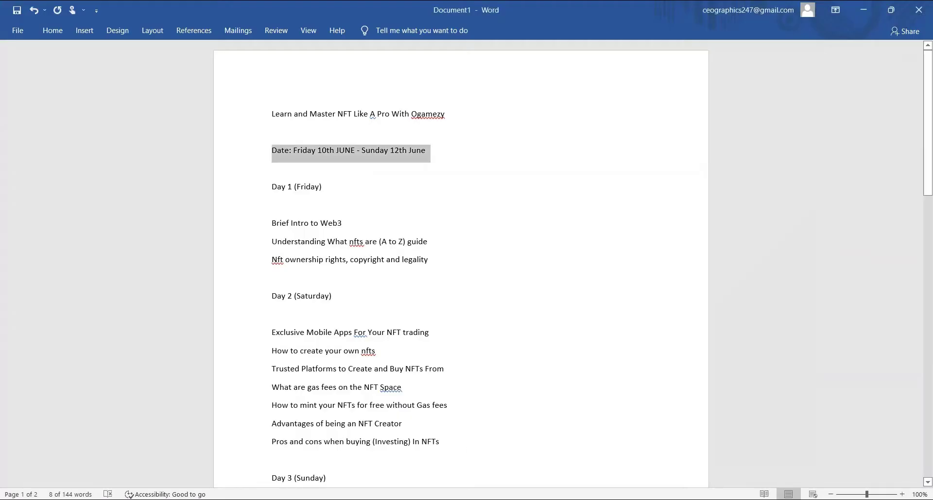
pyautogui.moveTo(270, 187); pyautogui.dragTo(328, 187)
pyautogui.rightClick(314, 188)
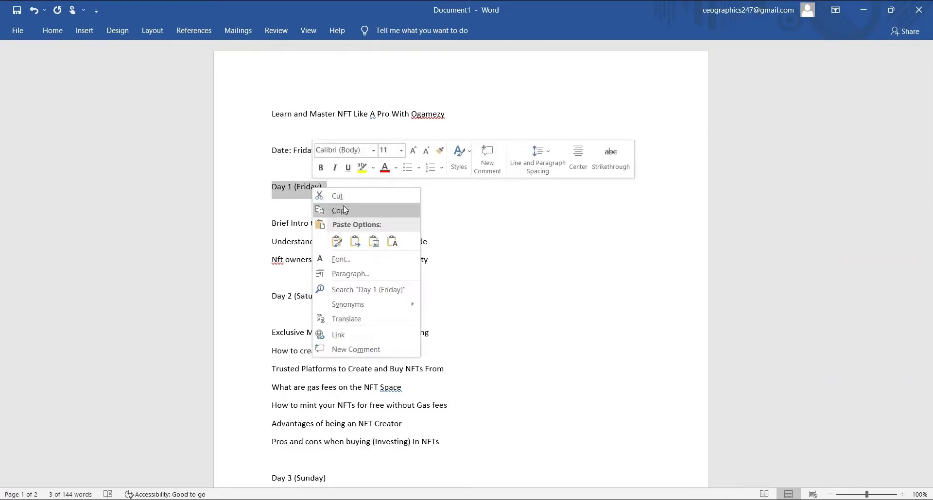
pyautogui.click(343, 207)
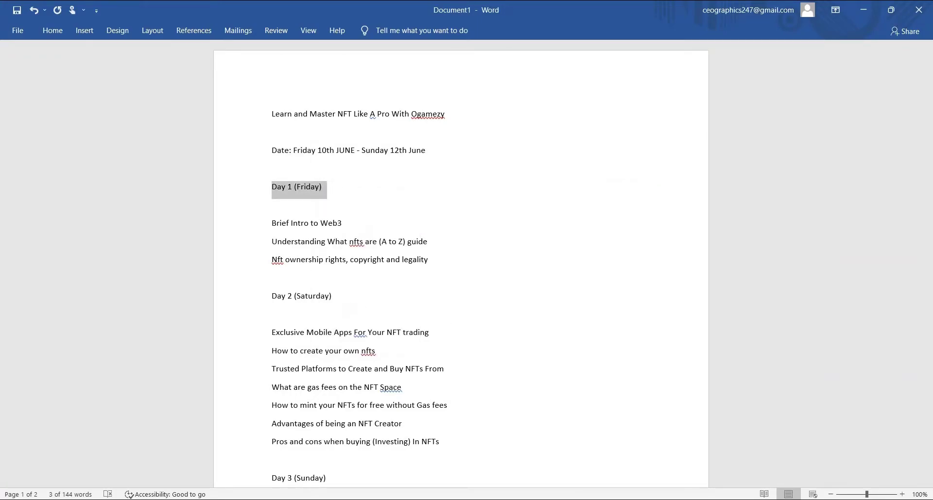
# Return to the CorelDRAW flyer and paste the heading as artistic text beside the page, maintaining fonts and formatting
pyautogui.moveTo(585, 498)
pyautogui.click(647, 458)
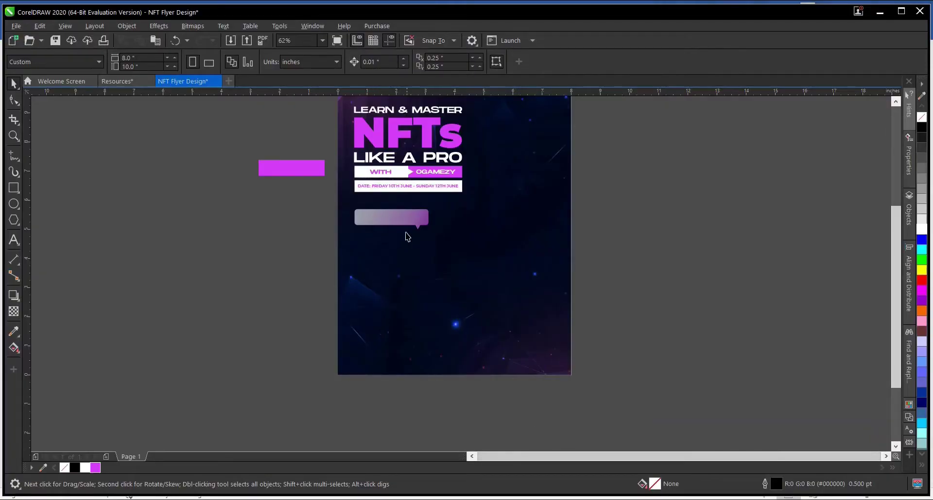
pyautogui.scroll(3, 407, 236)
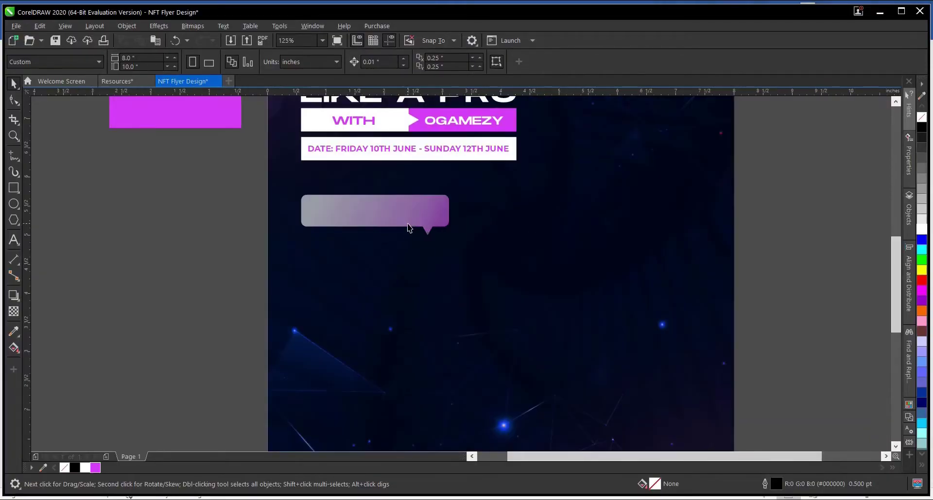
pyautogui.click(14, 239)
pyautogui.click(173, 258)
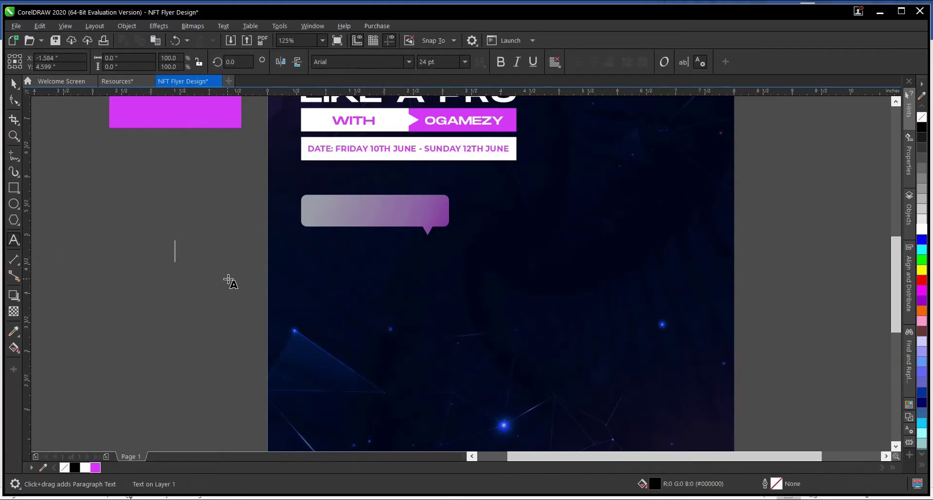
pyautogui.hotkey('ctrl', 'v')
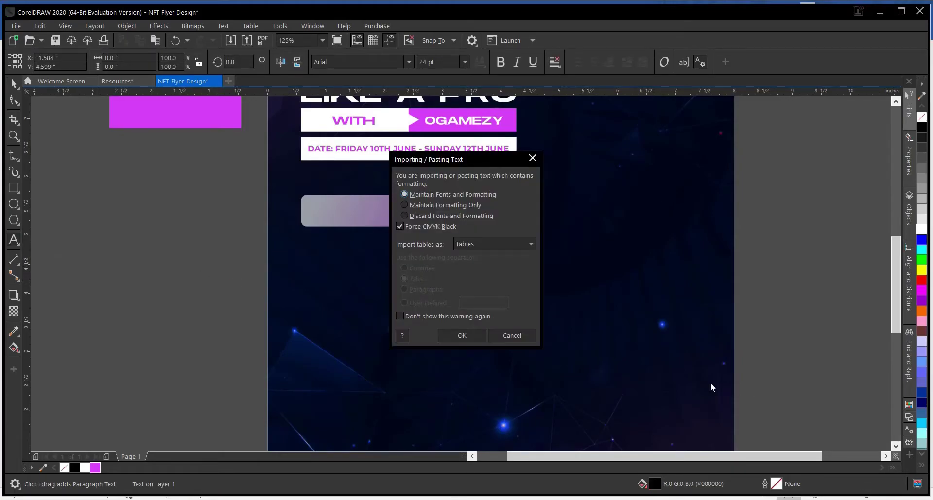
pyautogui.click(462, 336)
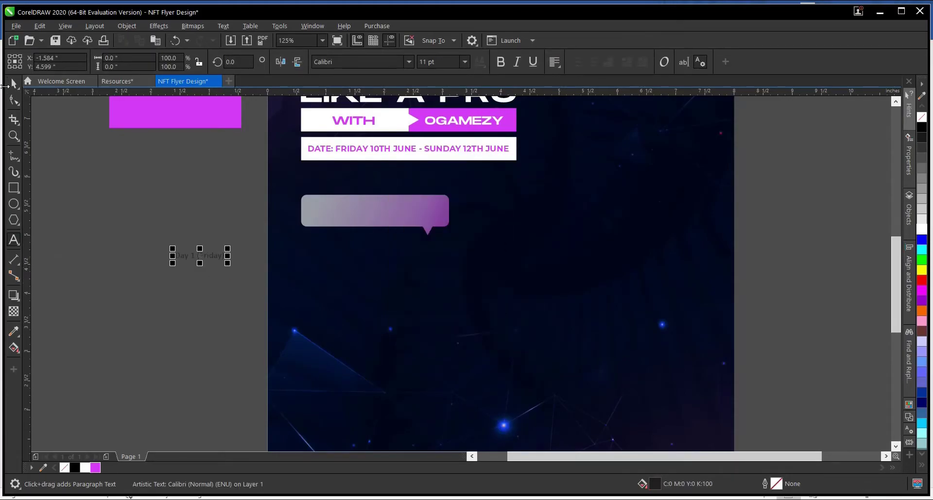
pyautogui.click(12, 83)
# Set the "Day 1 (Friday)" text in Monument Extended Ultrabold and fill it with black
pyautogui.scroll(2, 197, 249)
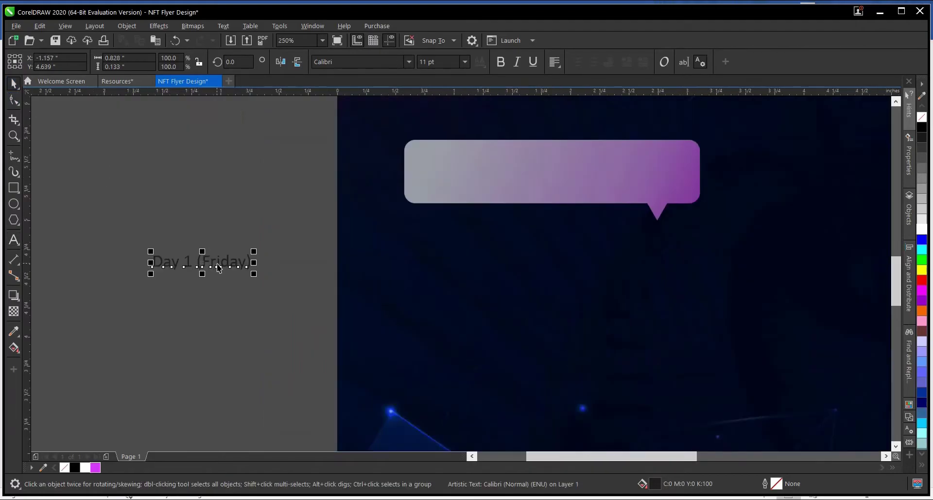
pyautogui.click(409, 62)
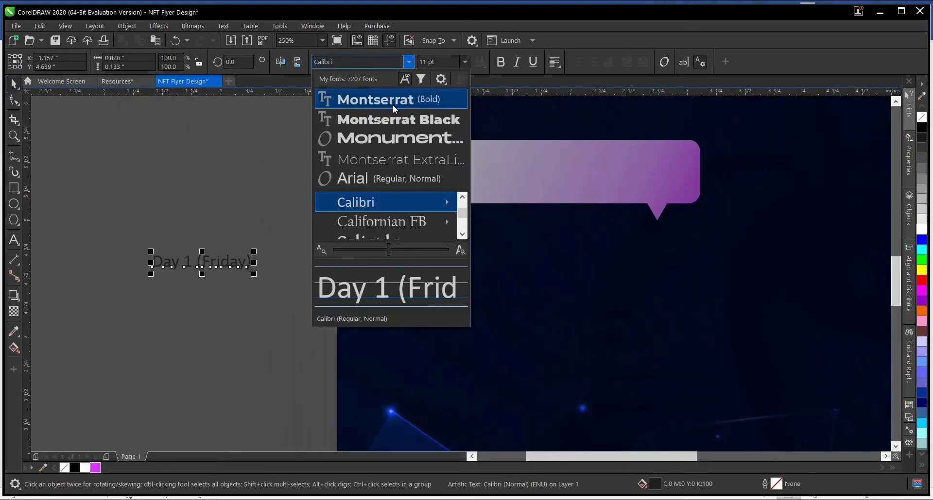
pyautogui.click(391, 138)
pyautogui.click(409, 62)
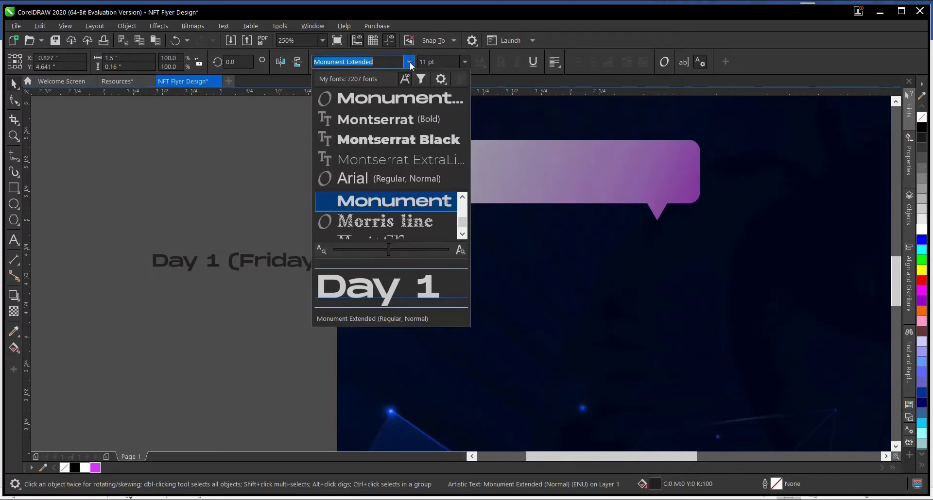
pyautogui.moveTo(409, 202)
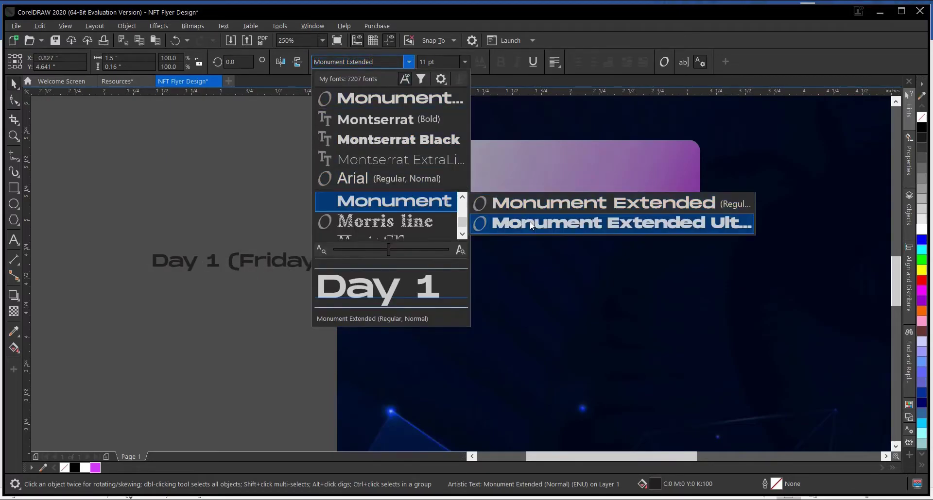
pyautogui.click(566, 225)
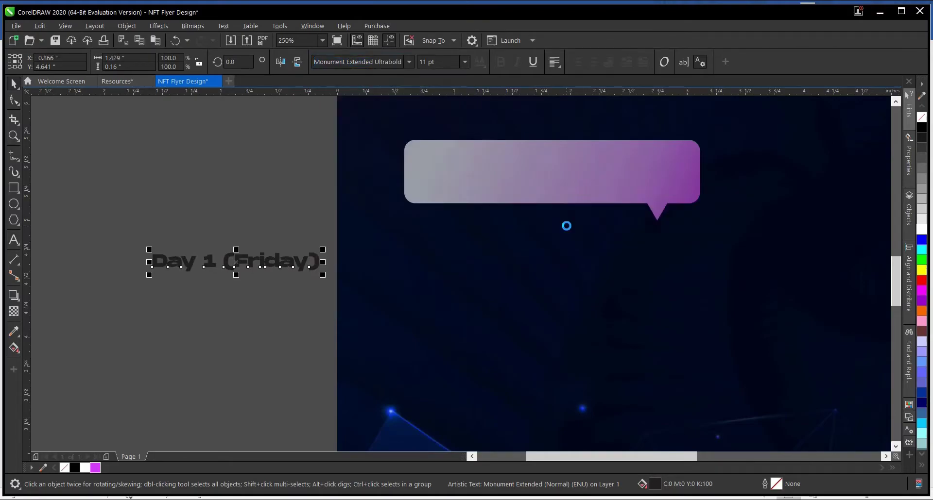
pyautogui.click(75, 467)
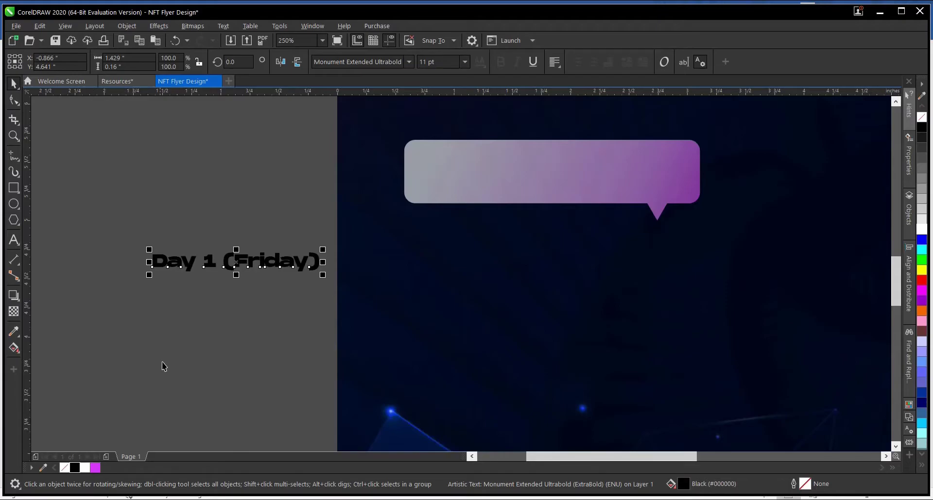
# Place the "Day 1 (Friday)" text in the middle of the speech bubble and fill it with white
pyautogui.scroll(-2, 164, 365)
pyautogui.moveTo(198, 311); pyautogui.dragTo(352, 266)
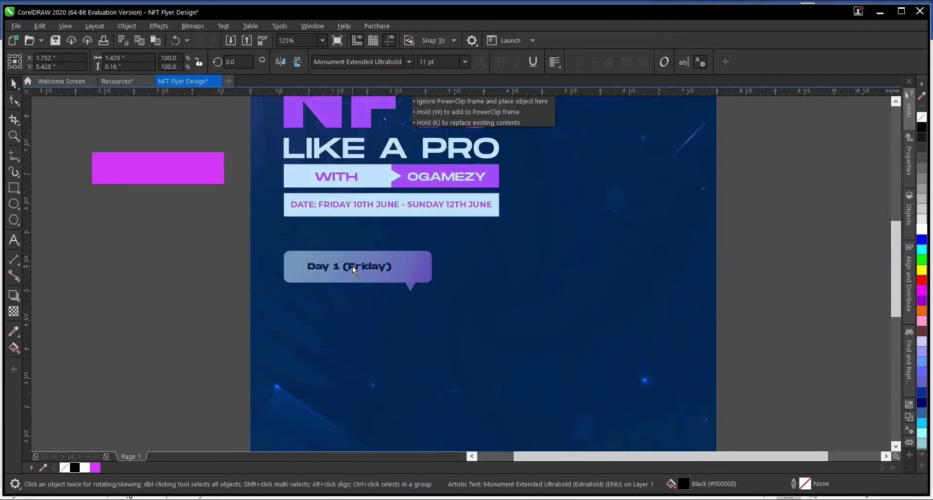
pyautogui.scroll(2, 334, 275)
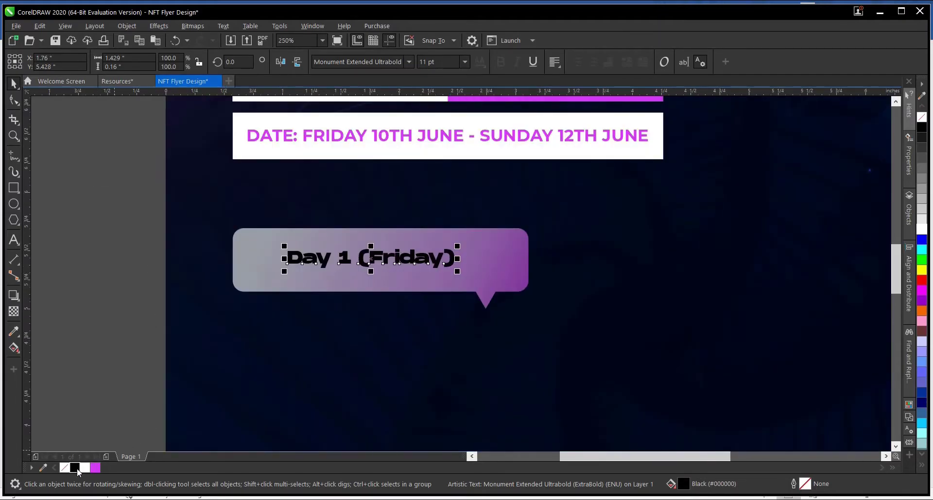
pyautogui.click(85, 468)
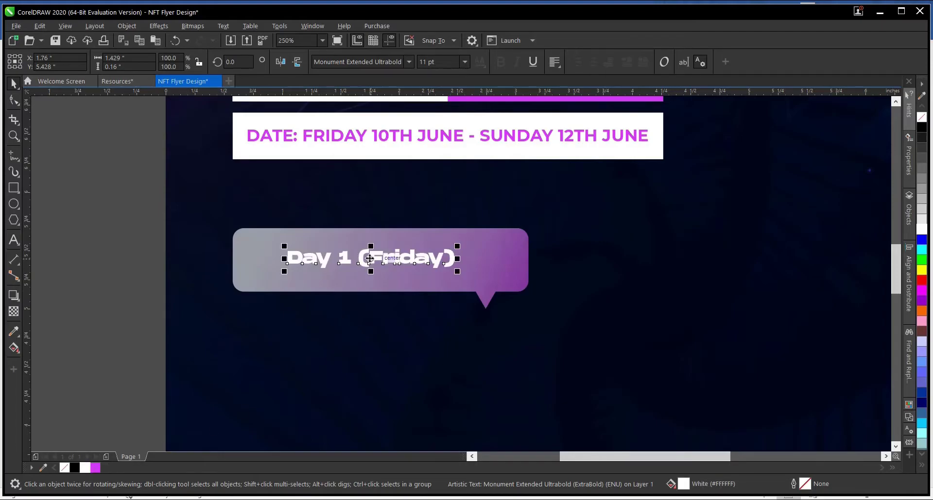
pyautogui.moveTo(374, 259)
pyautogui.mouseDown()
pyautogui.moveTo(368, 263)
pyautogui.moveTo(376, 260)
pyautogui.mouseUp()
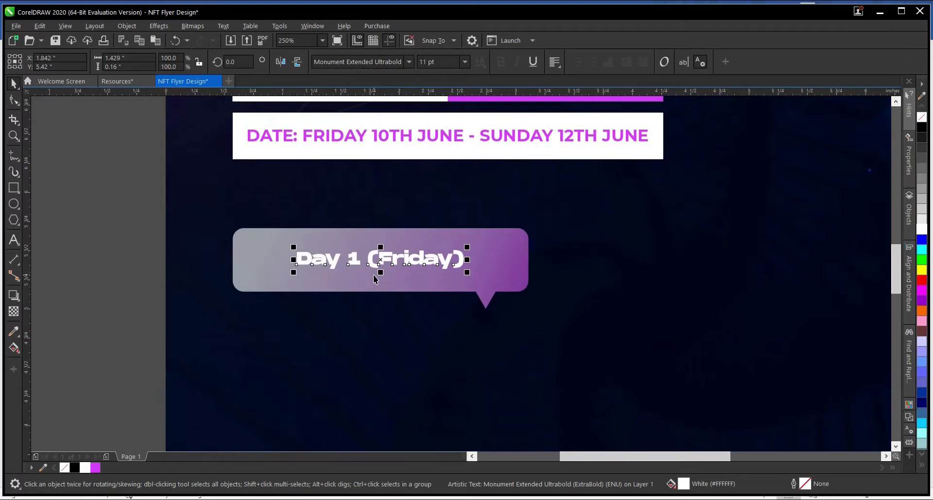
pyautogui.scroll(-2, 374, 281)
pyautogui.scroll(2, 366, 282)
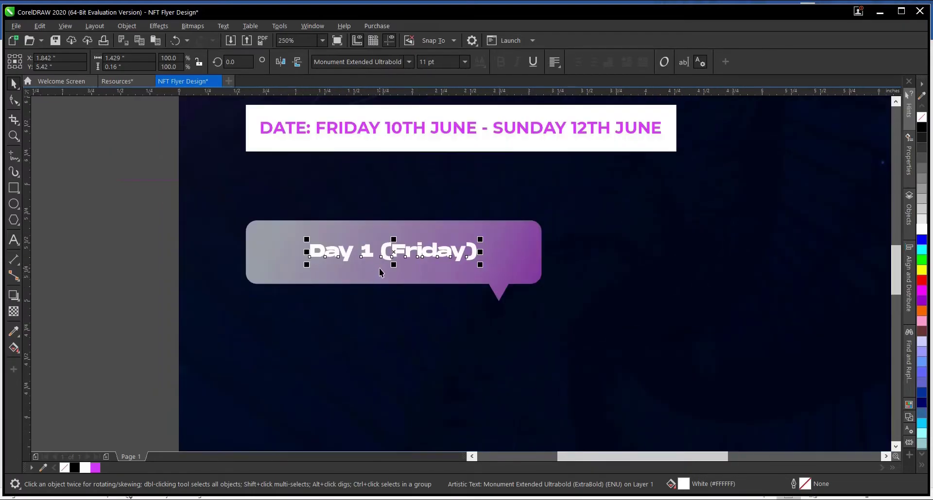
# Try to align the text with the speech bubble's vertical centre
pyautogui.keyDown('shift'); pyautogui.click(380, 272); pyautogui.keyUp('shift')
pyautogui.press('e')
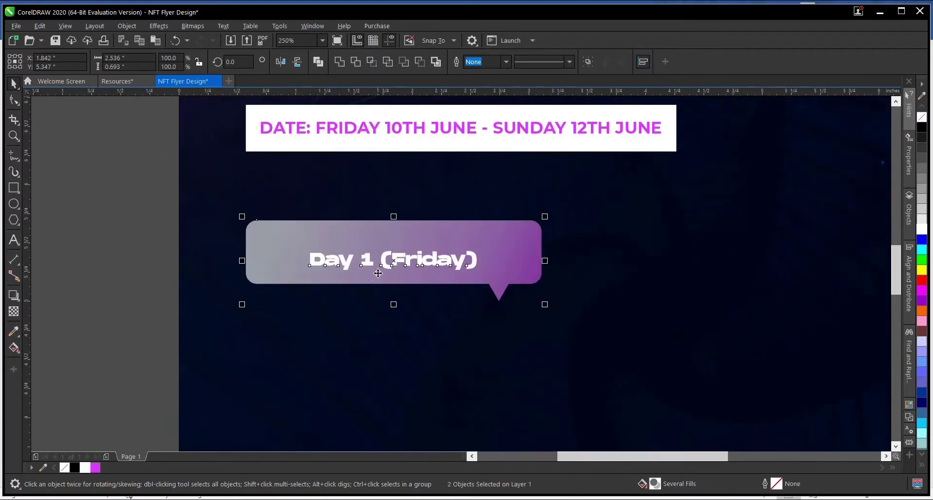
pyautogui.click(171, 301)
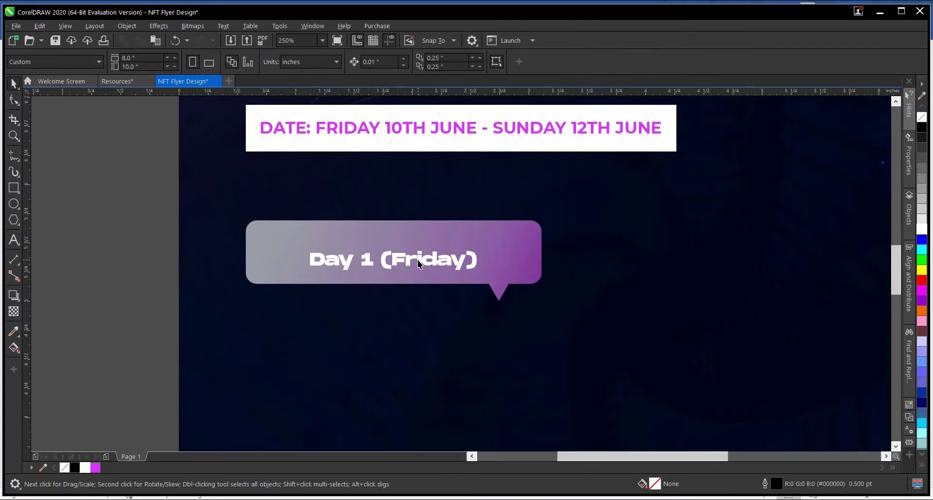
# Move the "Day 1 (Friday)" text up to the middle of the bubble's rounded body, slightly toward its white end
pyautogui.moveTo(418, 261); pyautogui.dragTo(418, 251)
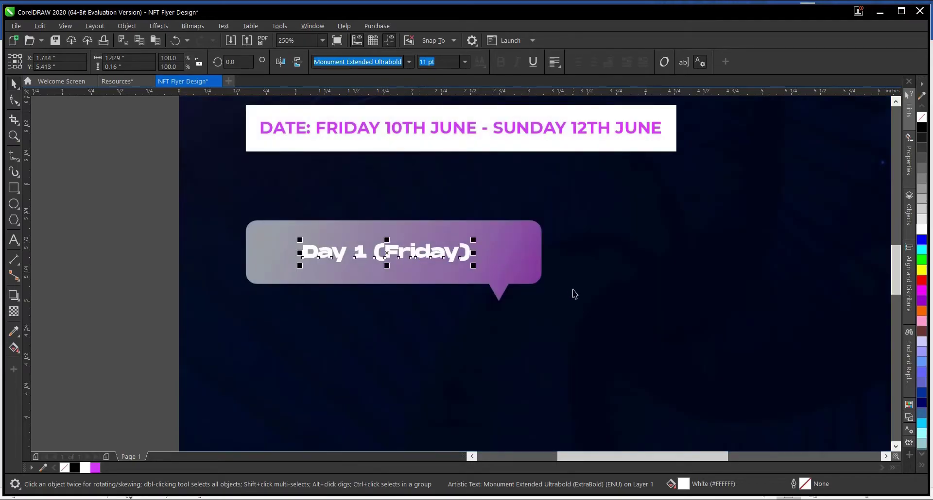
pyautogui.scroll(-1, 333, 248)
pyautogui.scroll(1, 314, 259)
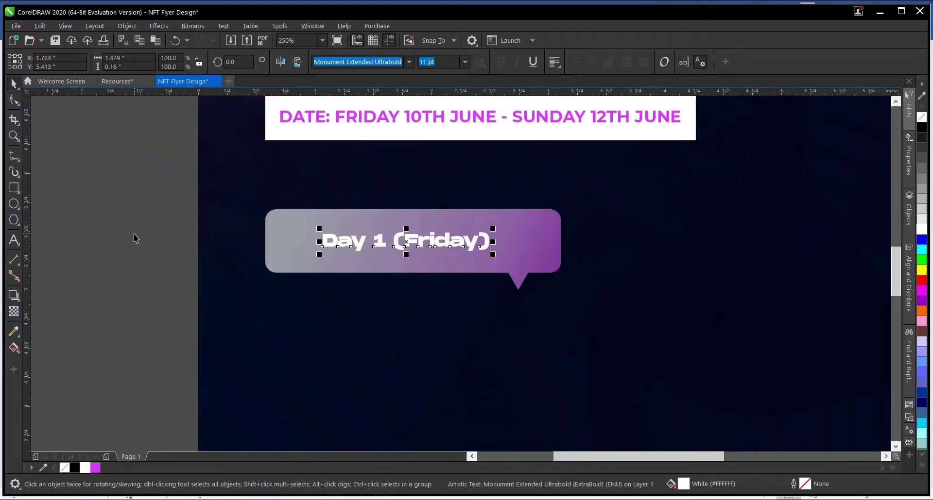
pyautogui.click(133, 234)
pyautogui.scroll(-2, 231, 231)
pyautogui.moveTo(171, 210); pyautogui.dragTo(415, 267)
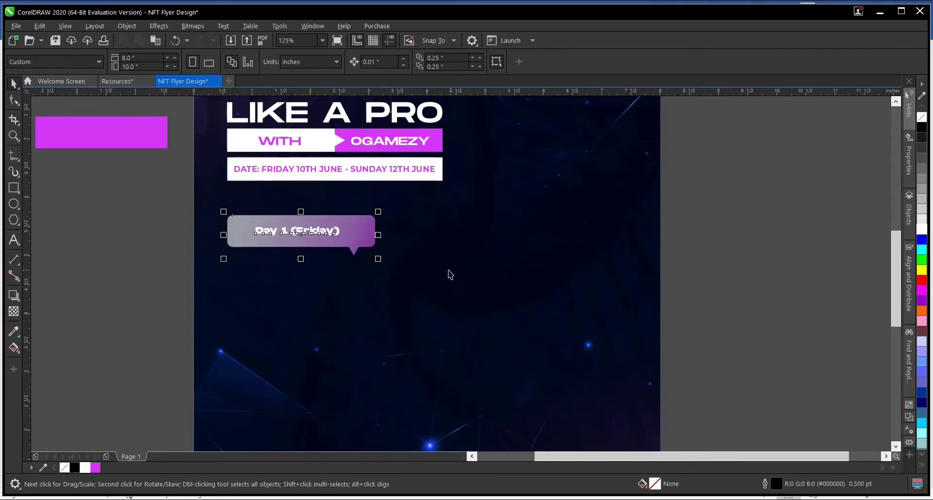
pyautogui.scroll(-2, 486, 254)
pyautogui.scroll(2, 363, 281)
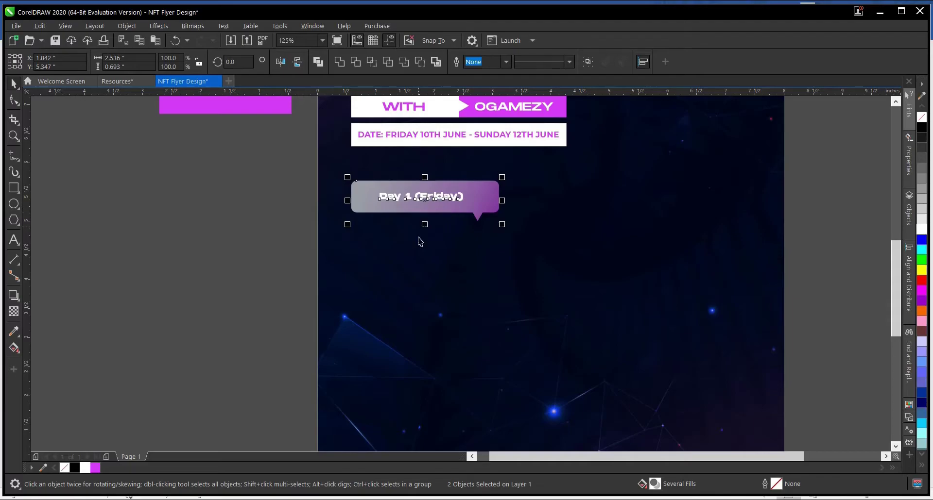
pyautogui.scroll(-2, 420, 242)
pyautogui.scroll(2, 432, 233)
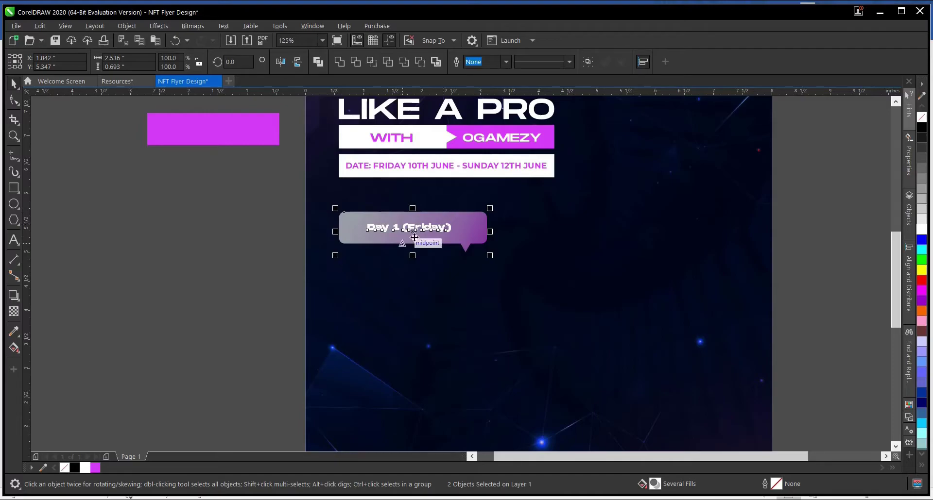
pyautogui.moveTo(839, 495); pyautogui.dragTo(838, 498)
pyautogui.click(839, 498)
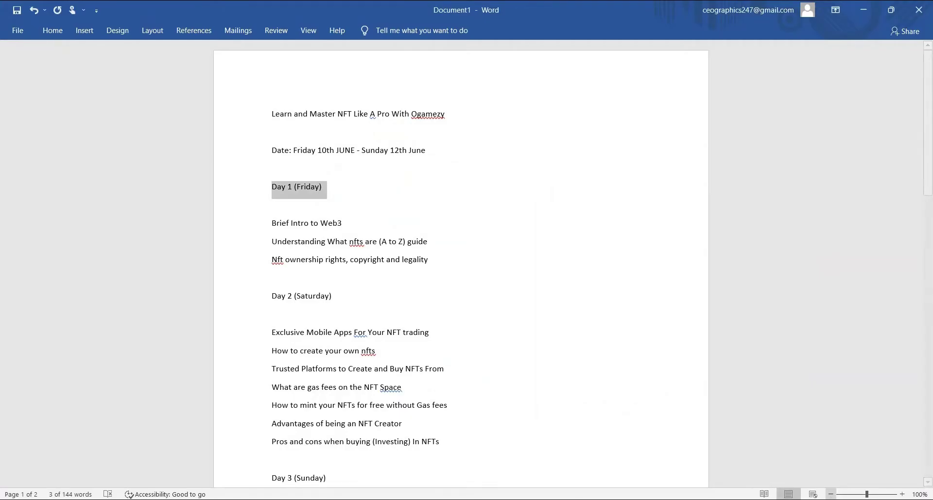
# Return to CorelDRAW and set the "Day 1 (Friday)" text size to 12 pt
pyautogui.hotkey('alt', 'Tab')
pyautogui.press('Escape')
pyautogui.click(398, 228)
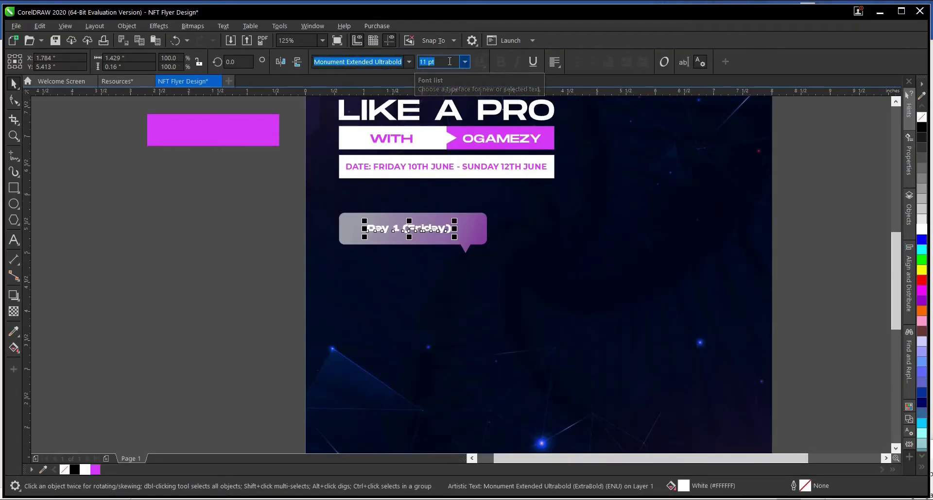
pyautogui.click(465, 62)
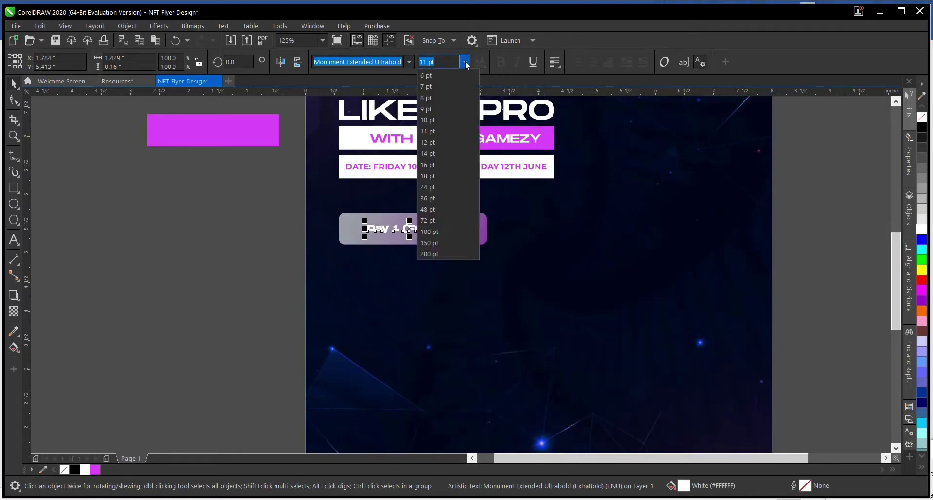
pyautogui.click(439, 144)
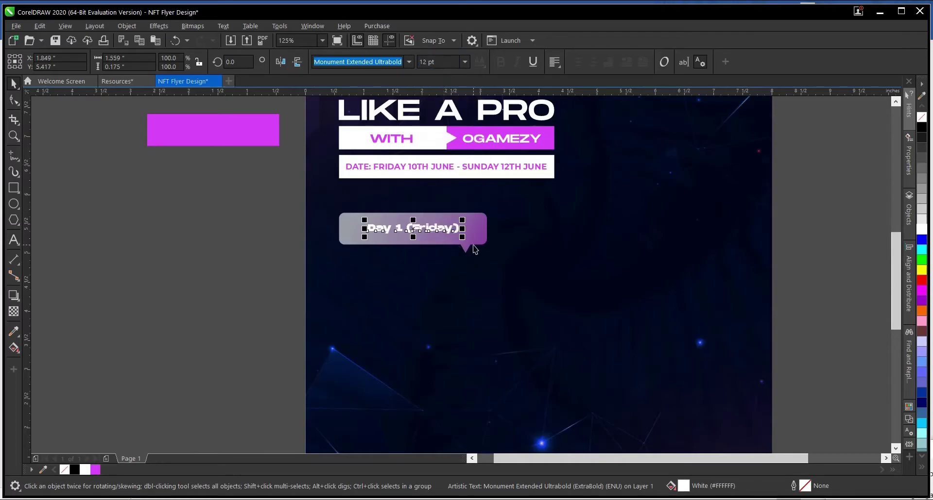
# Centre the "Day 1 (Friday)" text on the speech bubble, then raise it slightly to the middle of the rounded body
pyautogui.scroll(2, 461, 237)
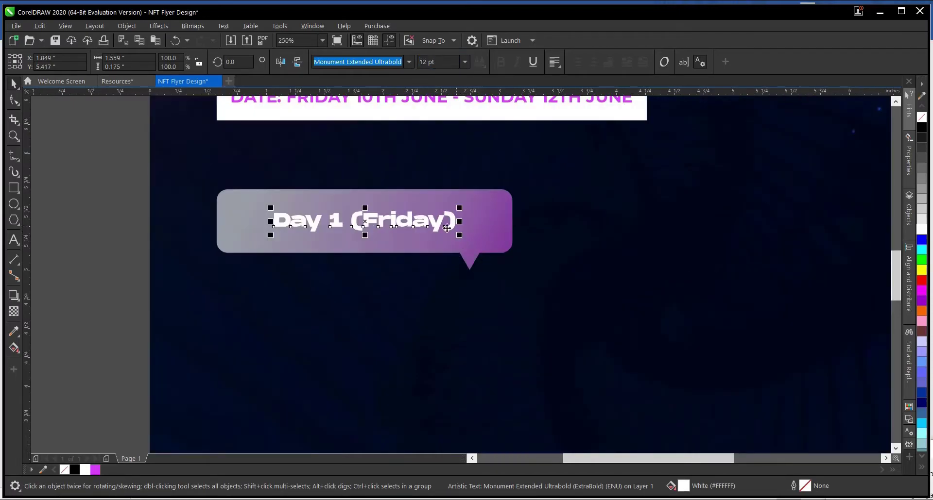
pyautogui.keyDown('shift'); pyautogui.click(415, 200); pyautogui.keyUp('shift')
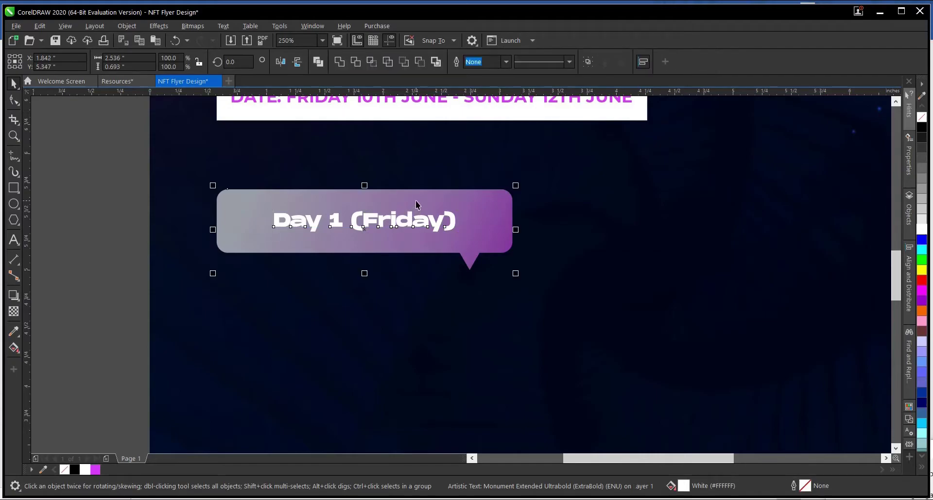
pyautogui.press('e')
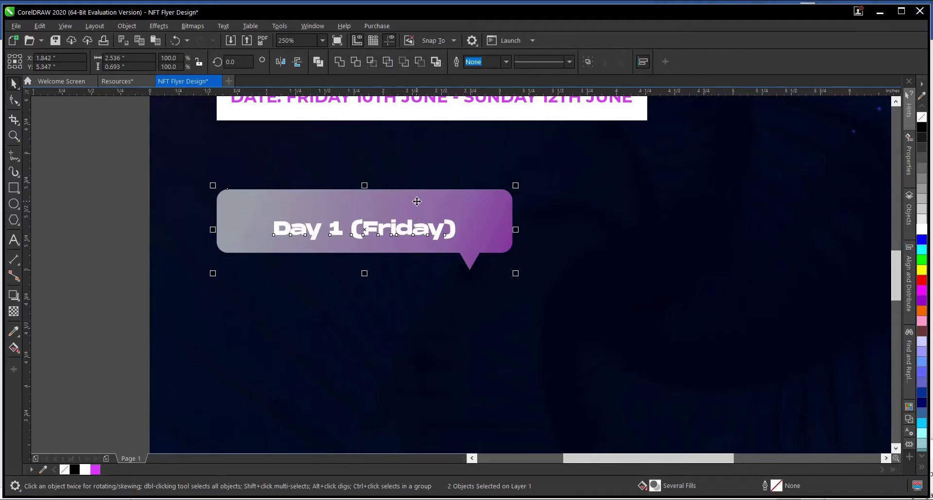
pyautogui.press('c')
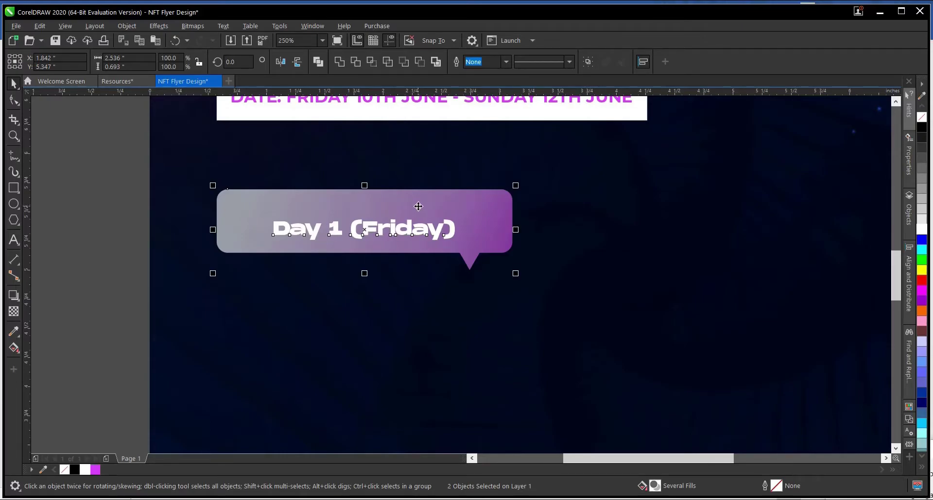
pyautogui.scroll(-2, 410, 235)
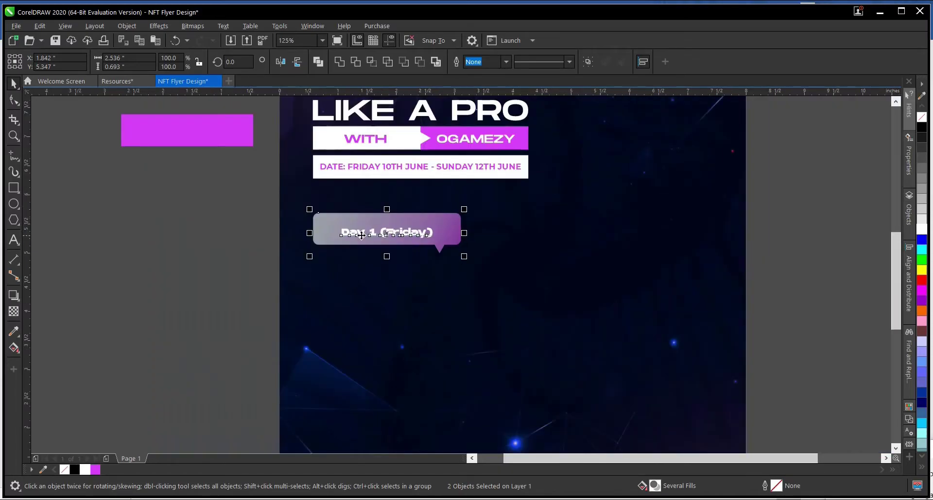
pyautogui.scroll(2, 381, 232)
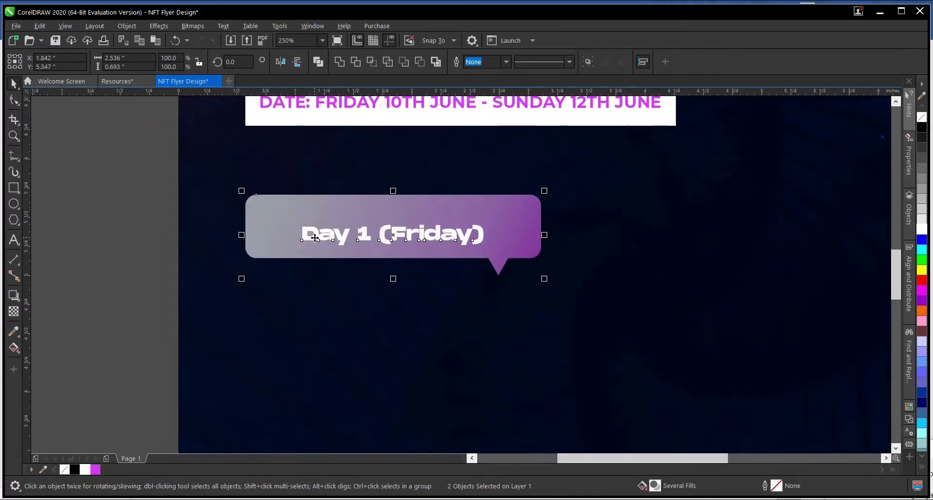
pyautogui.click(103, 256)
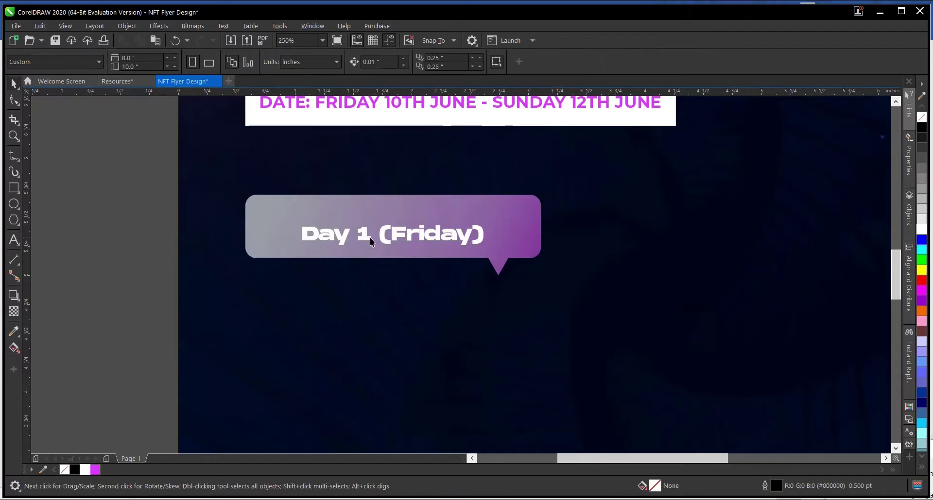
pyautogui.moveTo(384, 236); pyautogui.dragTo(381, 232)
pyautogui.scroll(-3, 306, 270)
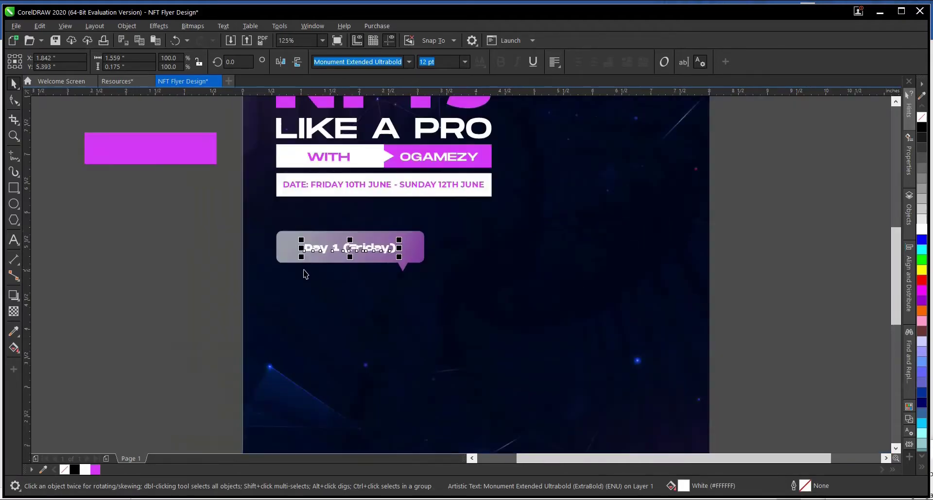
# Duplicate the Day 1 bubble with its text to the right, level with the original
pyautogui.moveTo(180, 232); pyautogui.dragTo(485, 312)
pyautogui.scroll(-3, 352, 306)
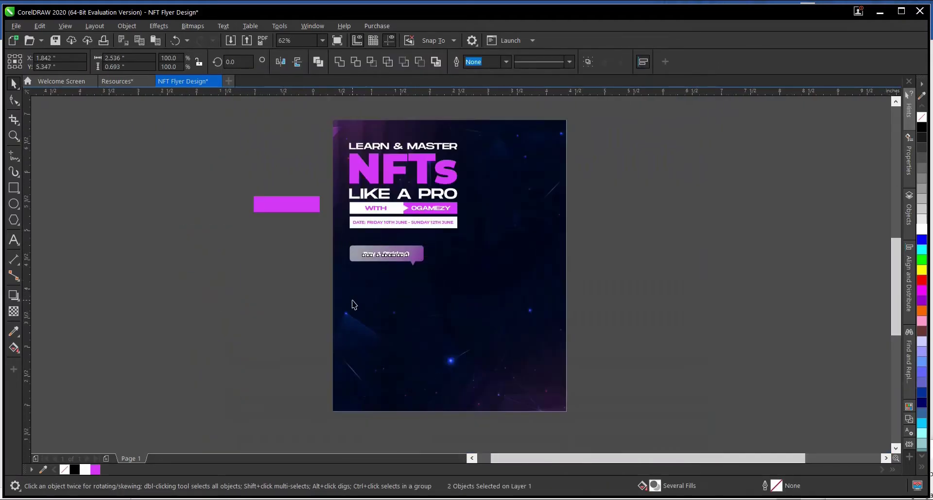
pyautogui.scroll(3, 430, 229)
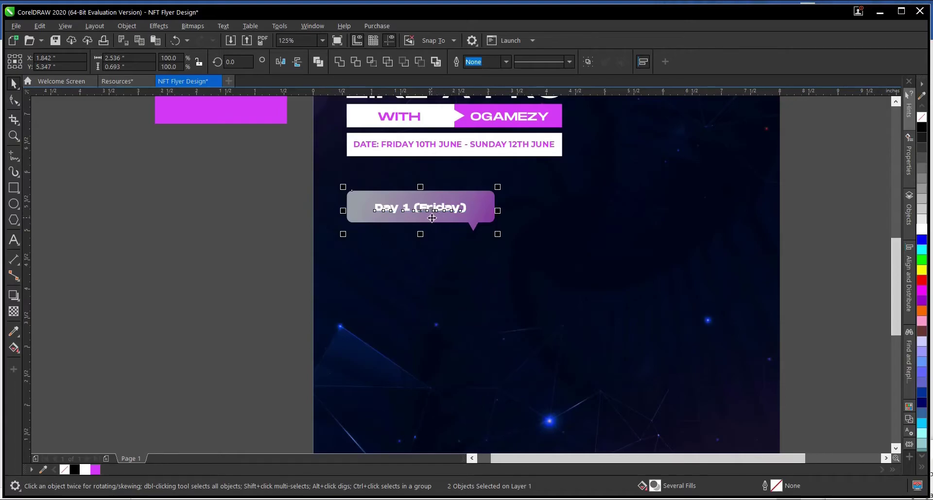
pyautogui.scroll(-1, 382, 241)
pyautogui.scroll(1, 466, 229)
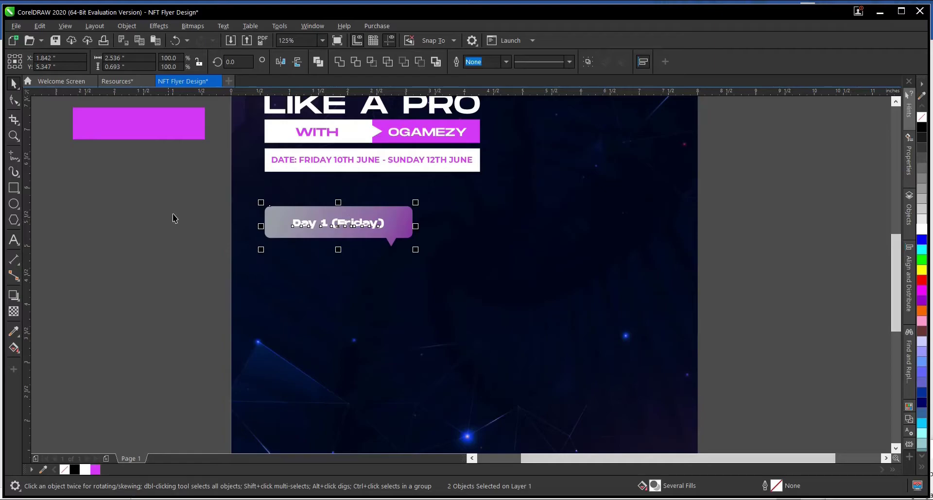
pyautogui.moveTo(173, 197); pyautogui.dragTo(460, 274)
pyautogui.moveTo(357, 233); pyautogui.dragTo(570, 238)
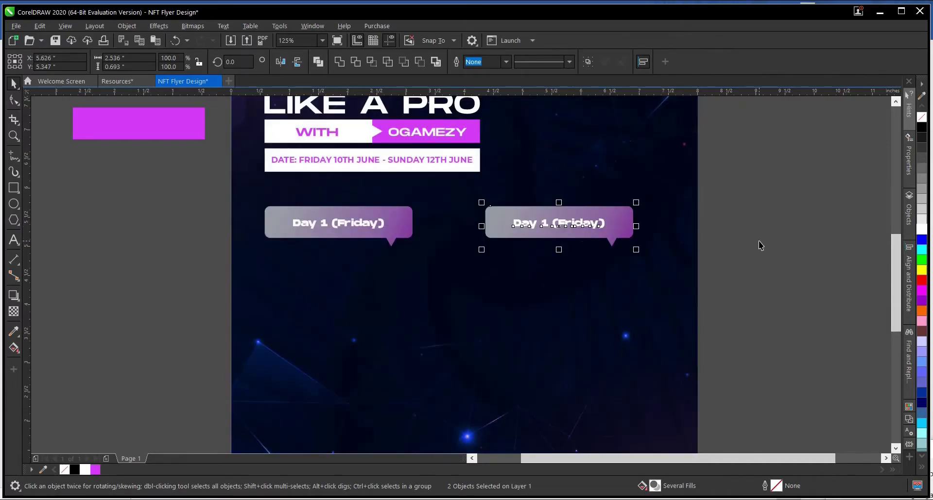
pyautogui.click(706, 245)
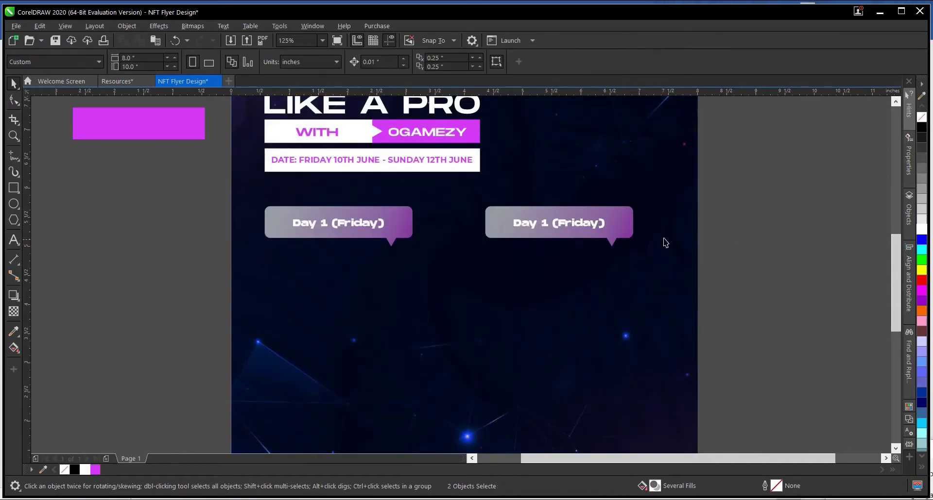
# Change the text in the duplicated bubble to "Day 2 (Saturday)"
pyautogui.click(556, 225)
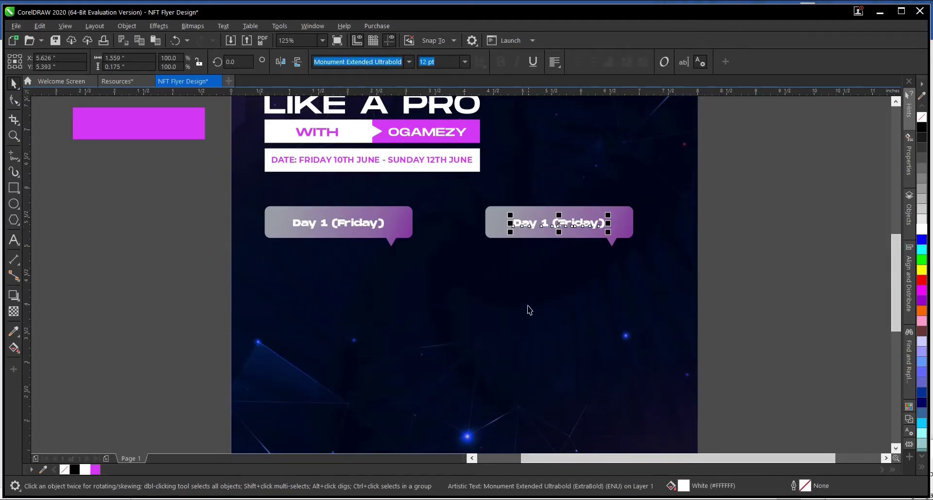
pyautogui.scroll(2, 556, 229)
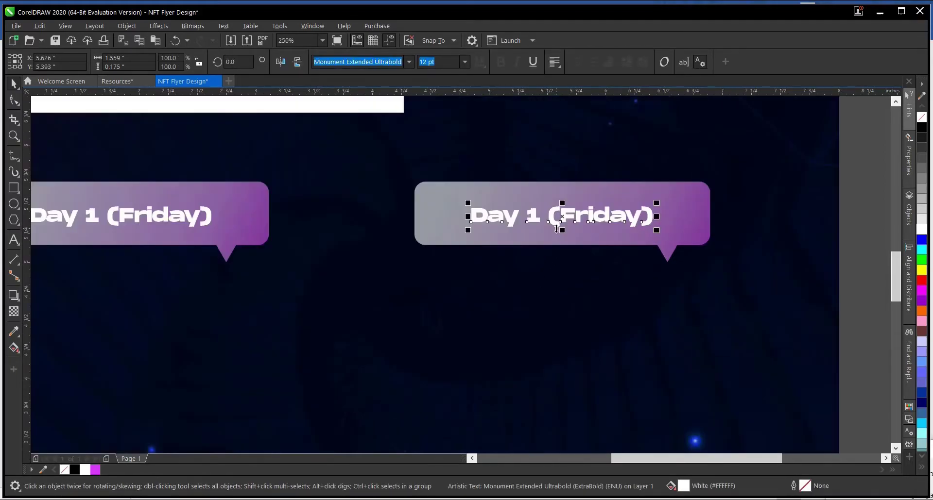
pyautogui.click(14, 239)
pyautogui.click(524, 216)
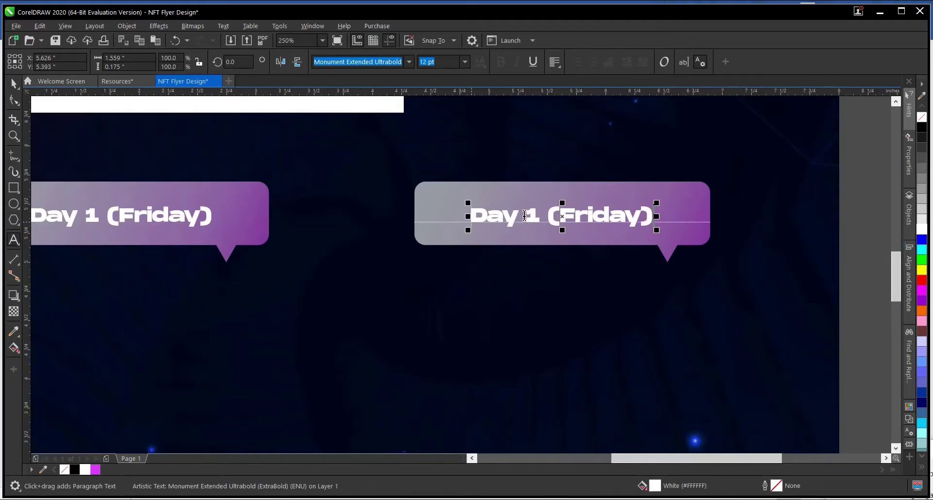
pyautogui.moveTo(524, 215); pyautogui.dragTo(644, 218)
pyautogui.write('2 (')
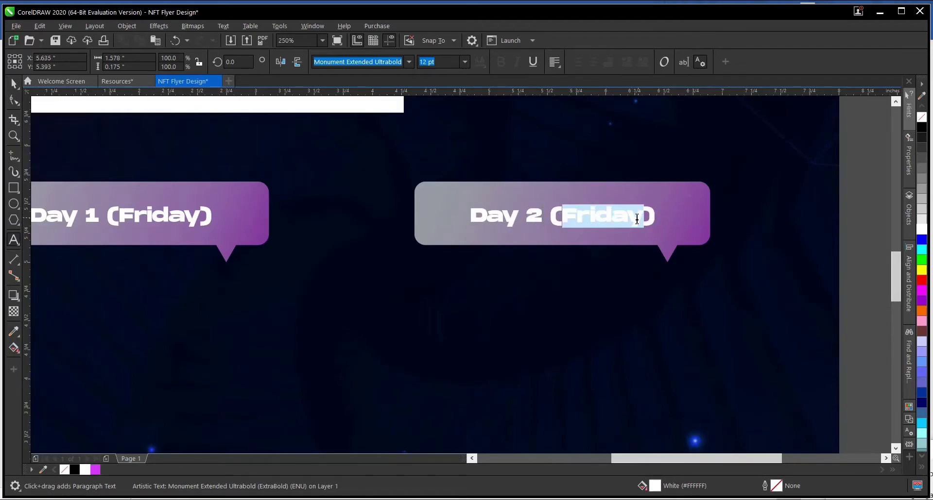
pyautogui.write('Sat')
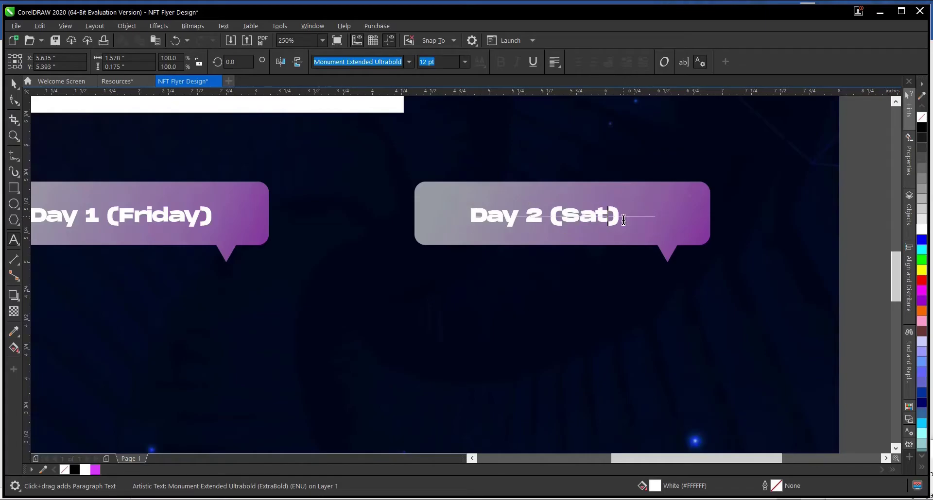
pyautogui.write('urday')
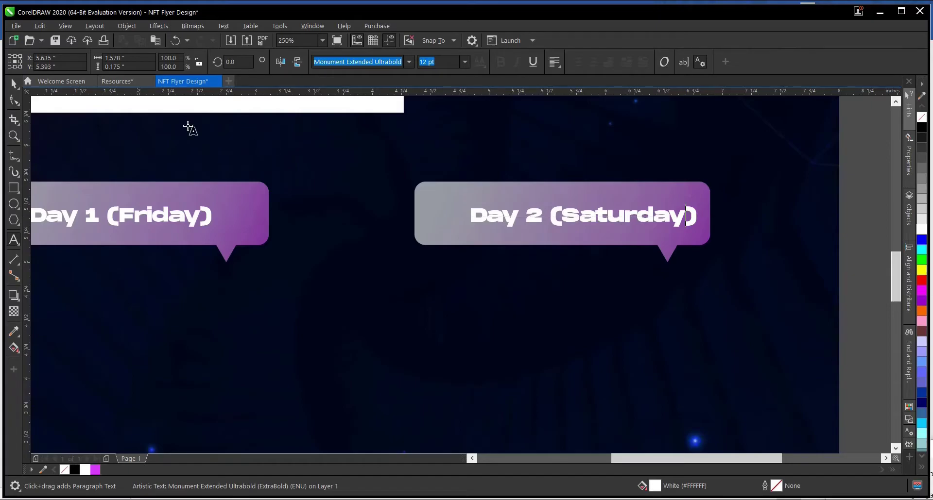
# Shift the "Day 2 (Saturday)" text slightly left, keeping it level, toward the middle of its bubble
pyautogui.click(14, 84)
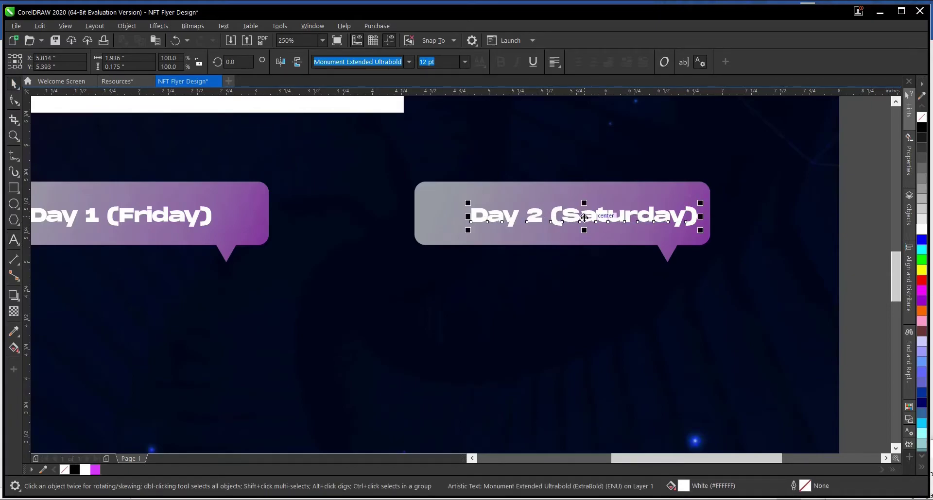
pyautogui.moveTo(589, 221); pyautogui.dragTo(573, 217)
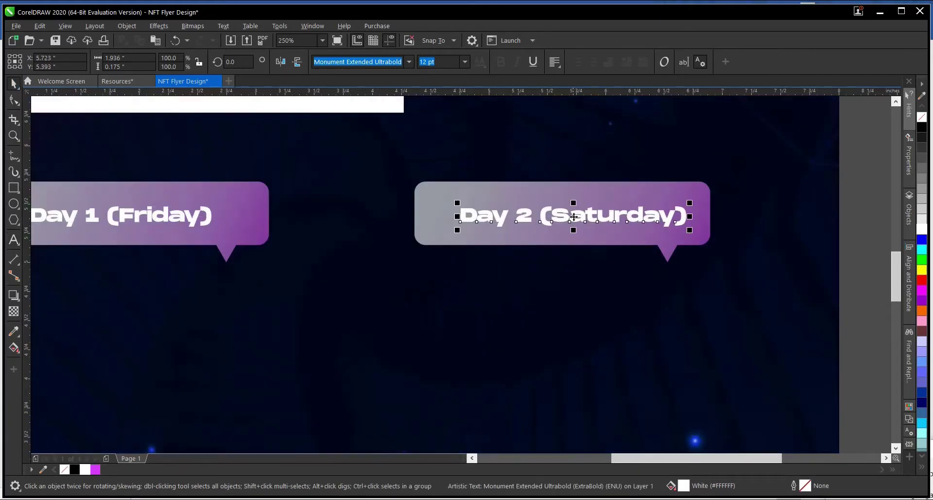
pyautogui.scroll(-3, 573, 217)
pyautogui.click(738, 217)
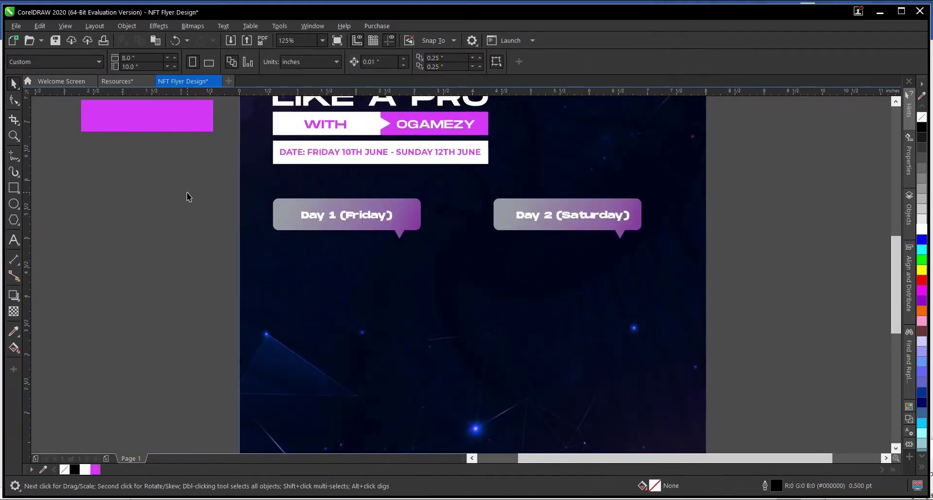
# Duplicate both bubbles with their texts as a second row about 2.26 inches below the first
pyautogui.moveTo(187, 184); pyautogui.dragTo(737, 269)
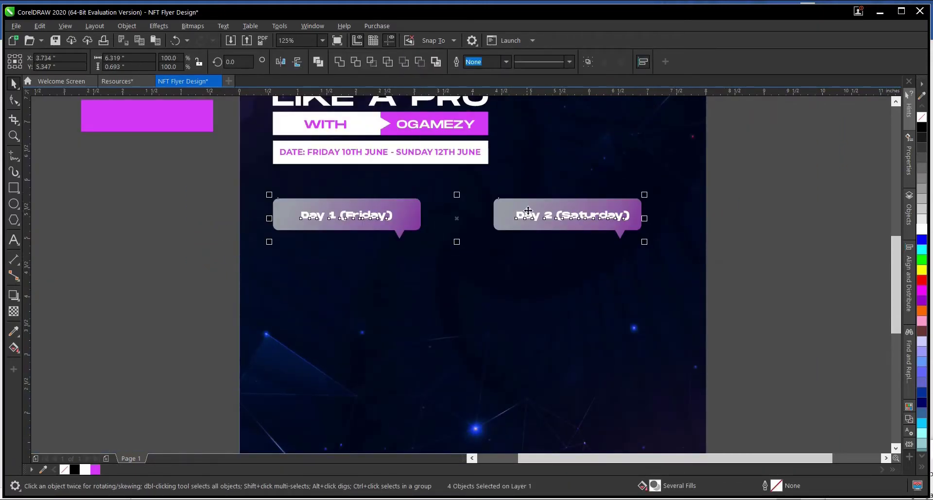
pyautogui.moveTo(528, 210); pyautogui.dragTo(540, 401)
pyautogui.rightClick(540, 401)
pyautogui.scroll(-1, 510, 253)
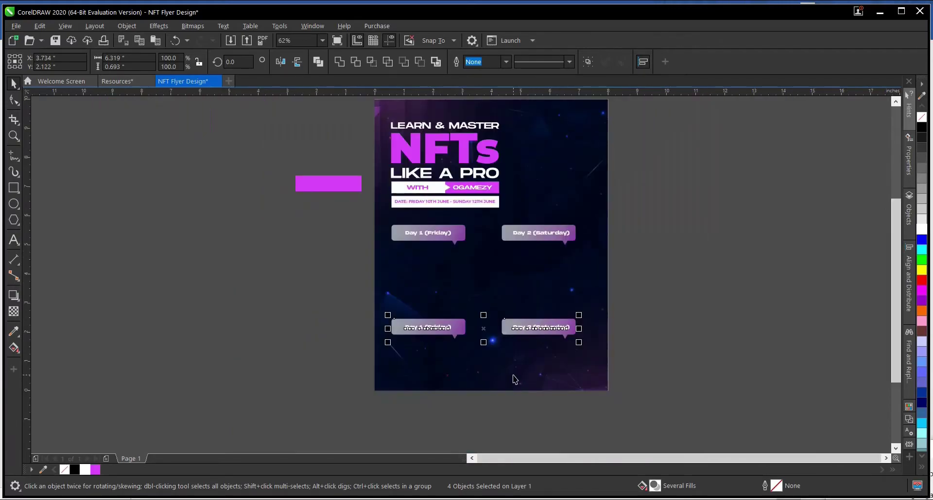
pyautogui.scroll(1, 523, 355)
pyautogui.moveTo(554, 291); pyautogui.dragTo(561, 239)
pyautogui.click(785, 256)
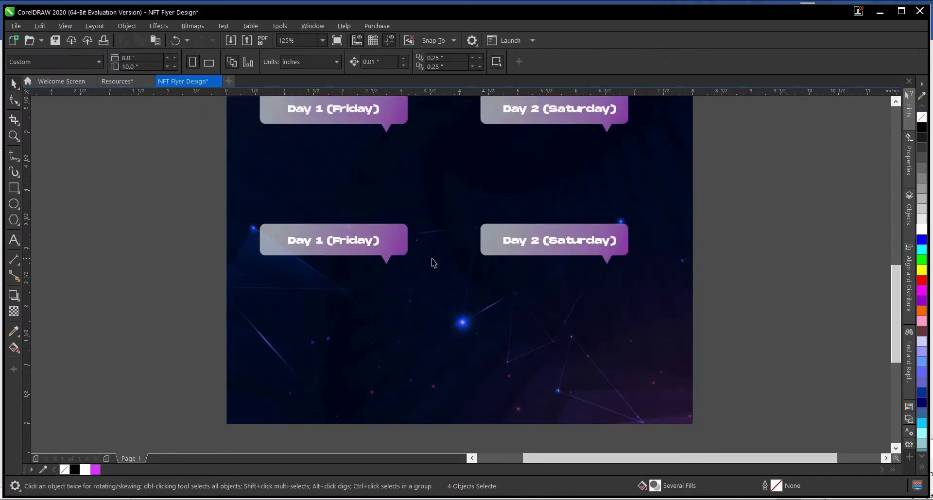
# Change the "Day 1 (Friday)" text in the second row's bubble to "Day 3 (Sunday)"
pyautogui.scroll(1, 374, 241)
pyautogui.click(365, 240)
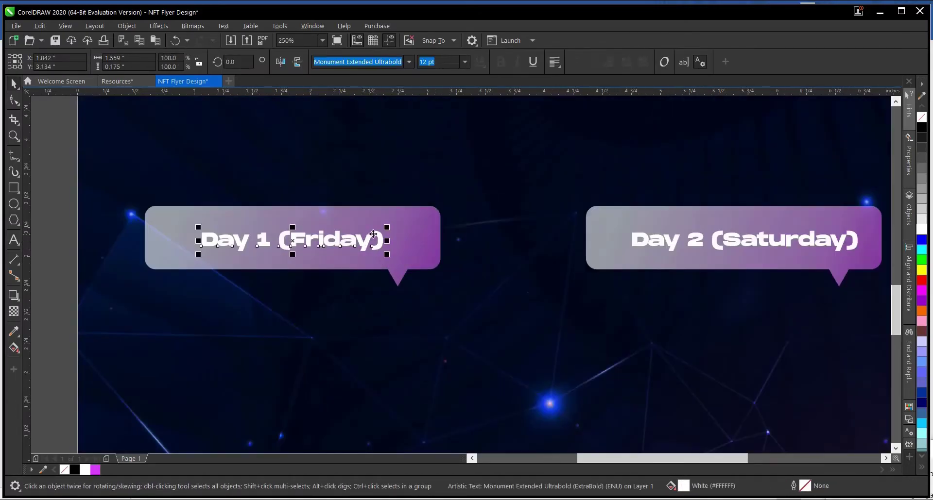
pyautogui.click(14, 240)
pyautogui.click(257, 242)
pyautogui.moveTo(256, 241); pyautogui.dragTo(373, 239)
pyautogui.write('3 (Sunday')
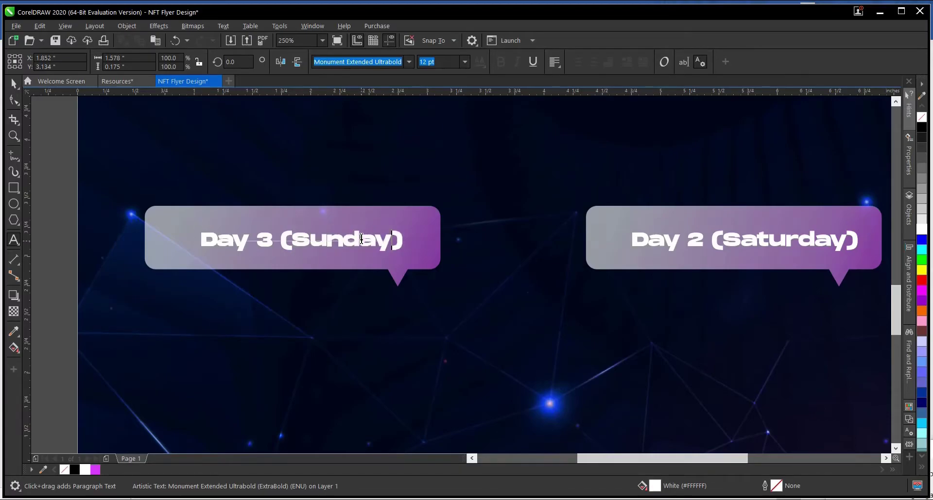
pyautogui.hotkey('ctrl', 'space')
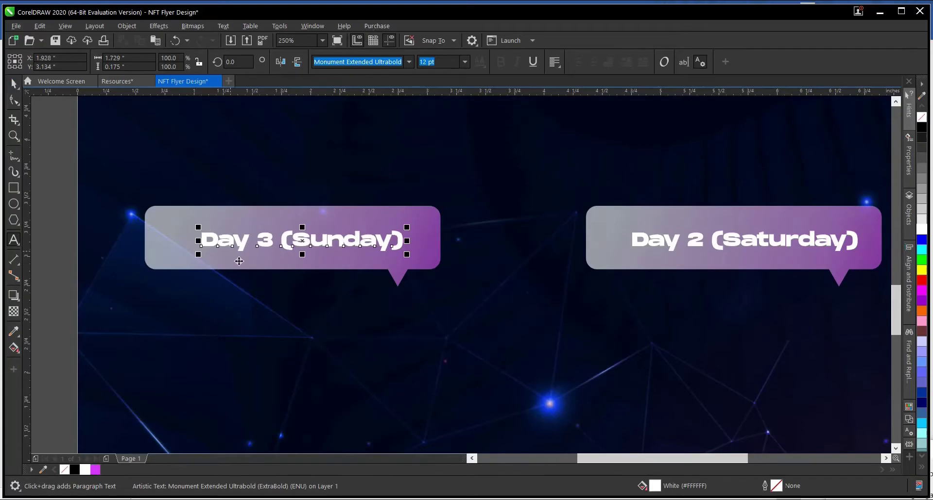
pyautogui.scroll(-2, 234, 292)
pyautogui.click(125, 262)
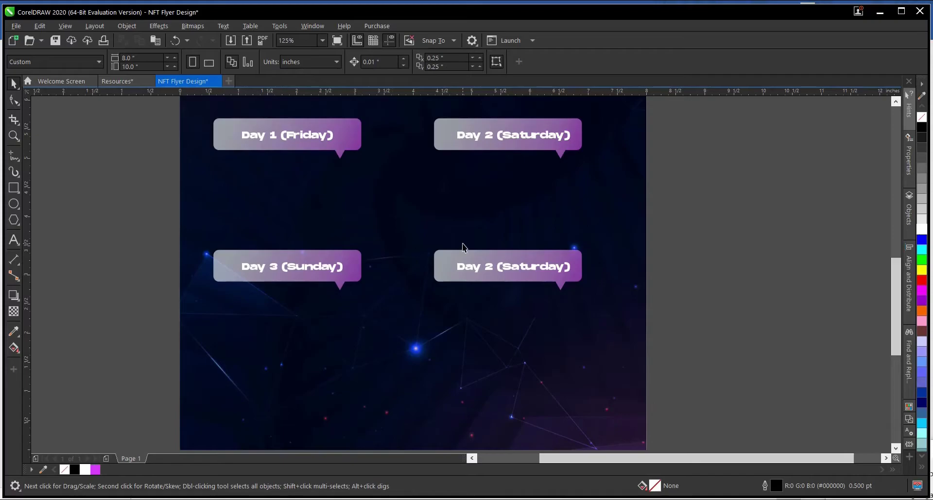
# Change the second row's "Day 2 (Saturday)" text to "Bonuses", checking the last heading in the Word document
pyautogui.scroll(2, 467, 270)
pyautogui.click(482, 267)
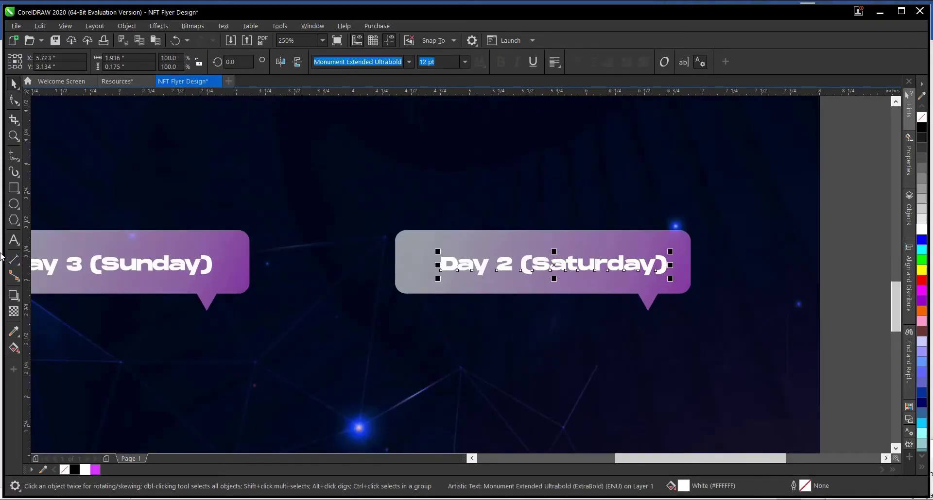
pyautogui.click(13, 240)
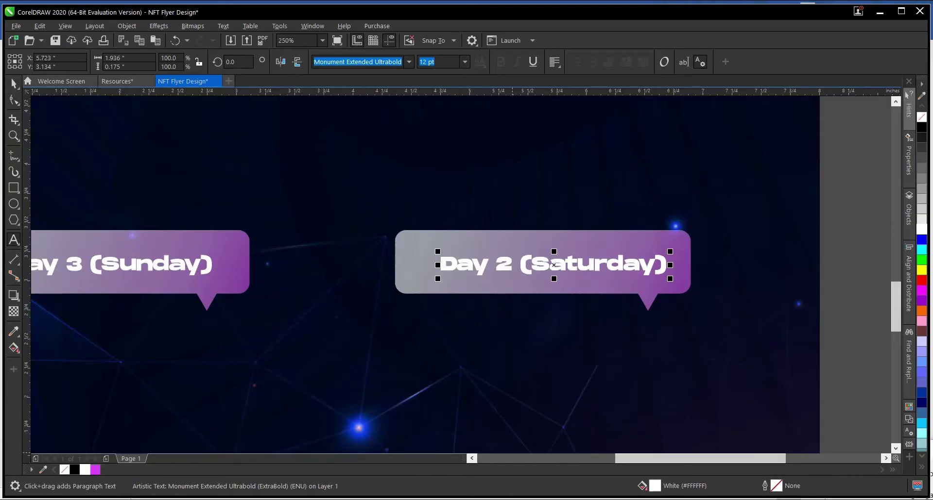
pyautogui.click(487, 498)
pyautogui.scroll(-5, 312, 310)
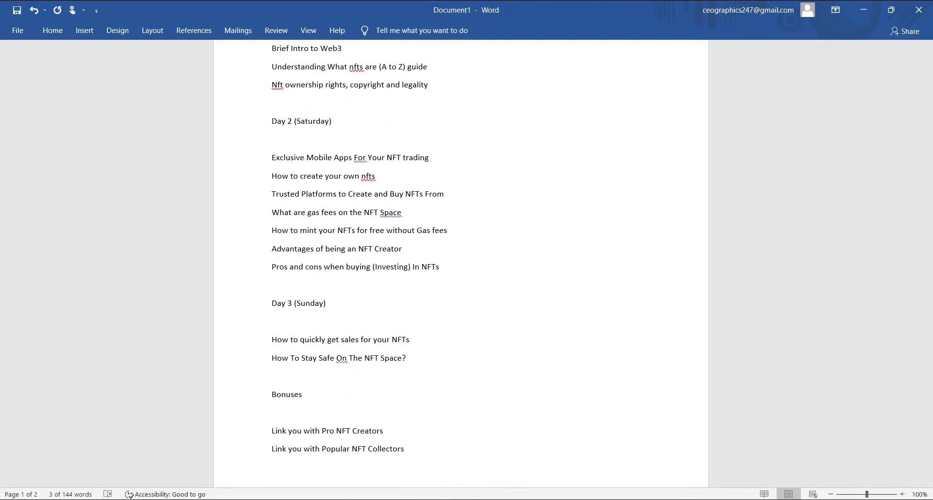
pyautogui.click(658, 459)
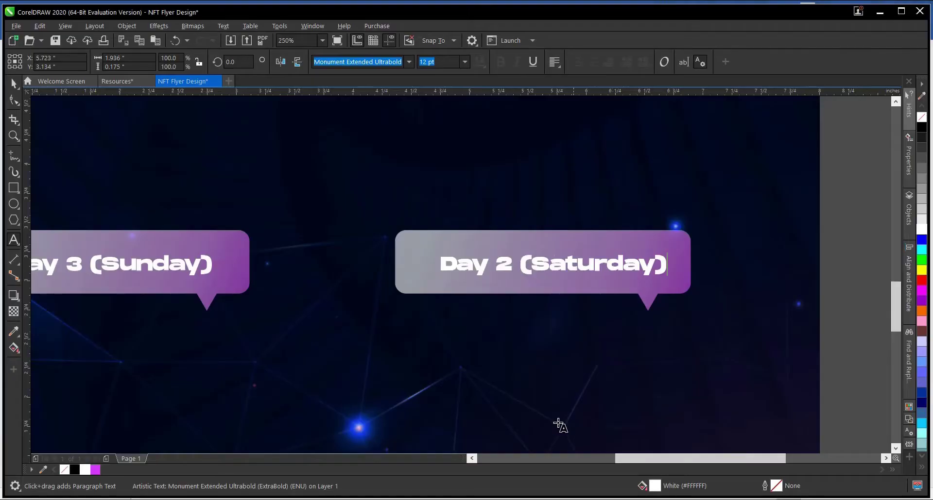
pyautogui.click(581, 267)
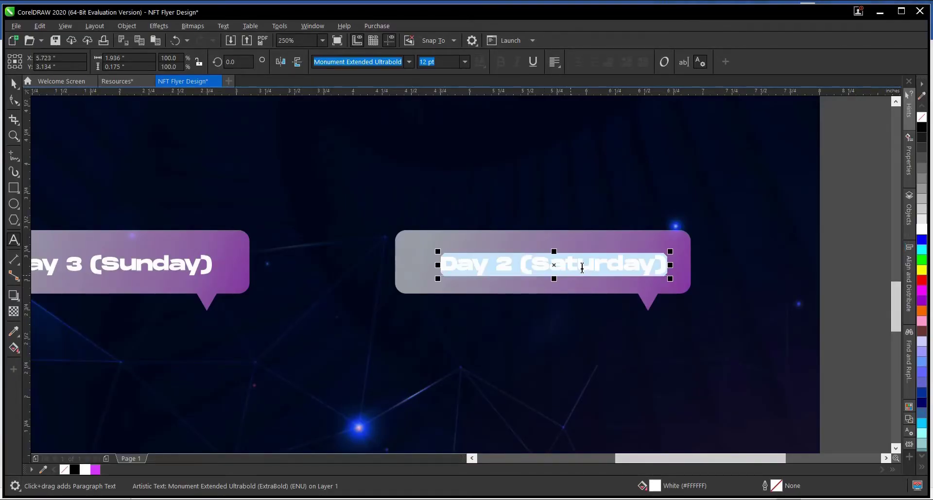
pyautogui.hotkey('ctrl', 'a')
pyautogui.write('Bonuses')
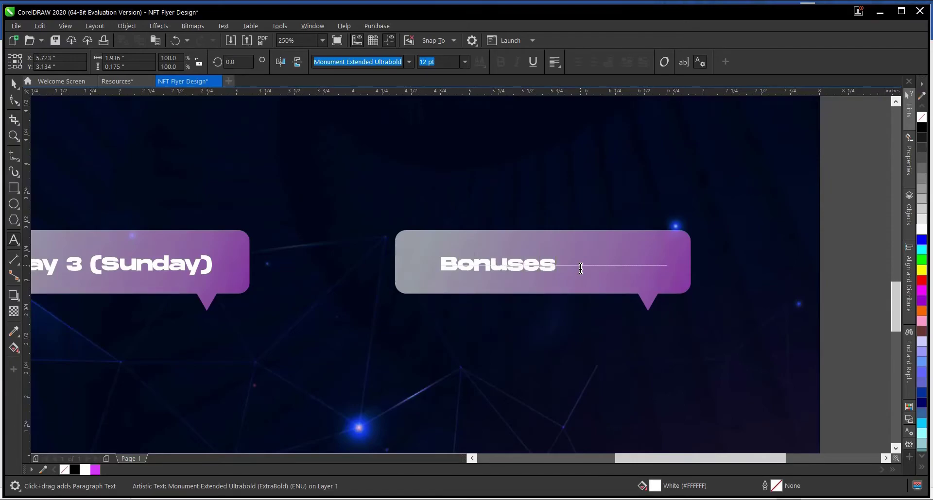
pyautogui.press('Escape')
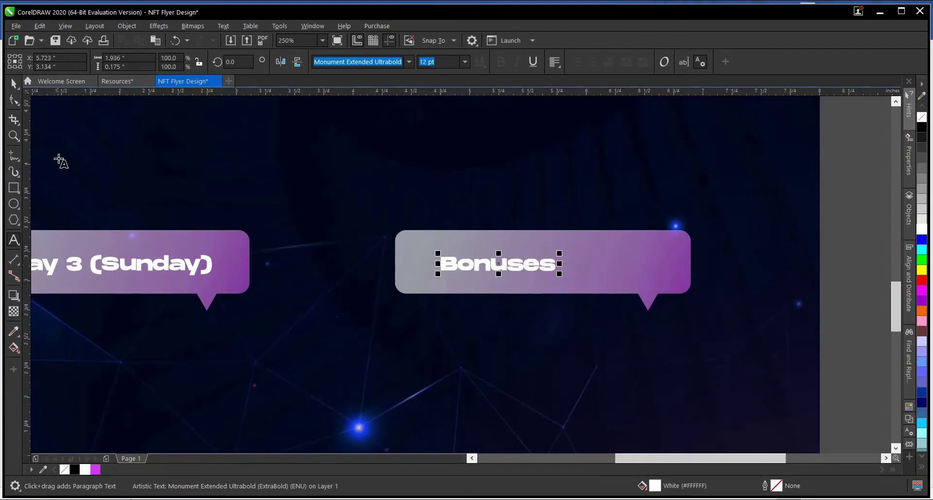
# Shift the "Bonuses" text right, keeping it level, to the middle of its bubble
pyautogui.click(14, 83)
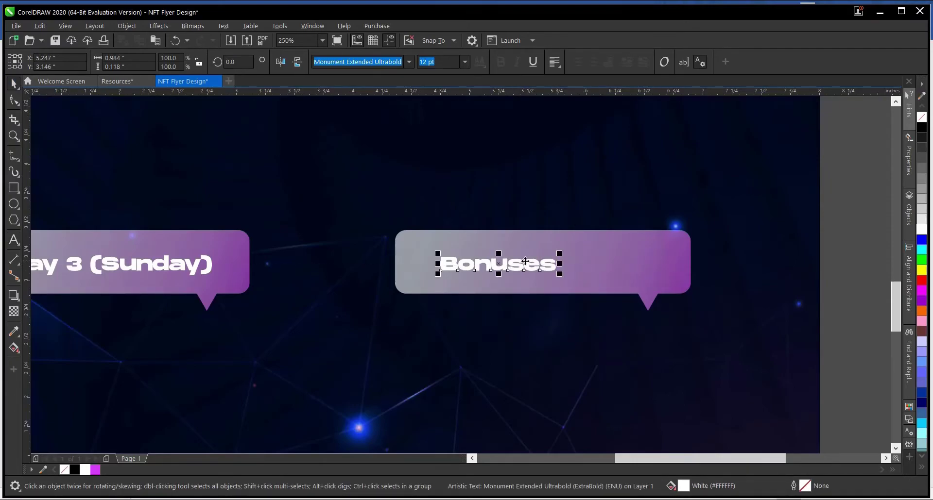
pyautogui.moveTo(513, 268); pyautogui.dragTo(552, 266)
pyautogui.scroll(-4, 603, 272)
pyautogui.click(675, 272)
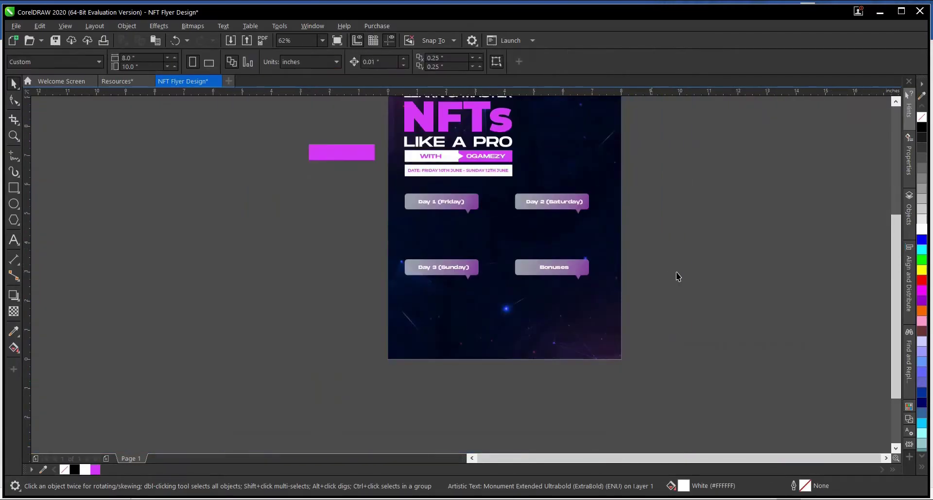
# Shift the "Day 2 (Saturday)" and "Bonuses" bubbles with their texts slightly right together, away from the first column
pyautogui.scroll(2, 464, 228)
pyautogui.scroll(-2, 465, 234)
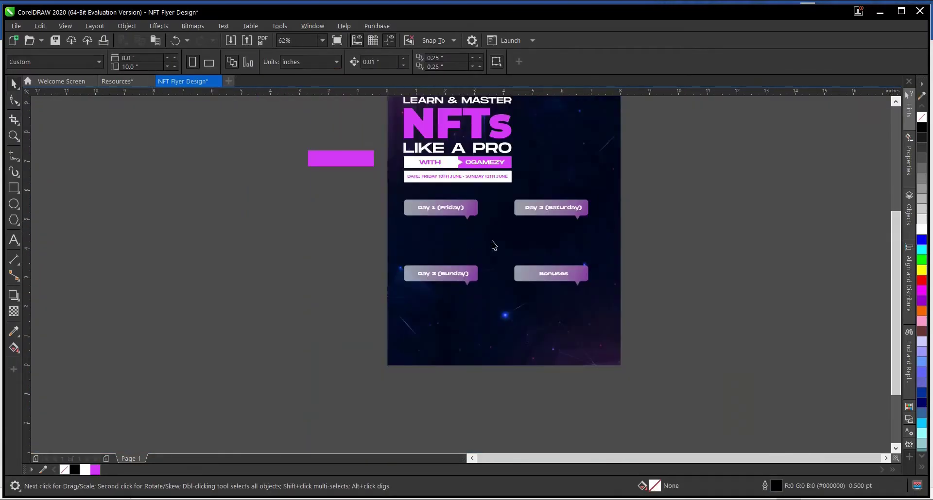
pyautogui.scroll(2, 570, 272)
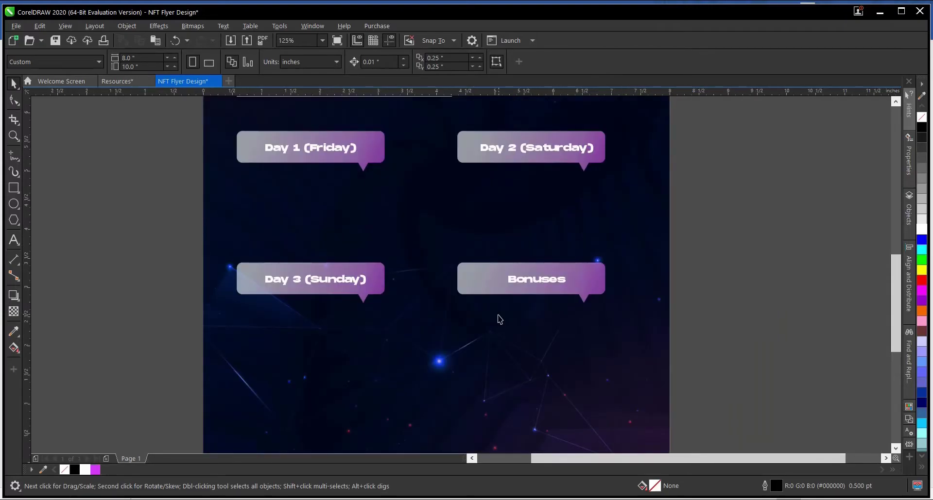
pyautogui.scroll(-2, 499, 319)
pyautogui.scroll(2, 498, 290)
pyautogui.moveTo(709, 163); pyautogui.dragTo(413, 393)
pyautogui.moveTo(488, 335); pyautogui.dragTo(500, 334)
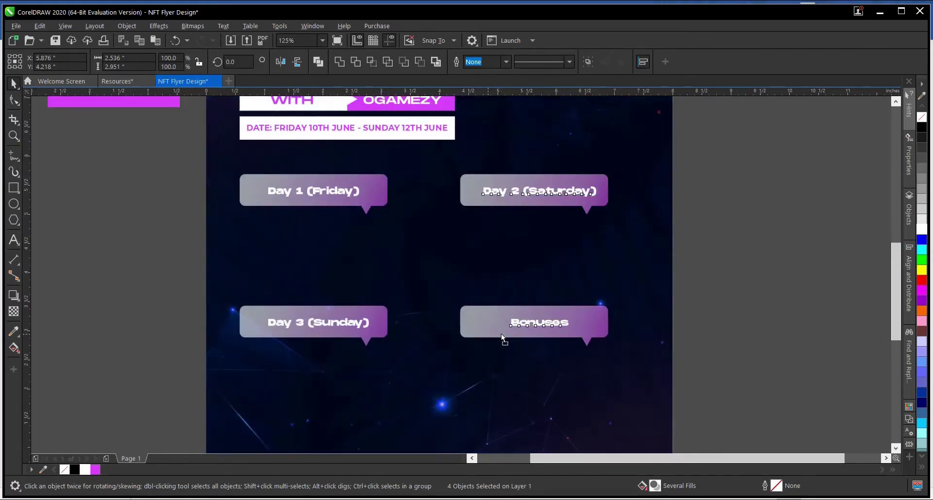
pyautogui.click(693, 309)
pyautogui.scroll(-2, 503, 299)
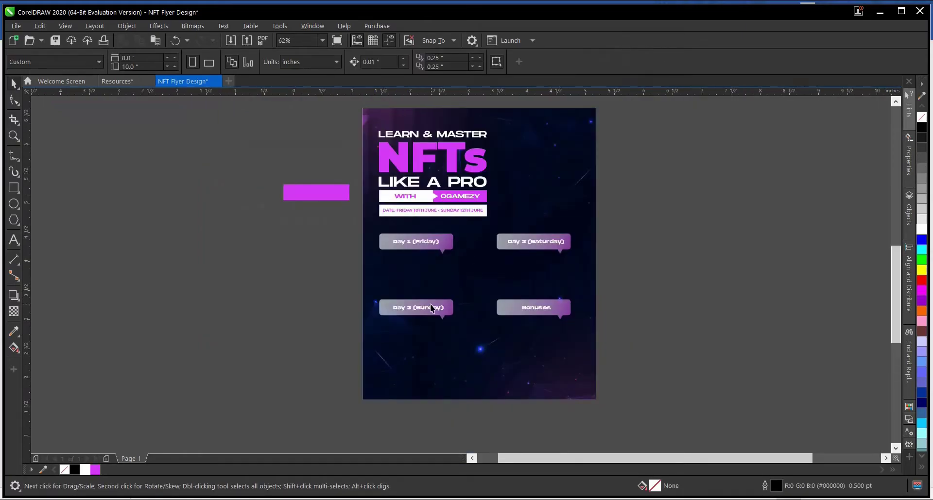
pyautogui.scroll(2, 430, 304)
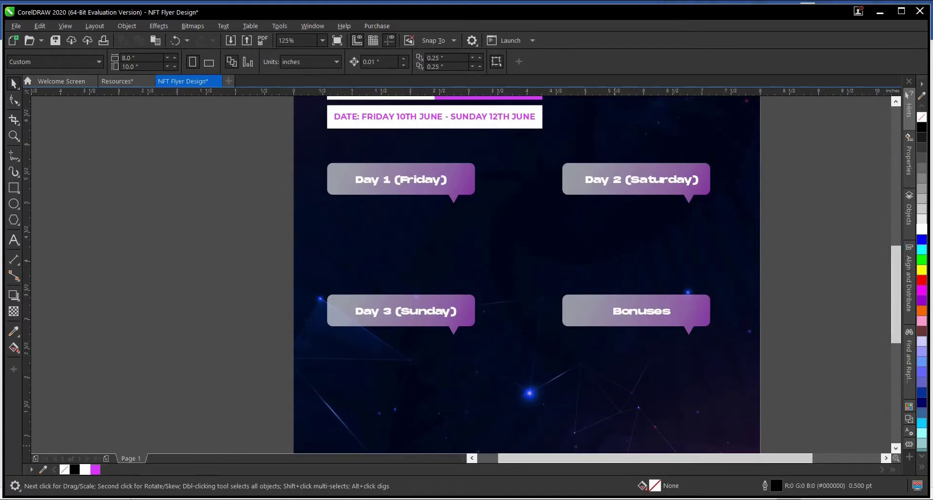
# Switch to the Word document and copy the three Day 1 topics, from "Brief Intro to Web3" to "Nft ownership rights, copyright and legality"
pyautogui.click(493, 452)
pyautogui.scroll(2, 275, 260)
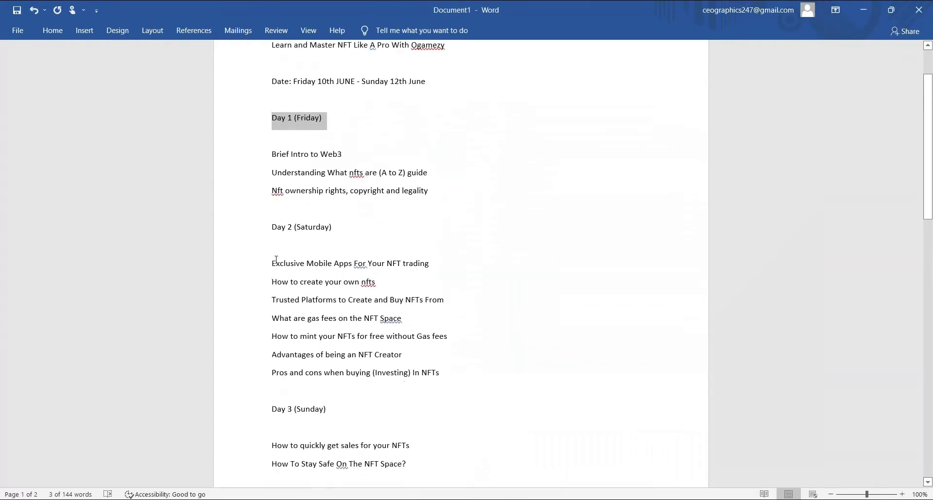
pyautogui.scroll(1, 318, 273)
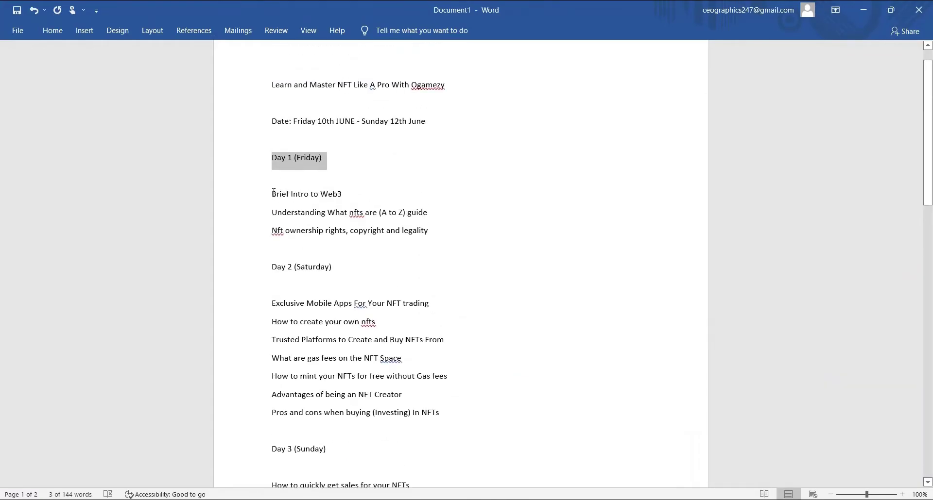
pyautogui.moveTo(274, 193); pyautogui.dragTo(432, 233)
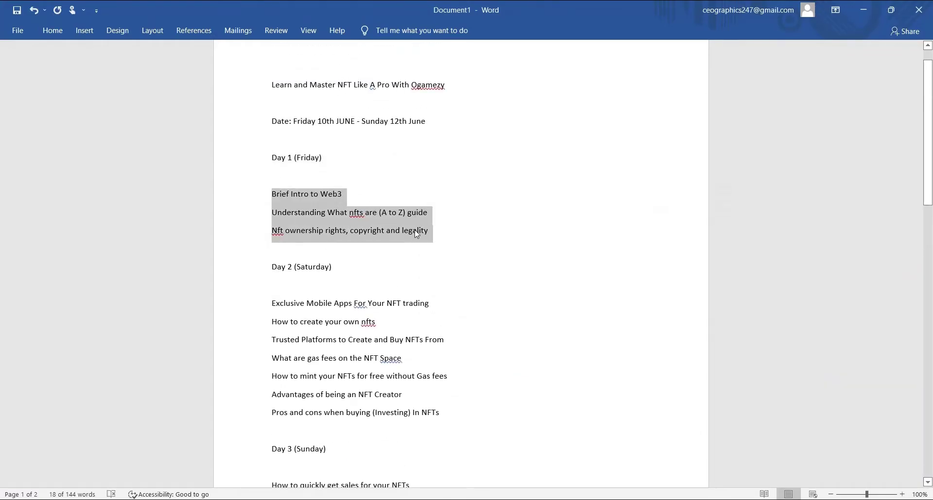
pyautogui.rightClick(416, 234)
pyautogui.click(446, 252)
# Back in CorelDRAW, paste the copied topics as artistic text beside the flyer's left edge, maintaining fonts and formatting
pyautogui.click(643, 462)
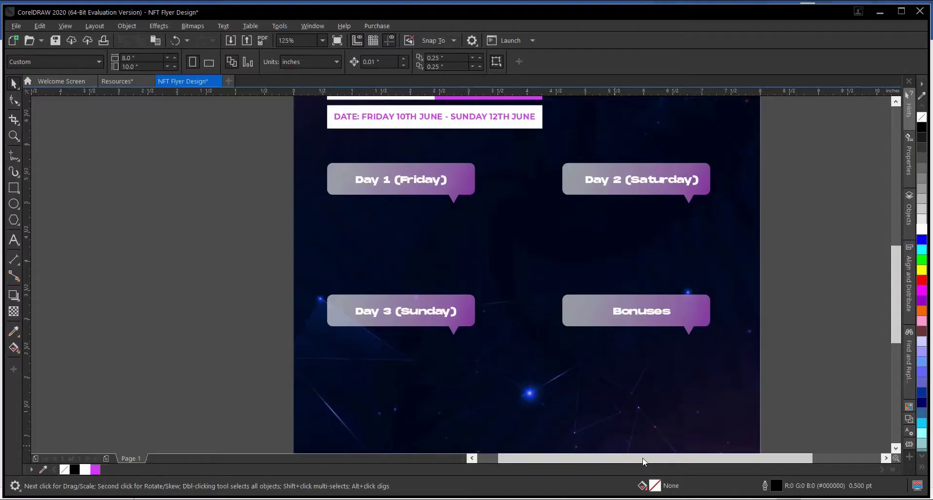
pyautogui.click(14, 240)
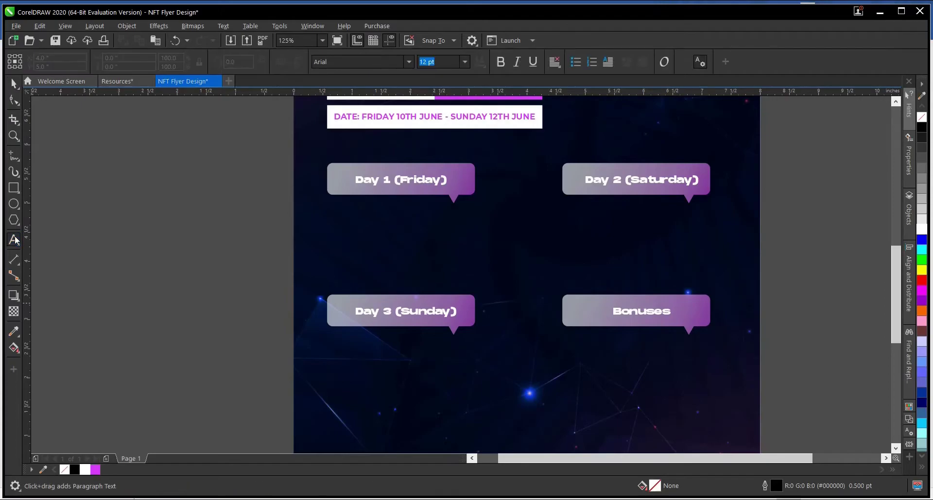
pyautogui.click(211, 221)
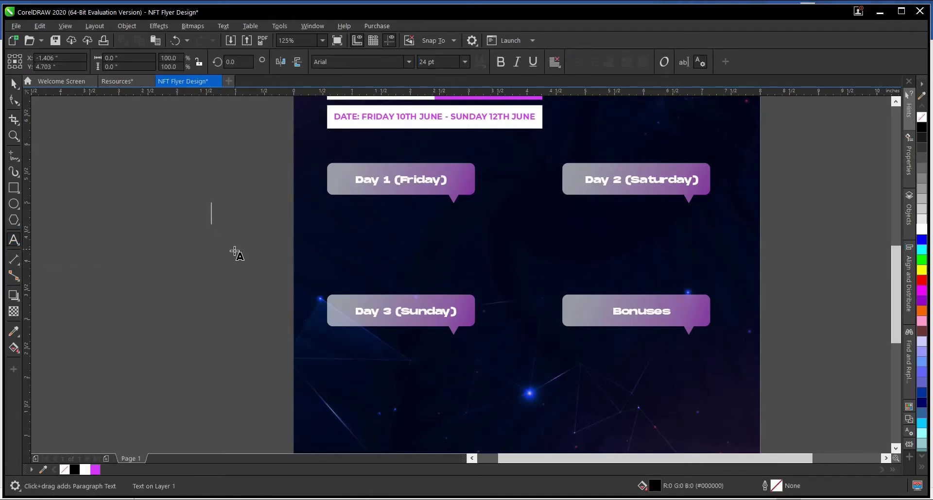
pyautogui.hotkey('ctrl', 'v')
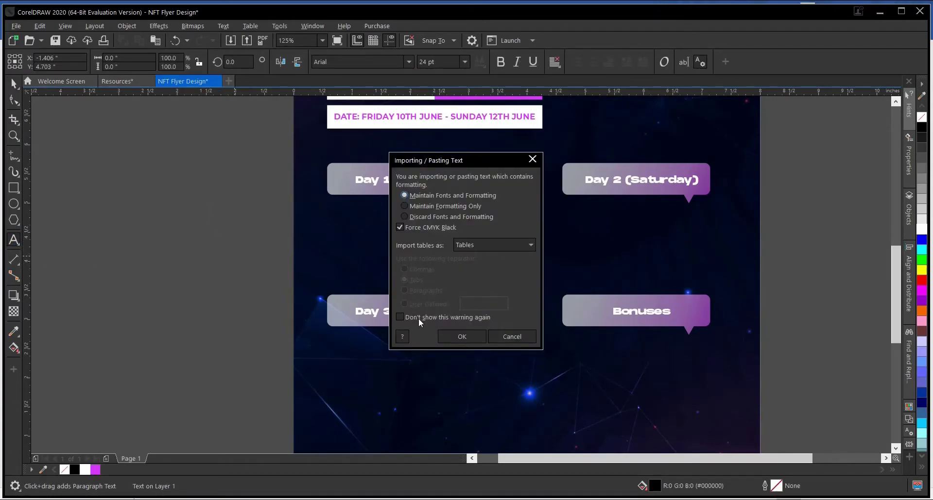
pyautogui.click(459, 337)
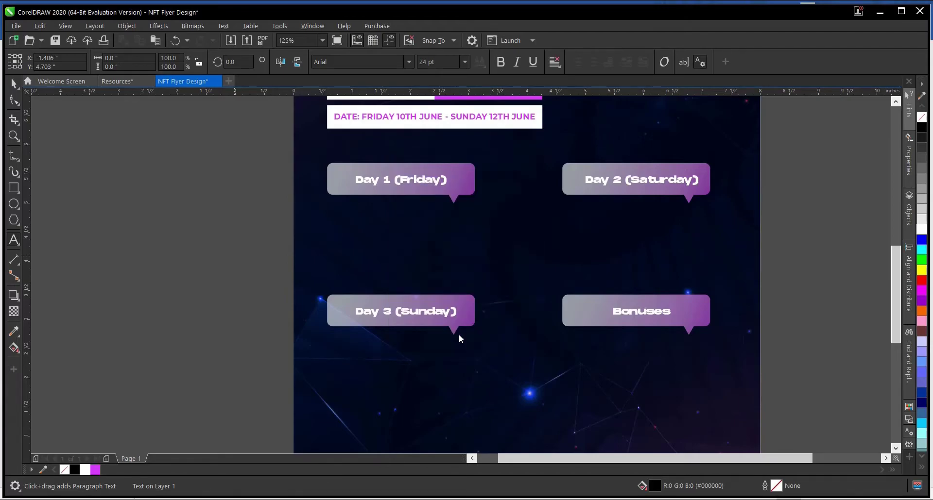
# Colour the pasted topics white and place them beneath the "Day 1 (Friday)" bubble
pyautogui.click(14, 83)
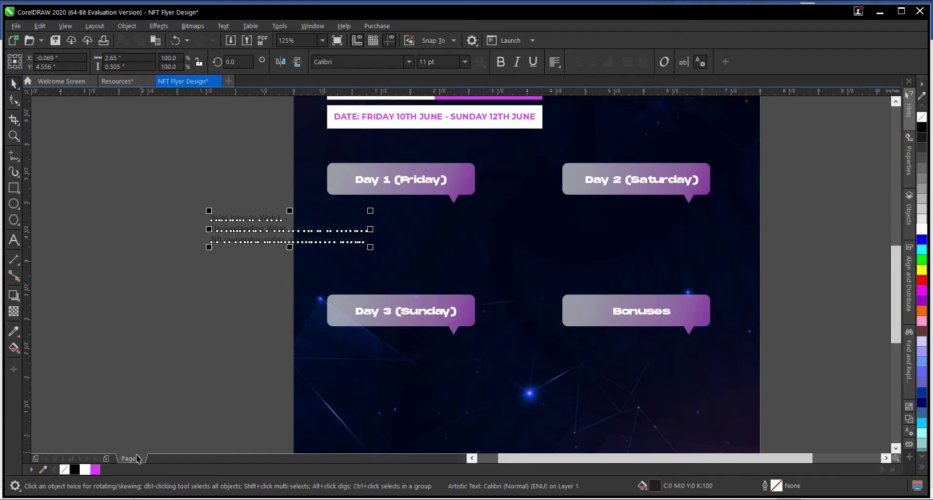
pyautogui.click(85, 470)
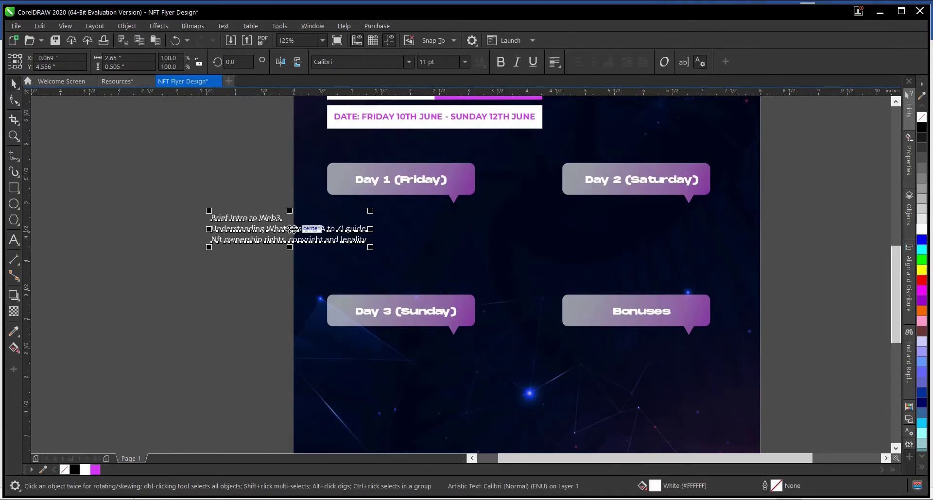
pyautogui.moveTo(329, 236); pyautogui.dragTo(429, 241)
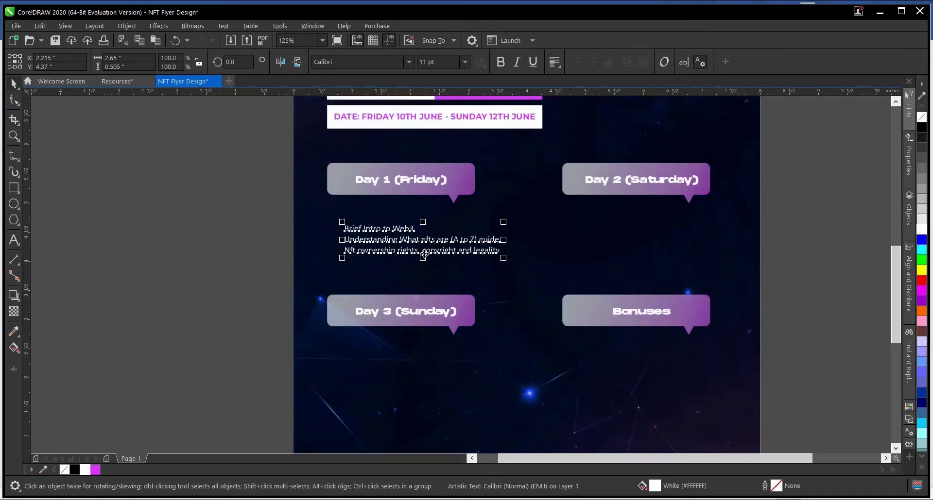
# Set the Day 1 topics to Montserrat Bold at 9 pt
pyautogui.click(409, 62)
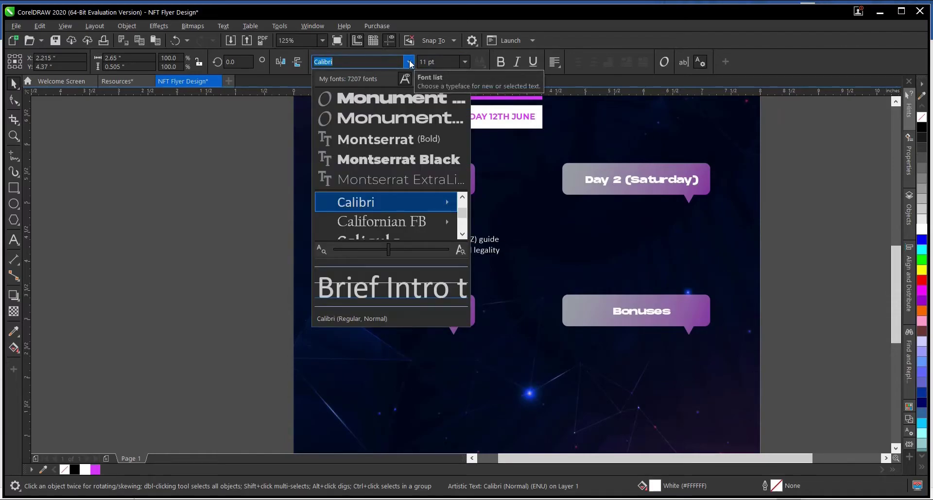
pyautogui.press('Escape')
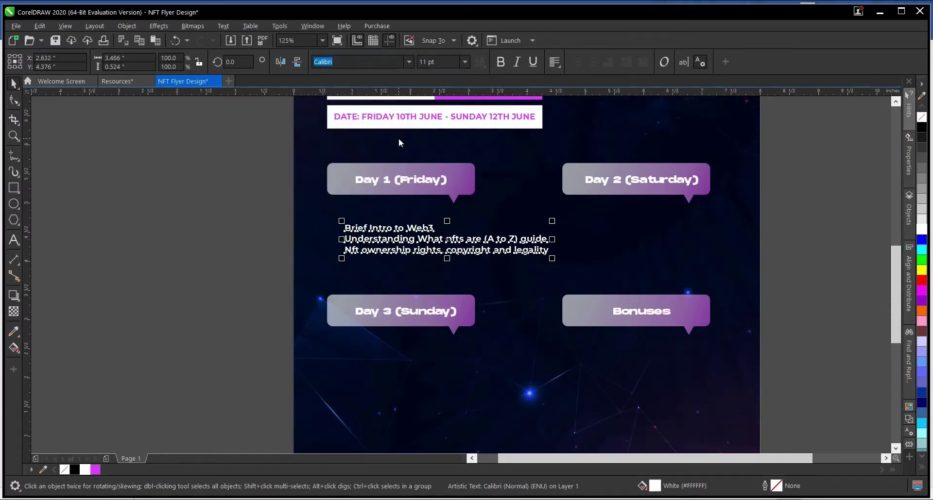
pyautogui.scroll(-1, 431, 264)
pyautogui.scroll(1, 461, 251)
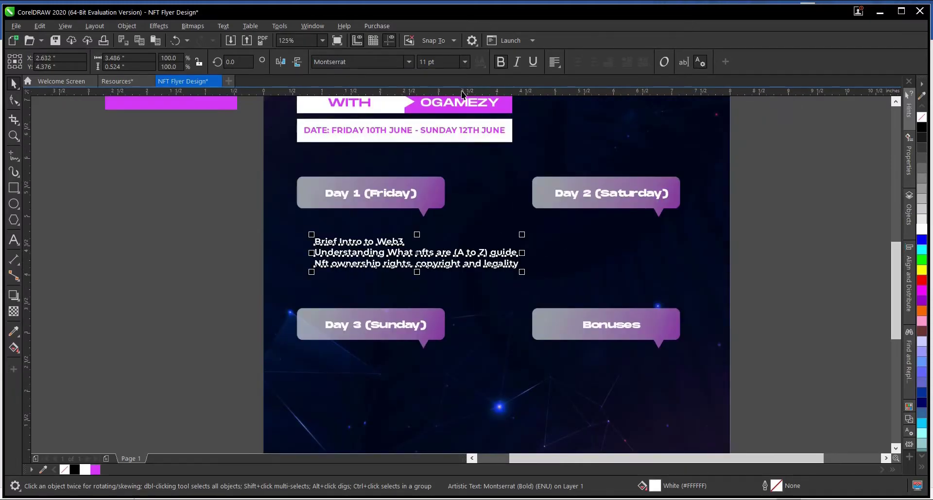
pyautogui.click(465, 62)
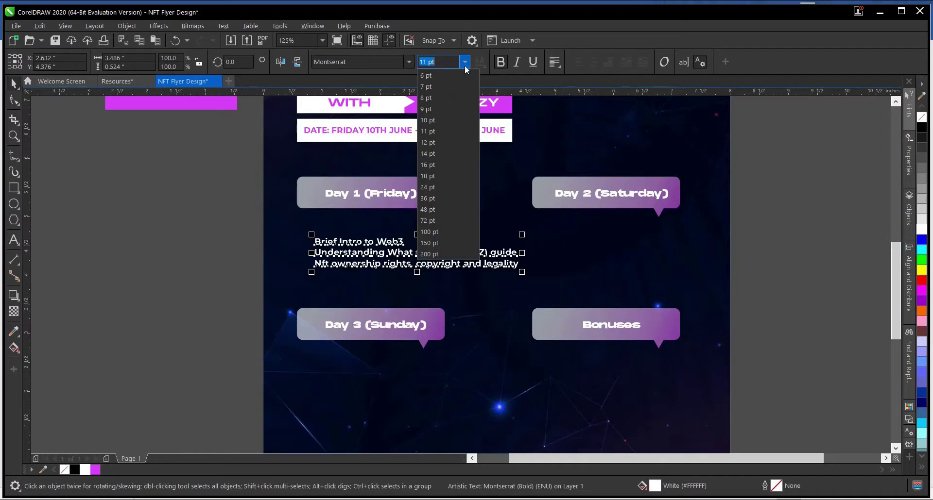
pyautogui.click(447, 109)
pyautogui.click(182, 313)
# Examine the size and placement of the Day 1 topics up close and against the whole flyer
pyautogui.scroll(-1, 403, 270)
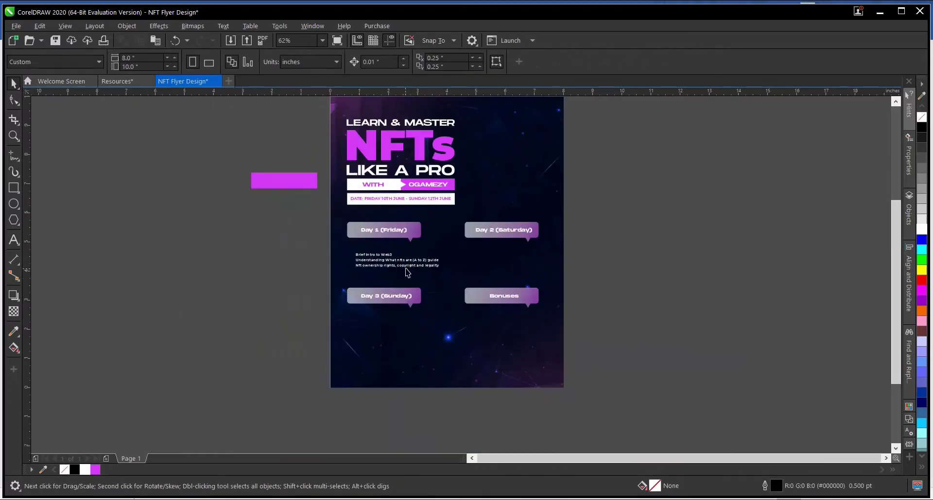
pyautogui.scroll(1, 407, 273)
pyautogui.click(407, 265)
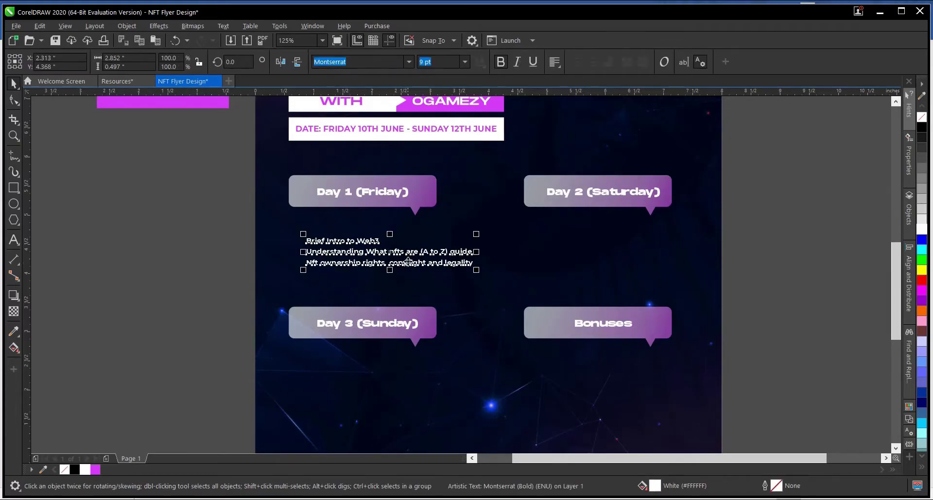
pyautogui.click(152, 339)
pyautogui.scroll(-1, 388, 310)
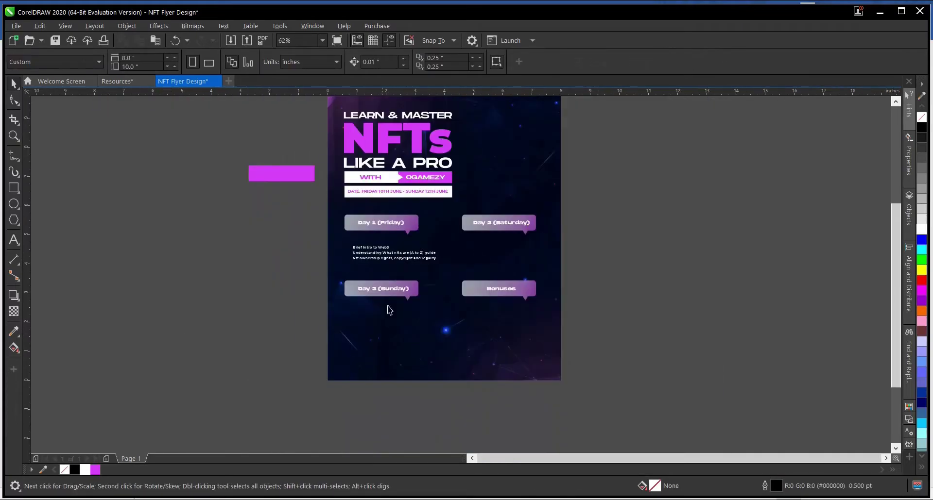
pyautogui.scroll(1, 397, 264)
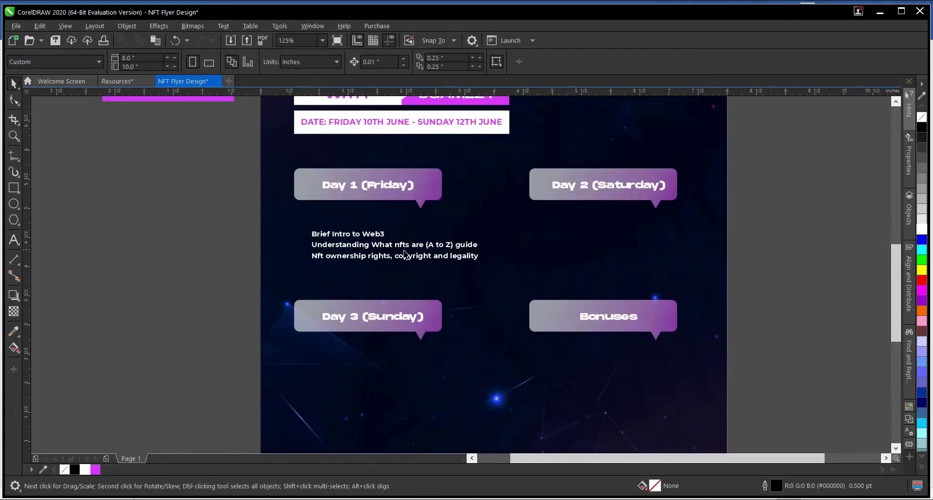
pyautogui.click(407, 246)
pyautogui.scroll(1, 408, 247)
pyautogui.scroll(-1, 408, 246)
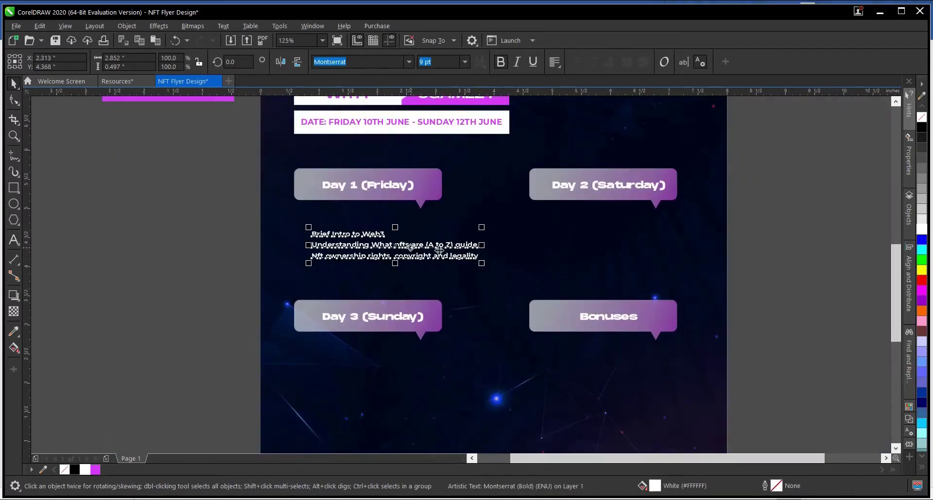
pyautogui.click(718, 256)
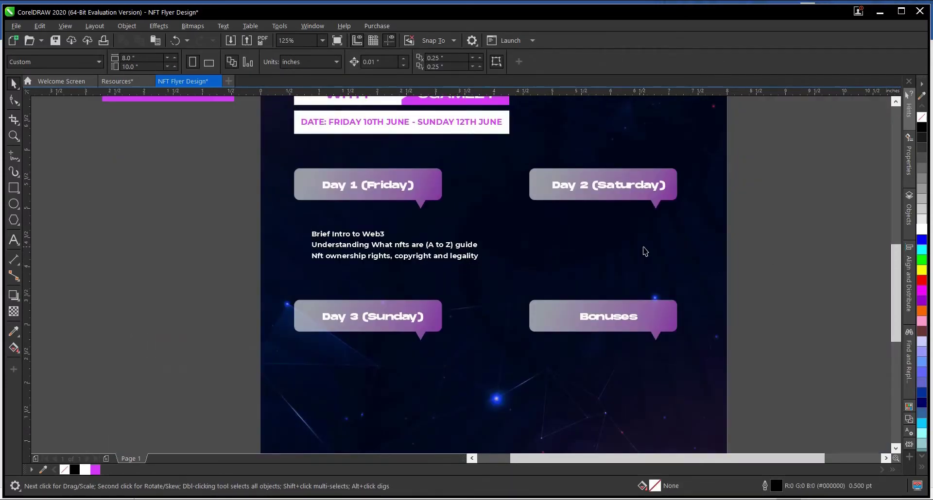
# Switch to the Word document and copy the Day 2 (Saturday) topics, from "Exclusive Mobile Apps" through "Pros and cons when buying"
pyautogui.click(515, 499)
pyautogui.scroll(-1, 297, 272)
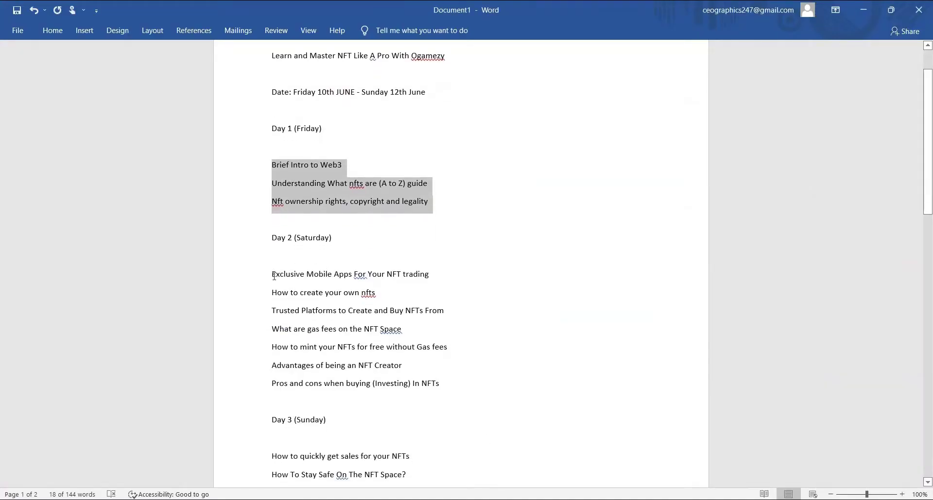
pyautogui.moveTo(272, 274); pyautogui.dragTo(447, 385)
pyautogui.rightClick(347, 320)
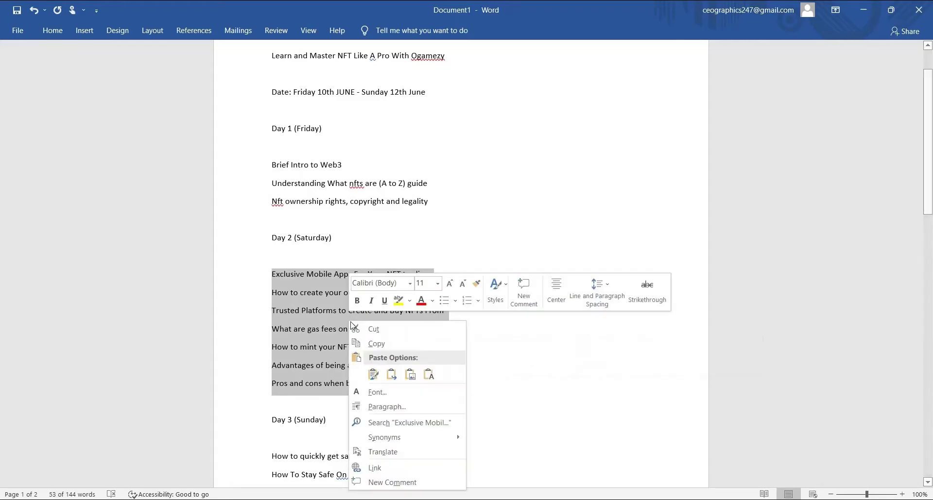
pyautogui.click(372, 342)
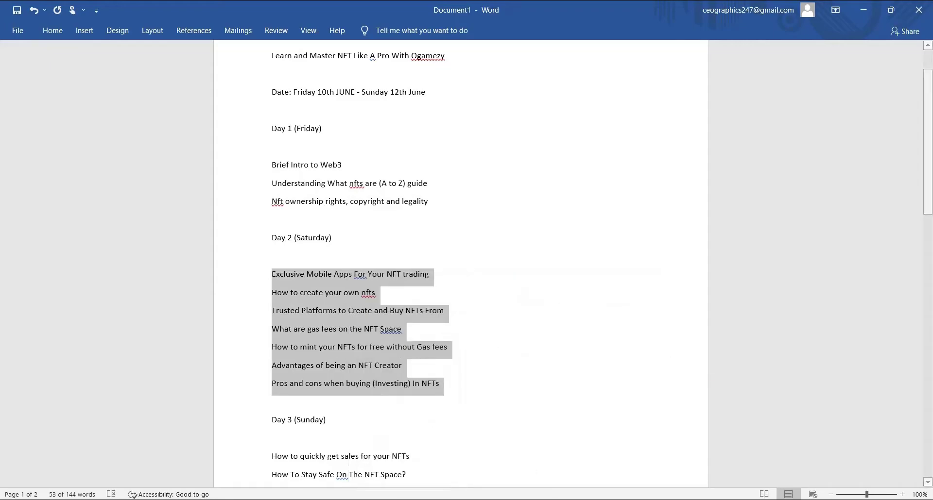
# Back in the CorelDRAW flyer, swap the "Day 2 (Saturday)" and "Day 3 (Sunday)" labels so that Day 2 sits in the bubble beneath Day 1
pyautogui.moveTo(584, 499)
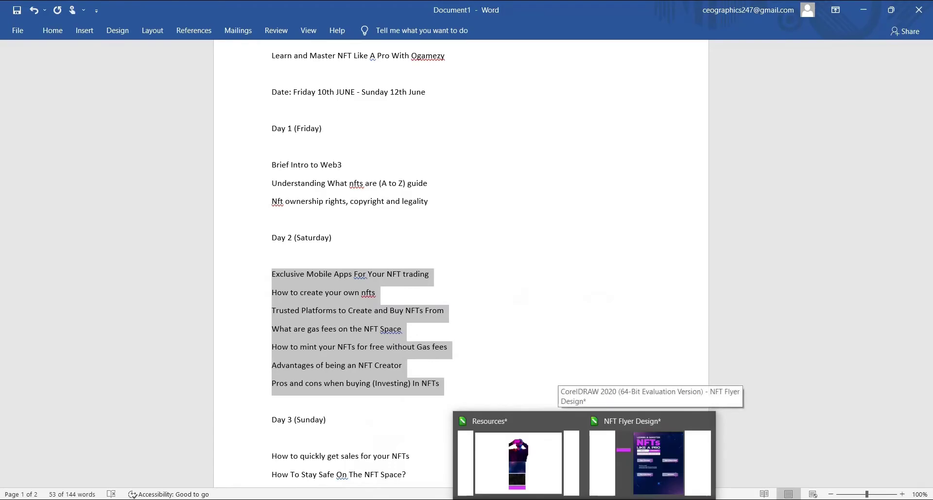
pyautogui.click(628, 454)
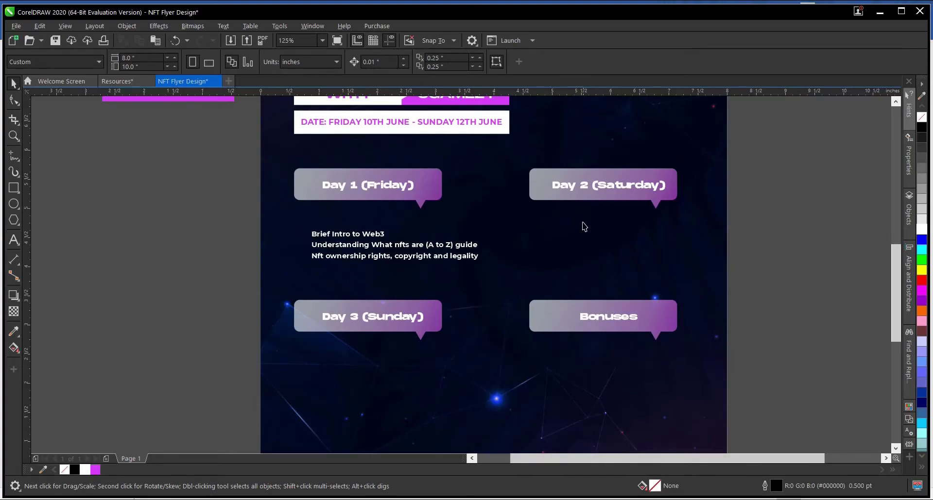
pyautogui.click(584, 185)
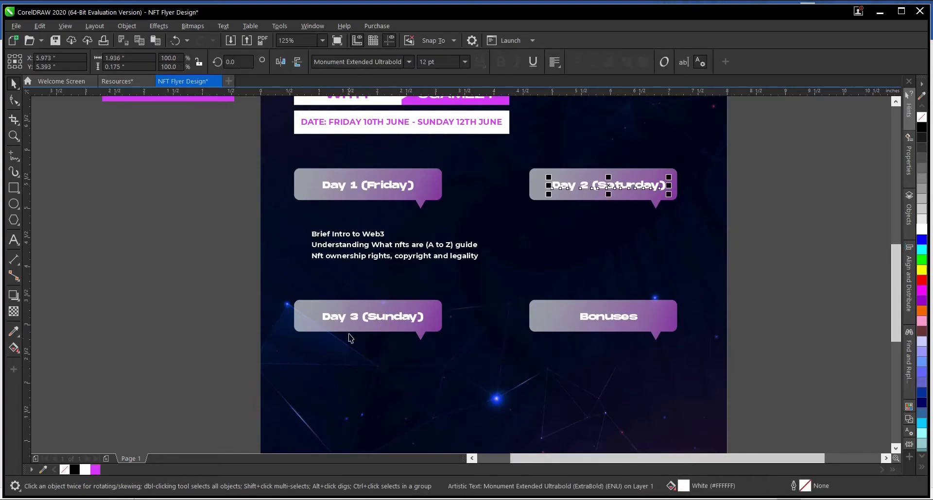
pyautogui.scroll(2, 353, 320)
pyautogui.click(355, 316)
pyautogui.scroll(-2, 358, 311)
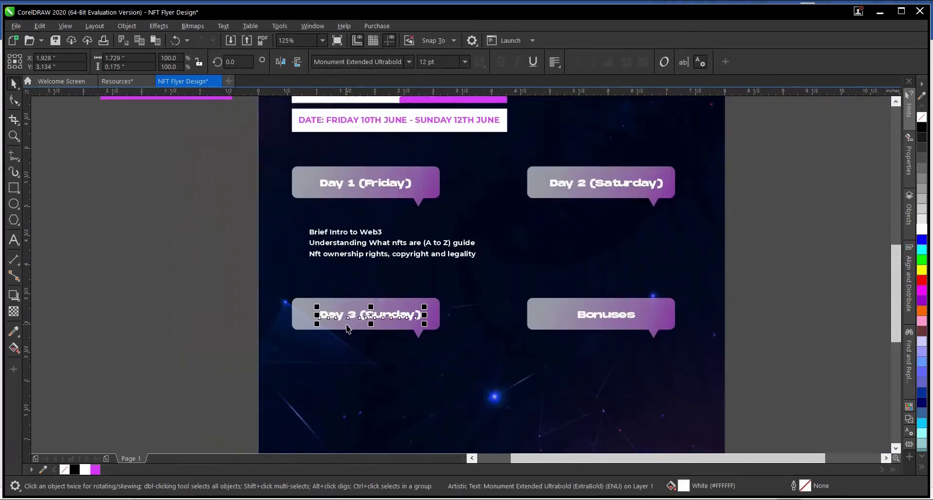
pyautogui.moveTo(369, 316); pyautogui.dragTo(683, 200)
pyautogui.click(604, 185)
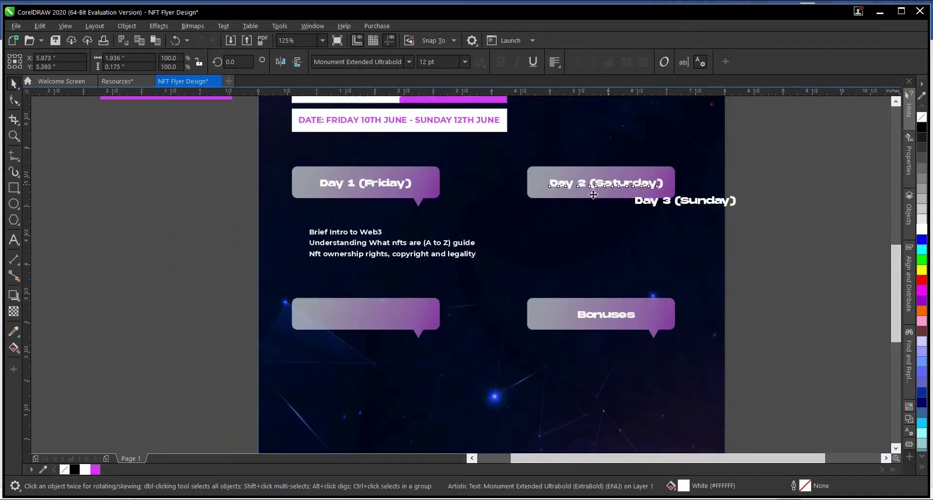
pyautogui.moveTo(604, 185); pyautogui.dragTo(363, 316)
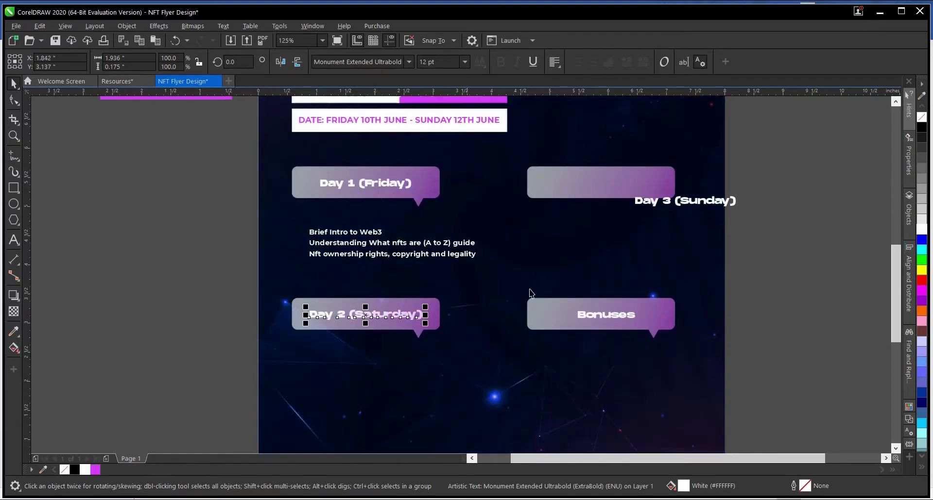
pyautogui.moveTo(683, 202); pyautogui.dragTo(605, 184)
# Paste the copied Day 2 topics as artistic text overlapping the flyer's lower left edge, maintaining fonts and formatting
pyautogui.click(384, 263)
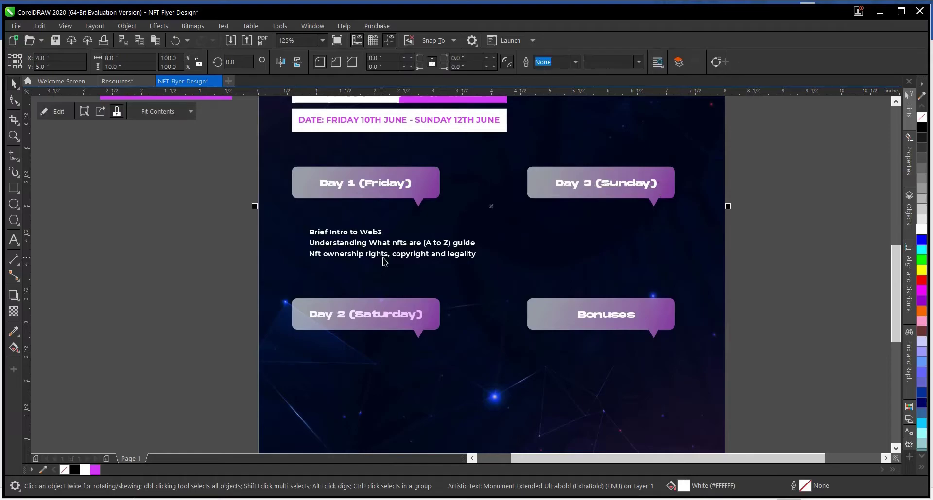
pyautogui.click(387, 258)
pyautogui.scroll(-3, 391, 264)
pyautogui.scroll(3, 400, 302)
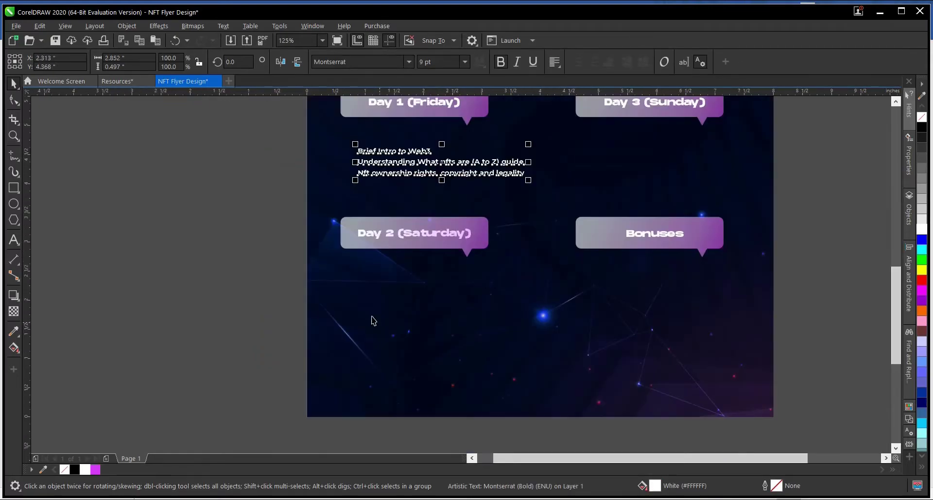
pyautogui.click(14, 240)
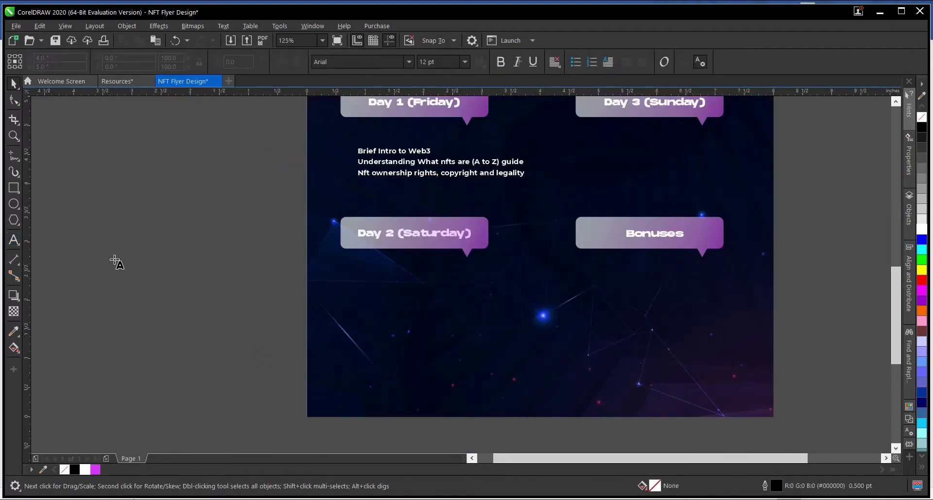
pyautogui.click(166, 269)
pyautogui.hotkey('ctrl', 'v')
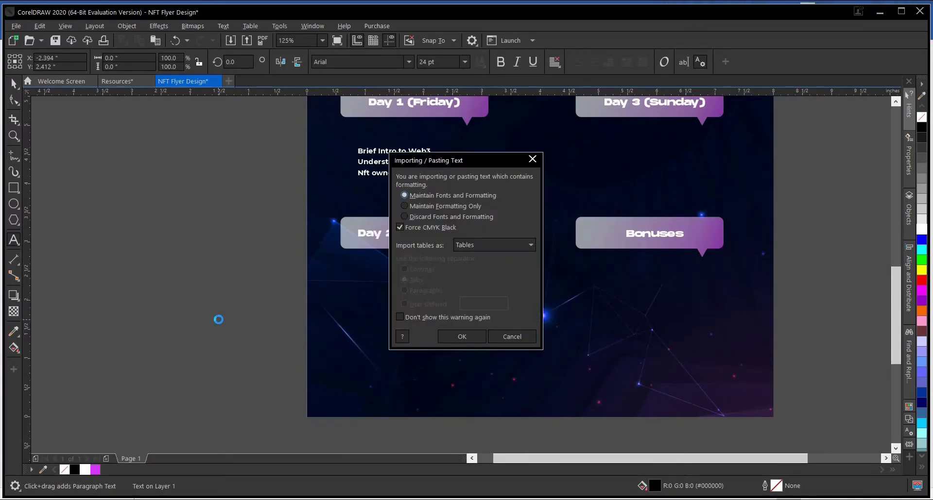
pyautogui.click(459, 339)
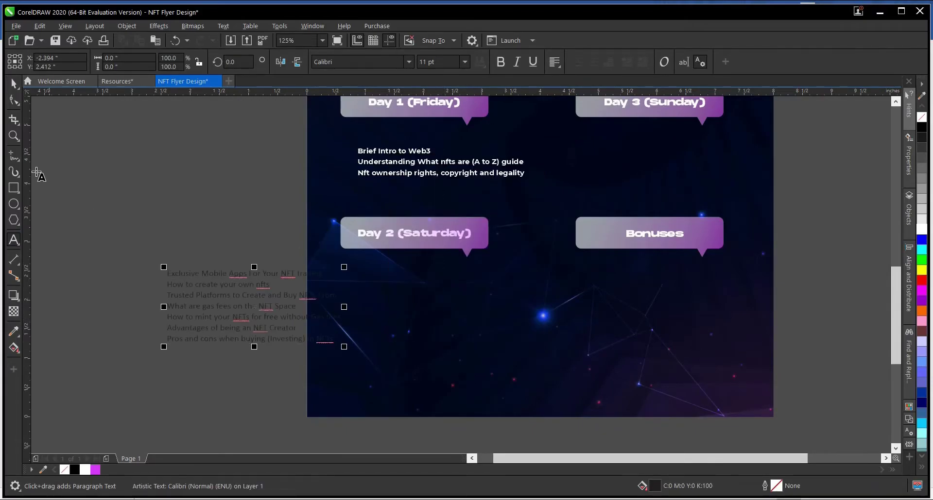
pyautogui.click(14, 86)
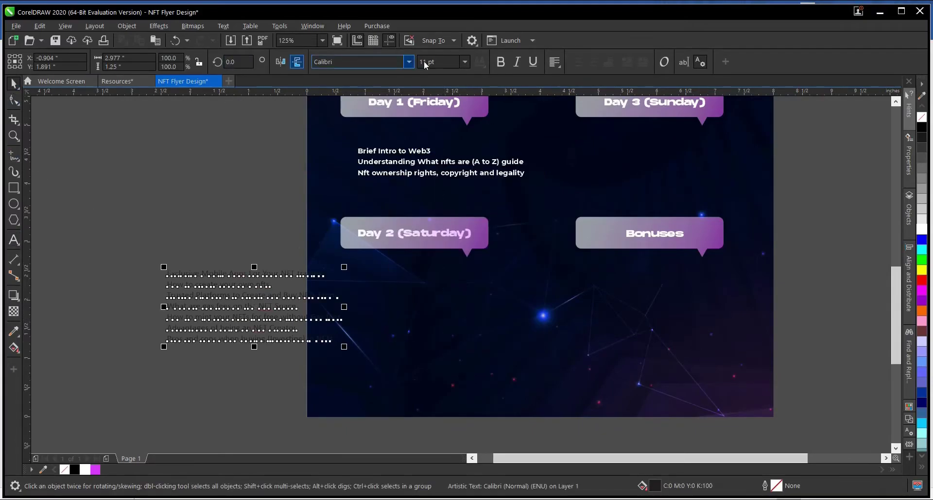
# Set the pasted Day 2 topics to Montserrat Bold at 9 pt, matching the Day 1 topics
pyautogui.click(469, 62)
pyautogui.click(262, 140)
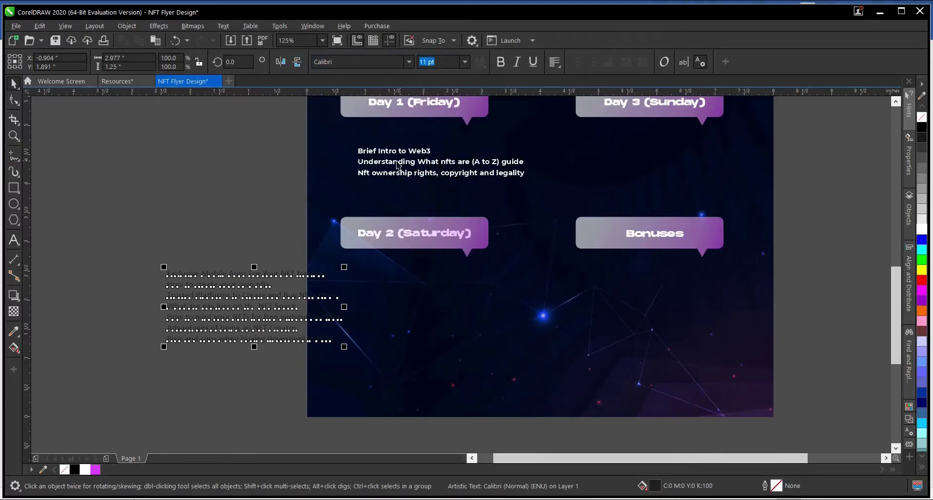
pyautogui.click(404, 165)
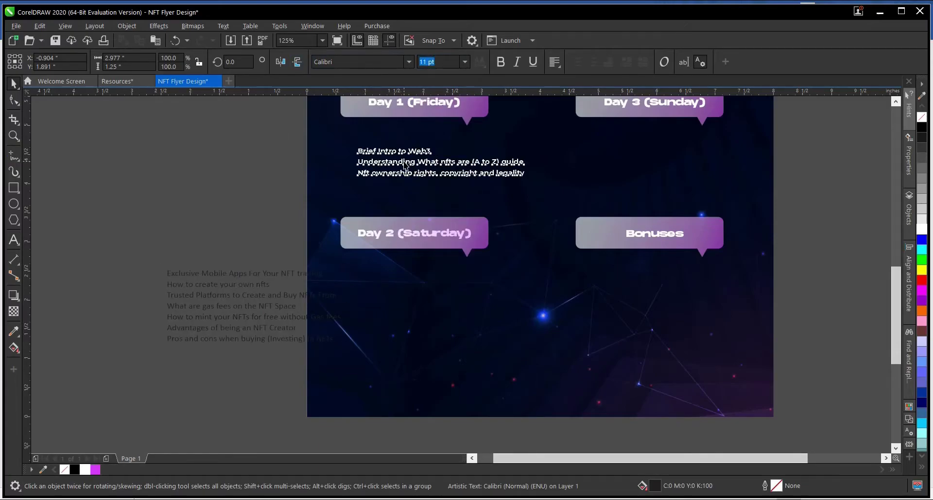
pyautogui.click(273, 301)
pyautogui.click(273, 300)
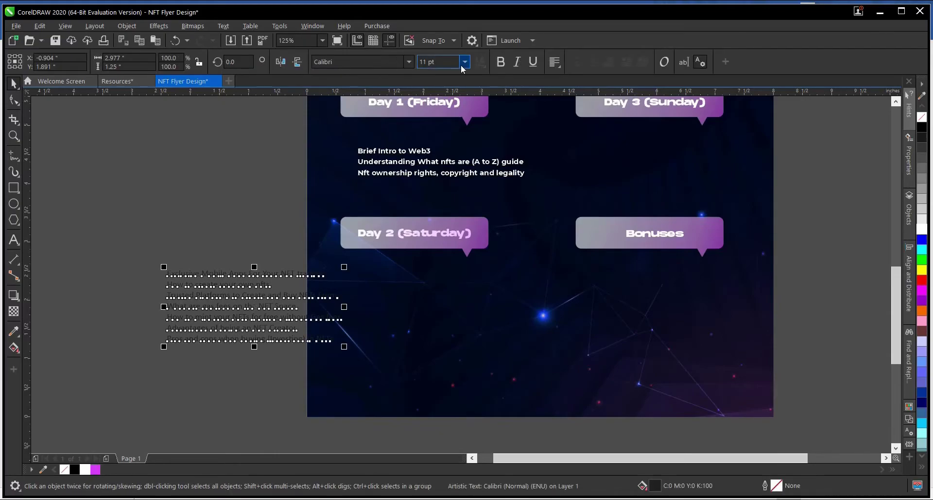
pyautogui.click(465, 63)
pyautogui.click(442, 111)
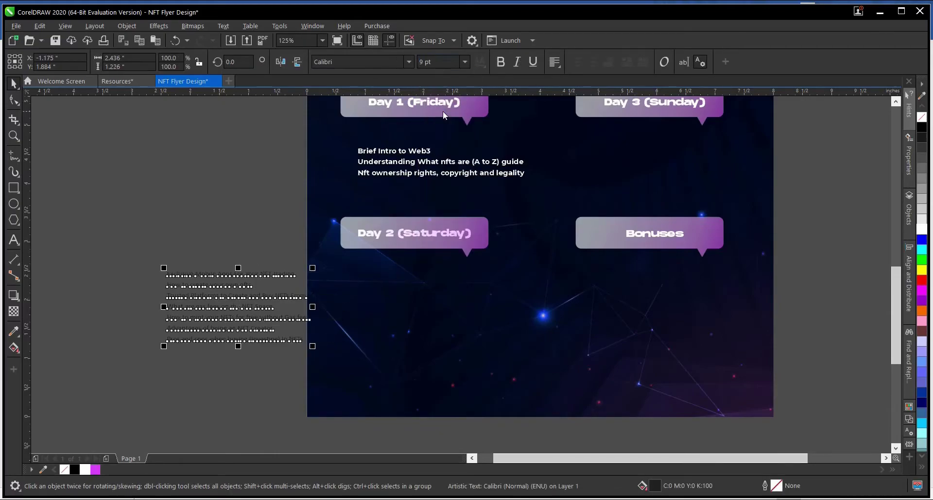
pyautogui.click(409, 62)
pyautogui.click(393, 101)
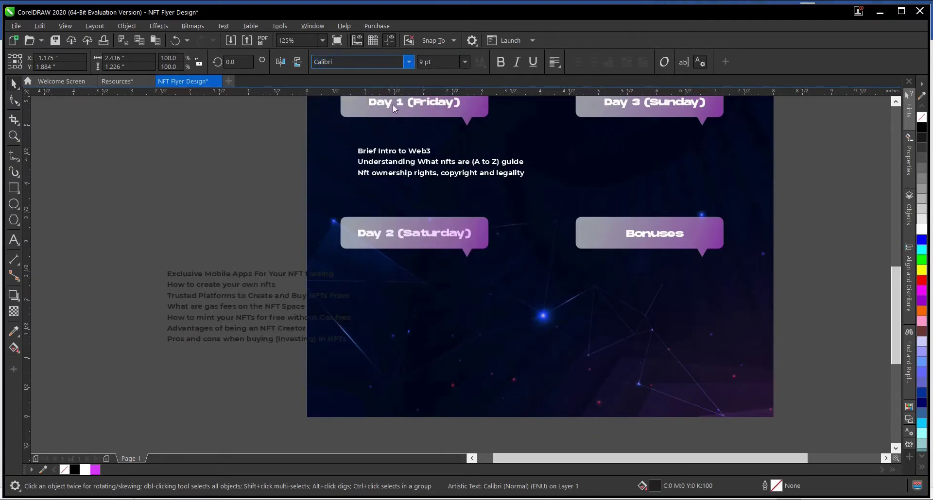
# Colour the Day 2 topics white and place them beneath the "Day 2 (Saturday)" bubble, lined up with the Day 1 topics
pyautogui.click(85, 470)
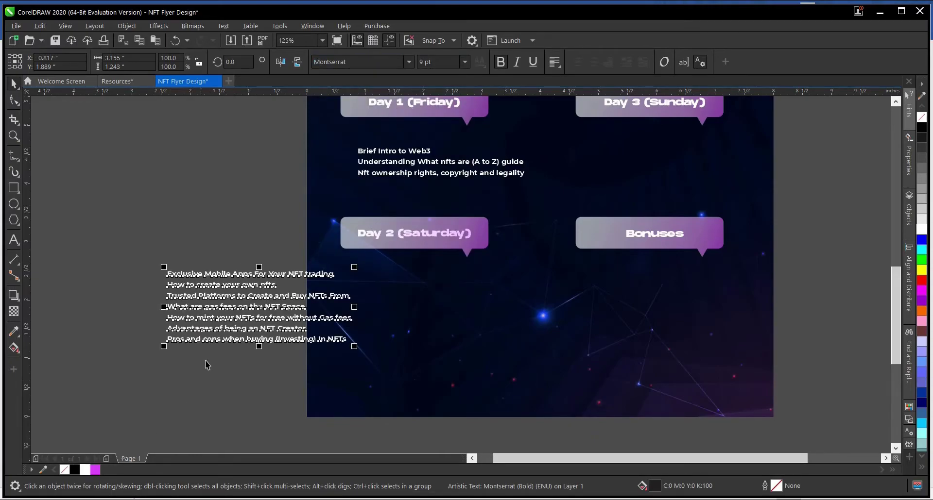
pyautogui.moveTo(258, 313); pyautogui.dragTo(446, 305)
# Move the Day 1 topics up about 0.1 inch towards their bubble and check their alignment with the Day 2 topics
pyautogui.click(426, 166)
pyautogui.moveTo(426, 166); pyautogui.dragTo(426, 159)
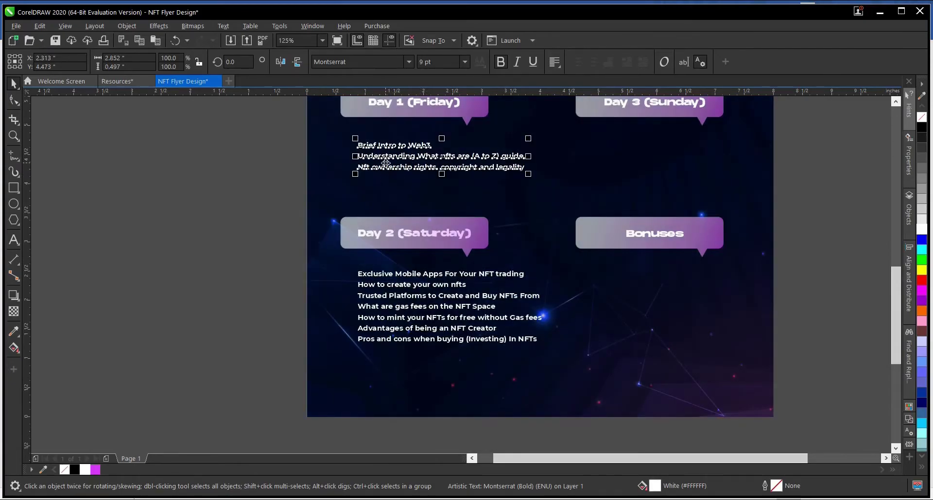
pyautogui.keyDown('shift'); pyautogui.click(399, 277); pyautogui.keyUp('shift')
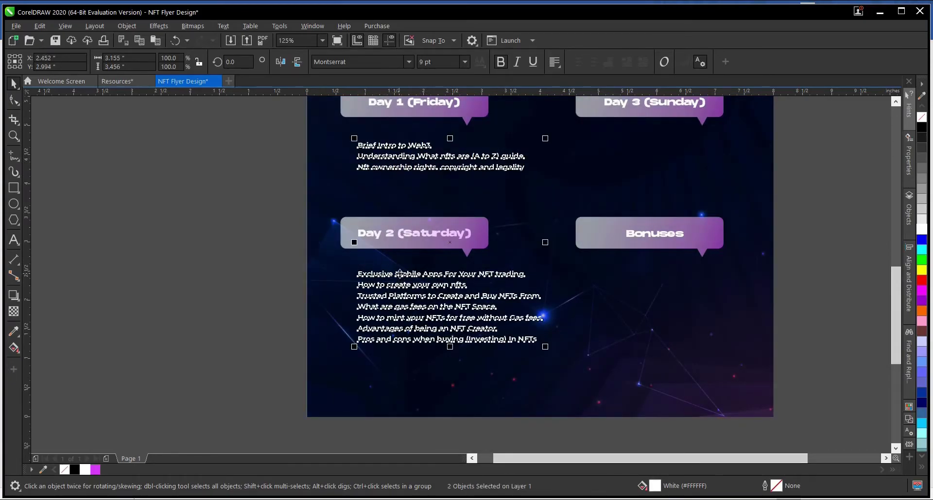
pyautogui.click(243, 307)
pyautogui.scroll(-1, 341, 348)
pyautogui.scroll(1, 420, 329)
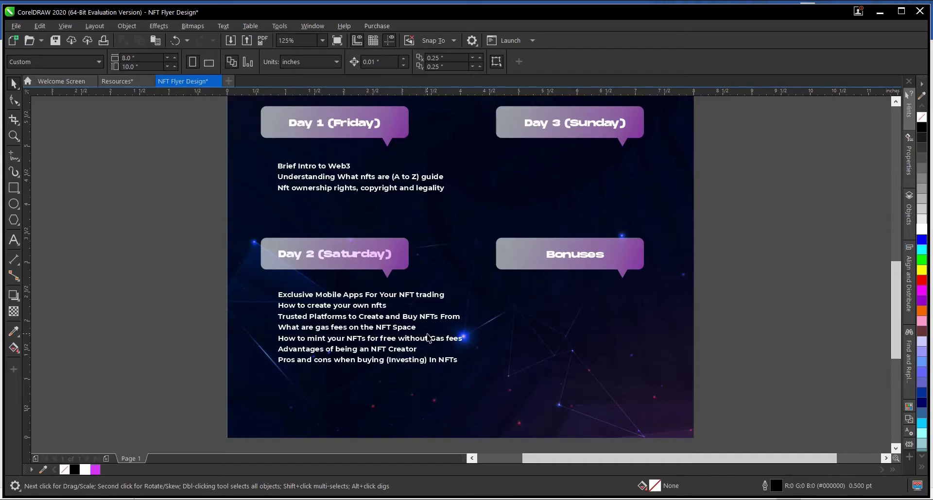
pyautogui.scroll(-1, 427, 338)
pyautogui.scroll(1, 519, 267)
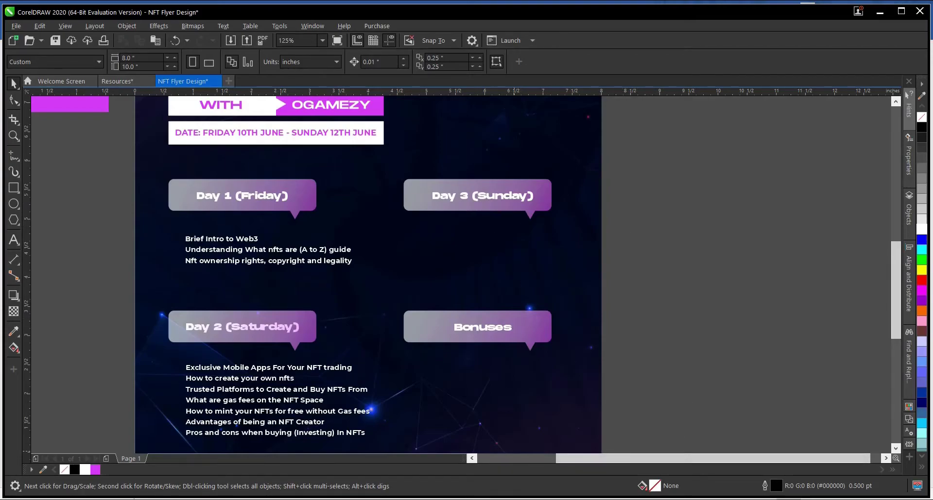
# Switch to the Word document and copy the two Day 3 (Sunday) topics on getting NFT sales and staying safe
pyautogui.hotkey('alt', 'Tab')
pyautogui.scroll(-2, 472, 429)
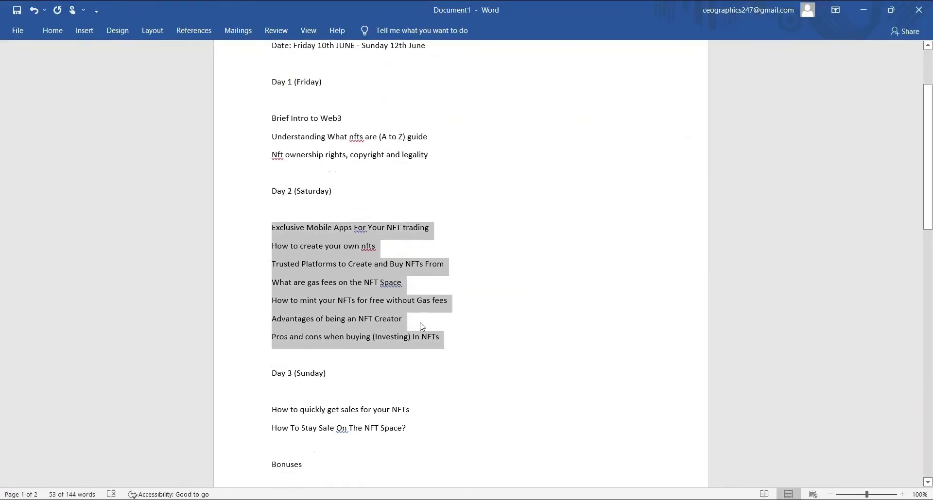
pyautogui.moveTo(273, 397); pyautogui.dragTo(399, 418)
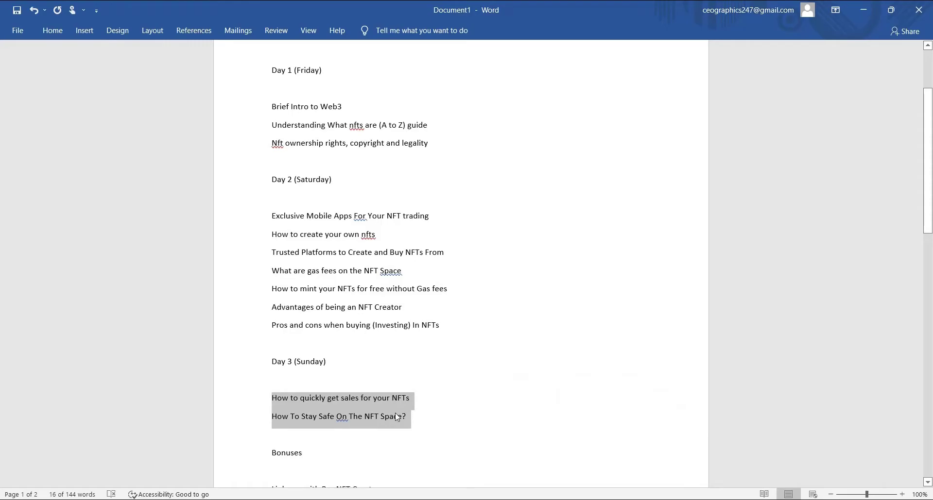
pyautogui.rightClick(398, 418)
pyautogui.click(429, 270)
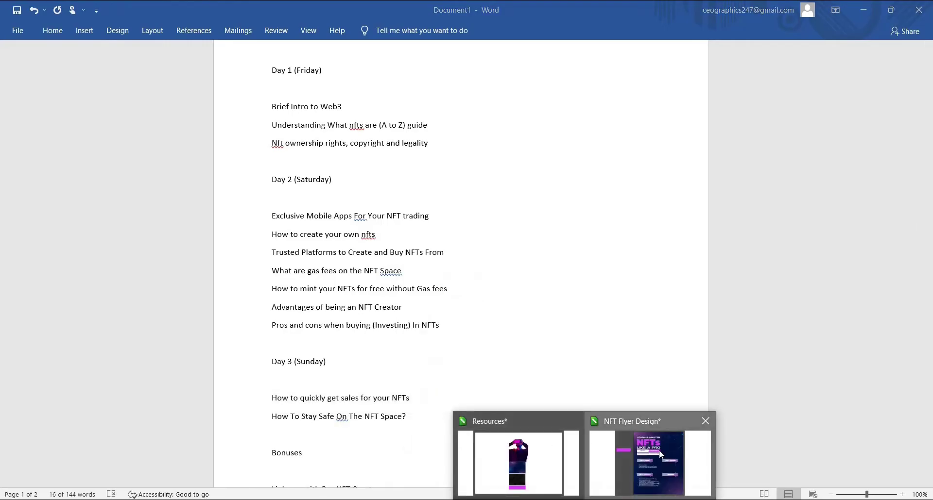
# Back in the CorelDRAW flyer, paste the Day 3 topics as artistic text across the left edge, maintaining fonts and formatting
pyautogui.click(658, 450)
pyautogui.click(14, 240)
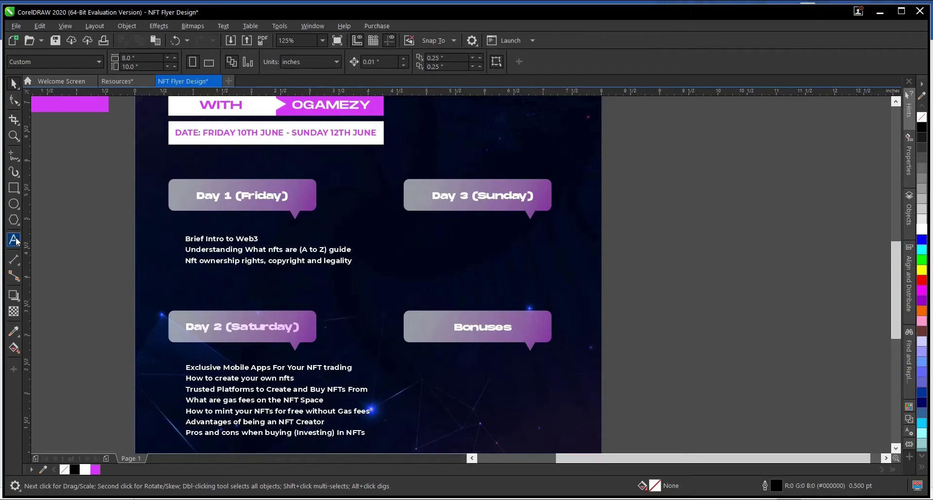
pyautogui.click(76, 262)
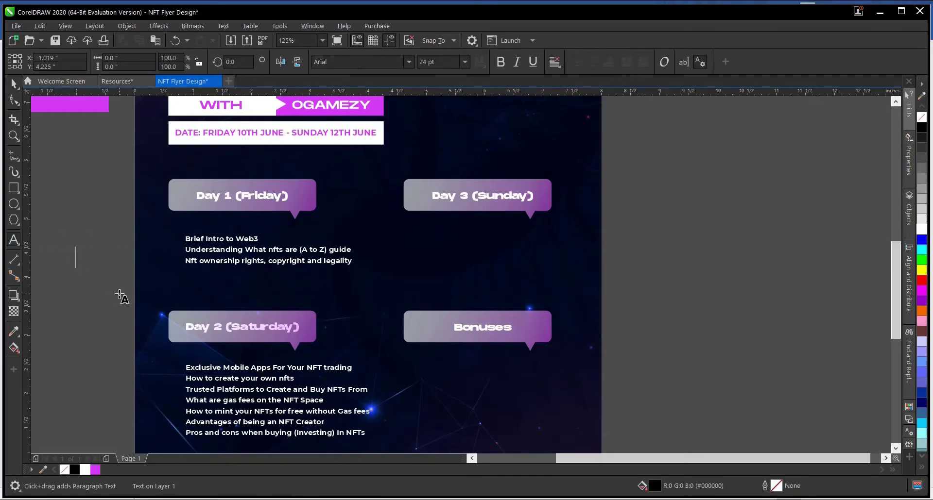
pyautogui.hotkey('ctrl', 'v')
pyautogui.click(461, 337)
pyautogui.click(12, 85)
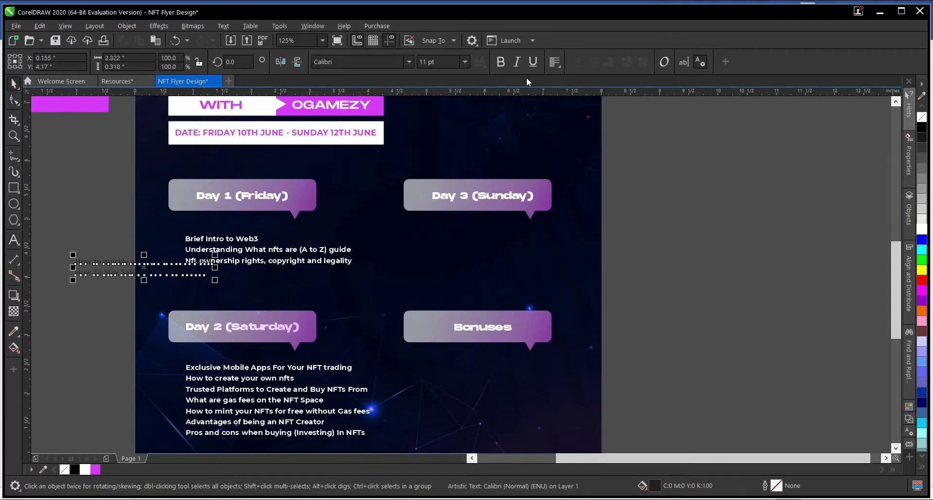
# Set the pasted Day 3 topics to Montserrat Bold at 9 pt and colour them white
pyautogui.click(465, 63)
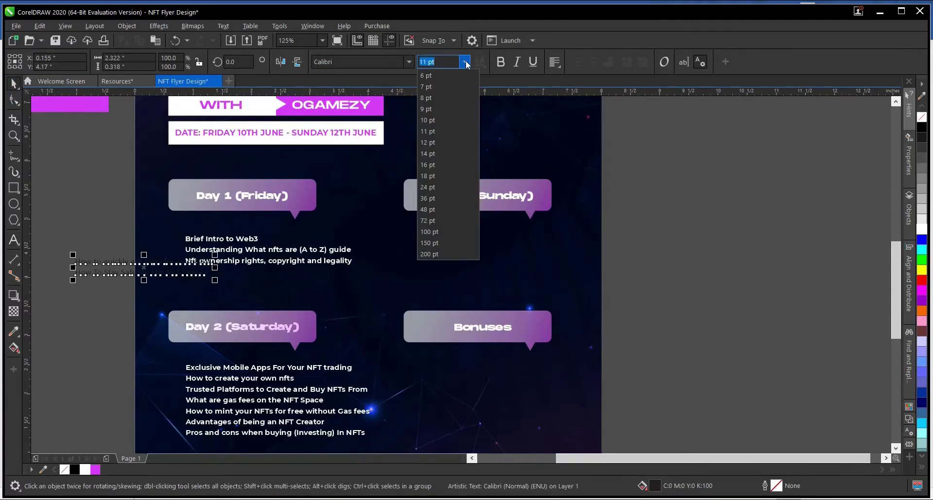
pyautogui.click(449, 109)
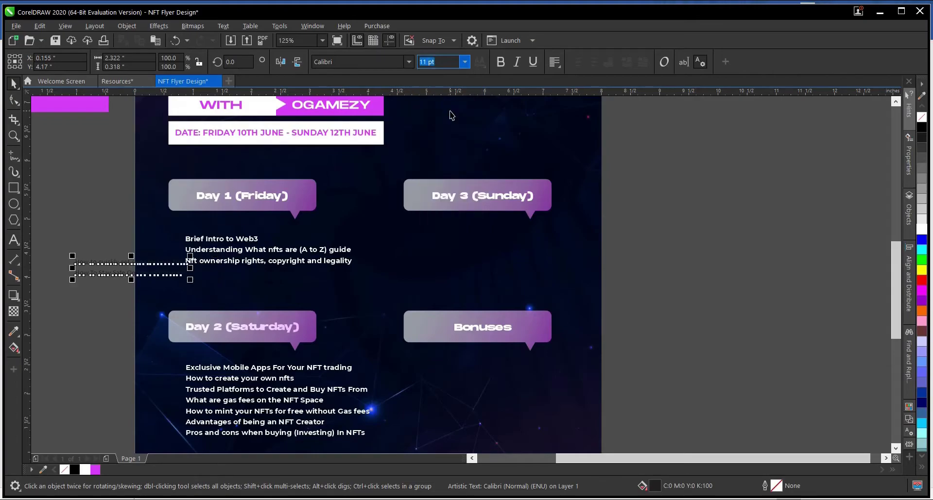
pyautogui.click(408, 62)
pyautogui.click(399, 100)
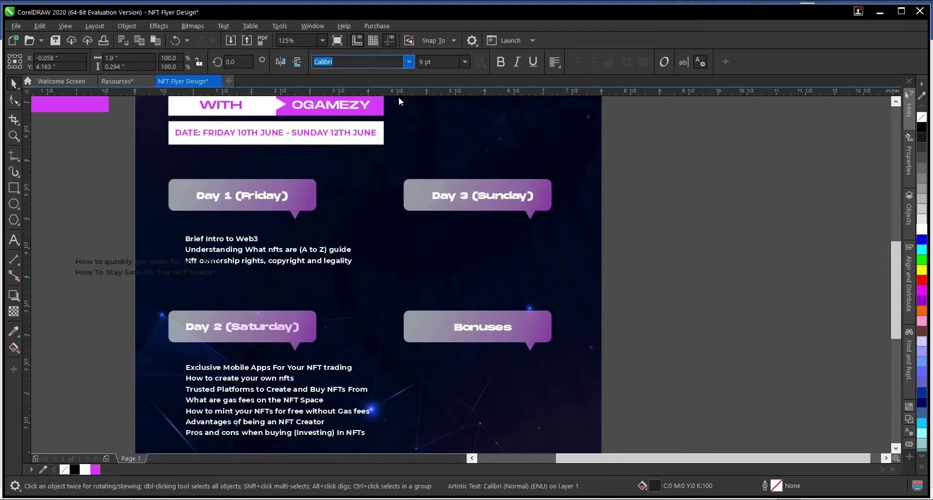
pyautogui.click(85, 469)
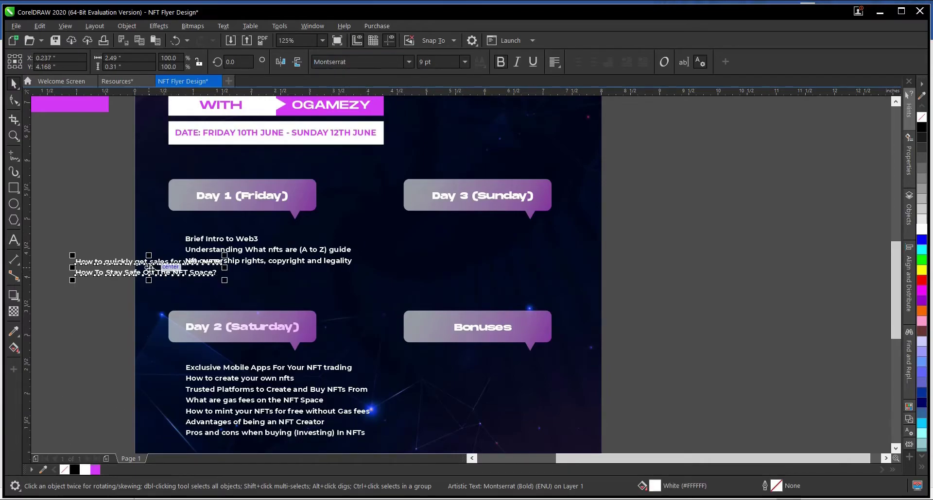
# Move the Day 3 topics beneath the Day 3 (Sunday) bubble, roughly level with the Day 1 topics
pyautogui.moveTo(168, 270); pyautogui.dragTo(489, 255)
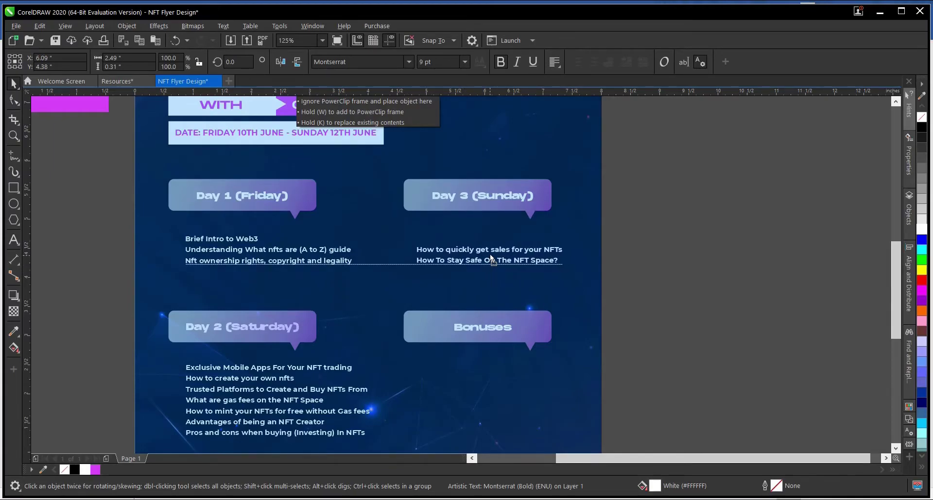
pyautogui.moveTo(490, 254); pyautogui.dragTo(490, 255)
pyautogui.scroll(-1, 309, 233)
pyautogui.scroll(1, 254, 283)
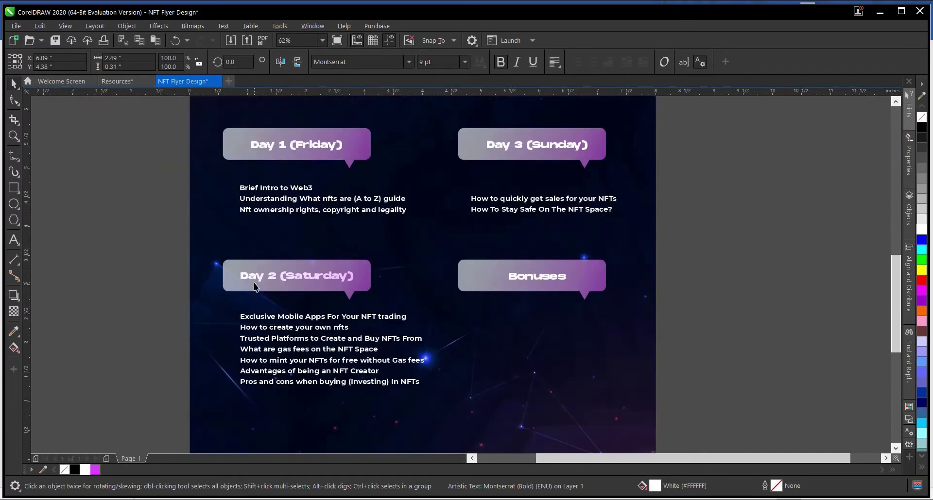
# Shift the Day 1 and Day 2 topics together about 0.12 inch to the left beneath their bubbles
pyautogui.click(270, 320)
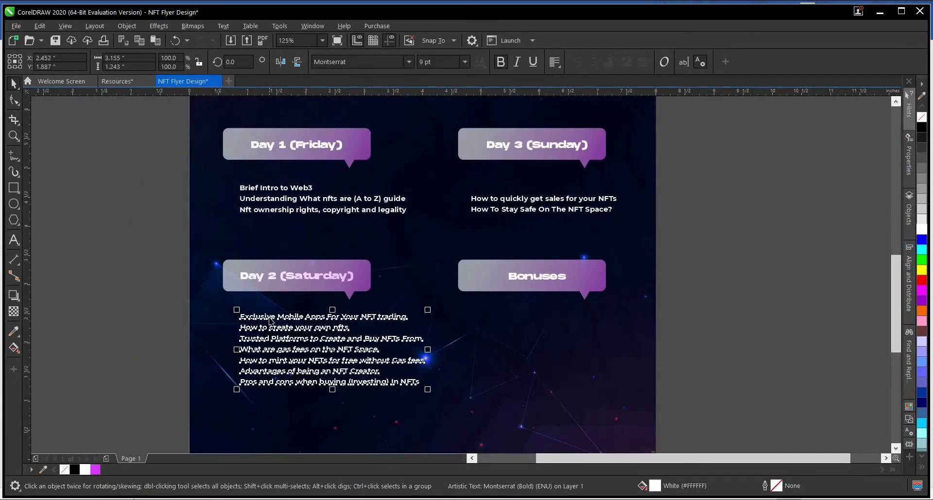
pyautogui.keyDown('shift'); pyautogui.click(336, 204); pyautogui.keyUp('shift')
pyautogui.moveTo(336, 204); pyautogui.dragTo(332, 204)
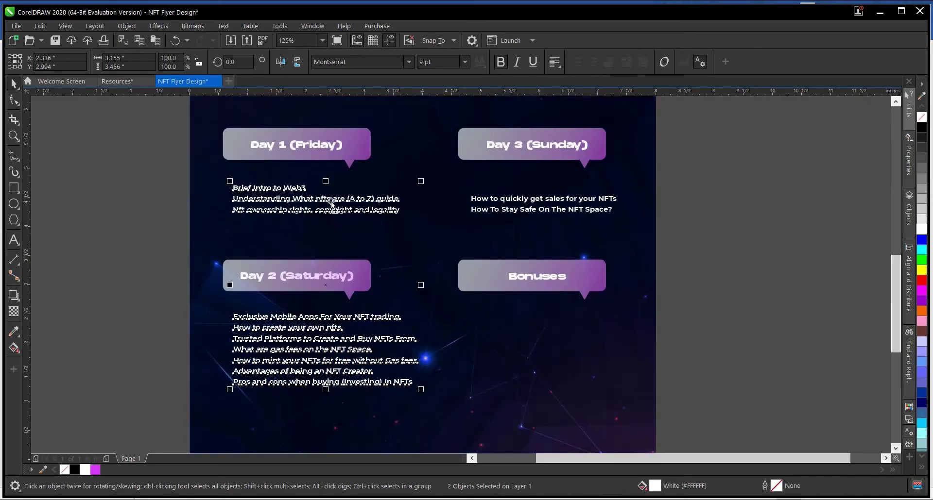
pyautogui.click(107, 246)
# Try top-aligning the Day 3 topics with the Day 1 topics, and undo the alignment
pyautogui.scroll(2, 491, 204)
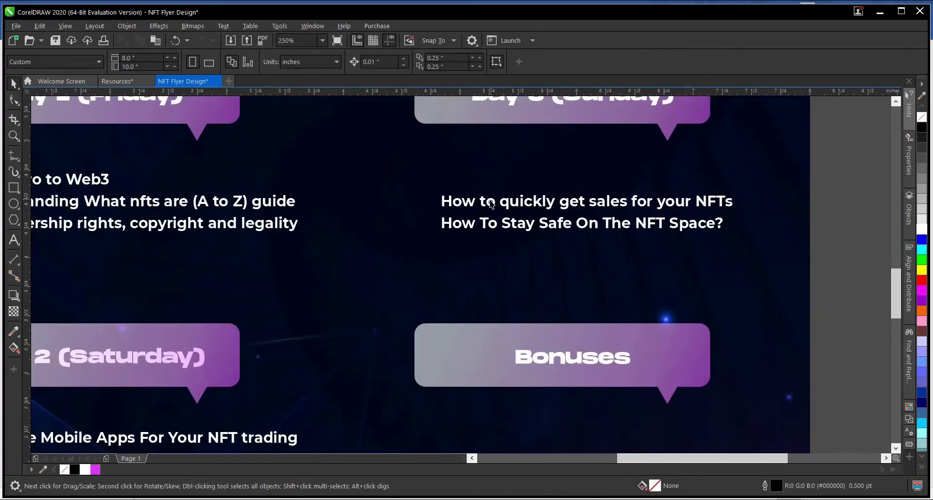
pyautogui.click(490, 204)
pyautogui.scroll(-2, 437, 245)
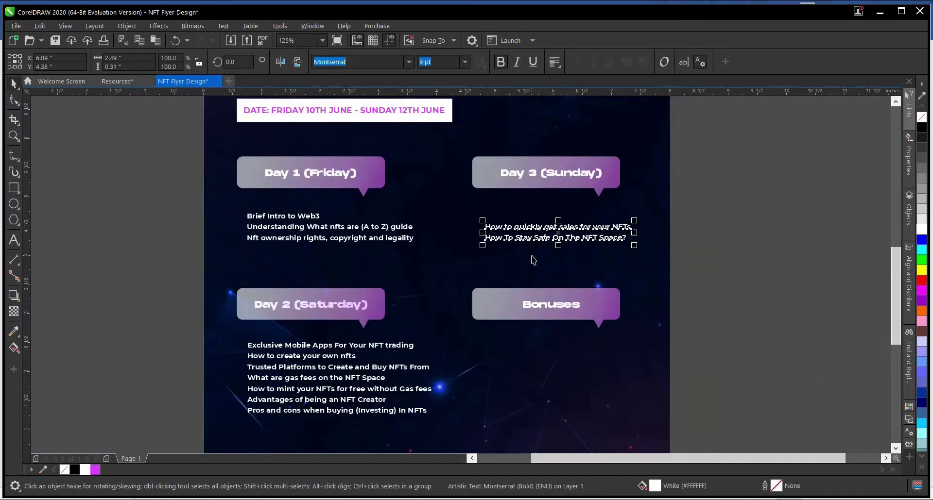
pyautogui.keyDown('shift'); pyautogui.click(317, 215); pyautogui.keyUp('shift')
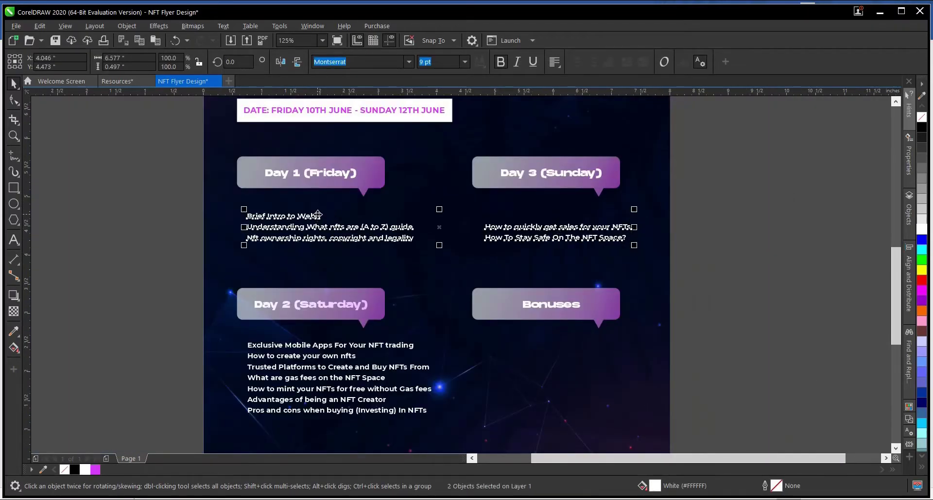
pyautogui.click(744, 240)
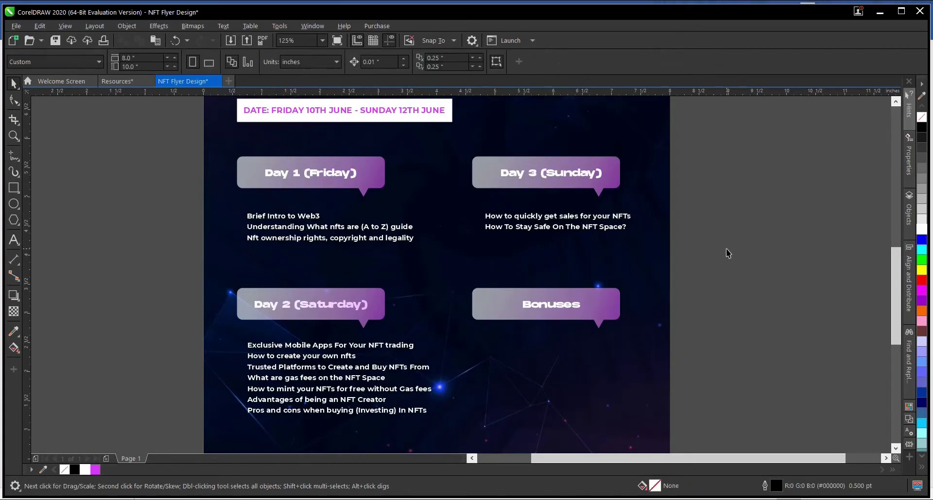
pyautogui.scroll(-1, 550, 244)
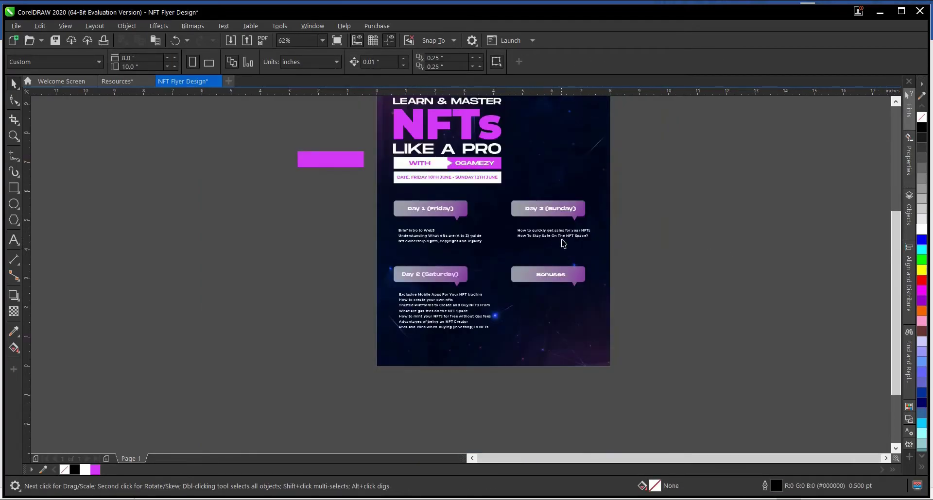
pyautogui.scroll(1, 561, 240)
pyautogui.hotkey('ctrl', 'z')
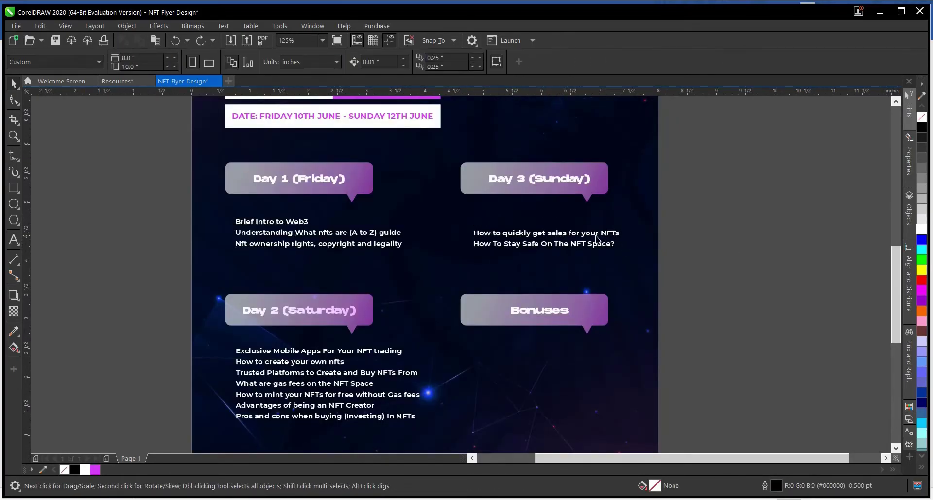
# Align the top of the Day 3 topics with the top of the Day 1 topics
pyautogui.click(595, 237)
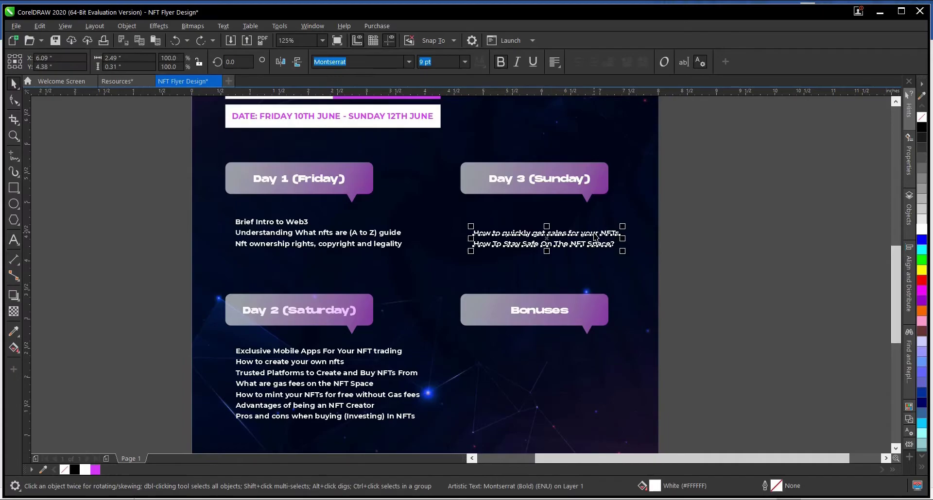
pyautogui.keyDown('shift'); pyautogui.click(391, 236); pyautogui.keyUp('shift')
pyautogui.press('t')
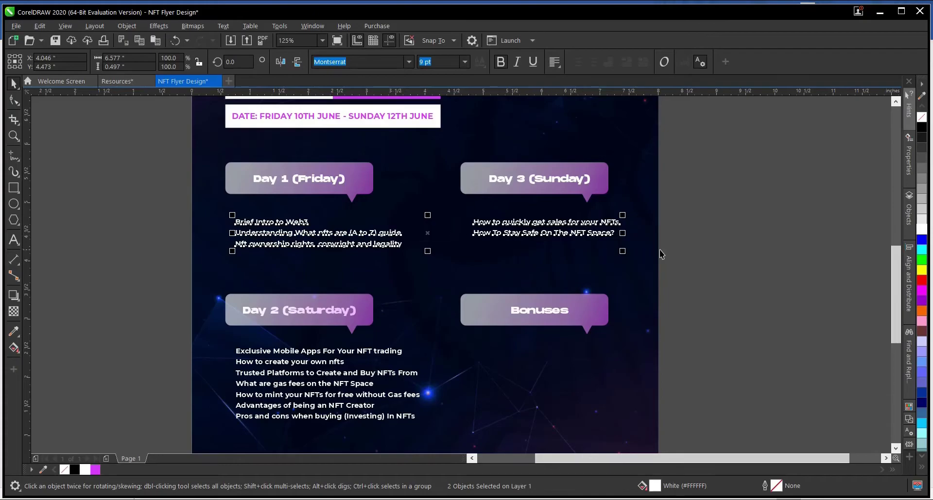
pyautogui.click(484, 254)
pyautogui.scroll(-3, 484, 254)
pyautogui.scroll(3, 480, 309)
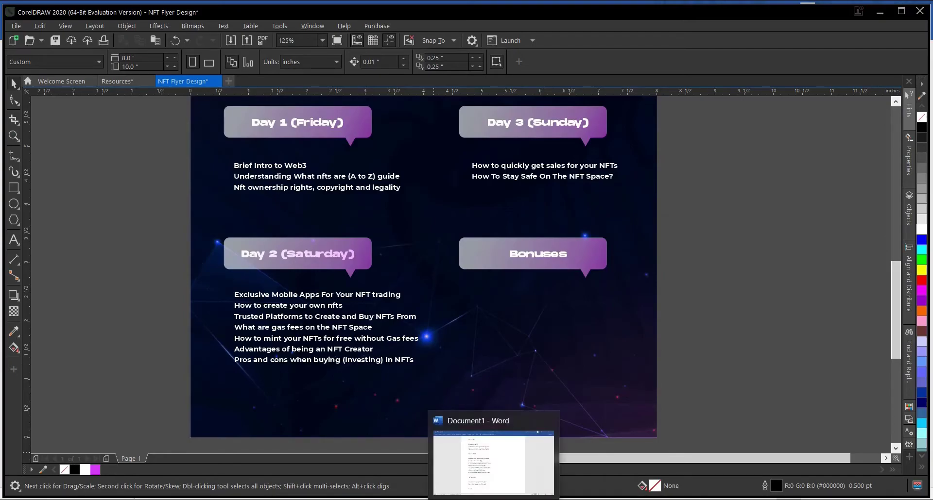
# Switch to the Word document and copy the two Bonuses lines about linking with Pro NFT Creators and Popular NFT Collectors
pyautogui.click(495, 453)
pyautogui.scroll(-2, 315, 367)
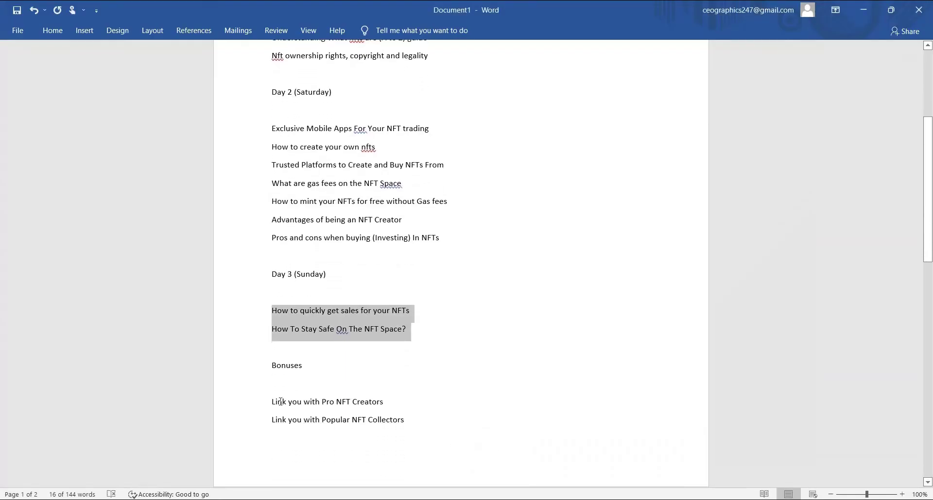
pyautogui.moveTo(273, 399); pyautogui.dragTo(409, 420)
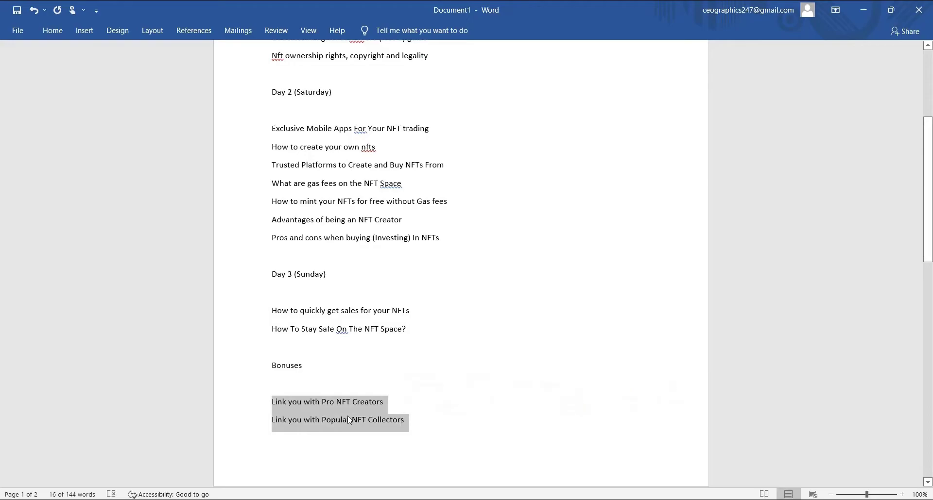
pyautogui.rightClick(348, 416)
pyautogui.click(392, 270)
# Back in the CorelDRAW flyer, paste the two bonus lines as artistic text across the left page edge, maintaining fonts and formatting
pyautogui.click(585, 499)
pyautogui.click(640, 475)
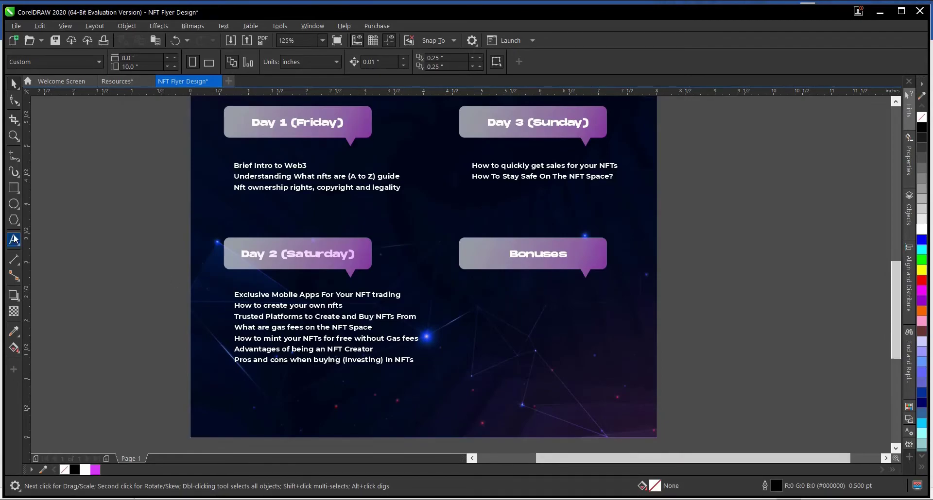
pyautogui.click(13, 239)
pyautogui.click(101, 246)
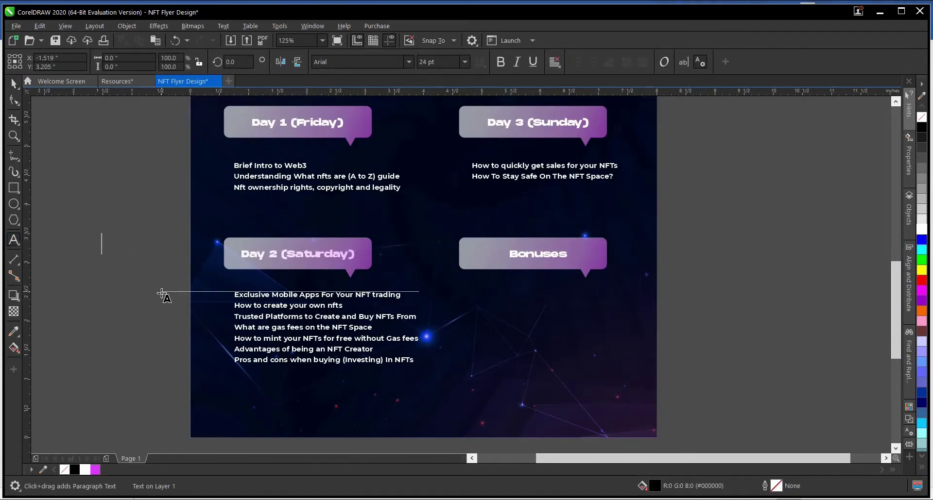
pyautogui.hotkey('ctrl', 'v')
pyautogui.click(450, 337)
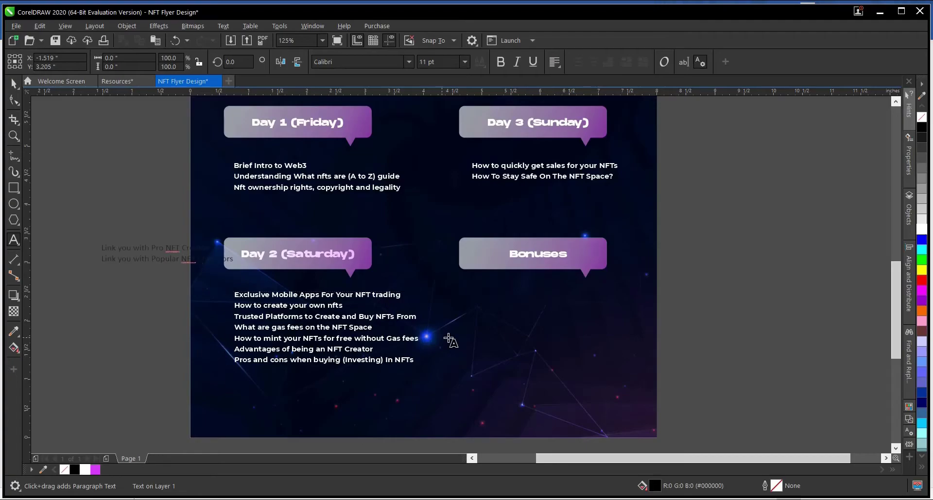
pyautogui.click(14, 83)
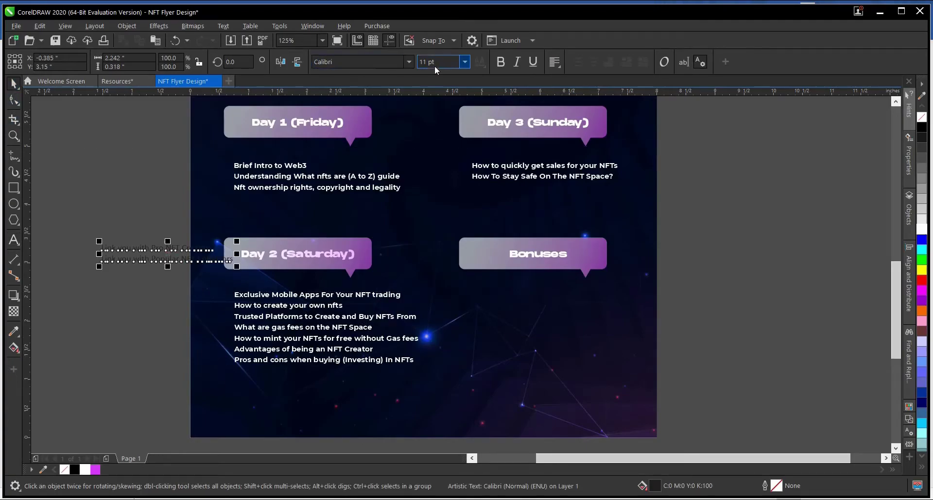
# Set the pasted bonus lines to Montserrat Bold at 9 pt and colour them white
pyautogui.click(465, 61)
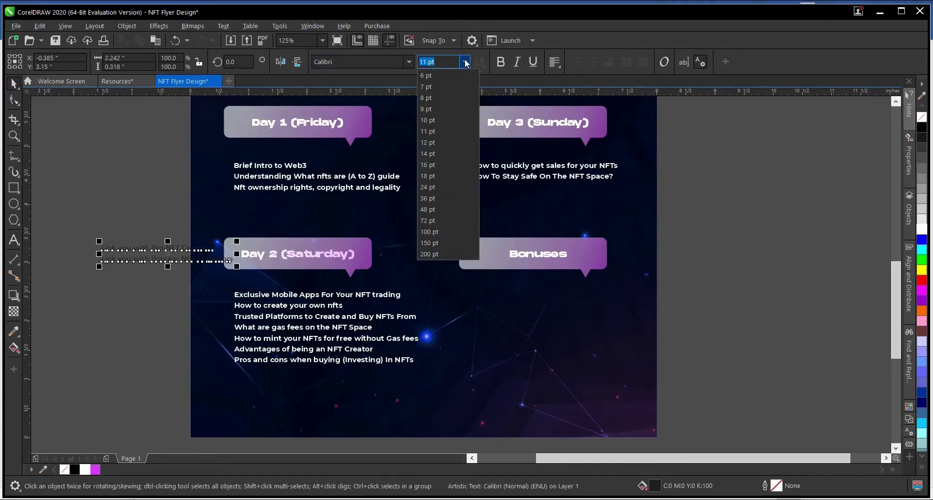
pyautogui.click(456, 113)
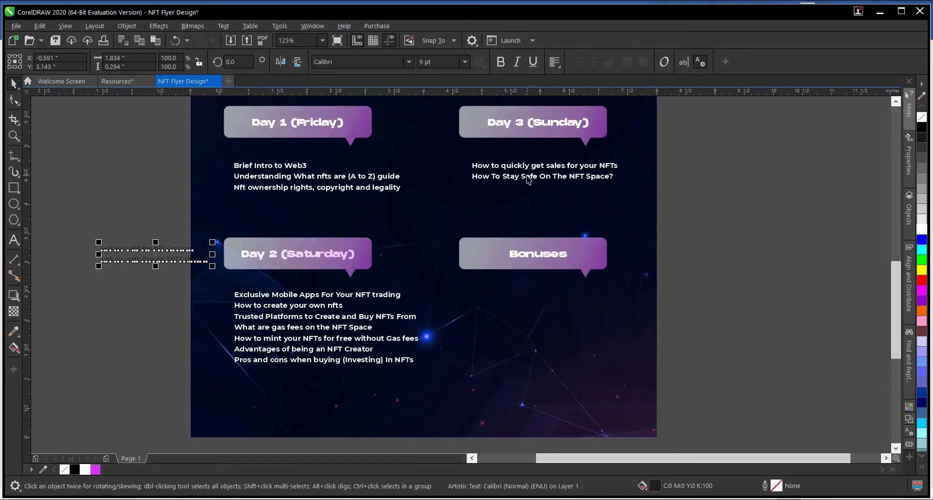
pyautogui.click(409, 62)
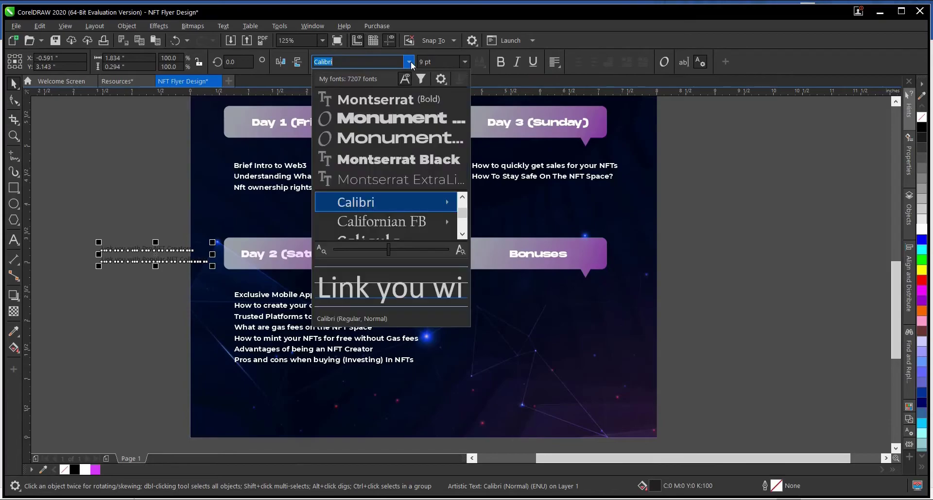
pyautogui.click(409, 99)
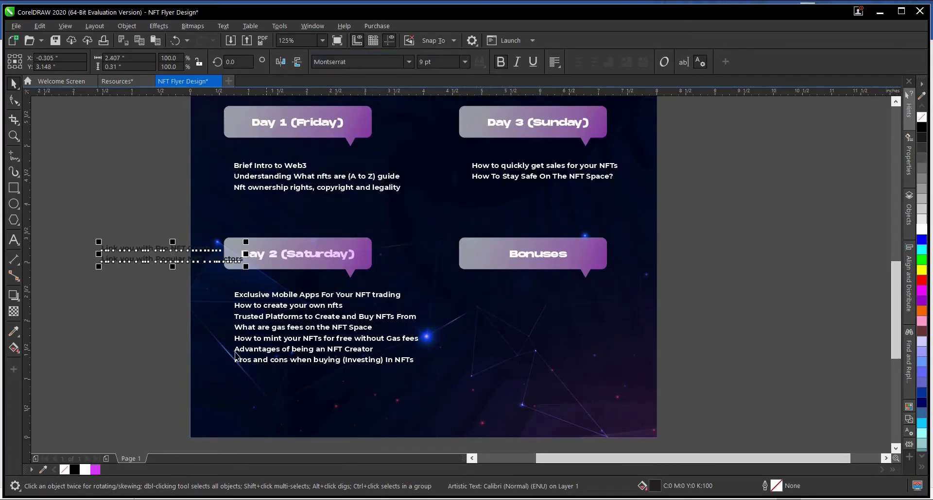
pyautogui.click(85, 469)
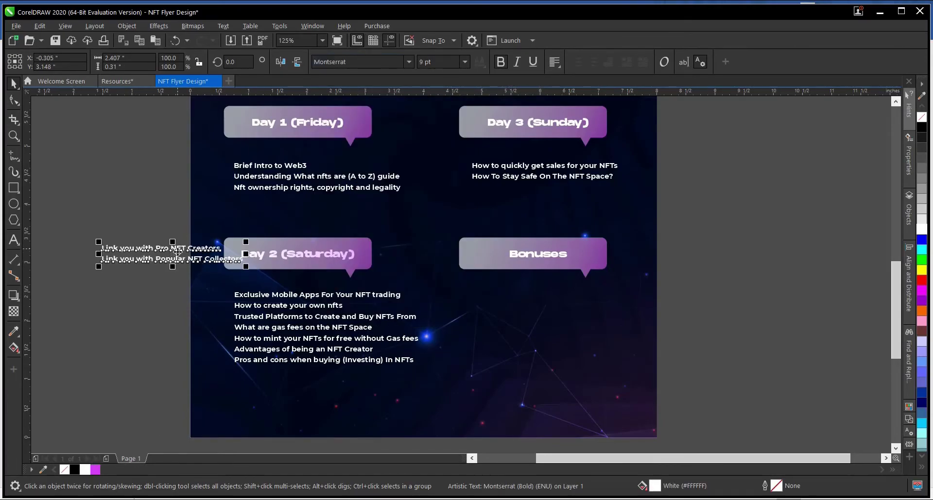
# Move the bonus lines beneath the Bonuses bubble and align their top with the Day 2 topics
pyautogui.moveTo(178, 259); pyautogui.dragTo(537, 299)
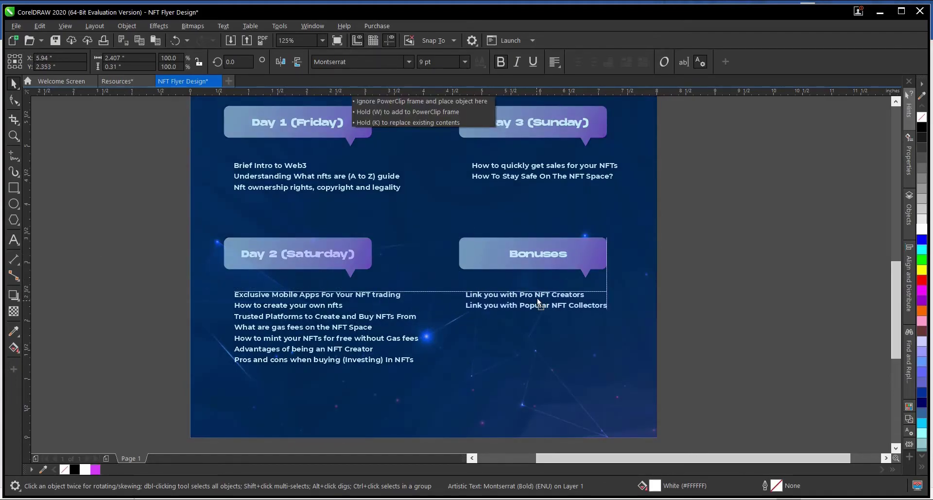
pyautogui.moveTo(538, 298); pyautogui.dragTo(537, 298)
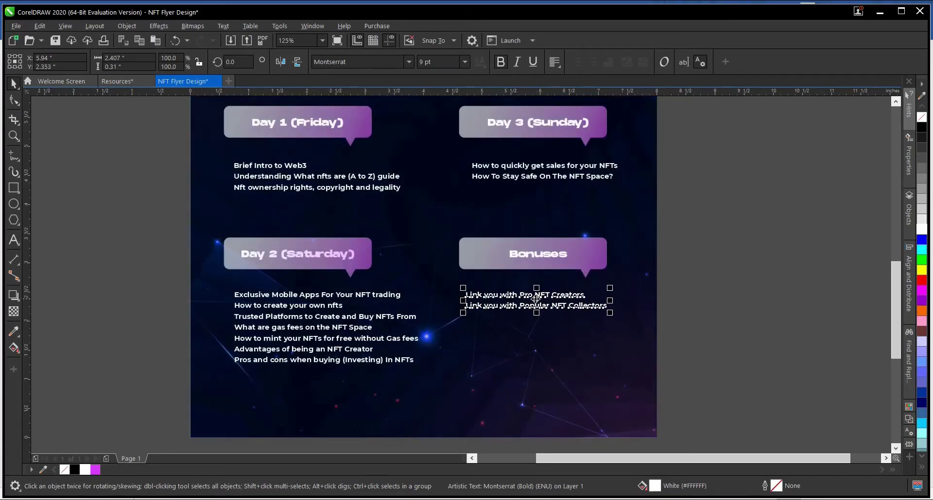
pyautogui.keyDown('shift'); pyautogui.click(364, 298); pyautogui.keyUp('shift')
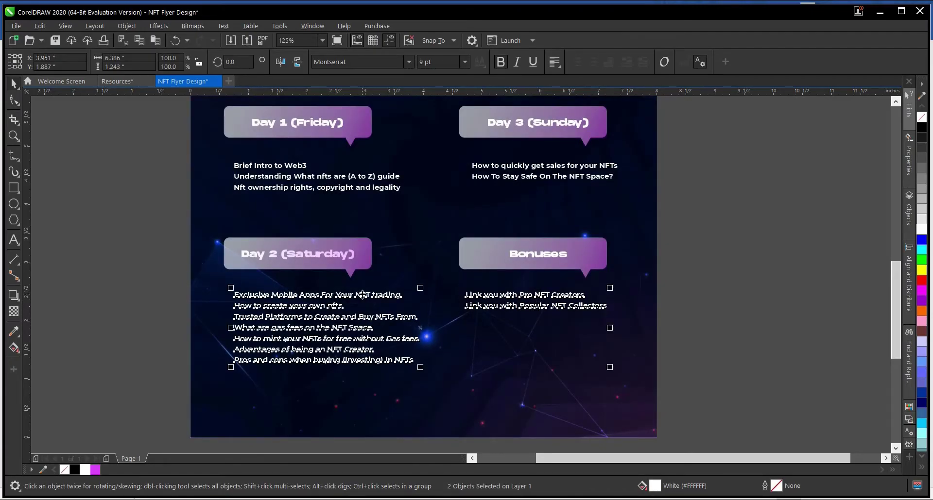
pyautogui.click(758, 312)
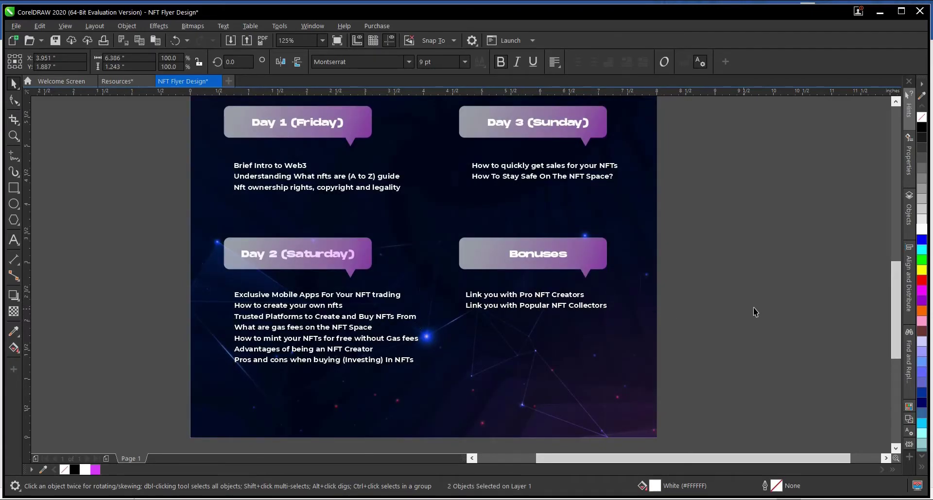
# Align the left edge of the bonus lines with the left edge of the Day 3 topics
pyautogui.click(518, 299)
pyautogui.keyDown('shift'); pyautogui.click(511, 178); pyautogui.keyUp('shift')
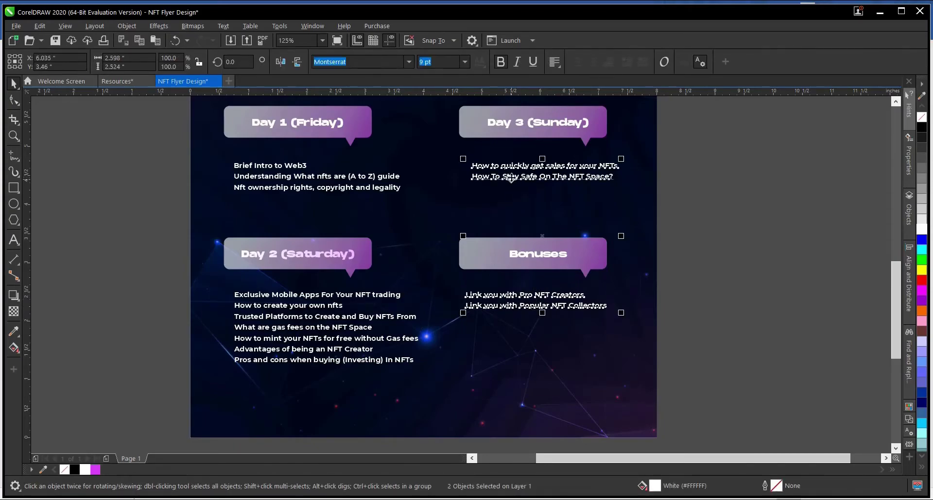
pyautogui.click(741, 302)
pyautogui.scroll(-1, 537, 332)
pyautogui.scroll(1, 519, 336)
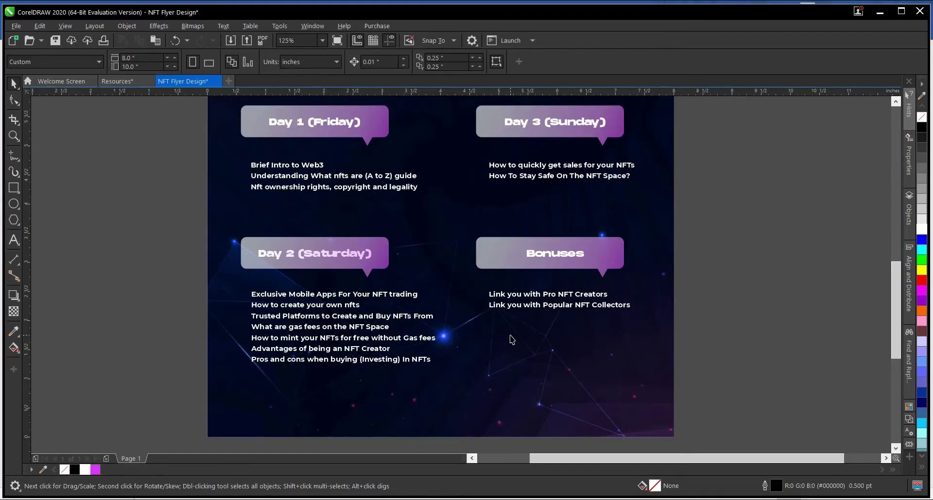
# Move the Day 2 and Bonuses bubbles, with their headings and topics, up about 0.5 inch towards the Day 1 and Day 3 sections
pyautogui.scroll(-1, 511, 340)
pyautogui.scroll(1, 426, 340)
pyautogui.scroll(-1, 361, 295)
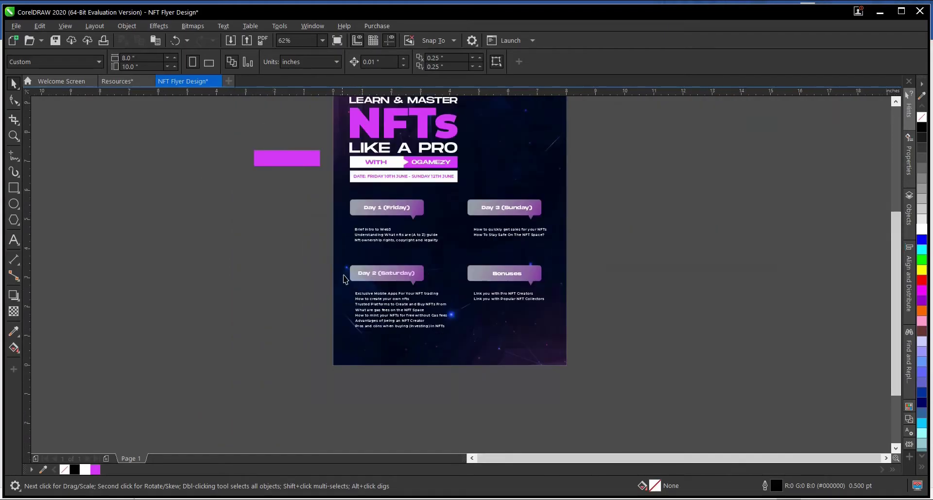
pyautogui.moveTo(313, 258); pyautogui.dragTo(573, 342)
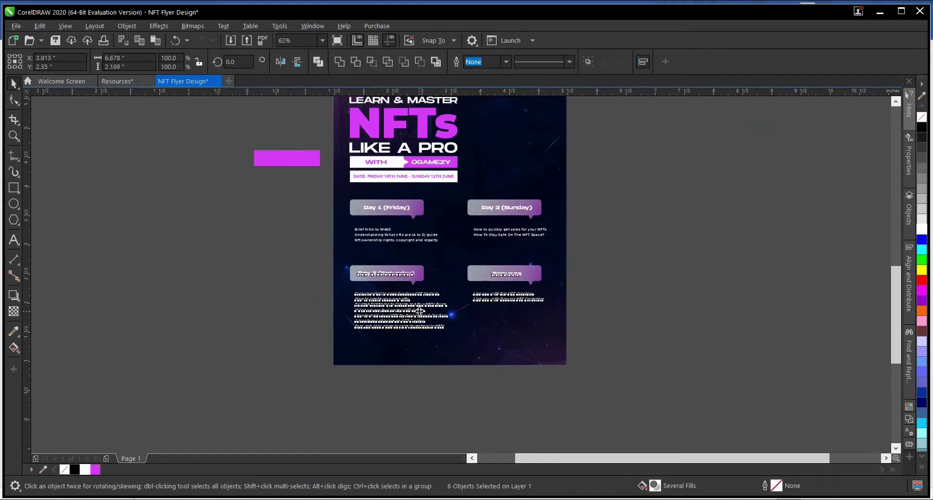
pyautogui.scroll(1, 419, 310)
pyautogui.moveTo(474, 285); pyautogui.dragTo(475, 263)
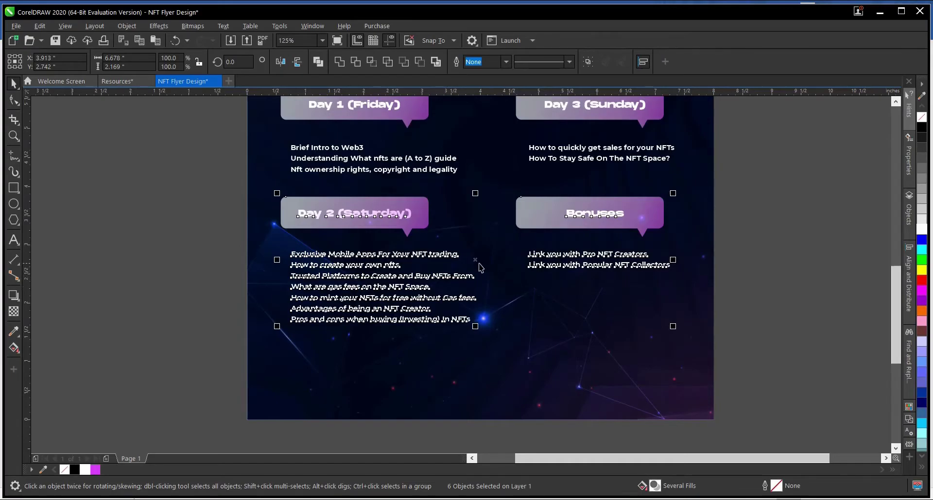
pyautogui.moveTo(479, 267); pyautogui.dragTo(480, 258)
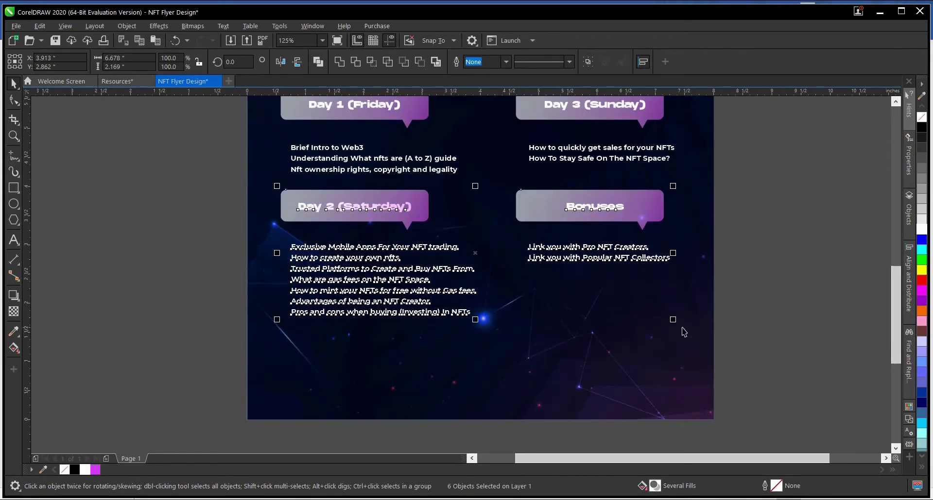
pyautogui.click(803, 318)
pyautogui.scroll(-2, 503, 393)
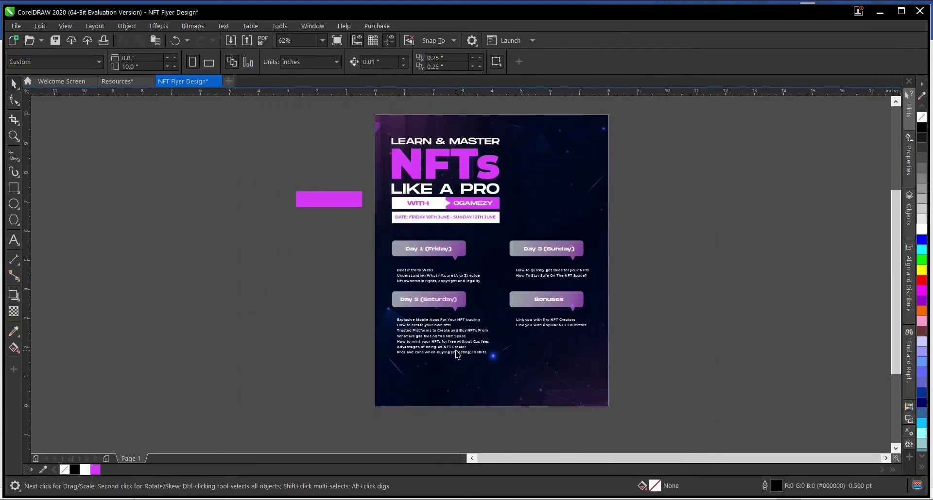
# Move the Day 2 and Bonuses bubbles, with their headings and topics, down slightly from the Day 1 and Day 3 sections
pyautogui.scroll(1, 456, 350)
pyautogui.moveTo(261, 231); pyautogui.dragTo(802, 419)
pyautogui.moveTo(616, 300); pyautogui.dragTo(616, 304)
pyautogui.scroll(-1, 616, 305)
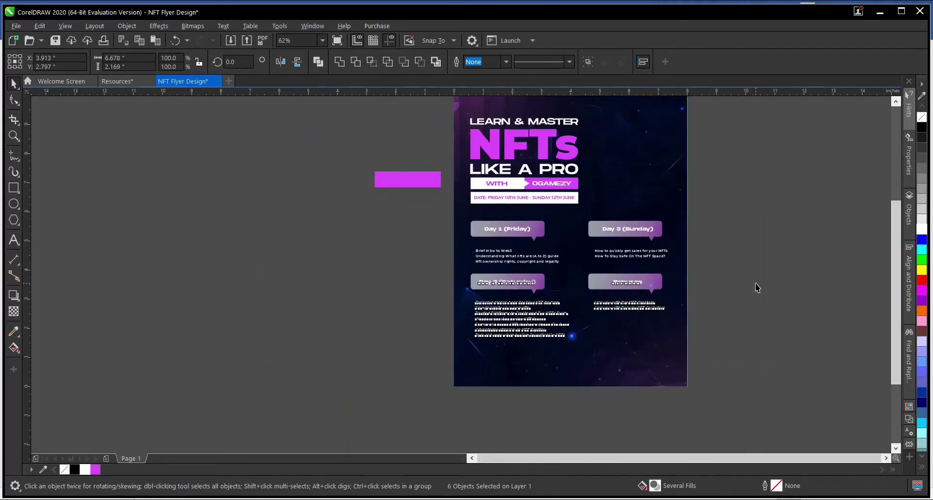
pyautogui.click(694, 288)
pyautogui.scroll(-1, 552, 344)
pyautogui.scroll(1, 620, 268)
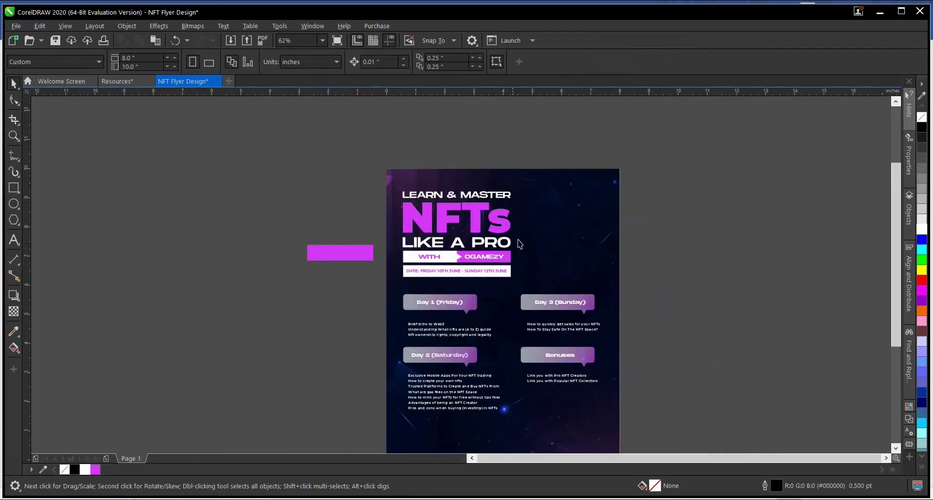
# Draw a circle about 0.075 inch across in the empty area beside the page, level with the Day 1 topics
pyautogui.scroll(-1, 497, 348)
pyautogui.scroll(2, 497, 348)
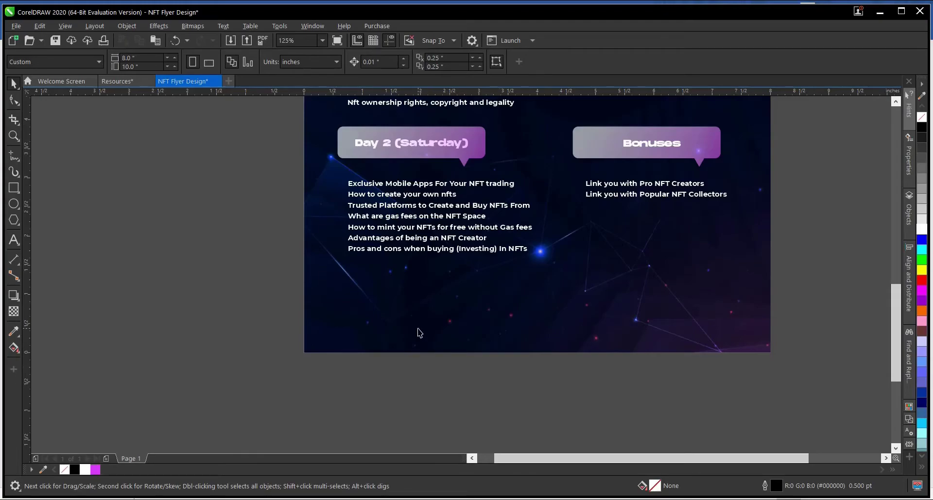
pyautogui.scroll(-2, 436, 331)
pyautogui.scroll(4, 412, 196)
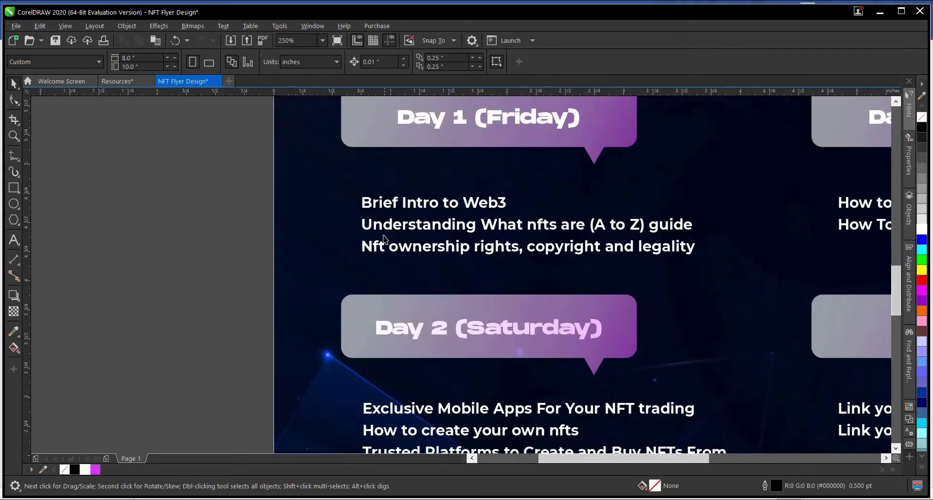
pyautogui.click(14, 204)
pyautogui.moveTo(209, 225); pyautogui.dragTo(213, 230)
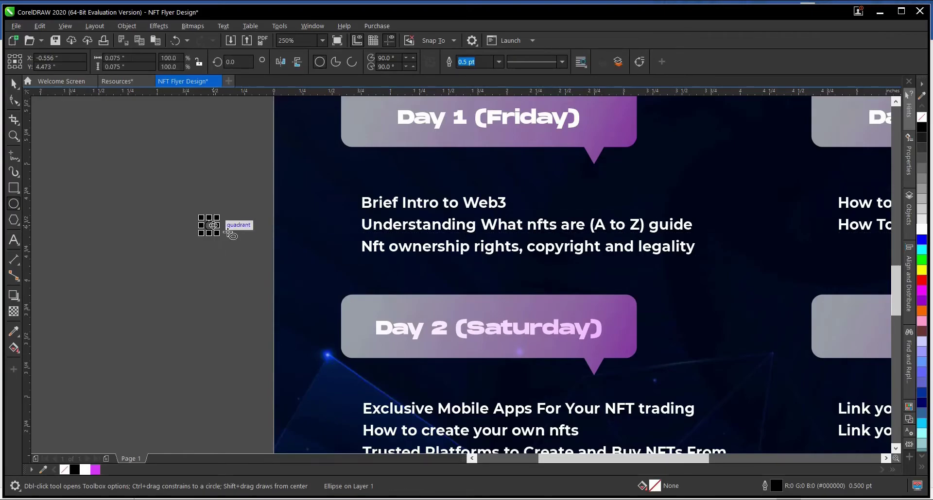
pyautogui.press('space')
# Fill the small circle with magenta #D538F6, remove its outline, and place it as a bullet before "Brief Intro to Web3"
pyautogui.scroll(2, 206, 226)
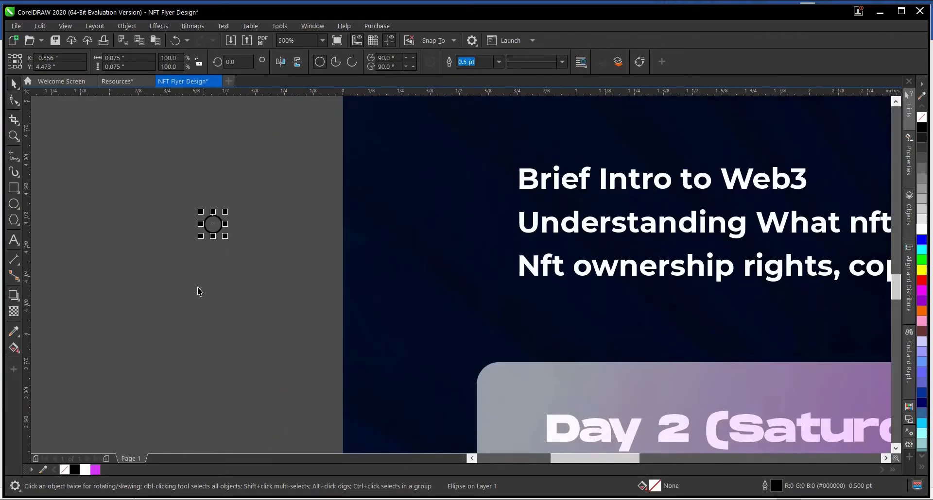
pyautogui.click(95, 470)
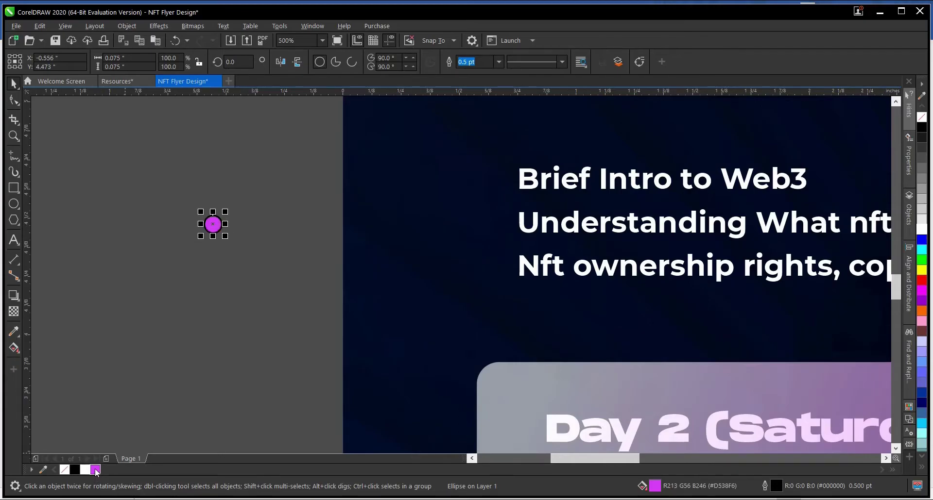
pyautogui.rightClick(62, 468)
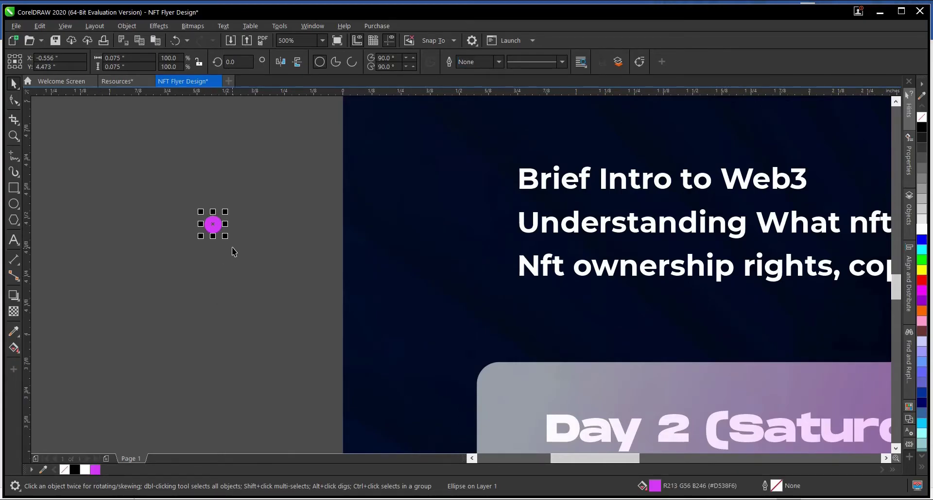
pyautogui.moveTo(225, 236); pyautogui.dragTo(507, 179)
pyautogui.click(245, 244)
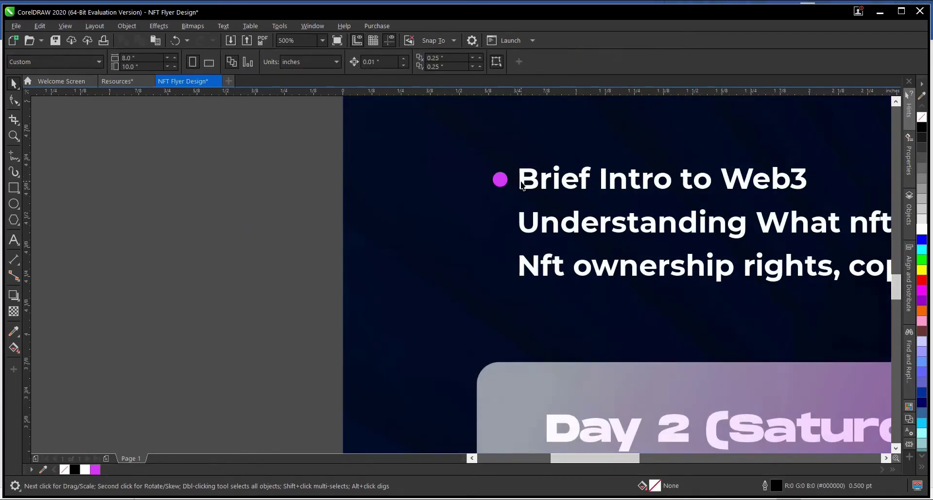
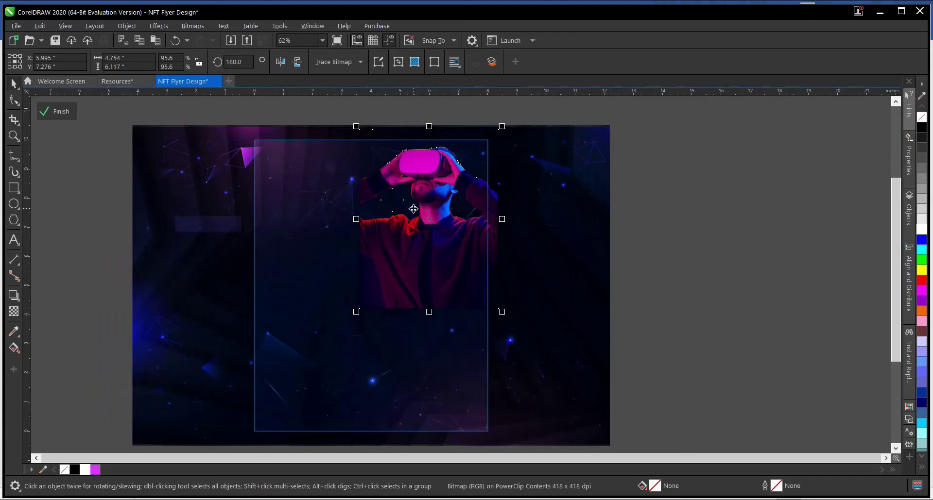
# Apply a linear fountain transparency to the VR headset photo inside the PowerClip, fading the body out downwards from the face
pyautogui.click(17, 312)
pyautogui.moveTo(434, 222); pyautogui.dragTo(402, 331)
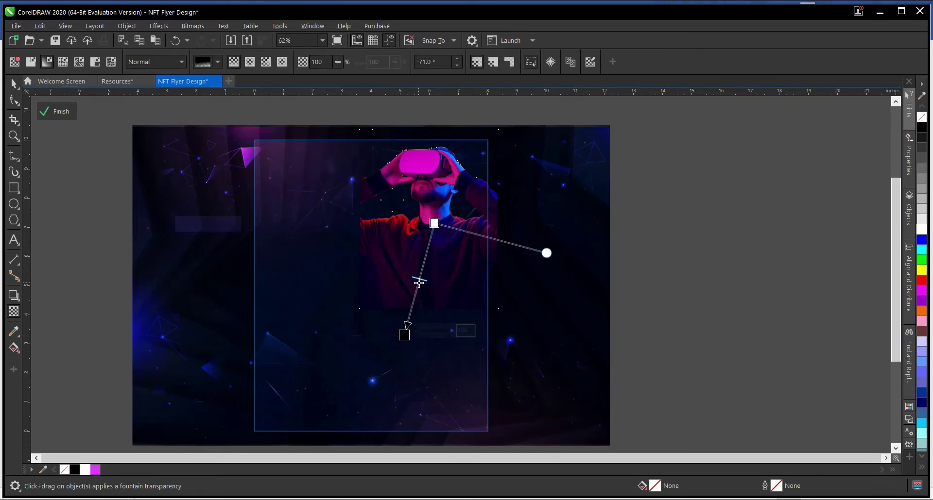
pyautogui.moveTo(423, 267); pyautogui.dragTo(427, 237)
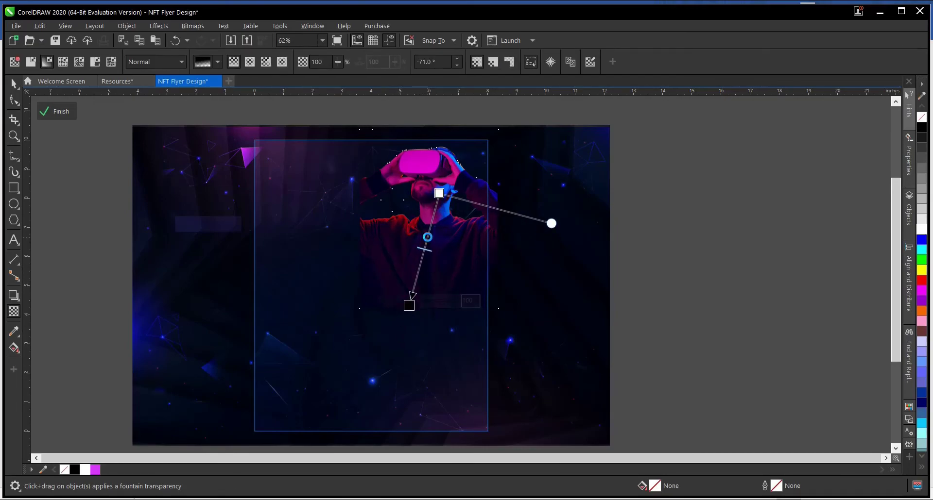
pyautogui.moveTo(432, 225); pyautogui.dragTo(434, 215)
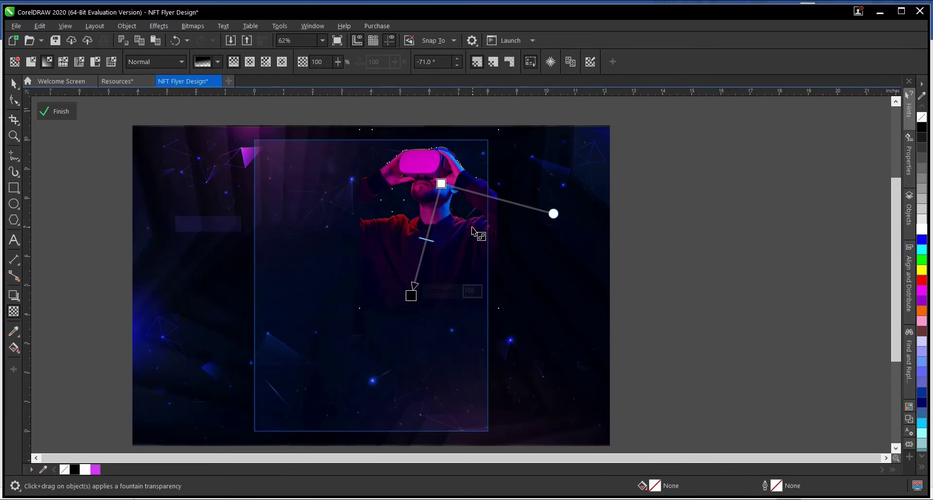
pyautogui.moveTo(432, 225); pyautogui.dragTo(433, 202)
# Enlarge the VR headset photo to about 5.73 by 7.38 inches and shift it slightly up towards the page's upper right corner
pyautogui.press('space')
pyautogui.moveTo(357, 311); pyautogui.dragTo(323, 346)
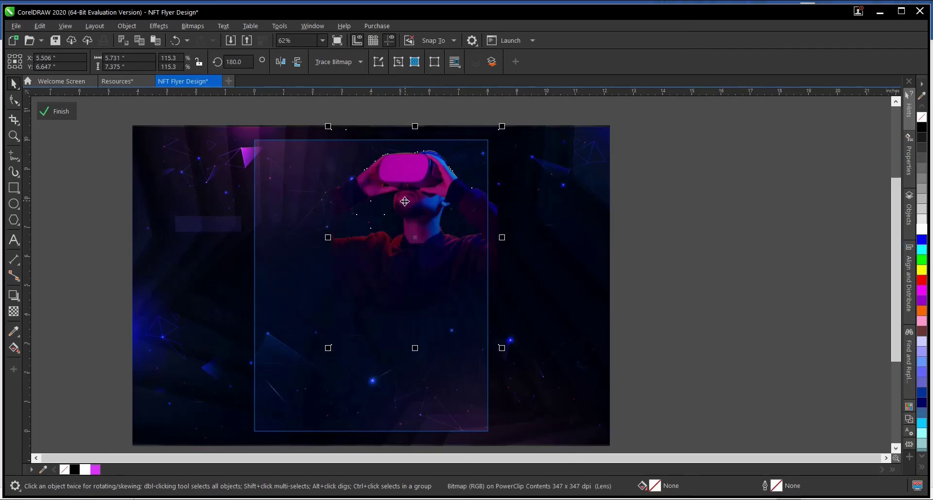
pyautogui.moveTo(412, 194); pyautogui.dragTo(418, 186)
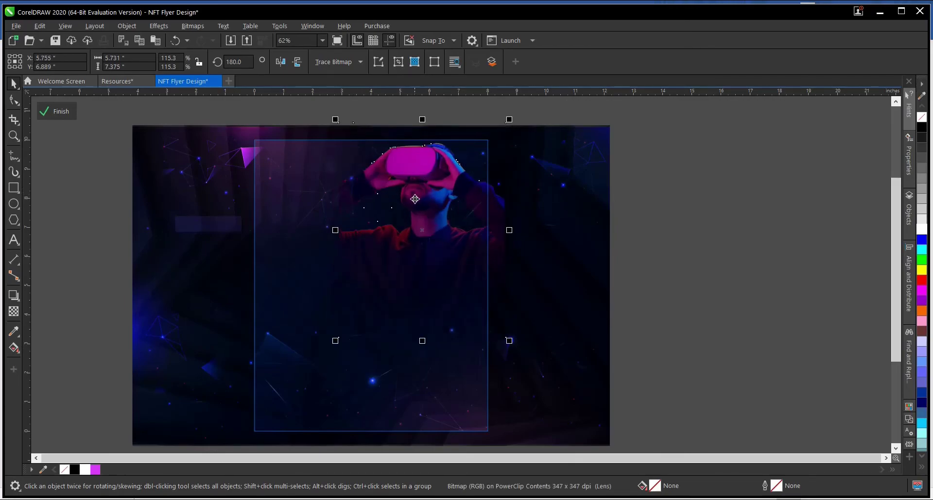
# Adjust the photo's transparency gradient to start above the headset with its midpoint near the face, and finish editing the PowerClip contents
pyautogui.press('space')
pyautogui.moveTo(424, 227); pyautogui.dragTo(426, 212)
pyautogui.hotkey('ctrl', 'z')
pyautogui.press('space')
pyautogui.press('space')
pyautogui.moveTo(423, 228); pyautogui.dragTo(426, 216)
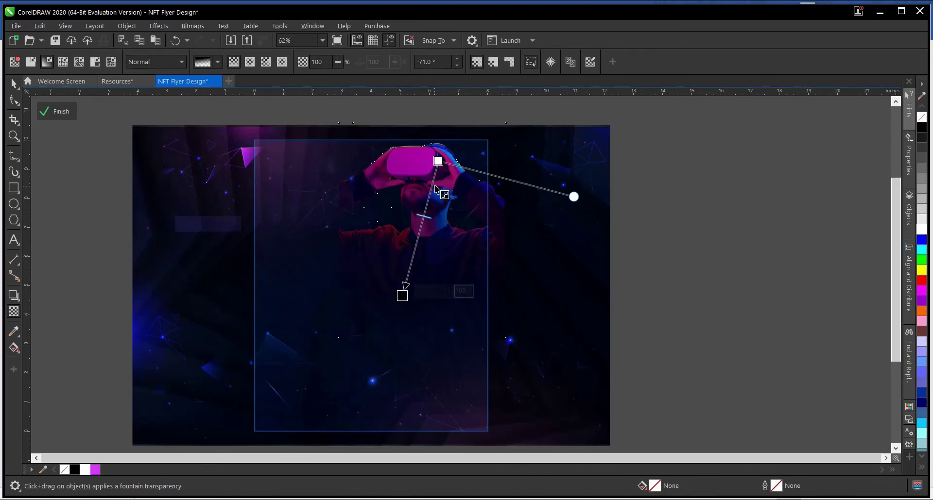
pyautogui.moveTo(438, 162); pyautogui.dragTo(446, 146)
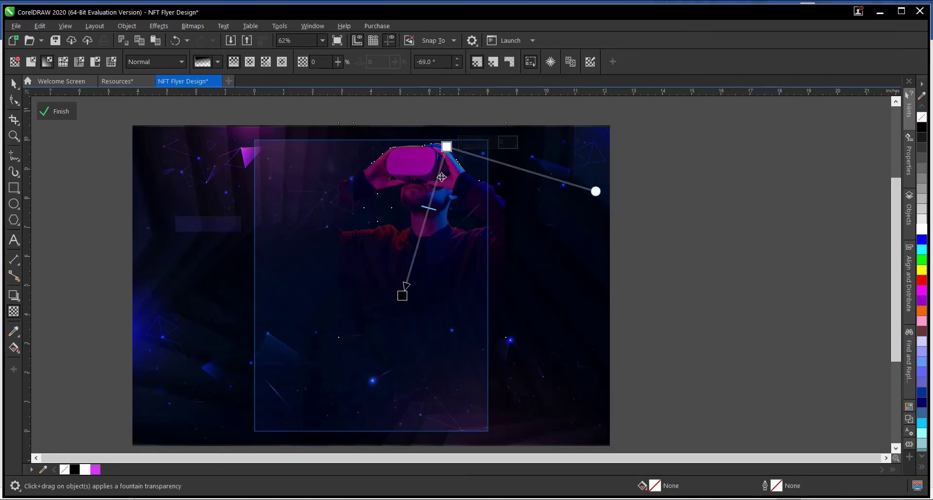
pyautogui.moveTo(431, 208); pyautogui.dragTo(440, 199)
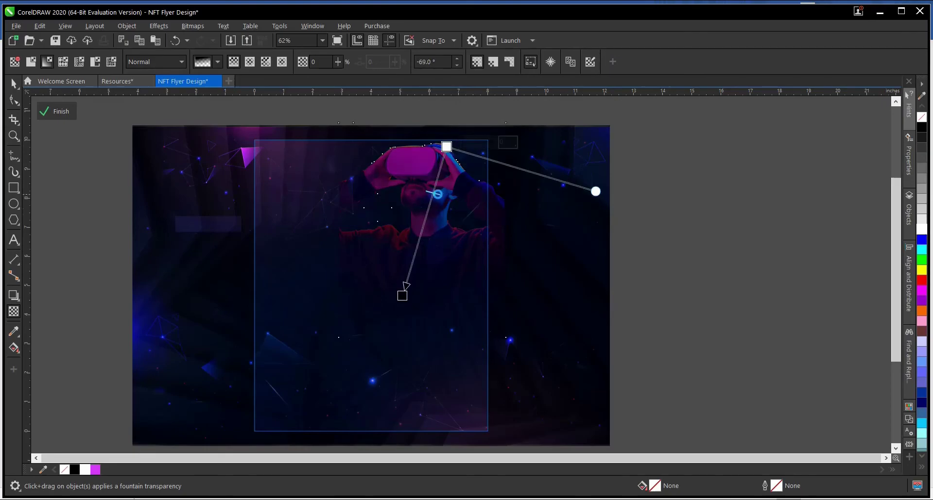
pyautogui.press('space')
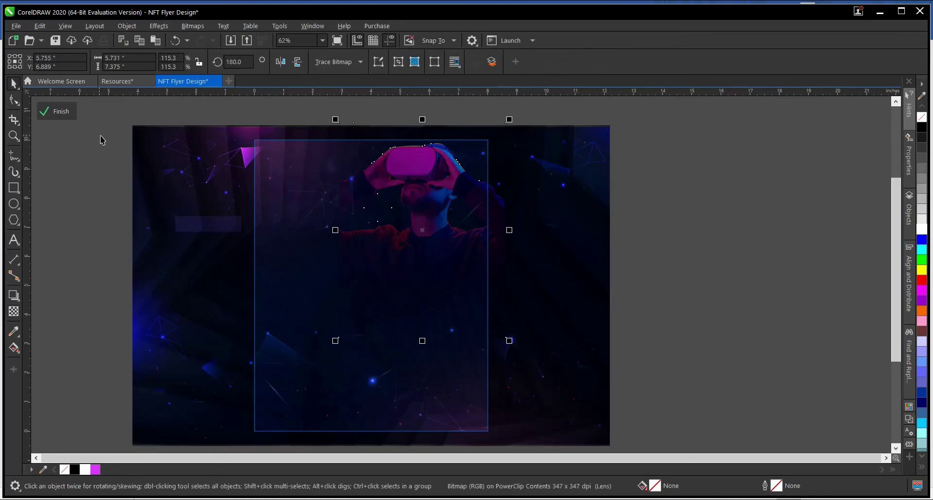
pyautogui.click(70, 145)
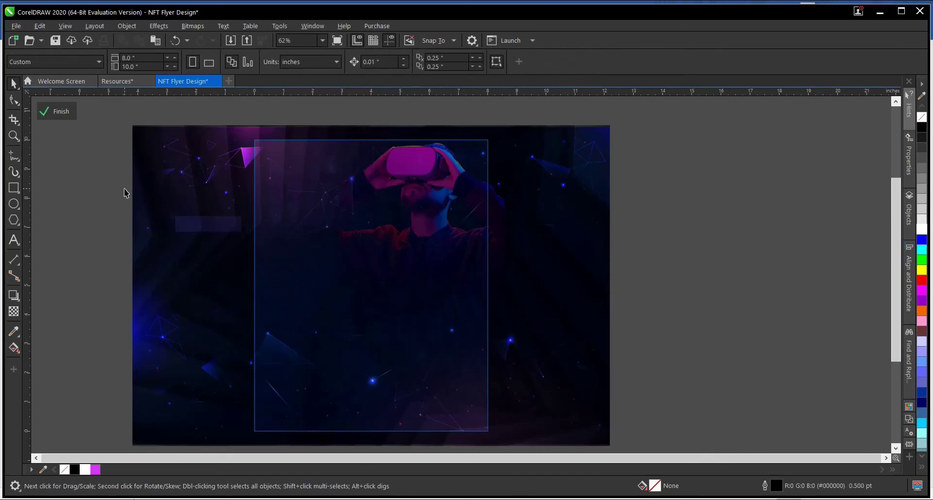
pyautogui.keyDown('ctrl'); pyautogui.click(98, 202); pyautogui.keyUp('ctrl')
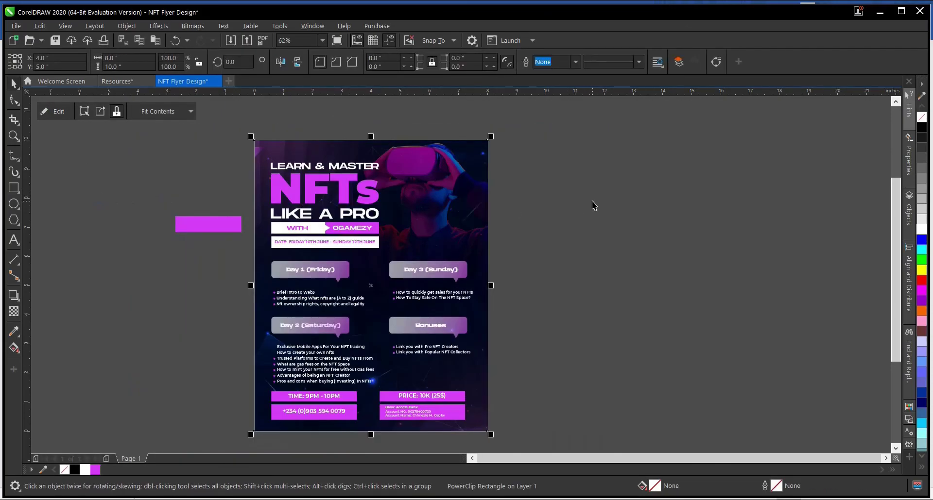
pyautogui.click(593, 204)
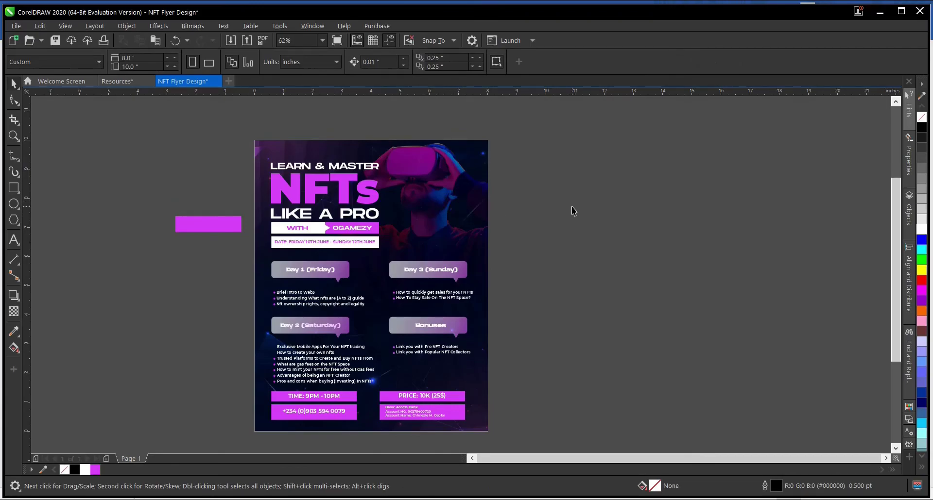
# Move the VR headset photo inside the flyer background down about 0.6 inch so the head sits beside the title
pyautogui.click(438, 194)
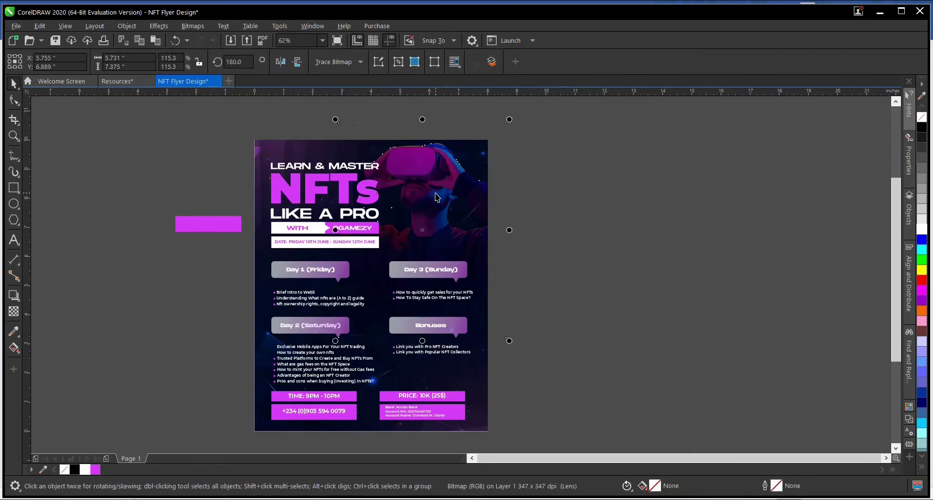
pyautogui.moveTo(430, 173); pyautogui.dragTo(432, 181)
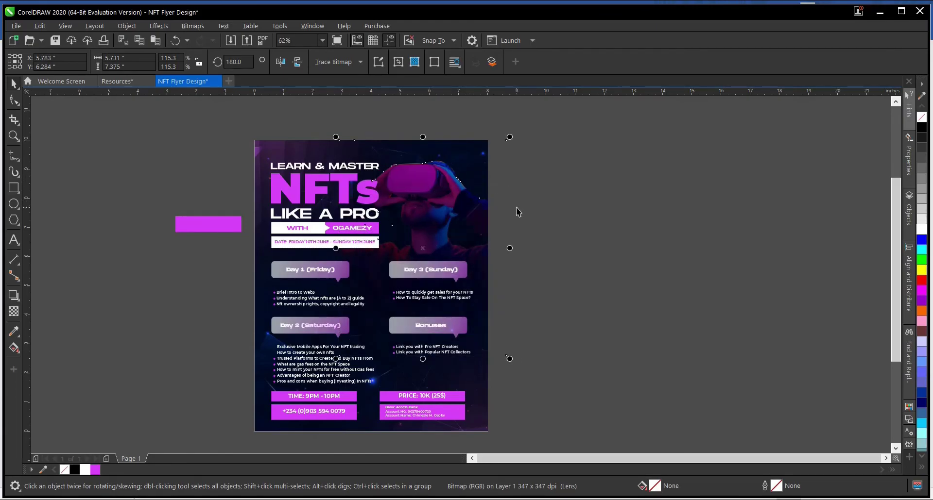
pyautogui.click(522, 211)
pyautogui.click(416, 194)
pyautogui.click(596, 234)
# Delete the spare magenta rectangle lying outside the page
pyautogui.click(225, 222)
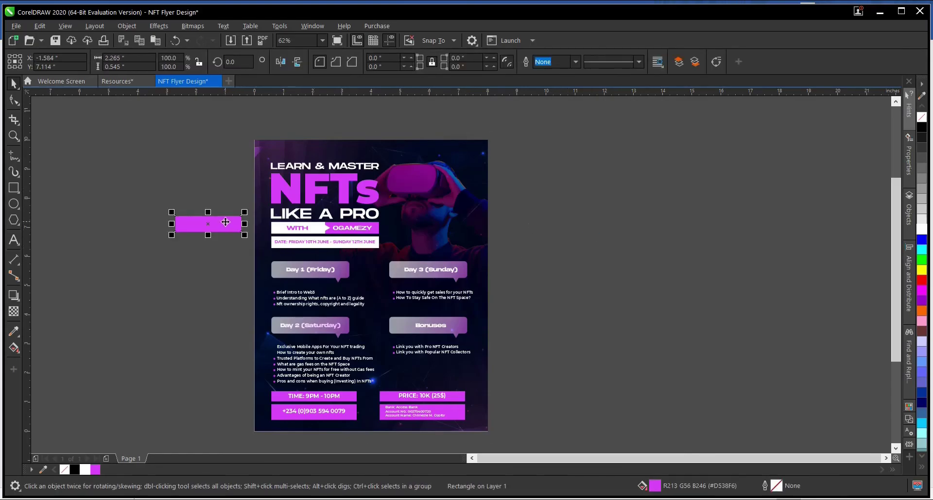
pyautogui.press('Delete')
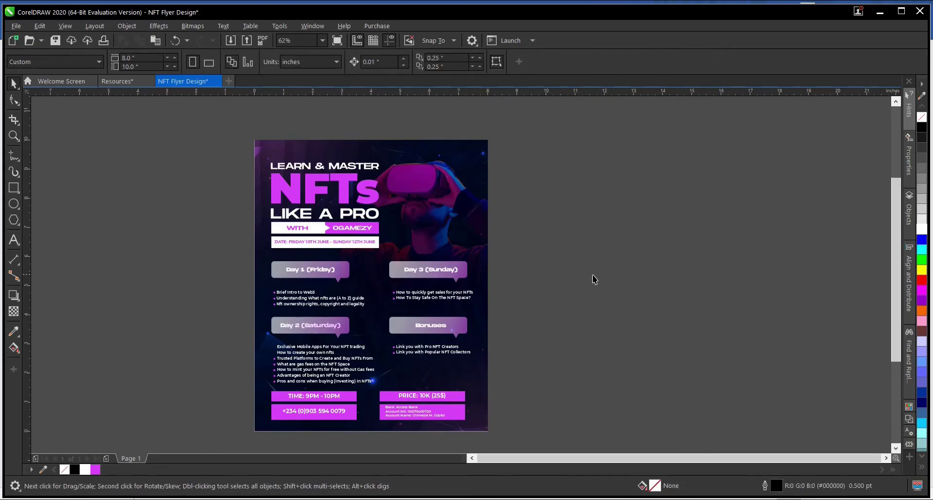
# Examine the whole flyer in a full-screen preview
pyautogui.press('z')
pyautogui.moveTo(249, 136); pyautogui.dragTo(492, 437)
pyautogui.press('space')
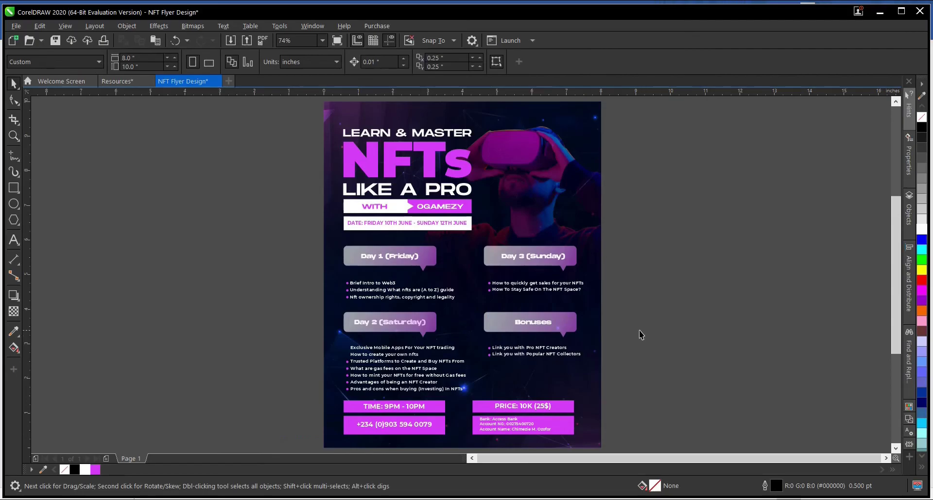
pyautogui.click(340, 42)
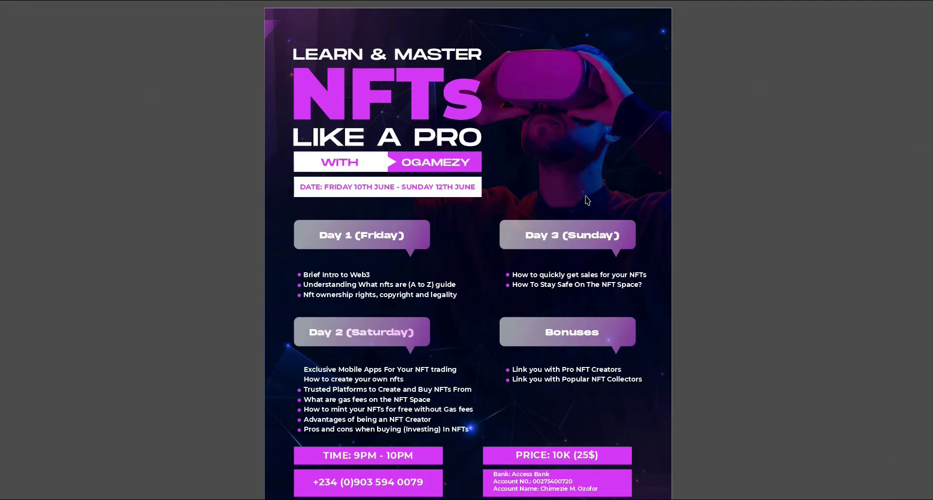
pyautogui.click(587, 197)
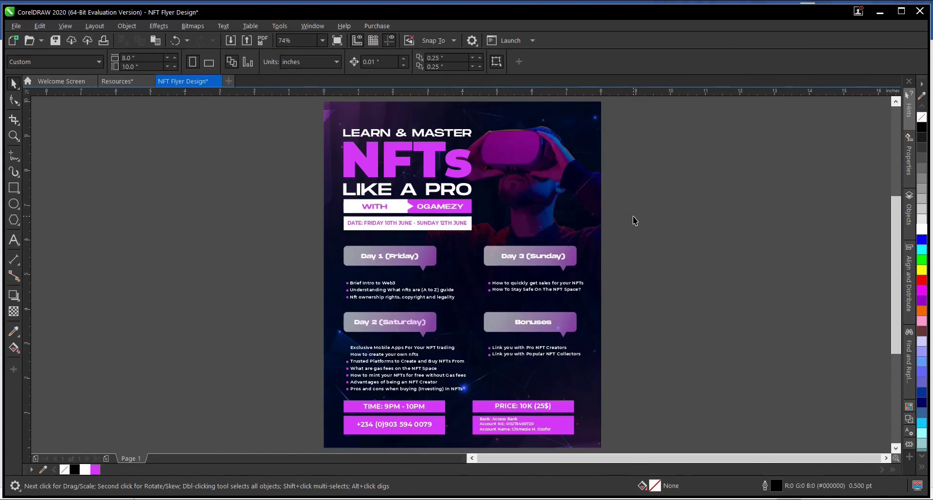
# Copy the pair of bullets from the Bonuses lines to the first two Day 2 topics
pyautogui.scroll(3, 348, 389)
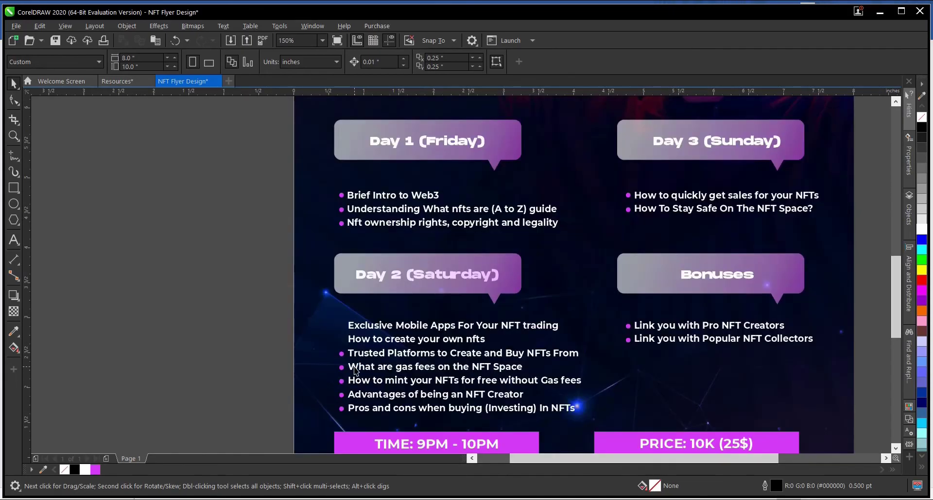
pyautogui.click(630, 330)
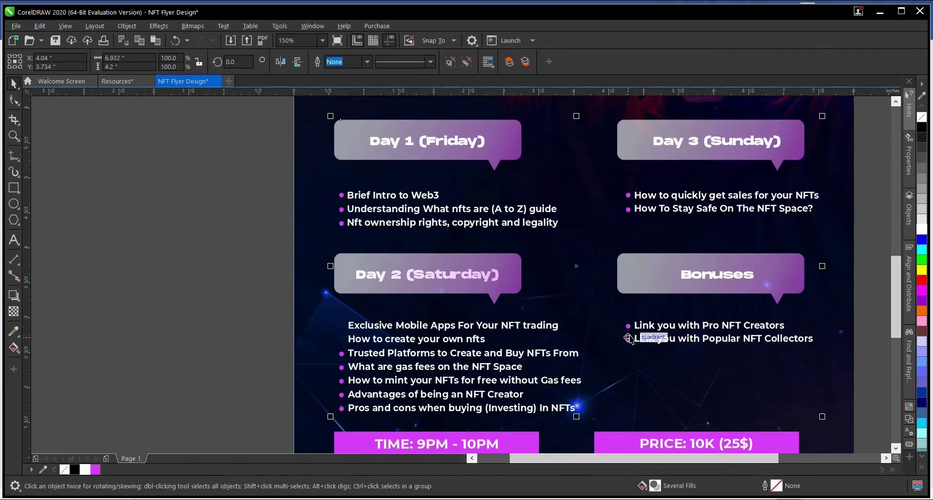
pyautogui.click(223, 339)
pyautogui.click(627, 336)
pyautogui.moveTo(627, 337); pyautogui.dragTo(344, 342)
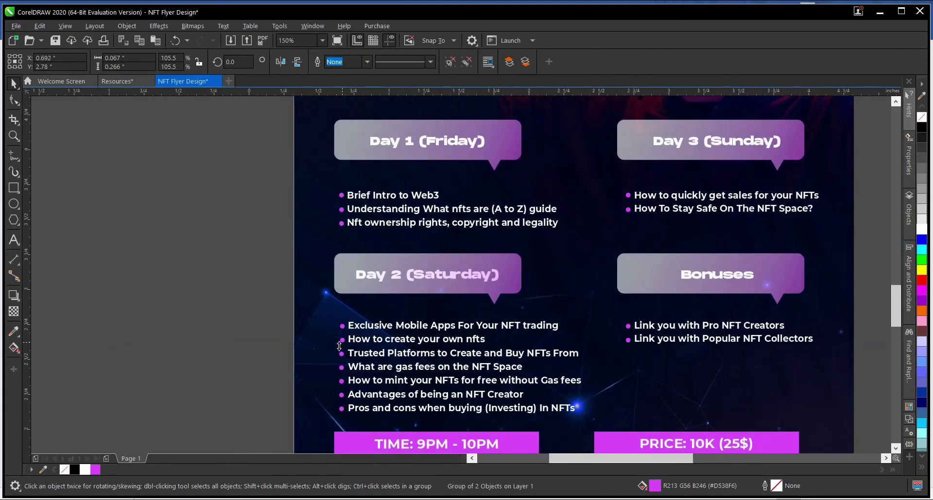
# Centre the two new Day 2 bullets horizontally on the bullet of the "Trusted Platforms to Create and Buy NFTs From" line
pyautogui.scroll(4, 339, 346)
pyautogui.keyDown('shift'); pyautogui.click(349, 378); pyautogui.keyUp('shift')
pyautogui.press('c')
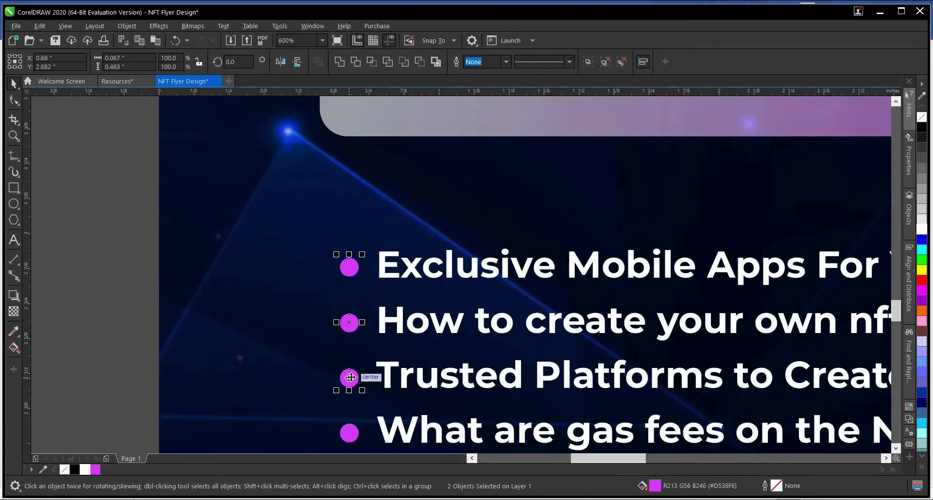
pyautogui.click(96, 317)
pyautogui.scroll(-2, 398, 335)
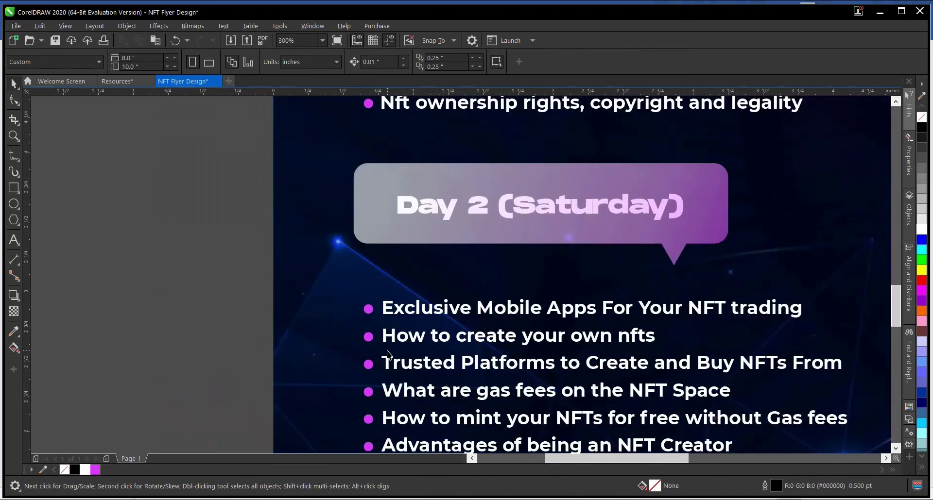
pyautogui.scroll(-2, 387, 353)
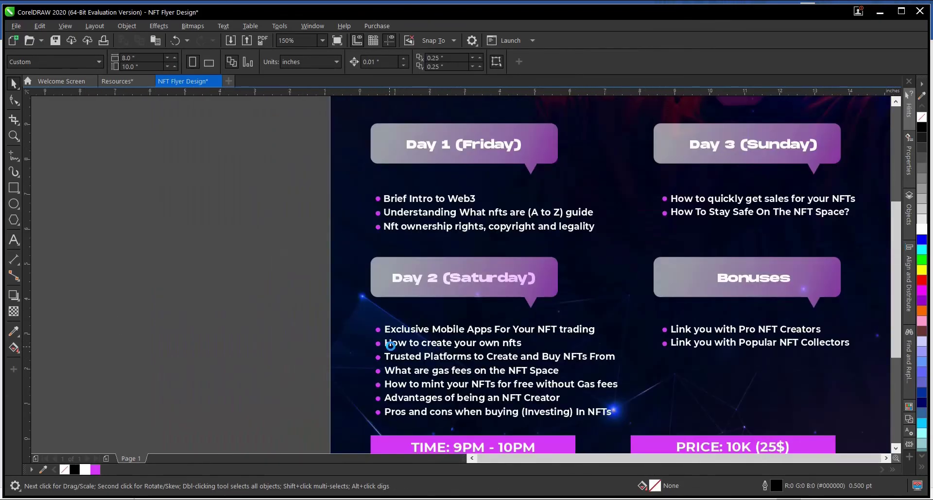
# Group all the flyer's text, bullets and shapes over the background and centre the group on the page
pyautogui.scroll(-2, 389, 351)
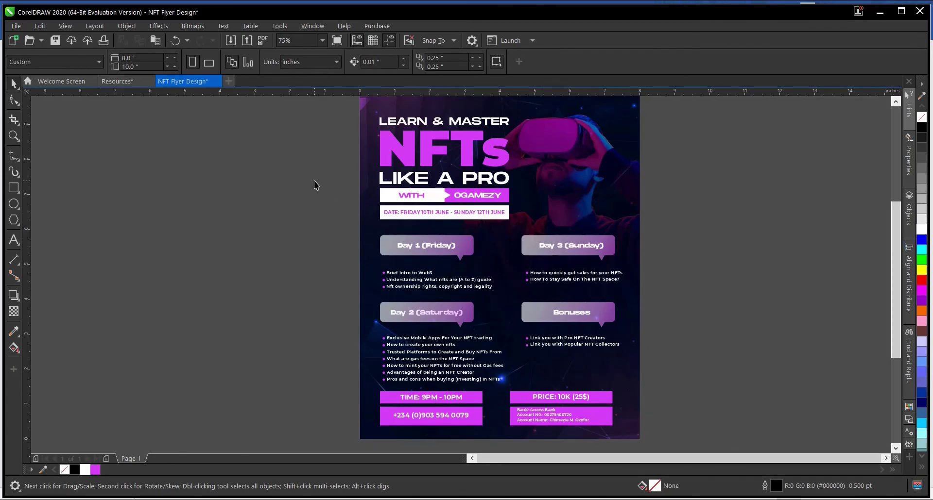
pyautogui.moveTo(319, 109); pyautogui.dragTo(625, 447)
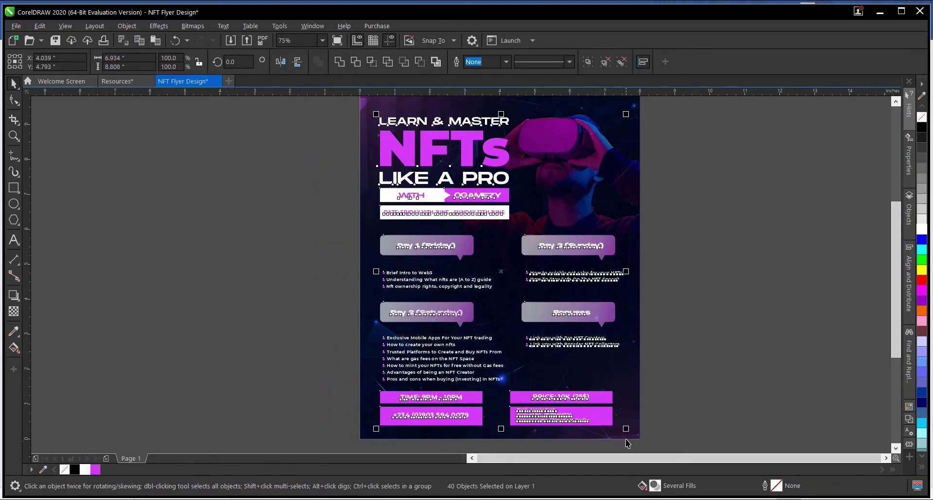
pyautogui.hotkey('ctrl', 'g')
pyautogui.press('p')
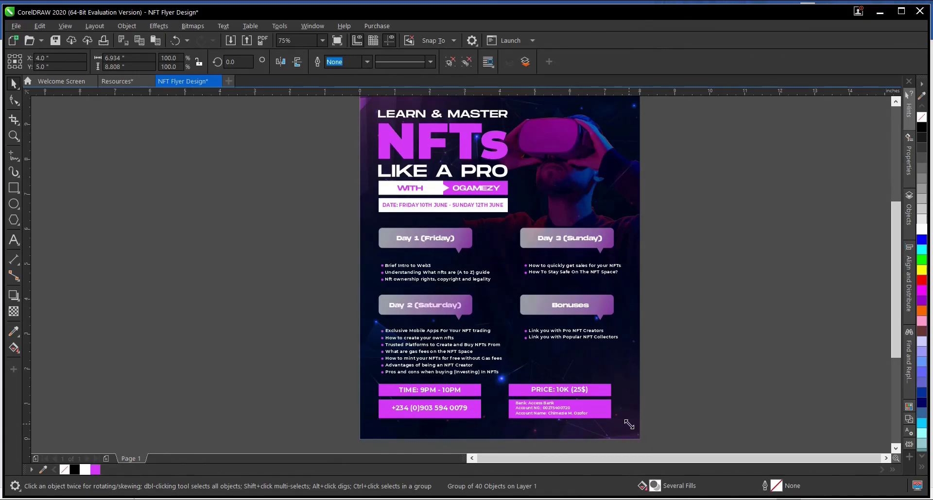
# Enlarge the centred content group proportionally about its centre to about 103%, roughly 7.15 by 9.09 inches
pyautogui.moveTo(628, 424); pyautogui.dragTo(636, 429)
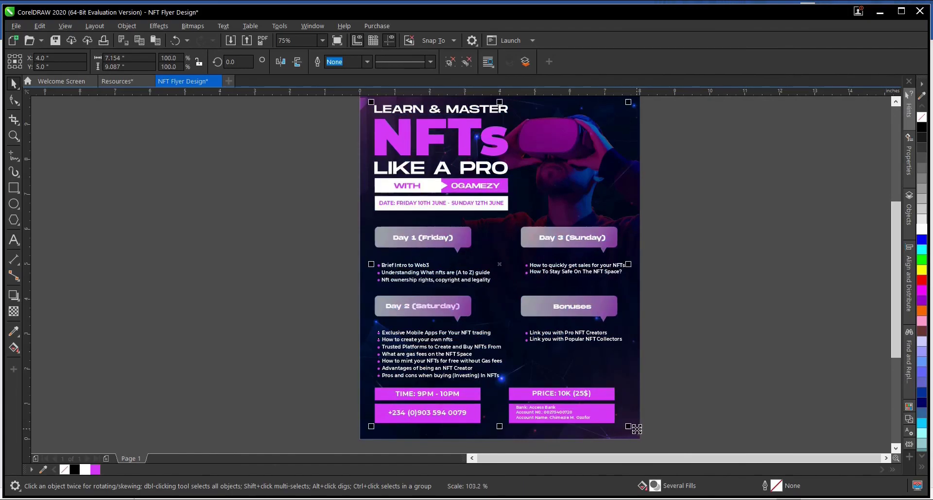
pyautogui.click(682, 421)
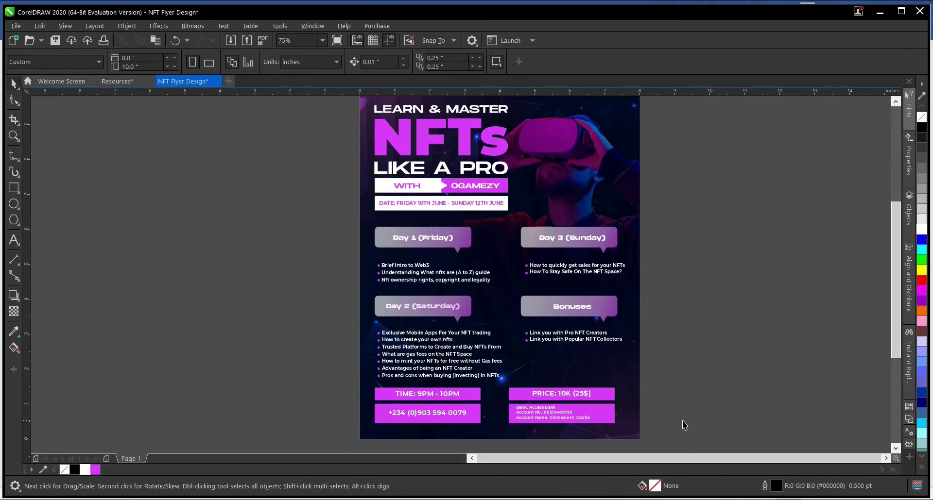
# Frame the whole flyer page in the view and examine the overall layout and margins
pyautogui.scroll(-3, 570, 409)
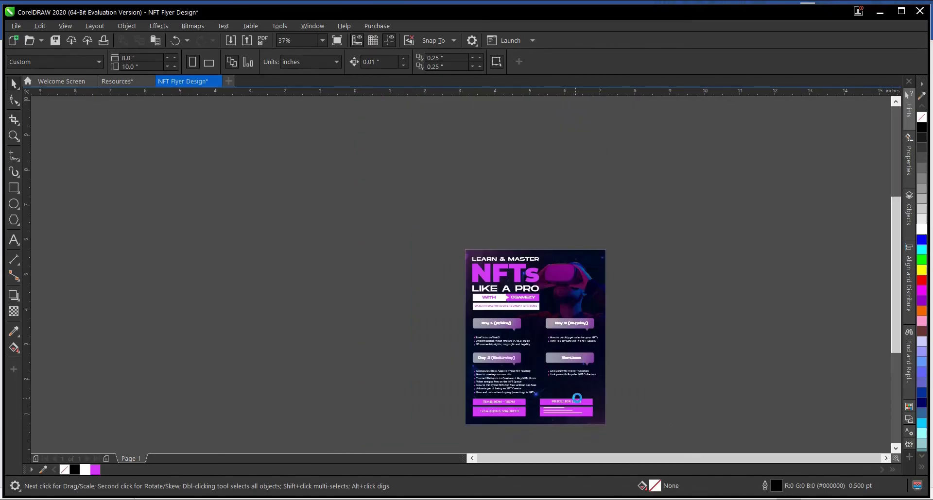
pyautogui.scroll(3, 574, 399)
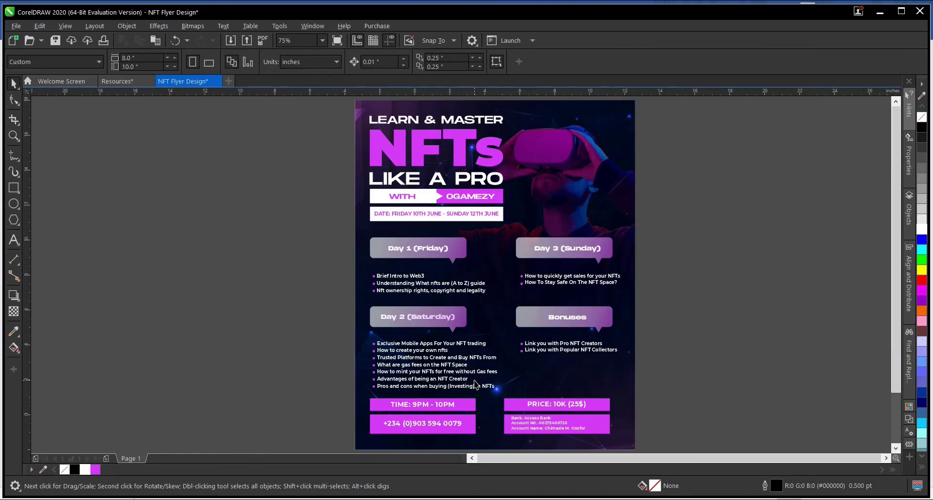
pyautogui.scroll(-2, 474, 384)
pyautogui.press('z')
pyautogui.moveTo(410, 238); pyautogui.dragTo(560, 421)
pyautogui.press('space')
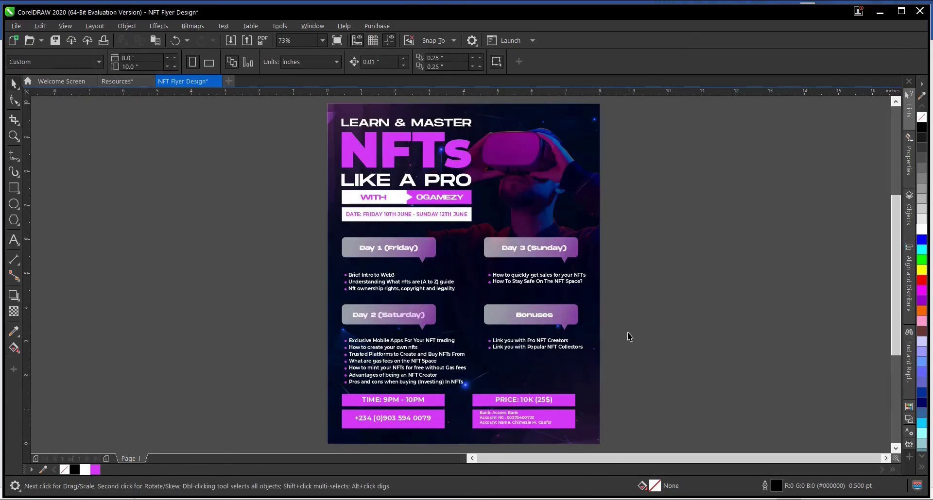